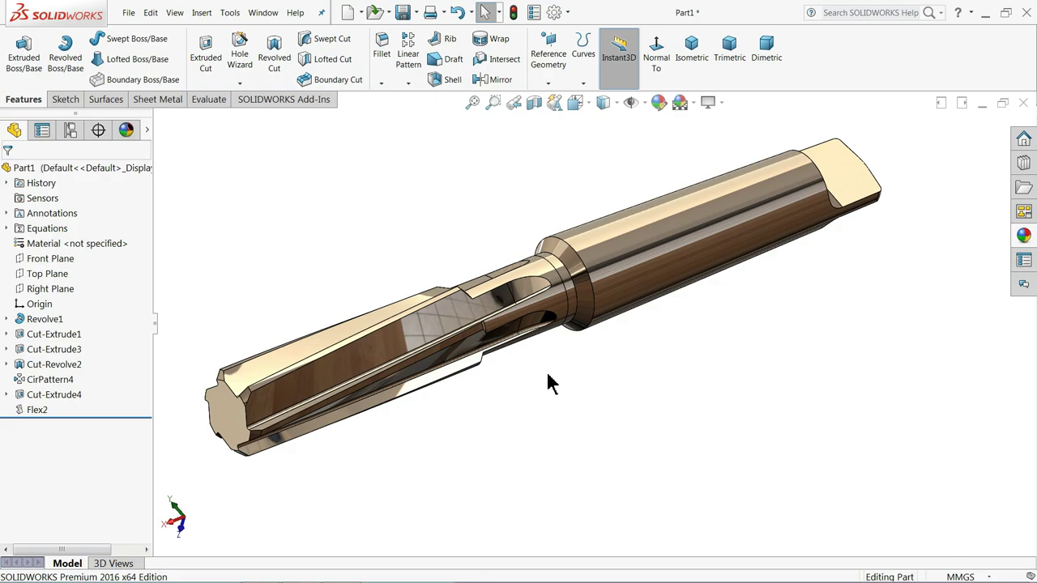
# Step: Orbit and zoom around the finished reamer to inspect it from several angles
pyautogui.moveTo(451, 398)
pyautogui.mouseDown(button='middle')
pyautogui.moveTo(411, 281)
pyautogui.moveTo(413, 359)
pyautogui.moveTo(435, 400)
pyautogui.moveTo(488, 375)
pyautogui.moveTo(443, 392)
pyautogui.mouseUp(button='middle')
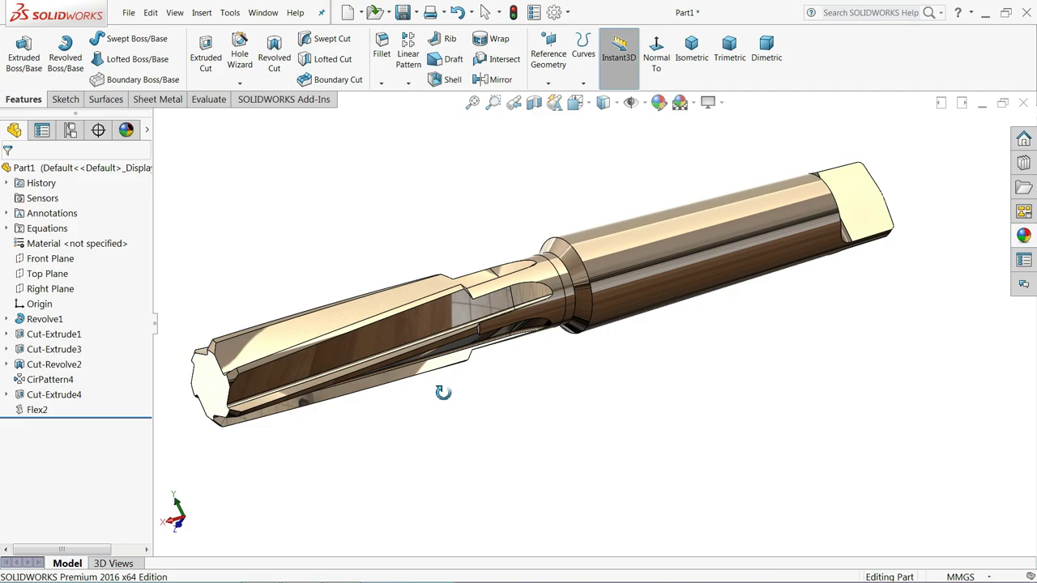
pyautogui.moveTo(443, 392)
pyautogui.mouseDown(button='middle')
pyautogui.moveTo(456, 406)
pyautogui.moveTo(358, 351)
pyautogui.moveTo(345, 299)
pyautogui.moveTo(378, 356)
pyautogui.moveTo(459, 326)
pyautogui.moveTo(506, 212)
pyautogui.moveTo(502, 373)
pyautogui.moveTo(394, 389)
pyautogui.moveTo(350, 359)
pyautogui.moveTo(373, 370)
pyautogui.moveTo(373, 379)
pyautogui.moveTo(358, 378)
pyautogui.moveTo(342, 352)
pyautogui.moveTo(371, 461)
pyautogui.moveTo(363, 377)
pyautogui.moveTo(335, 394)
pyautogui.moveTo(356, 405)
pyautogui.moveTo(365, 380)
pyautogui.mouseUp(button='middle')
pyautogui.scroll(2, 373, 371)
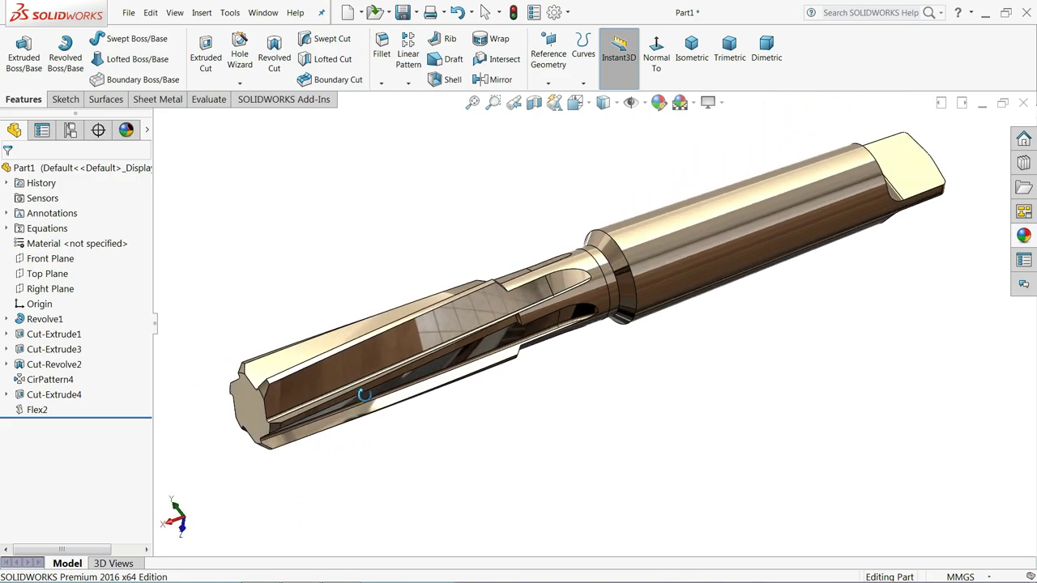
pyautogui.scroll(-2, 595, 323)
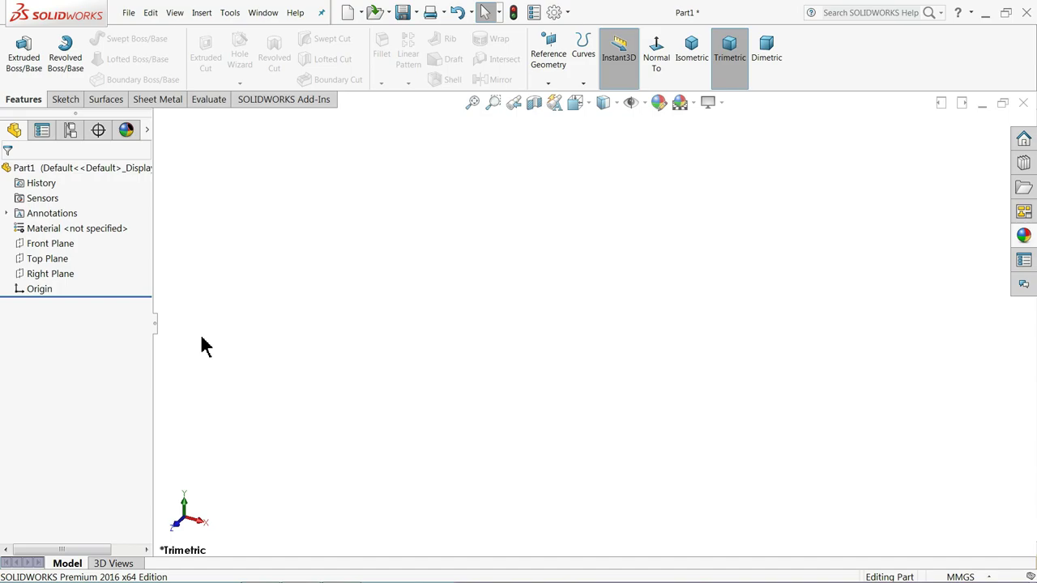
# Step: Start a Front Plane sketch and draw the base line from the origin and the right-end line
pyautogui.click(23, 244)
pyautogui.click(36, 228)
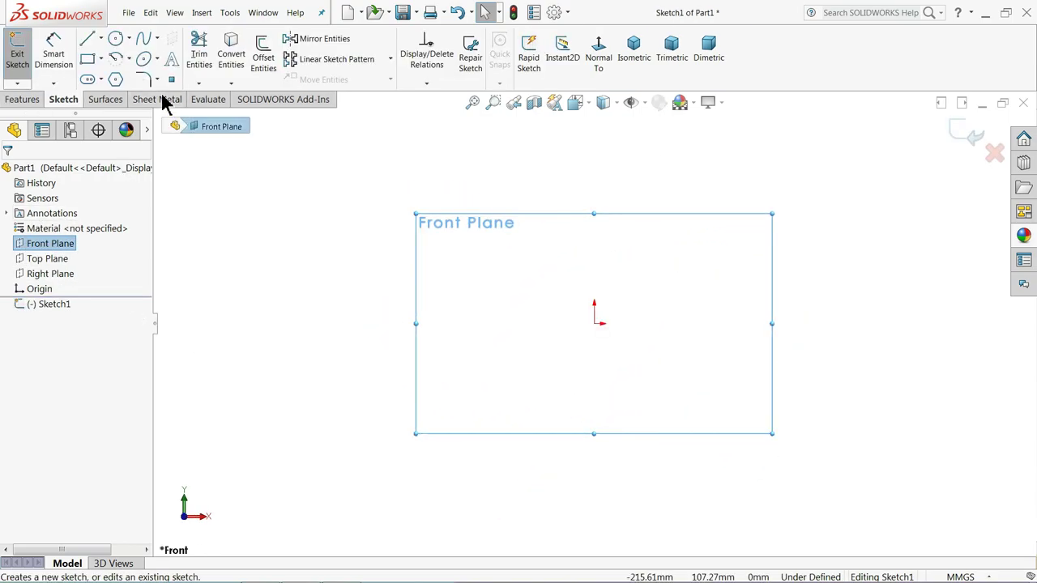
pyautogui.click(85, 47)
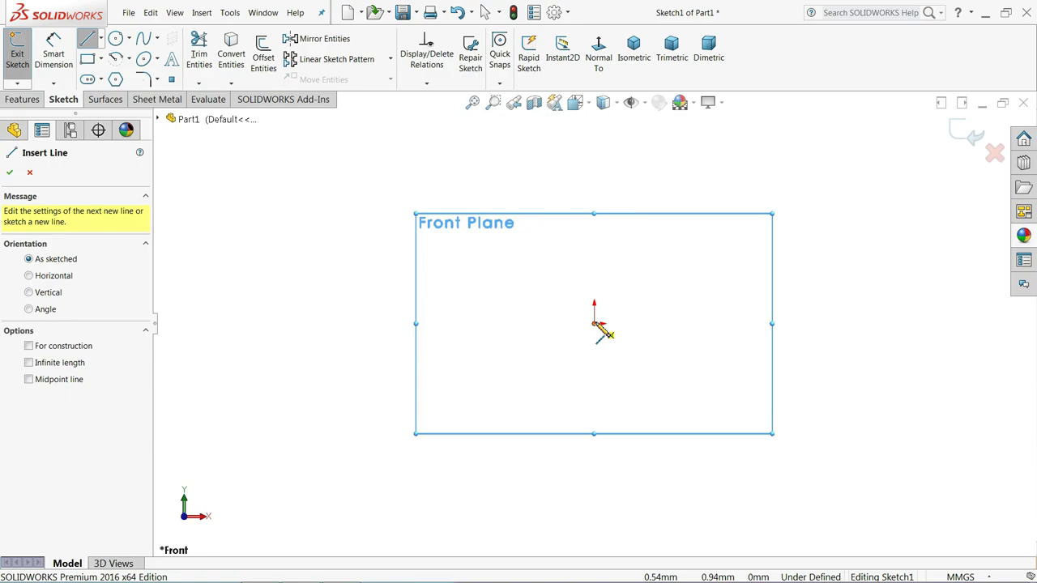
pyautogui.click(595, 324)
pyautogui.click(914, 324)
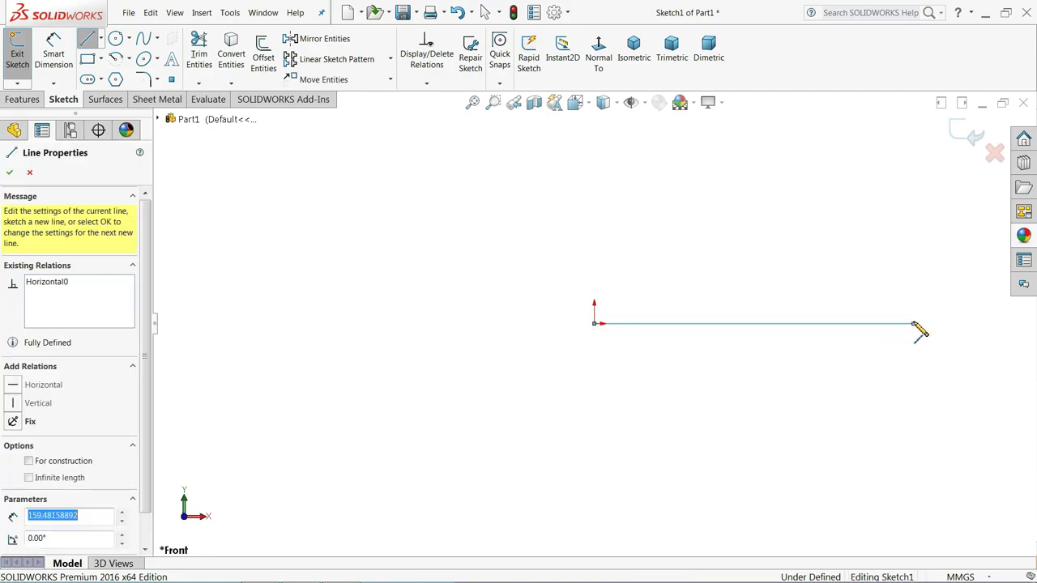
pyautogui.scroll(-3, 919, 330)
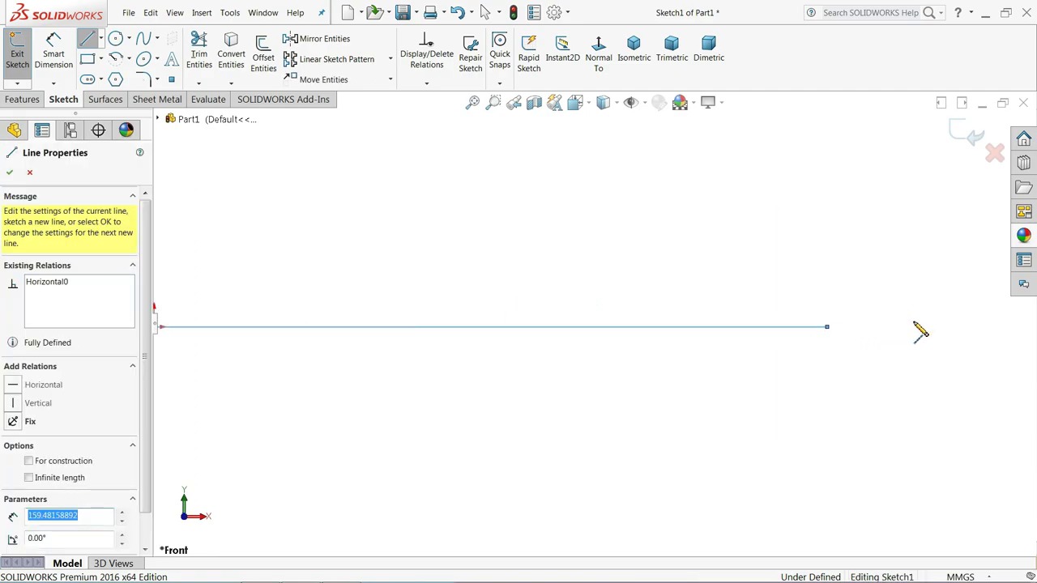
pyautogui.click(826, 276)
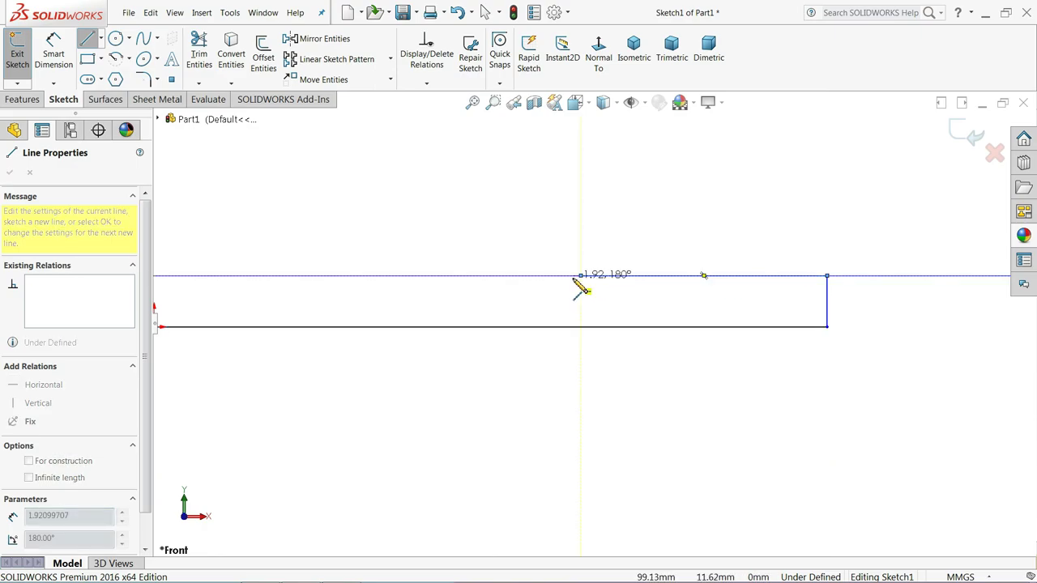
# Step: Draw the stepped top edge with a 135° step, taper it left, and close at the origin
pyautogui.click(427, 283)
pyautogui.click(418, 276)
pyautogui.scroll(2, 389, 282)
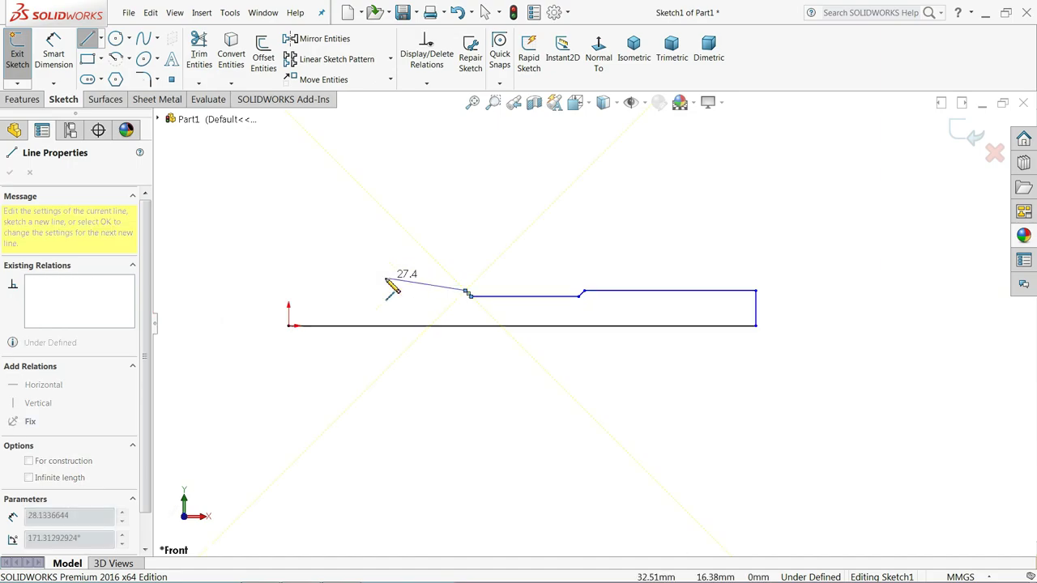
pyautogui.scroll(1, 397, 290)
pyautogui.scroll(-5, 444, 303)
pyautogui.scroll(-2, 469, 310)
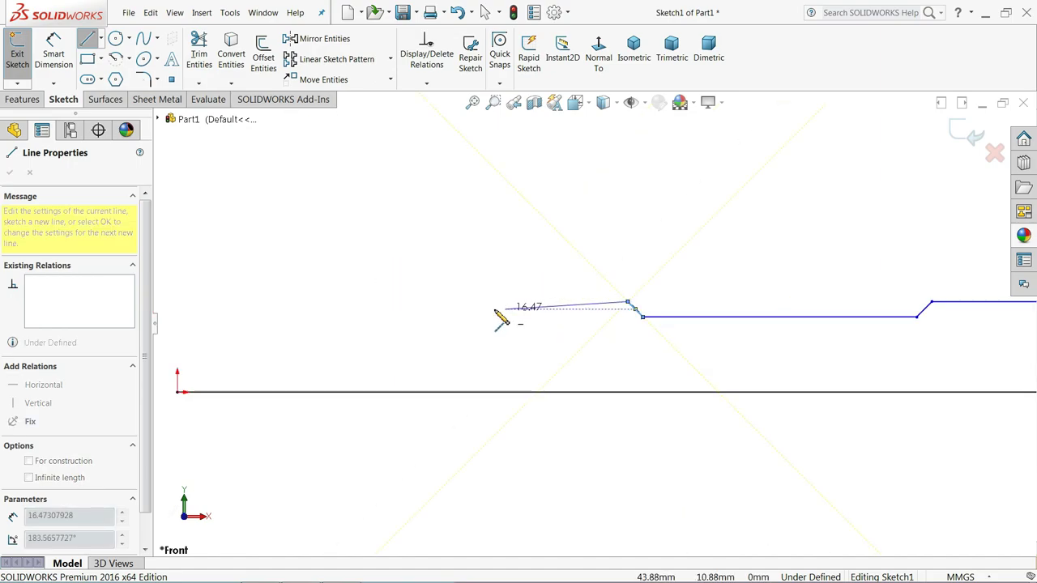
pyautogui.scroll(1, 502, 320)
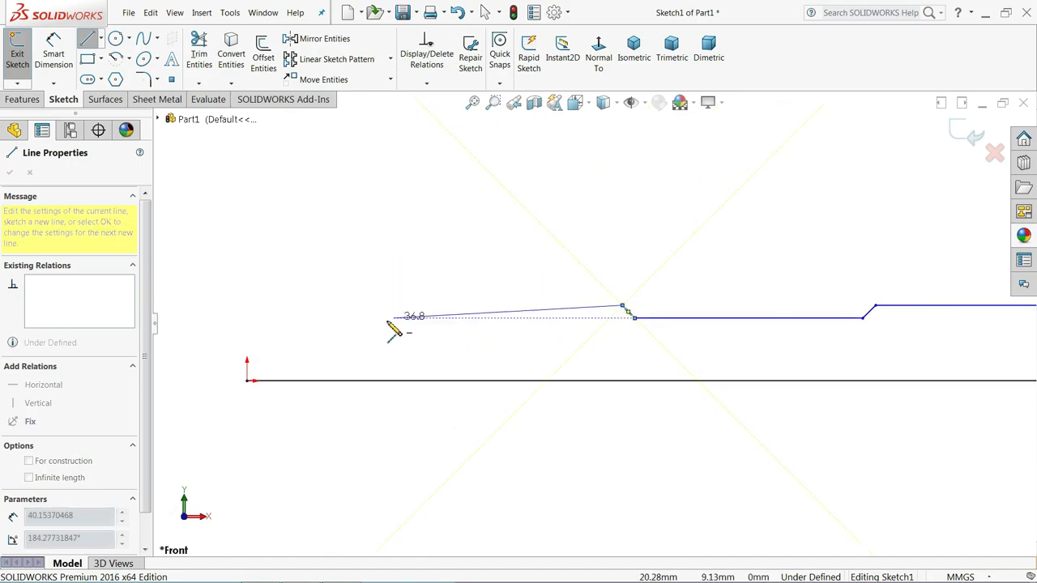
pyautogui.click(247, 338)
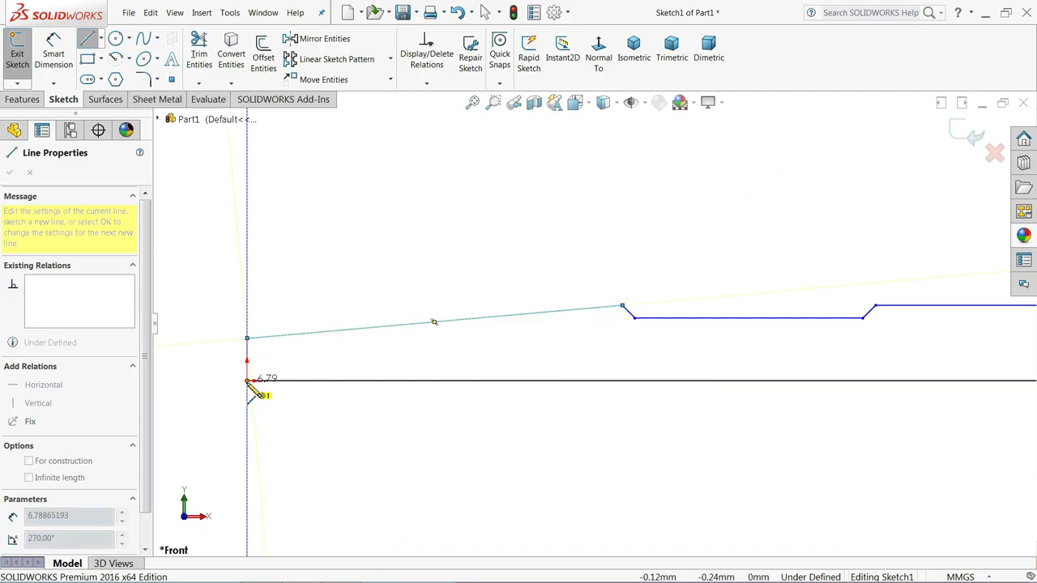
pyautogui.doubleClick(247, 380)
pyautogui.rightClick(230, 310)
# Step: Dimension the bottom base line to an overall length of 140
pyautogui.click(246, 316)
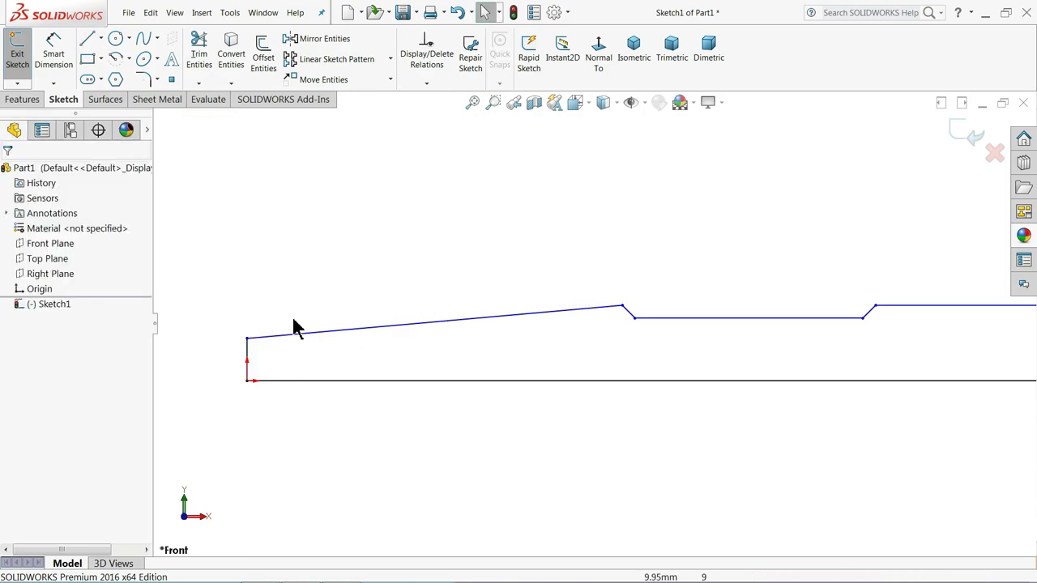
pyautogui.scroll(-1, 589, 336)
pyautogui.scroll(2, 589, 336)
pyautogui.scroll(2, 618, 335)
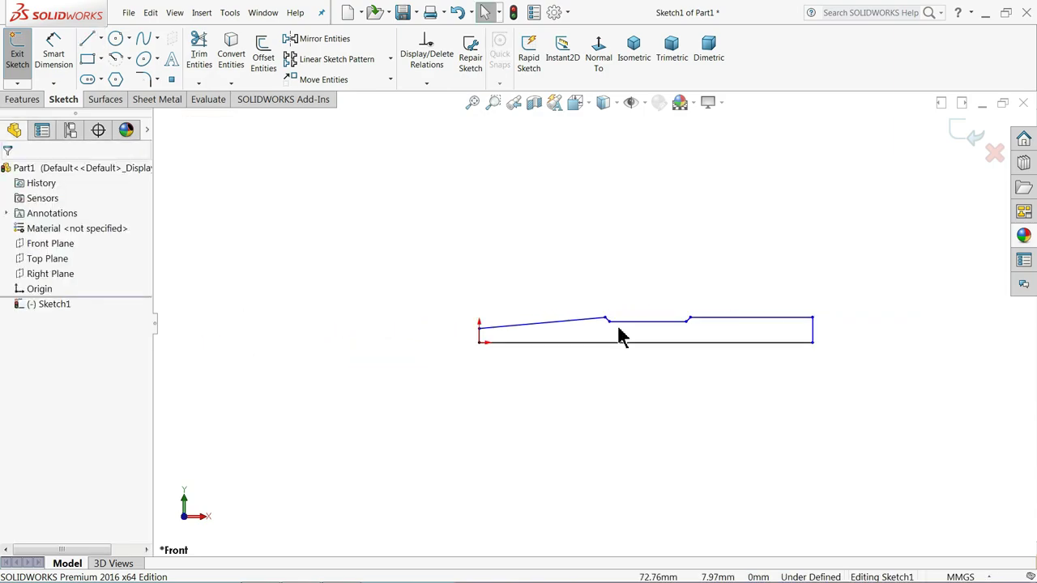
pyautogui.scroll(-5, 748, 335)
pyautogui.scroll(-1, 727, 338)
pyautogui.scroll(1, 637, 333)
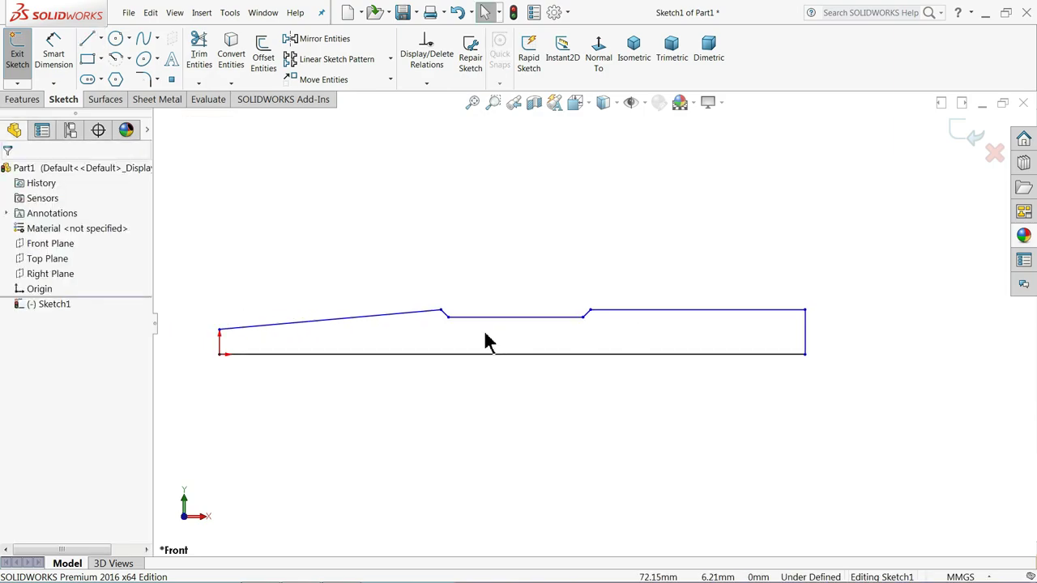
pyautogui.click(58, 52)
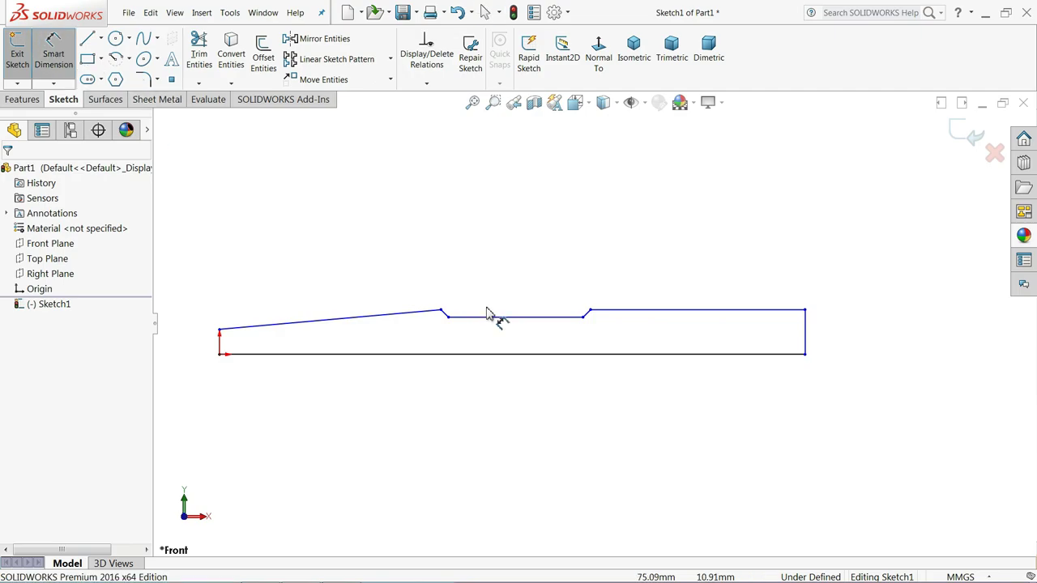
pyautogui.click(504, 356)
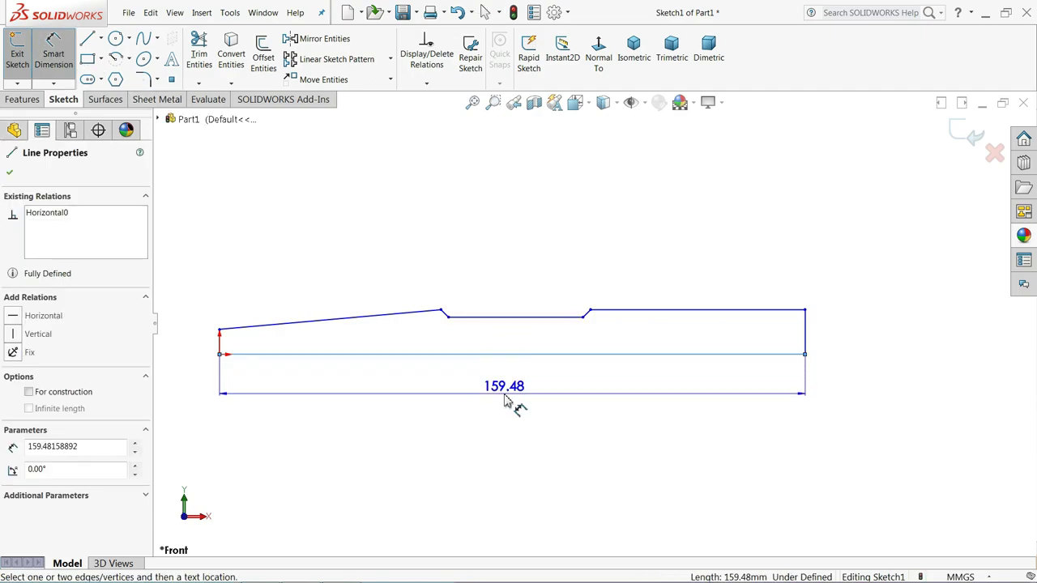
pyautogui.click(504, 400)
pyautogui.write('140')
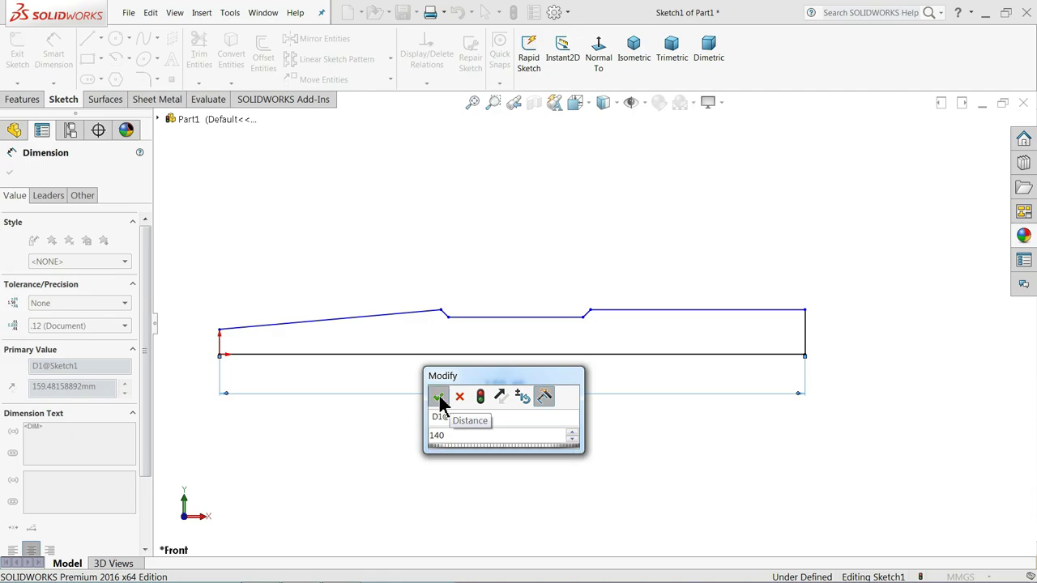
pyautogui.click(437, 396)
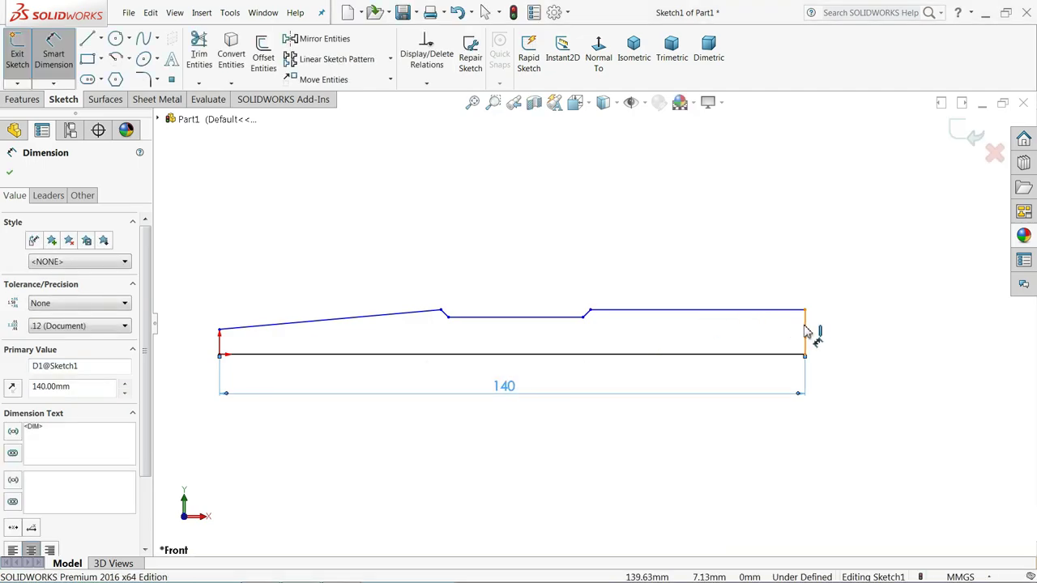
# Step: Dimension the shank step vertex 52 from the right end
pyautogui.click(804, 331)
pyautogui.click(584, 318)
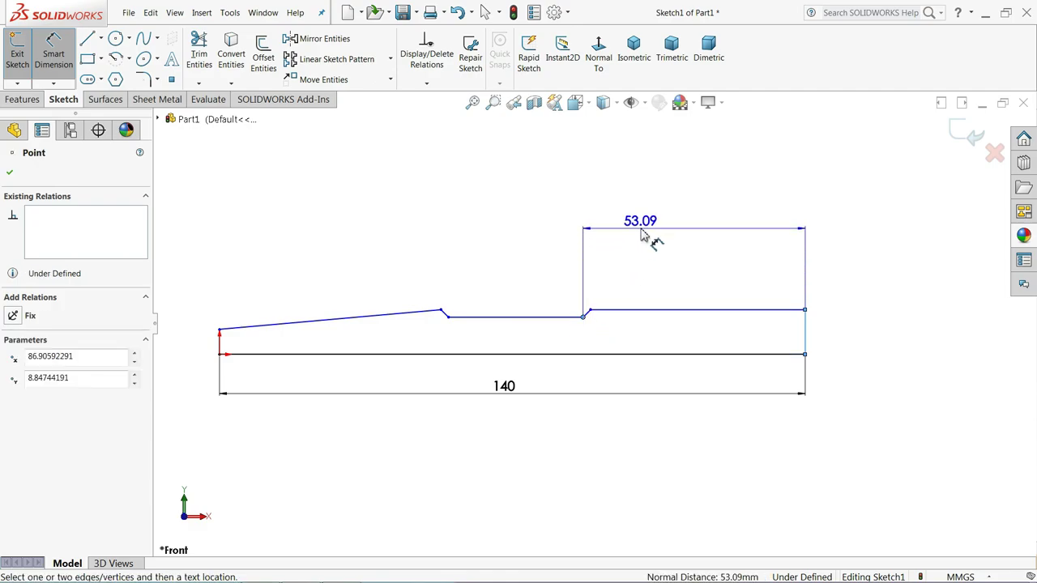
pyautogui.click(652, 235)
pyautogui.write('52')
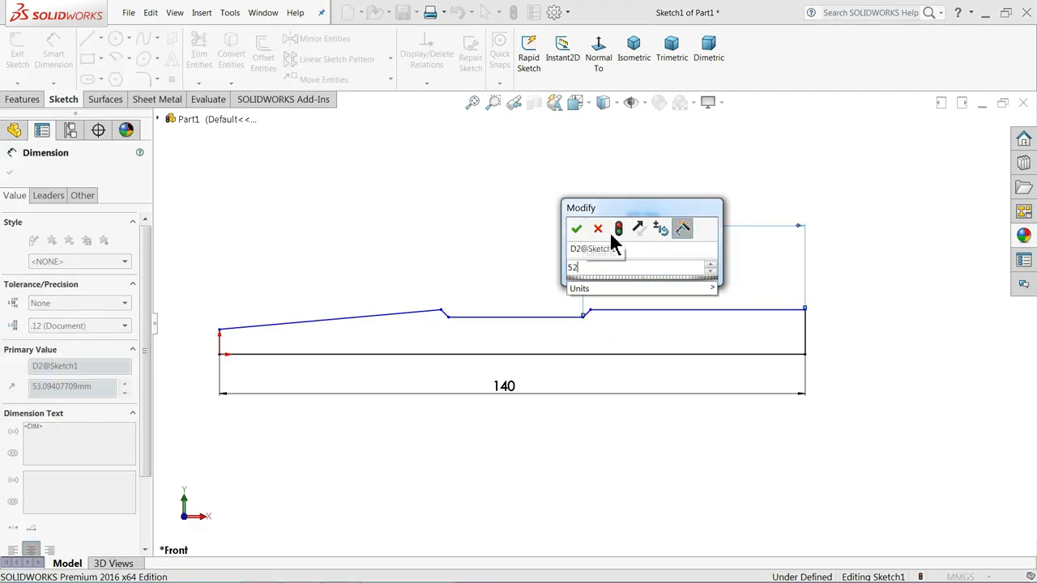
pyautogui.click(575, 229)
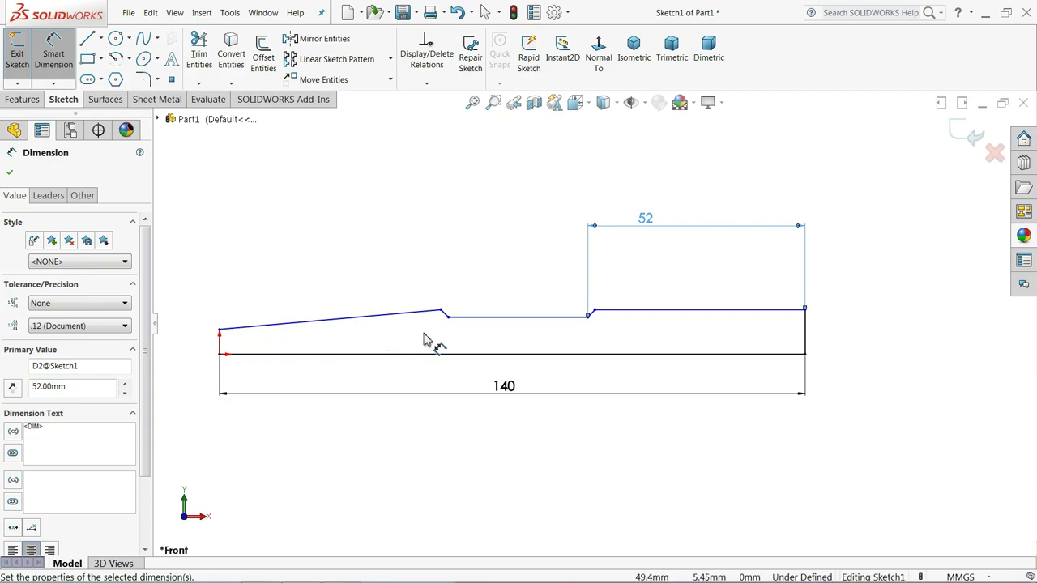
# Step: Place a sketch point on the tapered line
pyautogui.click(171, 79)
pyautogui.scroll(-3, 324, 251)
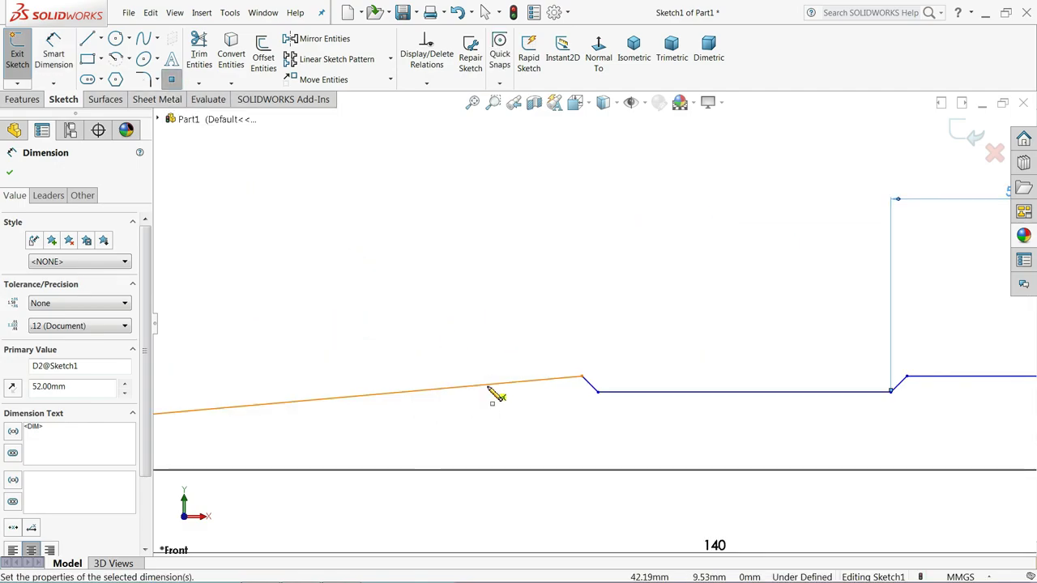
pyautogui.click(488, 388)
pyautogui.rightClick(426, 265)
pyautogui.click(457, 275)
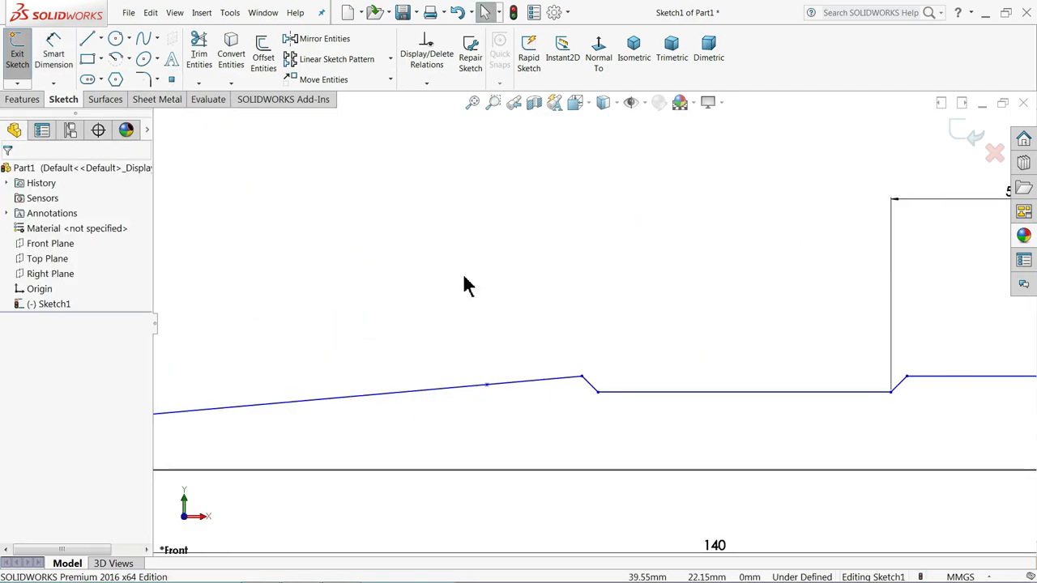
pyautogui.scroll(2, 502, 308)
pyautogui.scroll(-1, 461, 340)
# Step: Dimension the second step vertex 72 mm from the right end
pyautogui.click(54, 51)
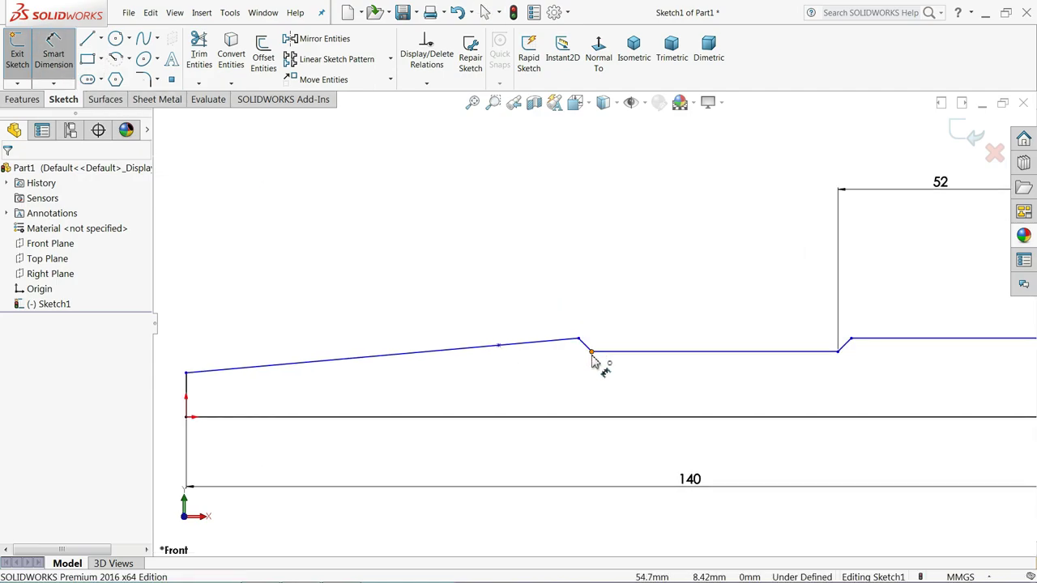
pyautogui.scroll(3, 583, 356)
pyautogui.scroll(-1, 861, 340)
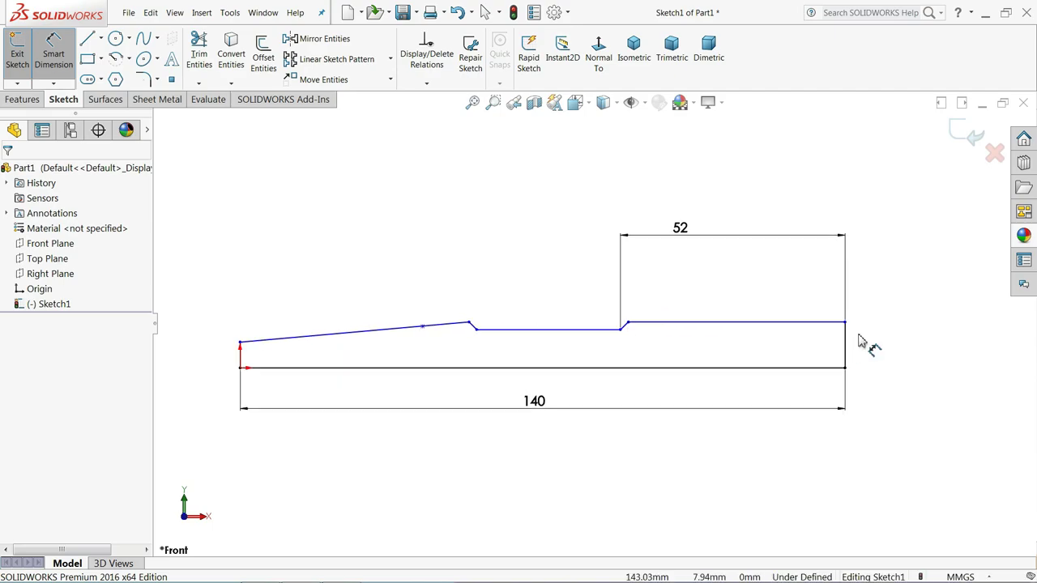
pyautogui.click(846, 345)
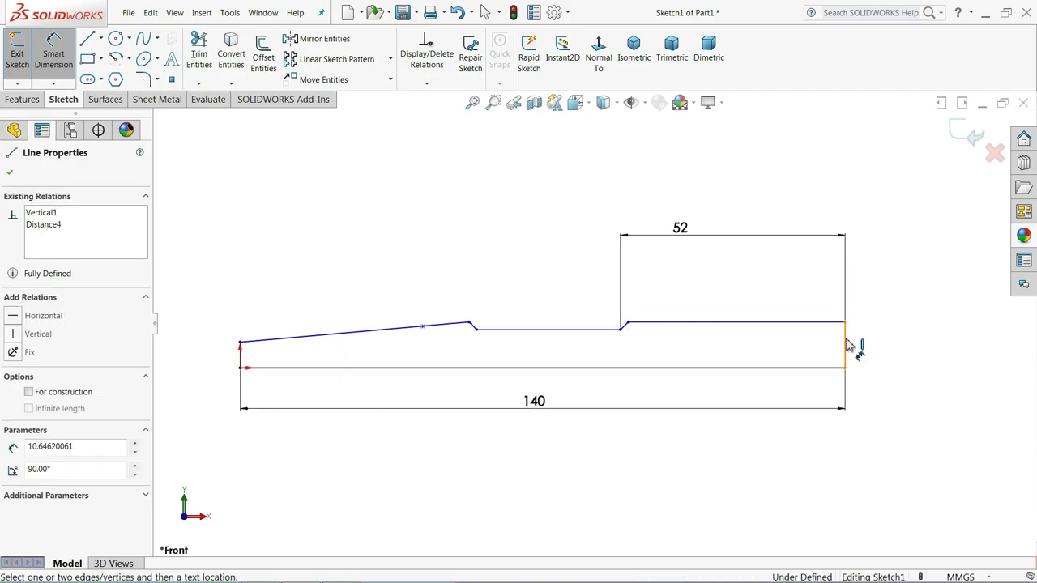
pyautogui.click(477, 329)
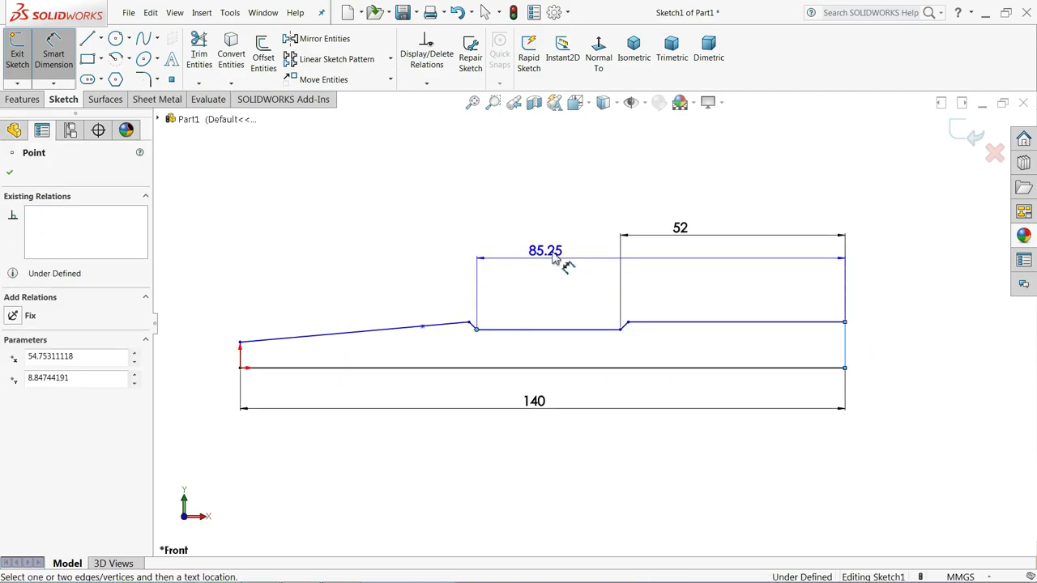
pyautogui.click(603, 195)
pyautogui.write('72')
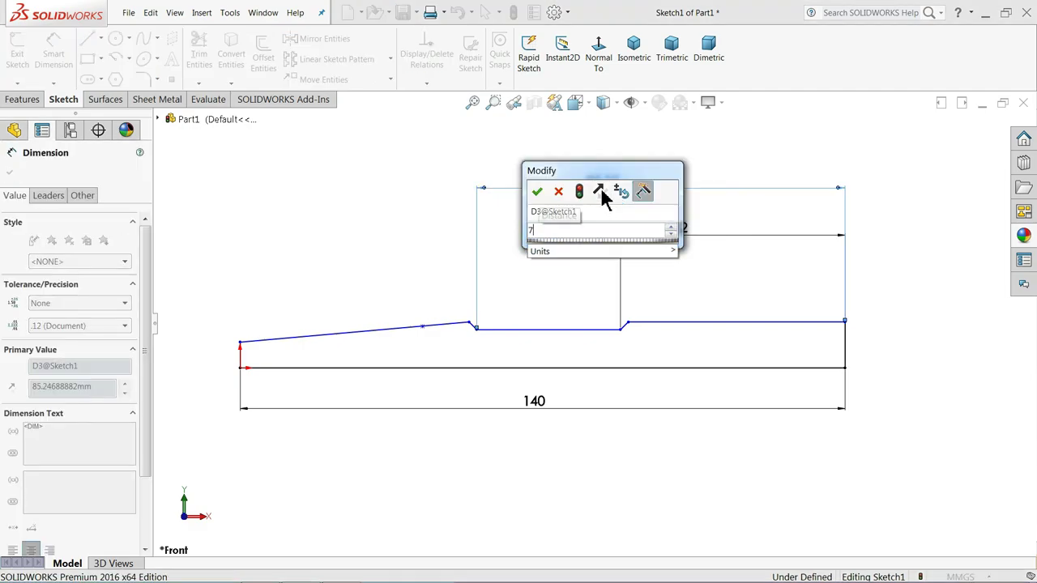
pyautogui.press('Return')
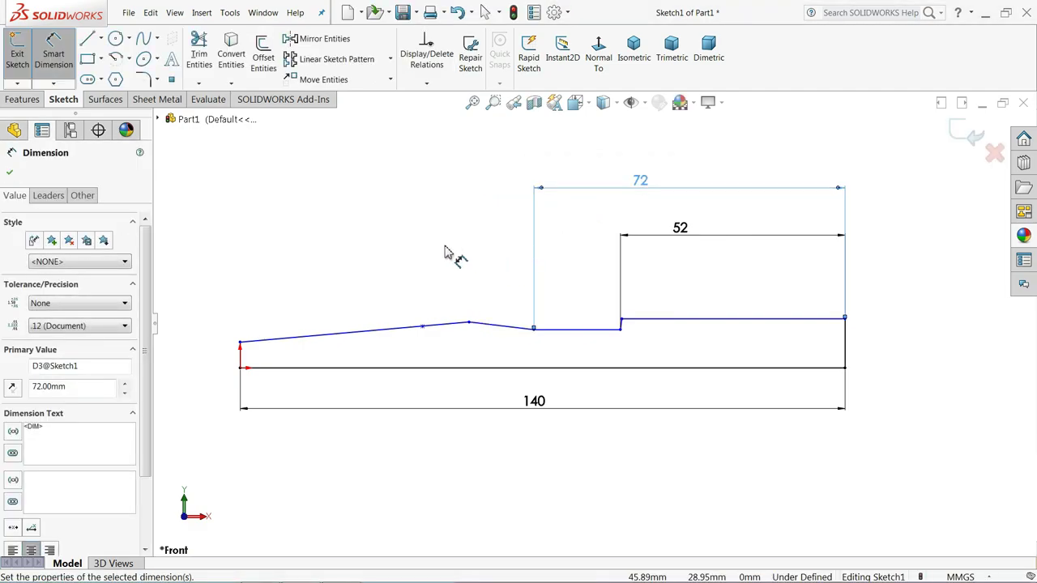
# Step: Try dimensioning vertices on the tapered edge, discarding the stray angle dimensions
pyautogui.click(533, 332)
pyautogui.click(422, 327)
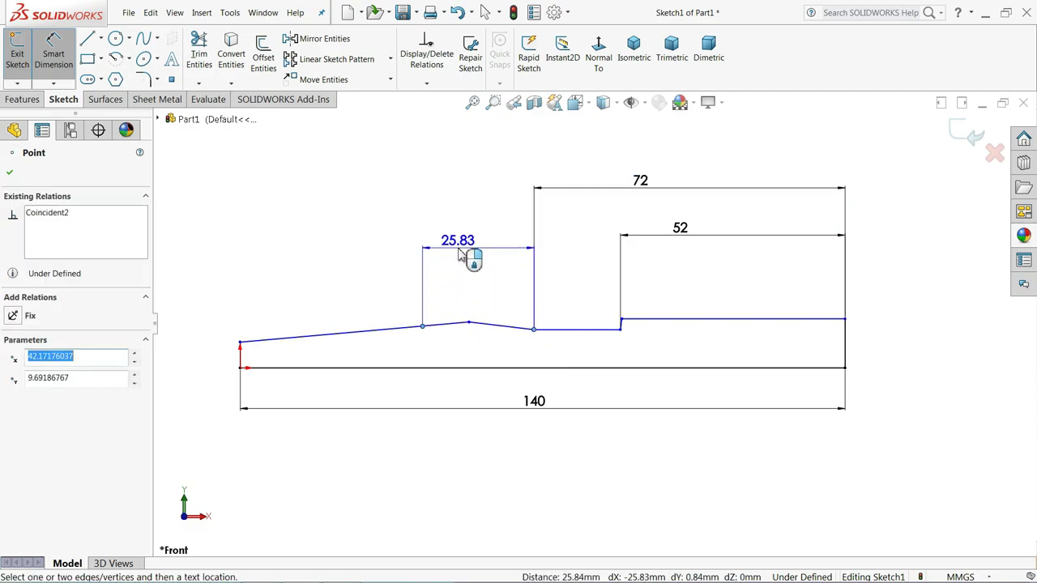
pyautogui.press('Escape')
pyautogui.scroll(-2, 533, 315)
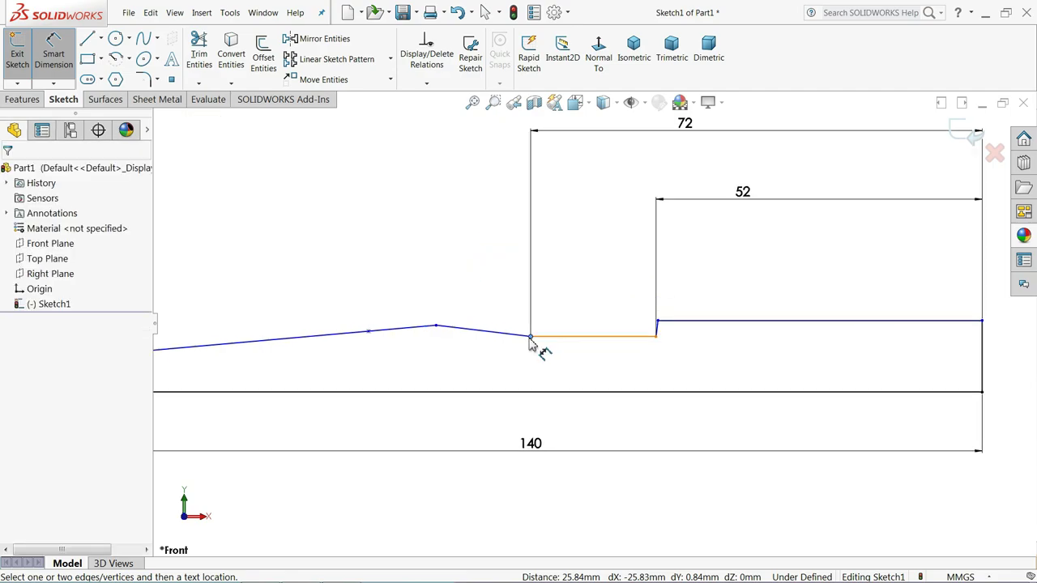
pyautogui.click(368, 331)
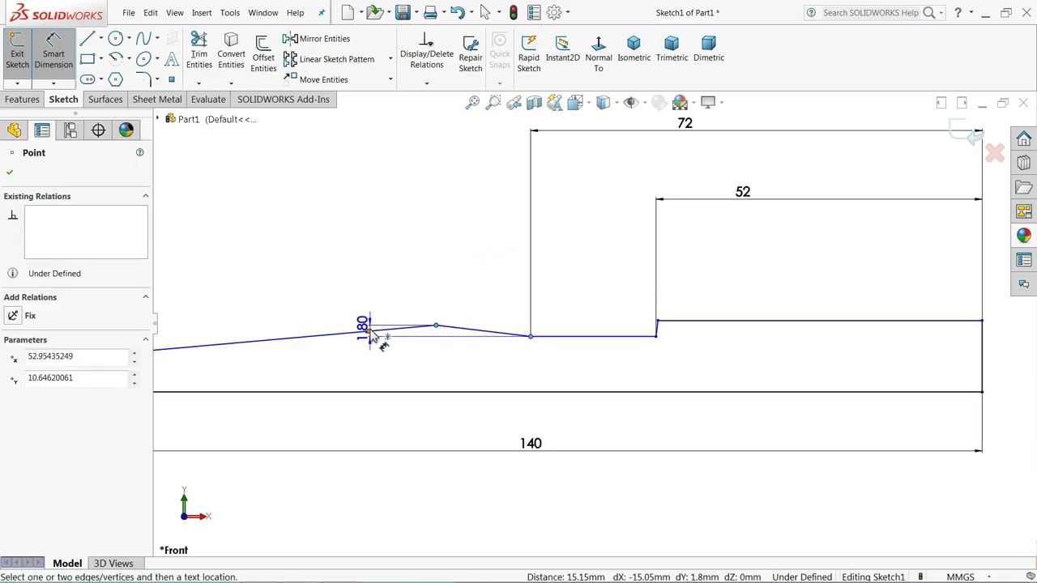
pyautogui.click(370, 334)
pyautogui.press('Escape')
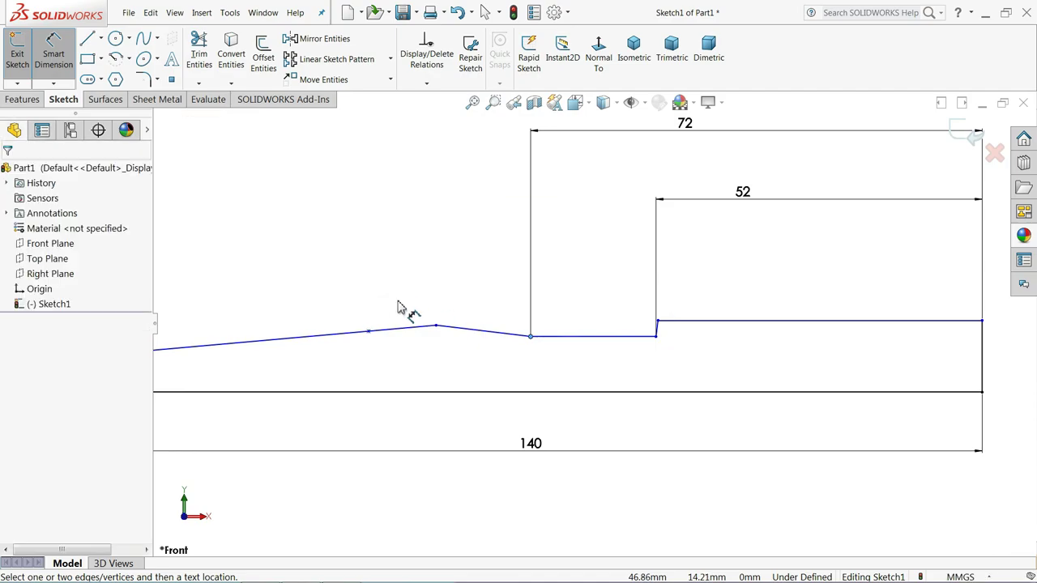
pyautogui.click(419, 334)
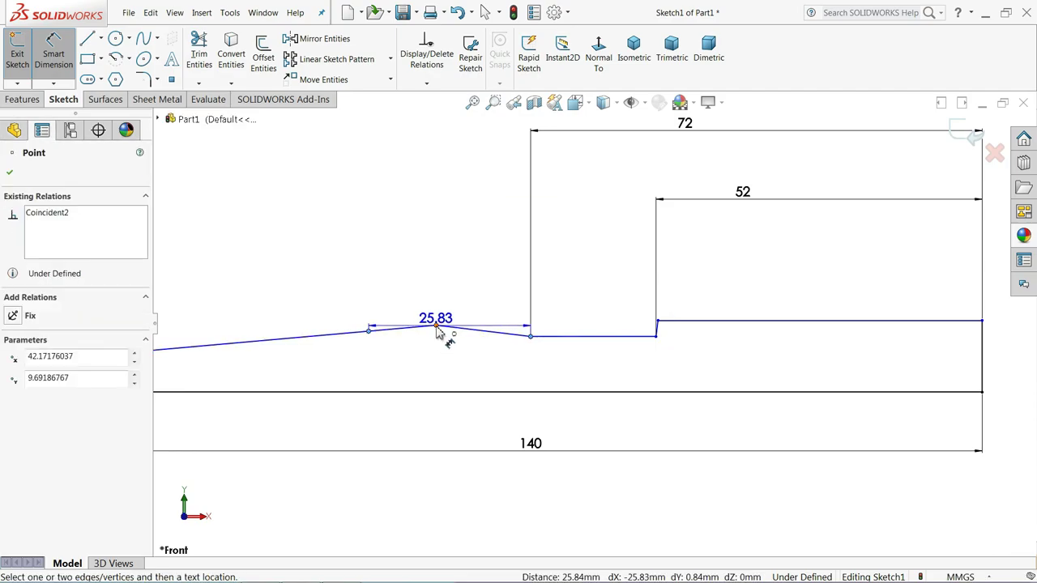
pyautogui.click(435, 325)
pyautogui.press('Escape')
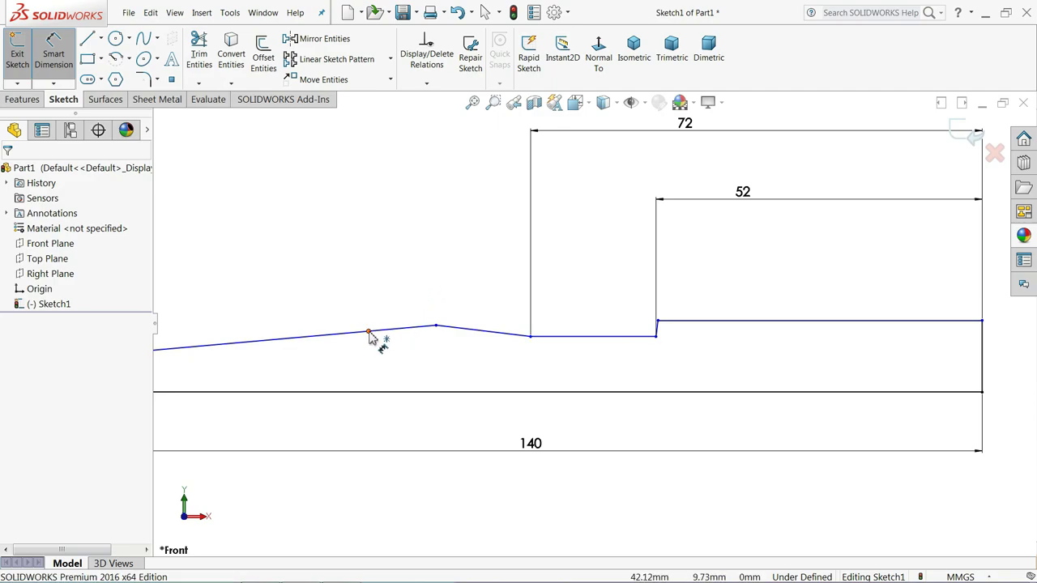
# Step: Set the horizontal spacing between the two tapered-edge vertices to 9 mm
pyautogui.click(369, 331)
pyautogui.click(436, 327)
pyautogui.click(437, 327)
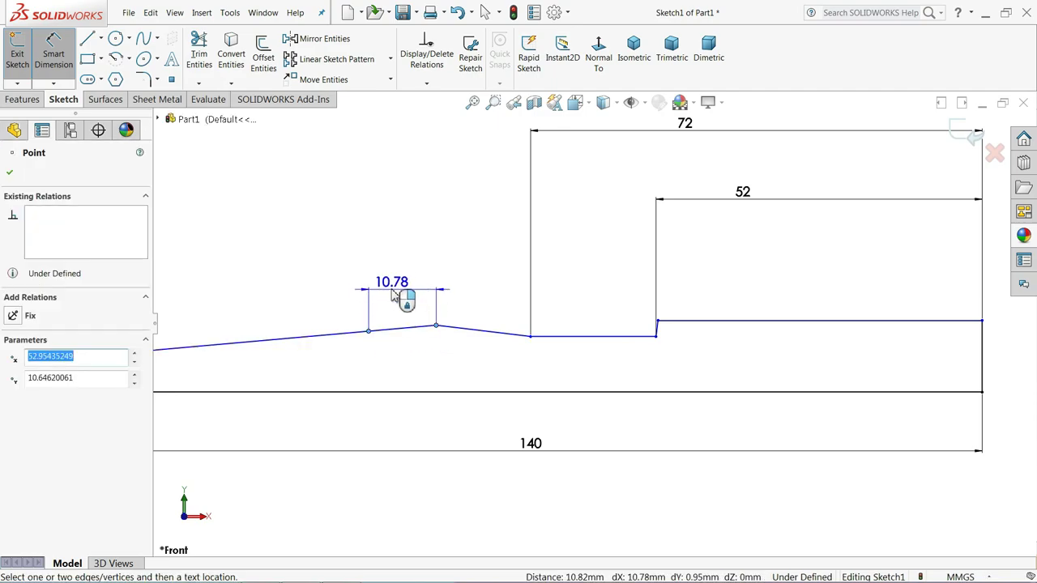
pyautogui.click(388, 272)
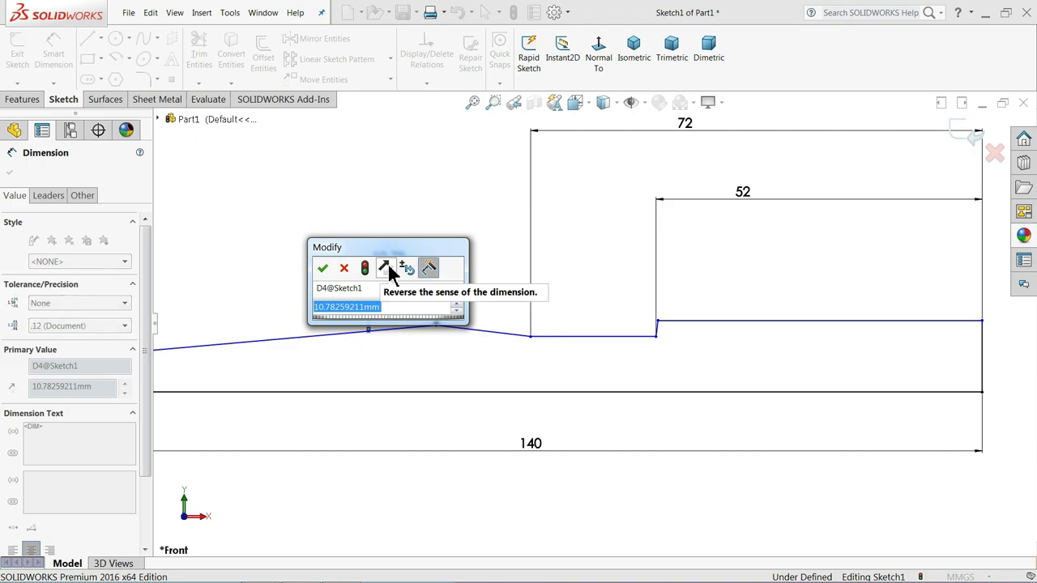
pyautogui.write('9')
pyautogui.press('Return')
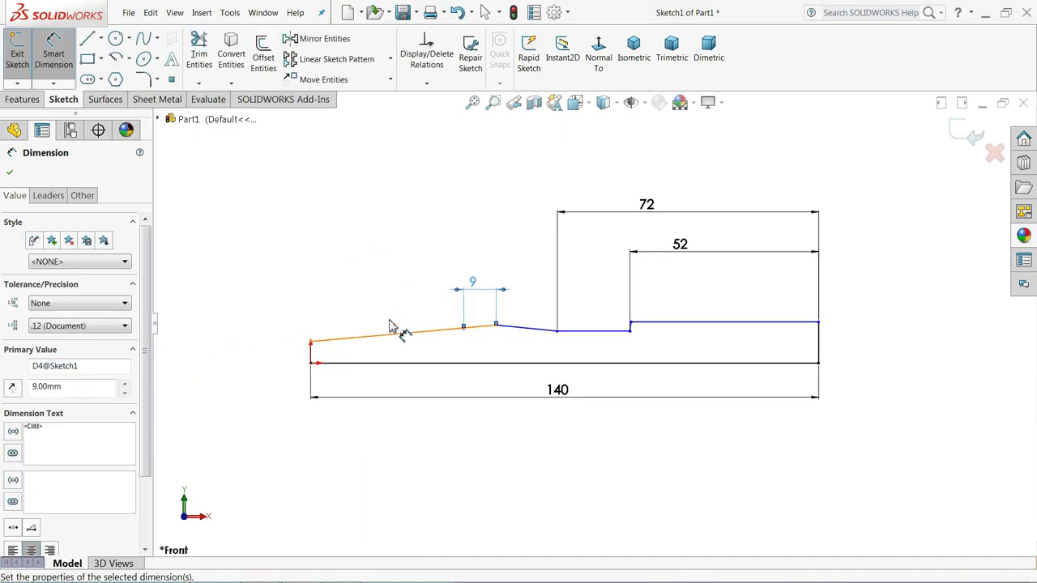
pyautogui.click(358, 257)
pyautogui.scroll(-1, 358, 258)
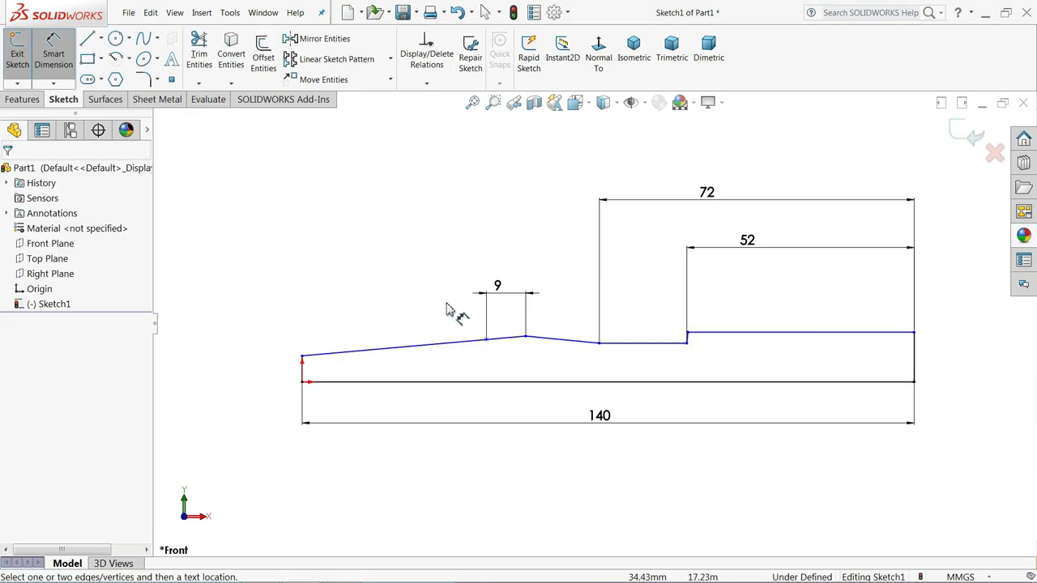
pyautogui.click(486, 341)
# Step: Locate the taper vertex 56 mm from the profile's left end
pyautogui.click(303, 369)
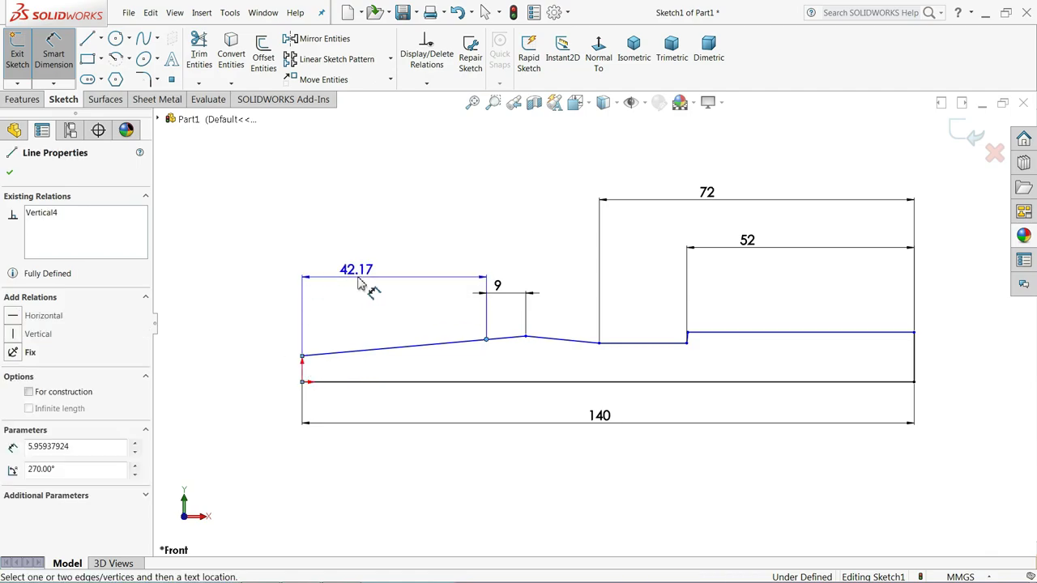
pyautogui.click(386, 255)
pyautogui.write('56')
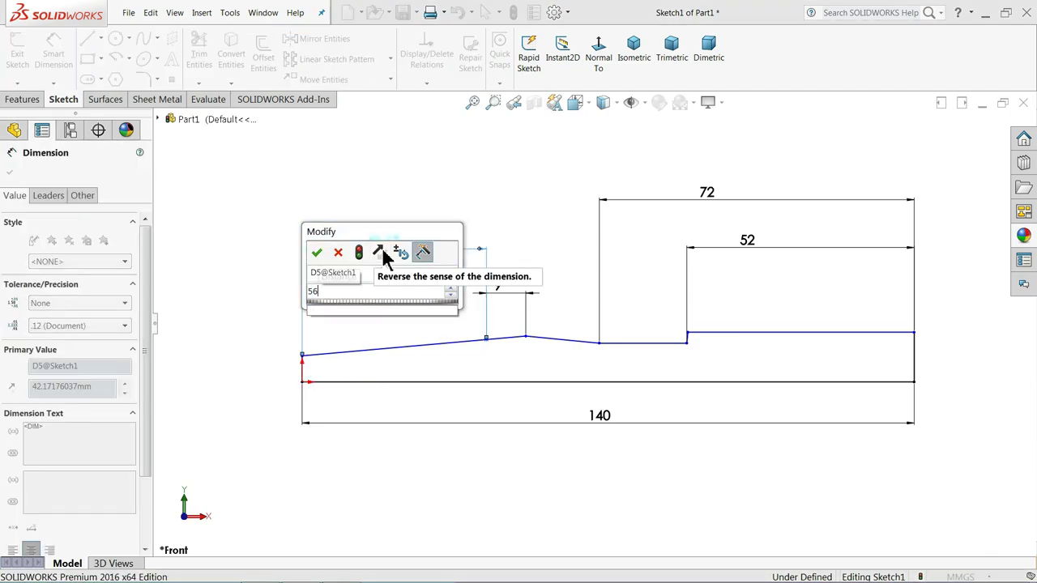
pyautogui.press('Return')
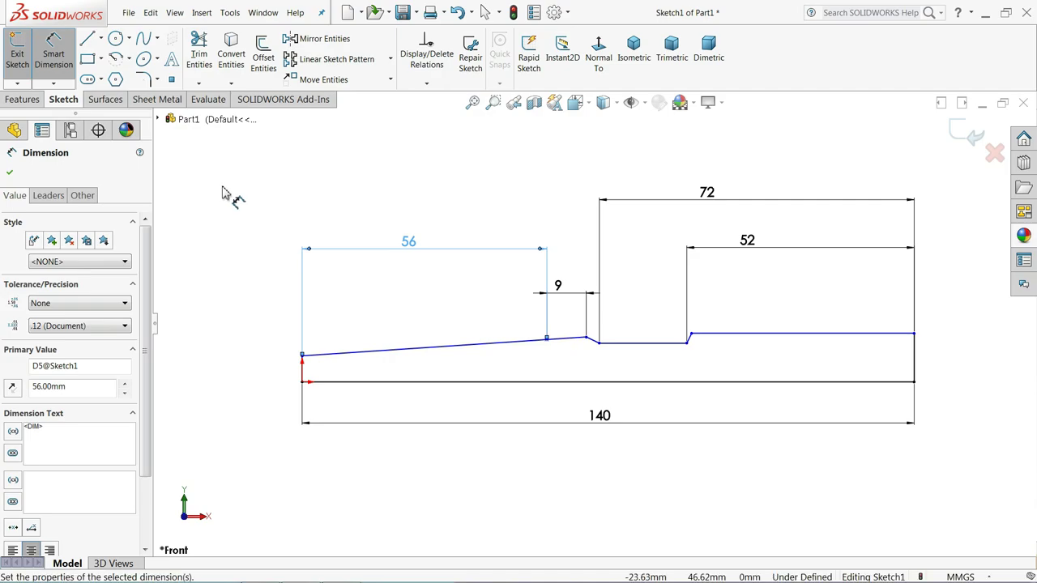
pyautogui.click(65, 68)
pyautogui.scroll(-3, 701, 348)
pyautogui.scroll(-3, 676, 304)
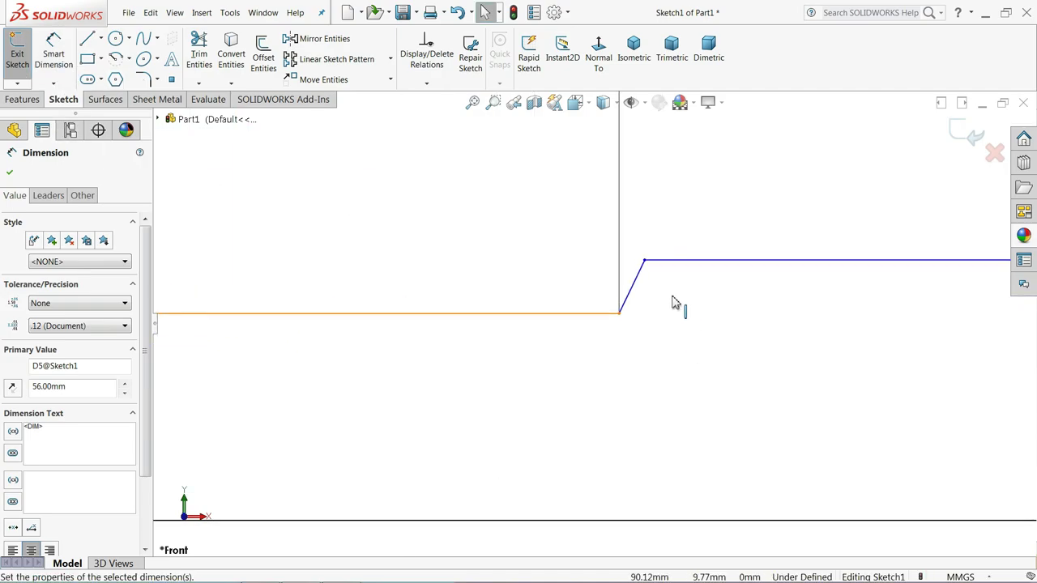
pyautogui.scroll(2, 641, 280)
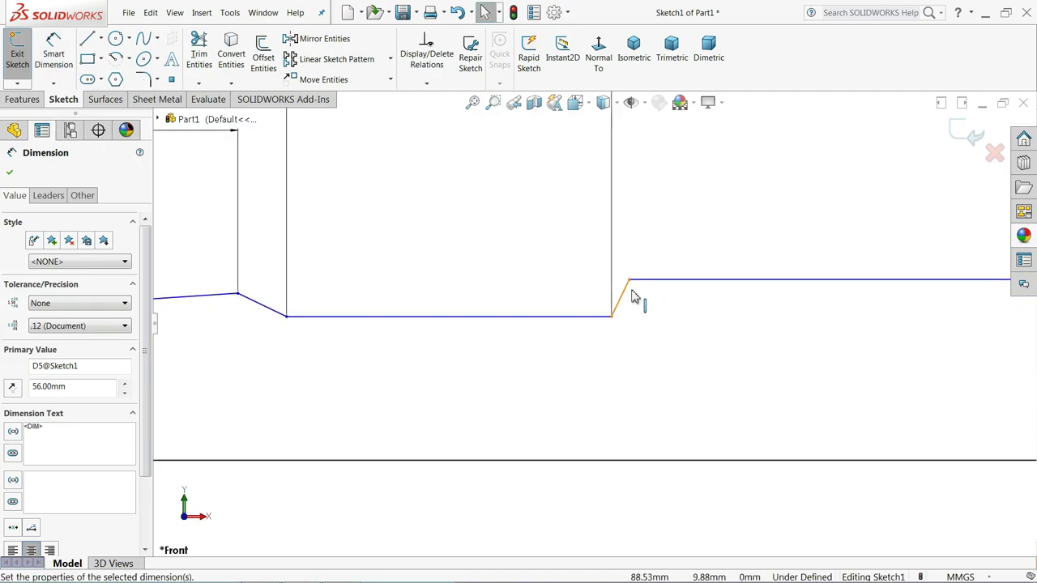
# Step: Set the angle between the groove's right slanted wall and the top line to 135°
pyautogui.click(55, 56)
pyautogui.scroll(-2, 619, 287)
pyautogui.click(631, 309)
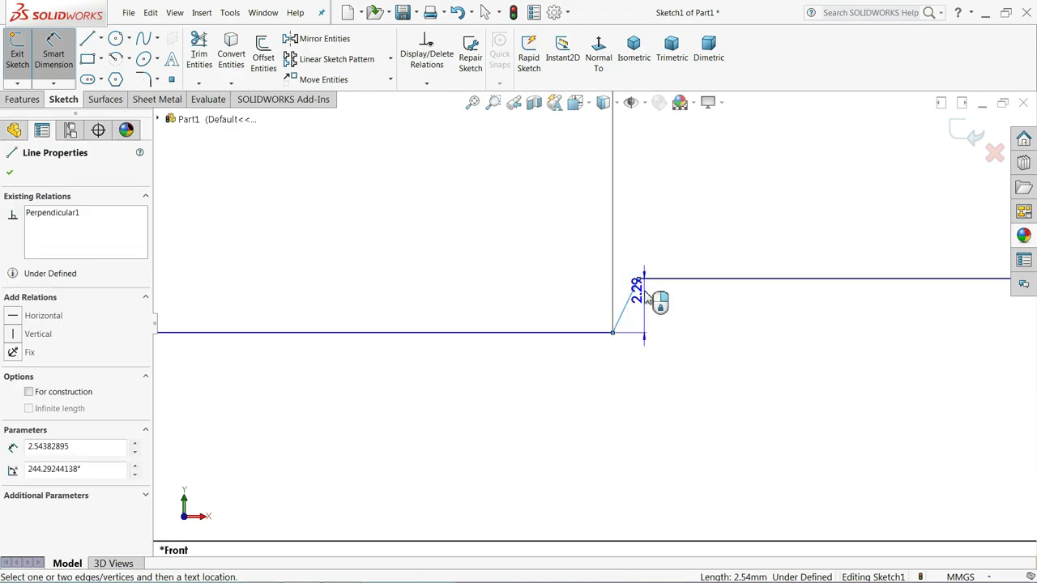
pyautogui.click(673, 280)
pyautogui.click(669, 318)
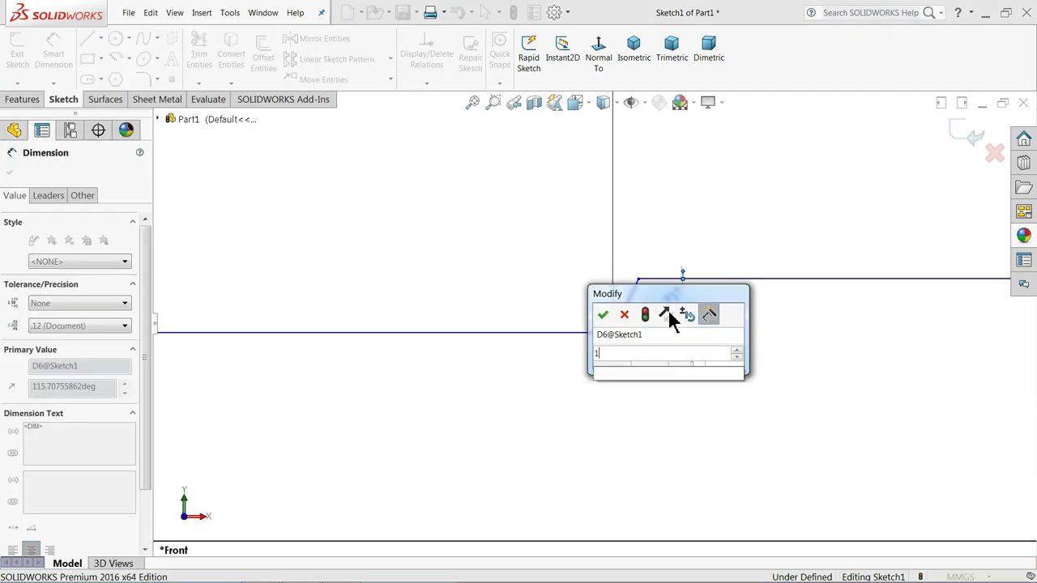
pyautogui.write('135')
pyautogui.press('Return')
pyautogui.scroll(2, 617, 371)
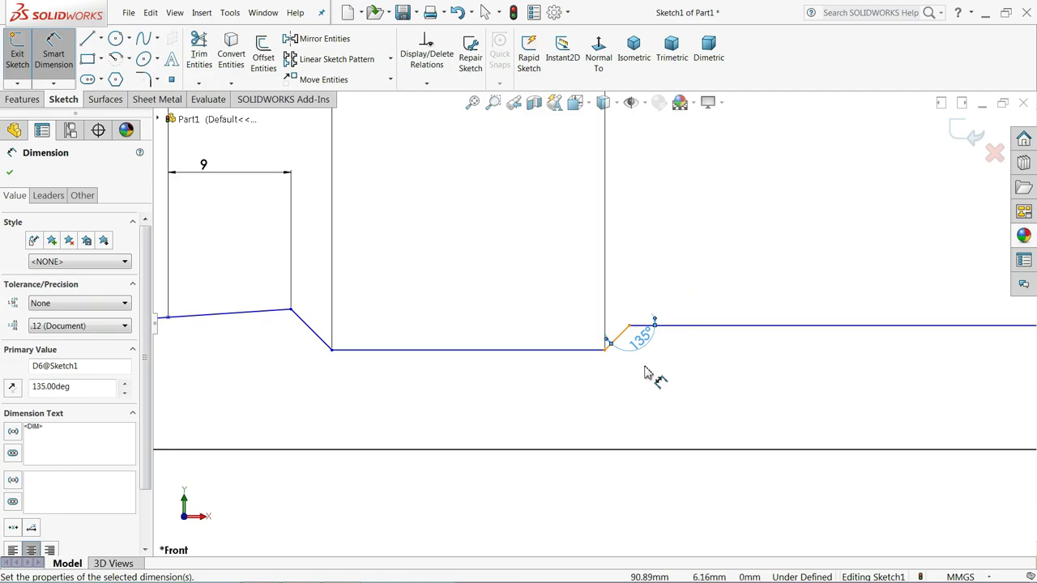
pyautogui.scroll(-1, 659, 378)
pyautogui.scroll(-1, 627, 343)
# Step: Add driven 135° angles between the groove floor and the right and left slanted walls
pyautogui.click(584, 352)
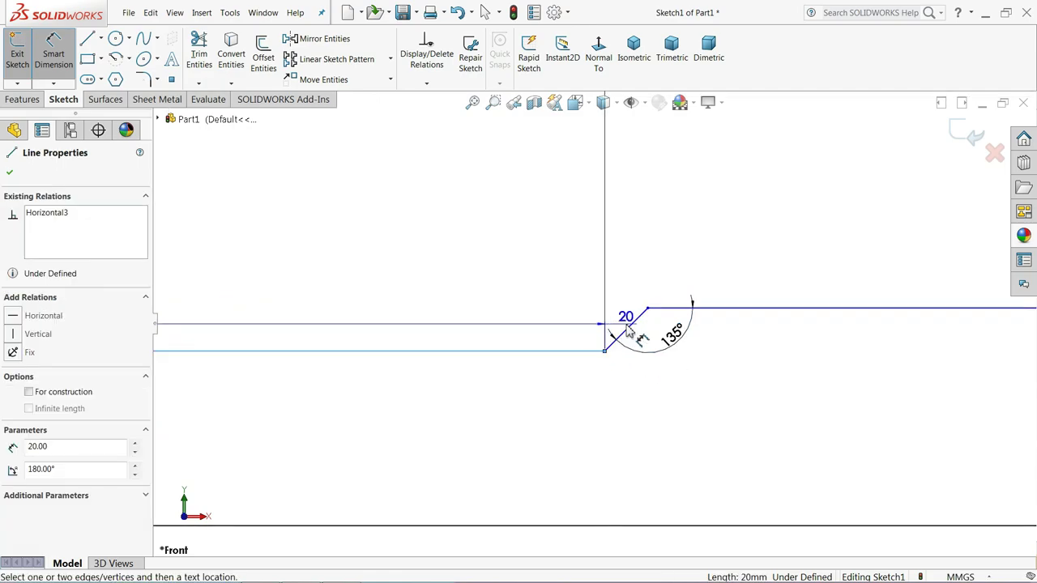
pyautogui.click(632, 323)
pyautogui.click(586, 322)
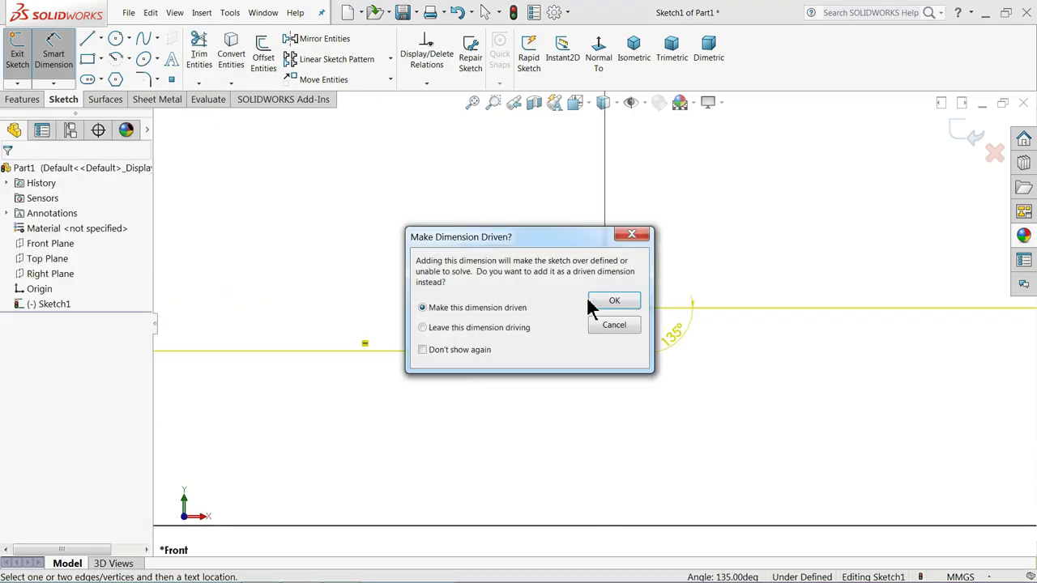
pyautogui.click(603, 303)
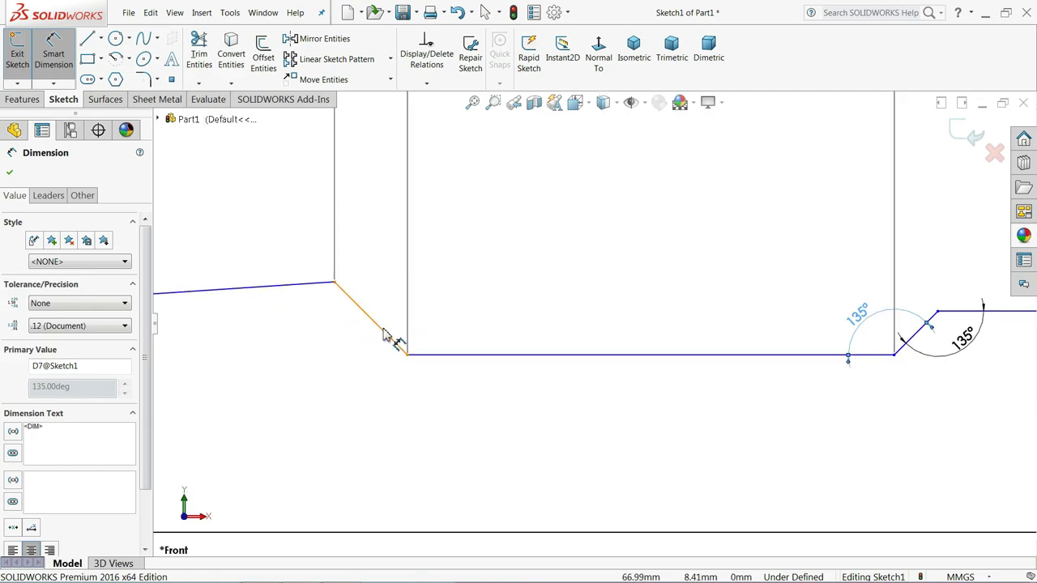
pyautogui.click(386, 335)
pyautogui.click(454, 354)
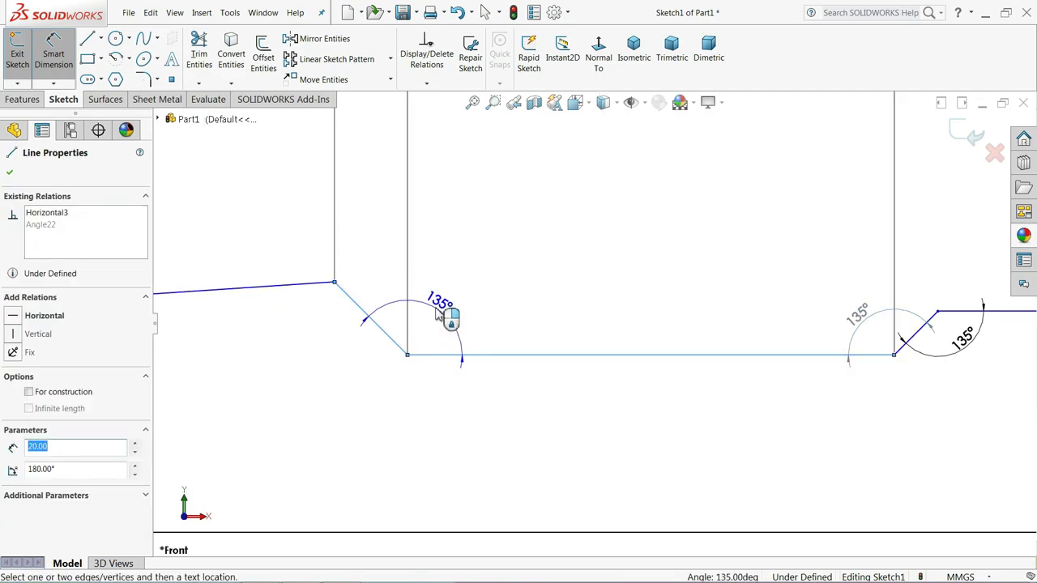
pyautogui.click(437, 314)
pyautogui.click(603, 302)
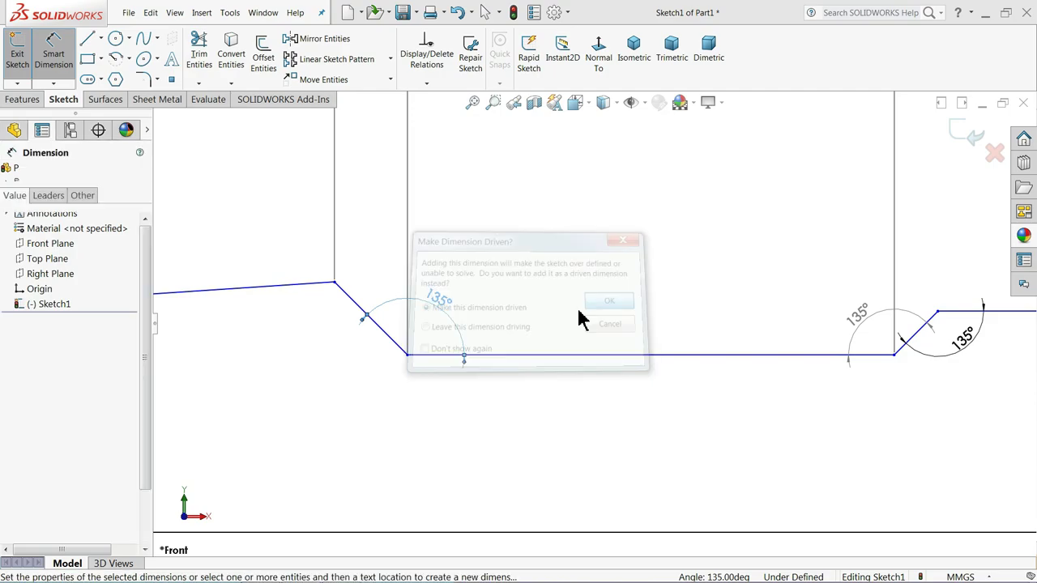
pyautogui.scroll(3, 601, 347)
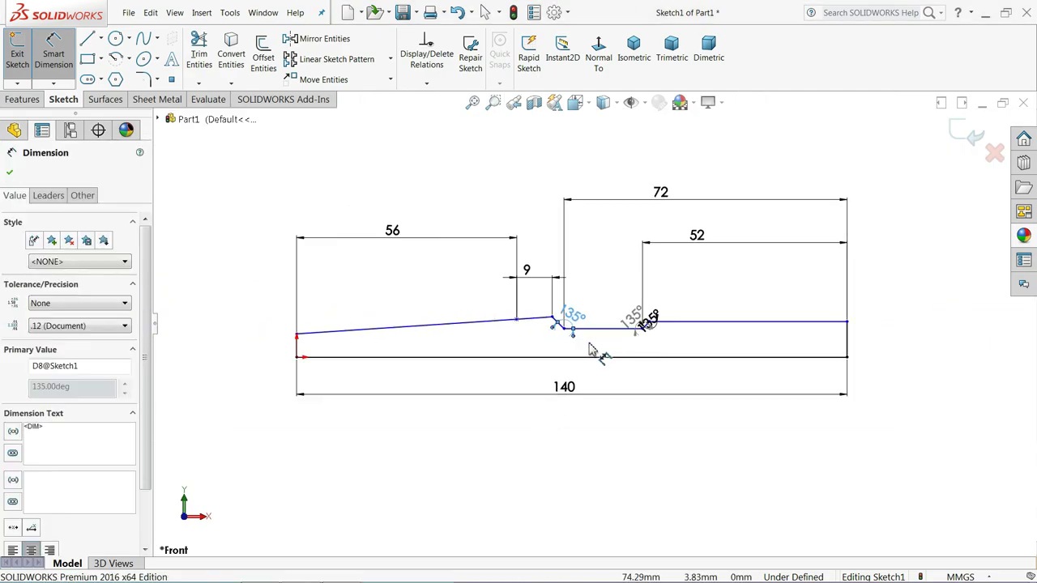
pyautogui.scroll(-2, 753, 352)
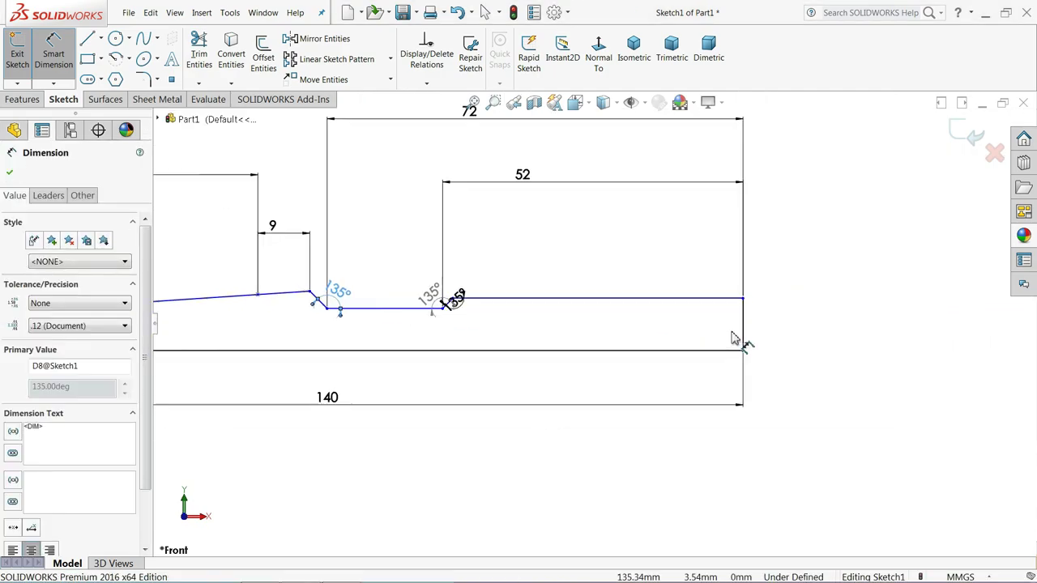
pyautogui.scroll(-2, 738, 340)
pyautogui.scroll(-2, 738, 332)
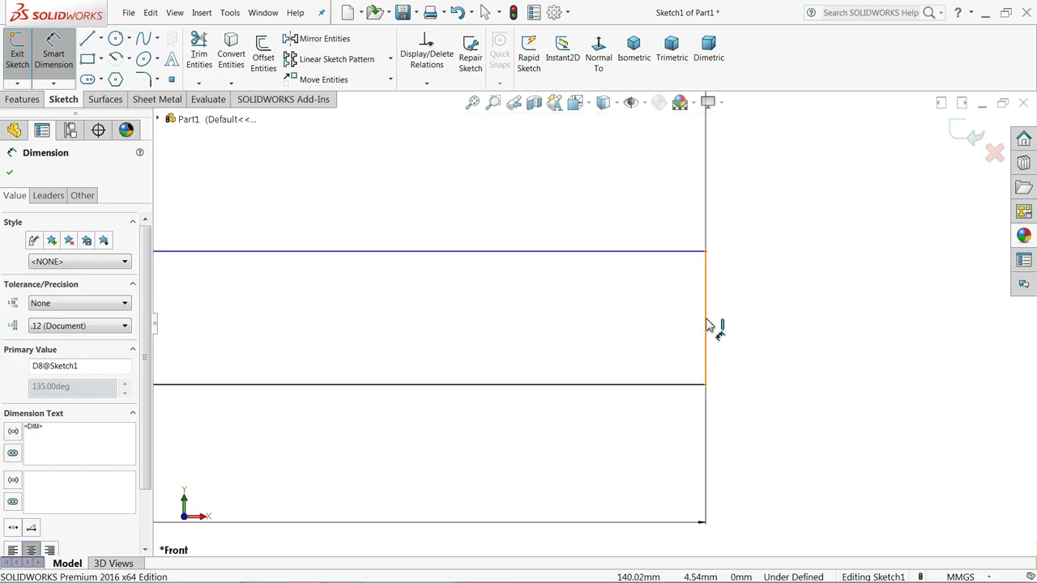
# Step: Add a height dimension to the profile's right end edge (8.01 mm)
pyautogui.click(708, 325)
pyautogui.click(772, 319)
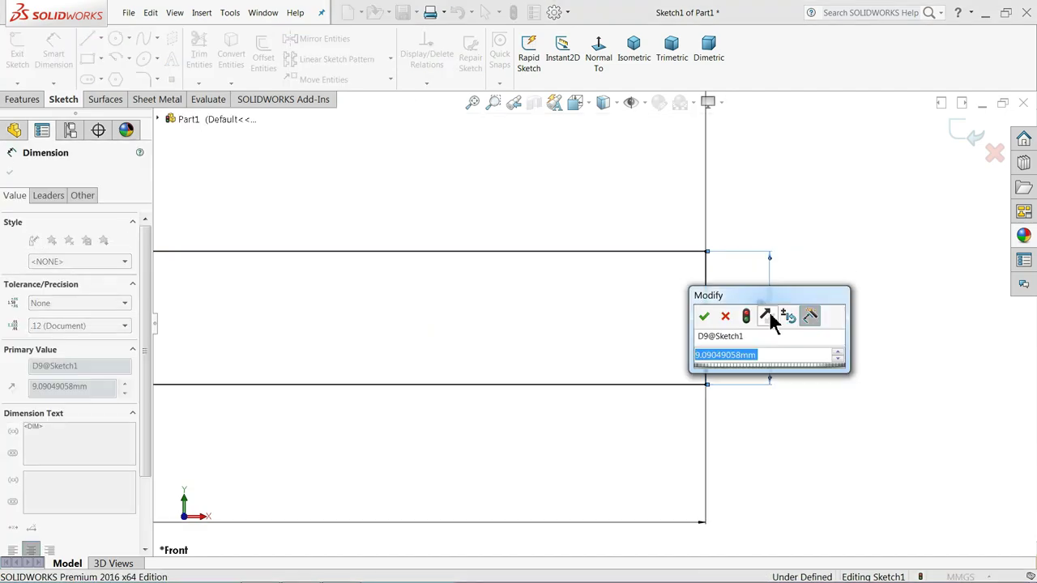
pyautogui.write('50')
pyautogui.press('Return')
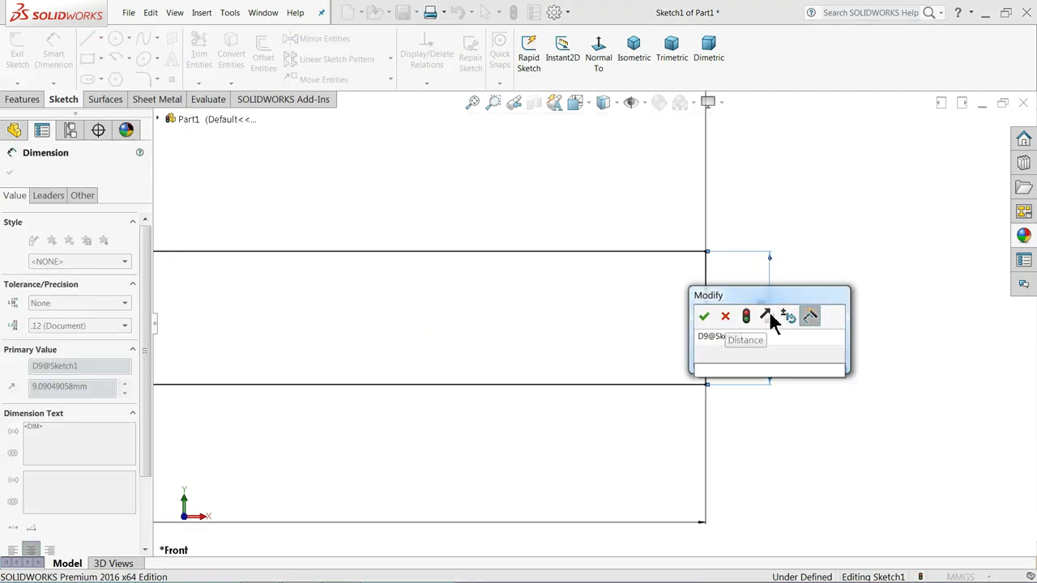
pyautogui.scroll(1, 705, 328)
pyautogui.scroll(3, 683, 339)
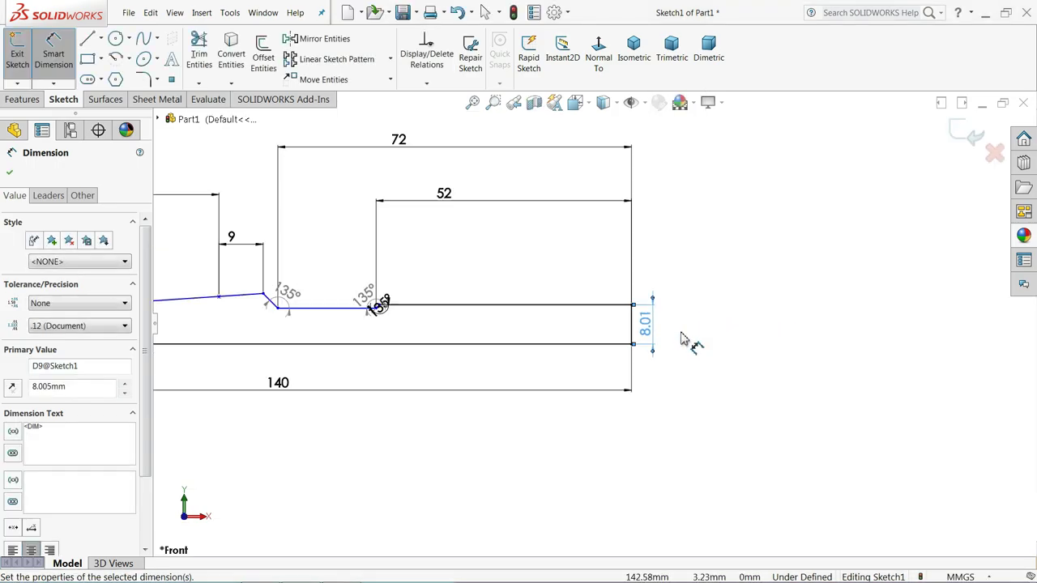
pyautogui.scroll(-3, 405, 352)
# Step: Dimension the groove floor 6.50 mm above the axis line
pyautogui.click(409, 270)
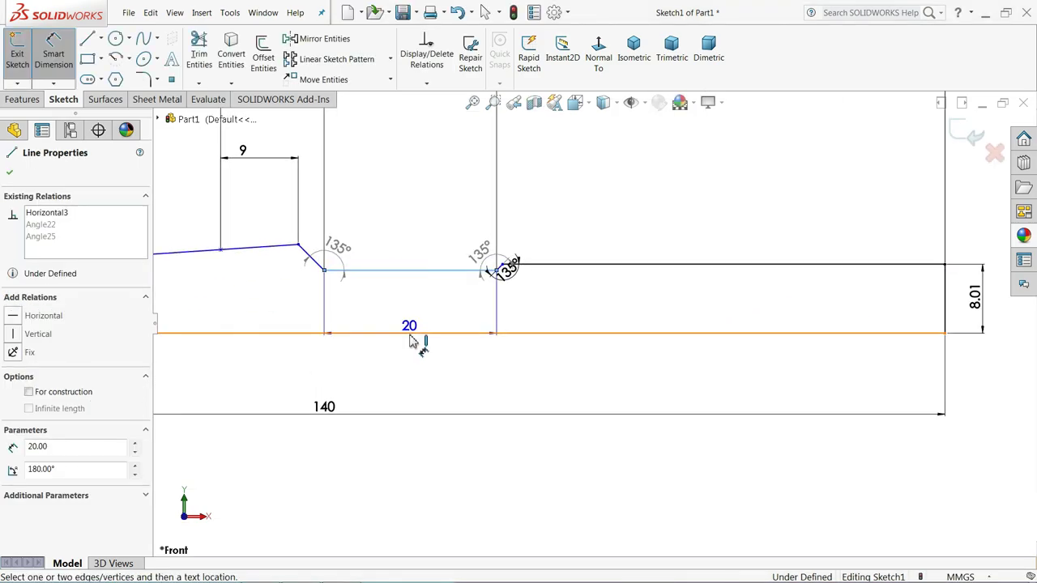
pyautogui.click(410, 333)
pyautogui.click(414, 316)
pyautogui.write('6.')
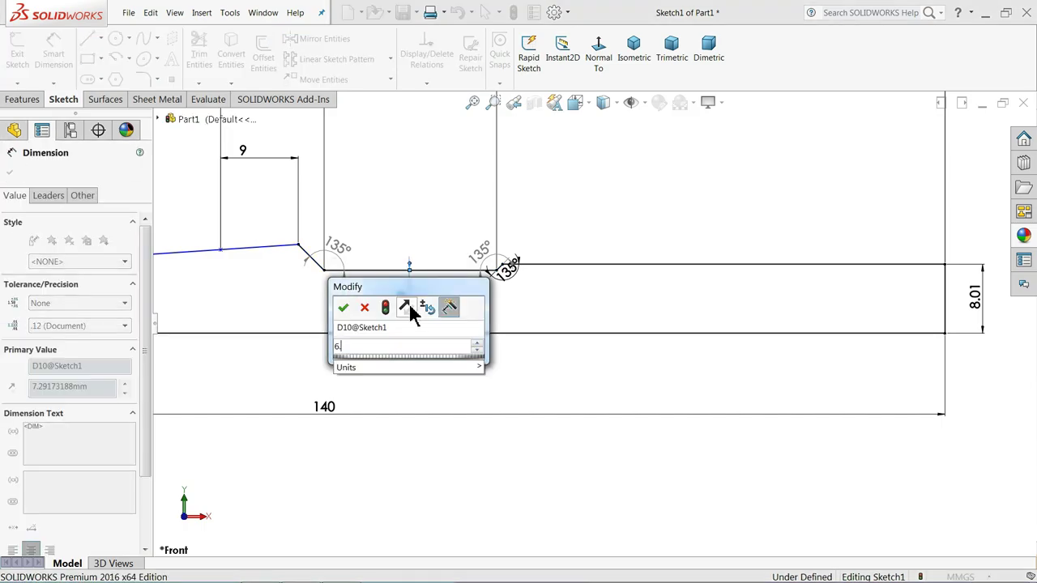
pyautogui.write('5')
pyautogui.press('Return')
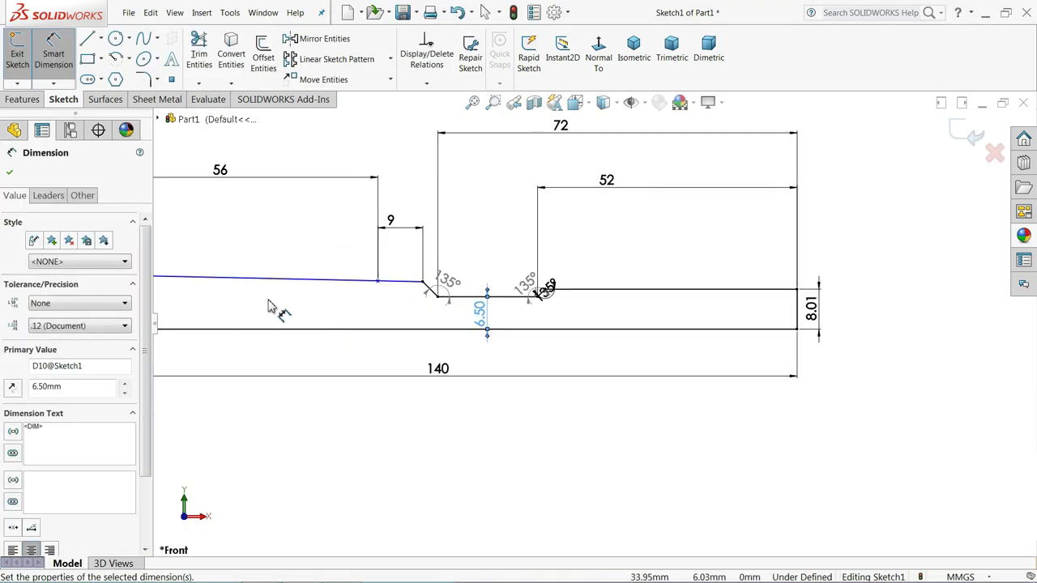
pyautogui.scroll(2, 307, 312)
pyautogui.scroll(-4, 344, 316)
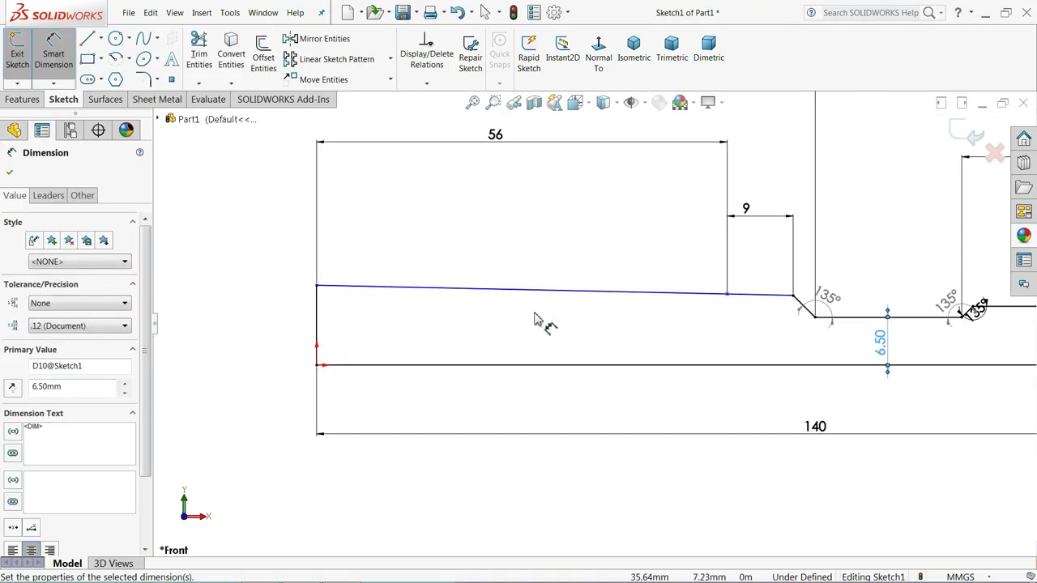
# Step: Pull the taper line's left endpoint down toward the profile's left end
pyautogui.click(10, 173)
pyautogui.moveTo(317, 286); pyautogui.dragTo(317, 323)
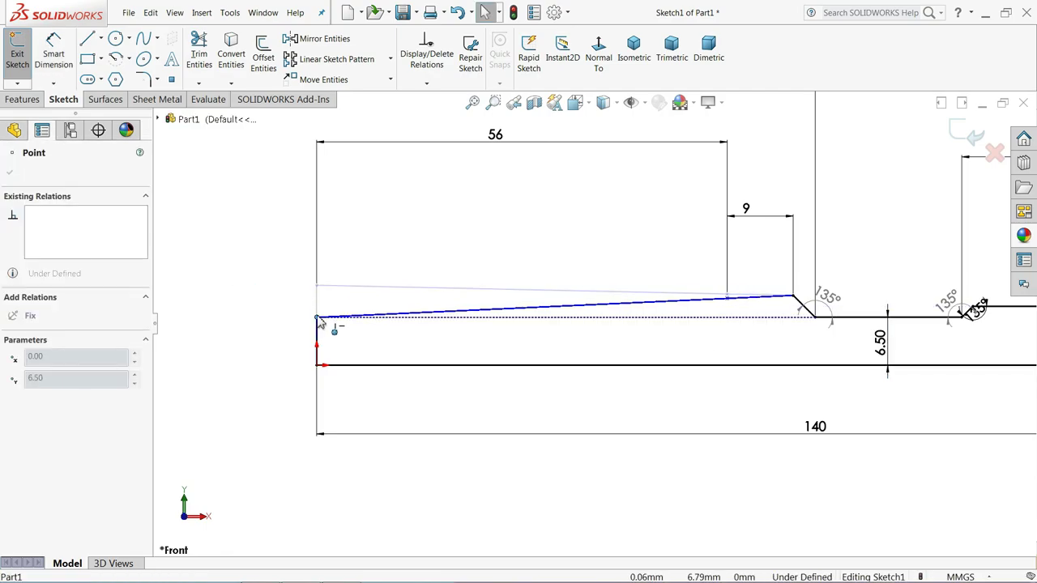
pyautogui.click(253, 257)
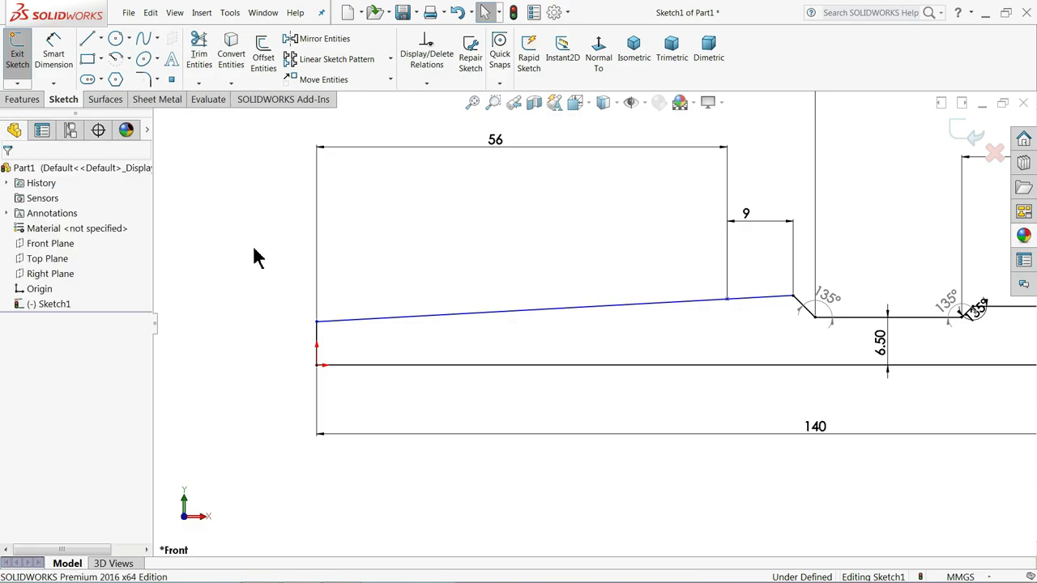
pyautogui.click(318, 343)
pyautogui.scroll(-3, 340, 350)
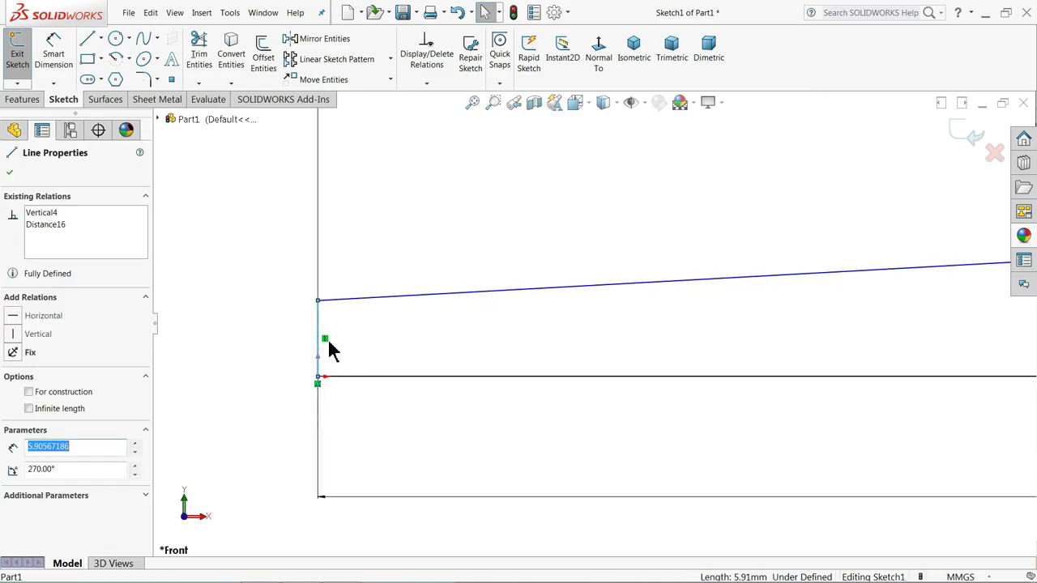
pyautogui.click(326, 345)
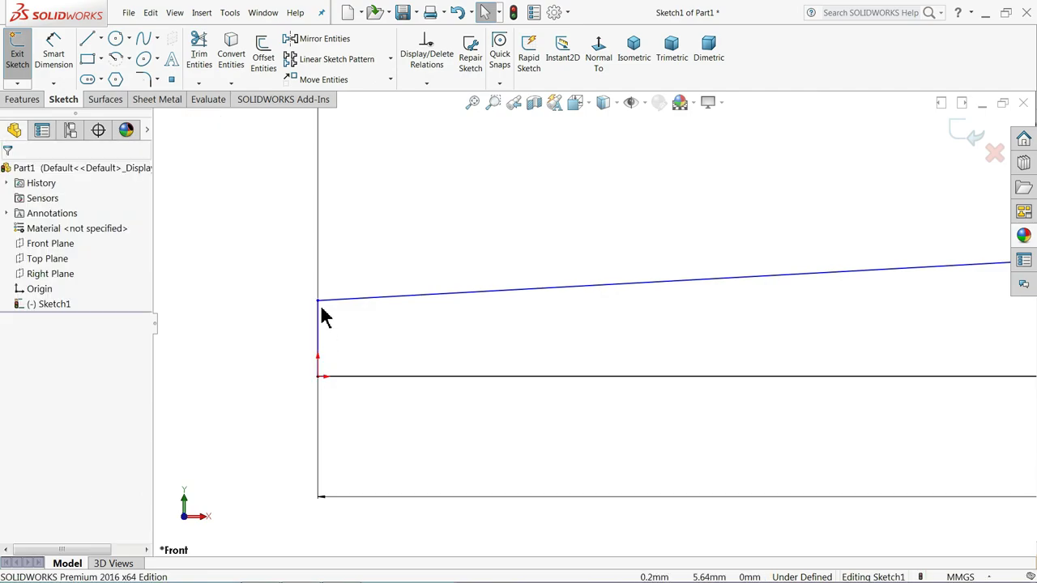
# Step: Reattach the taper line to the left end and select the stray 56 line and slanted connector
pyautogui.moveTo(318, 301); pyautogui.dragTo(335, 306)
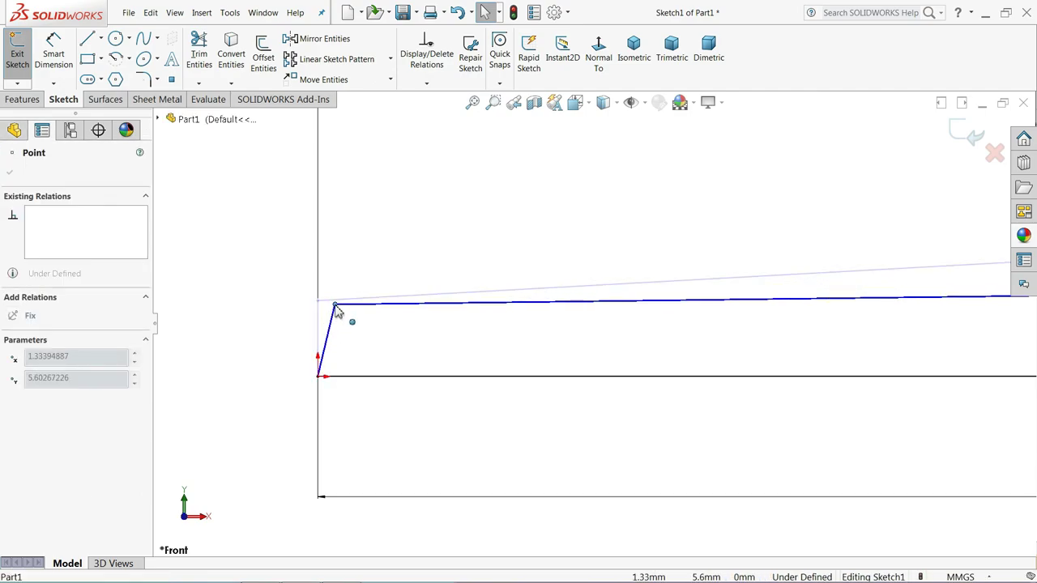
pyautogui.scroll(3, 301, 315)
pyautogui.scroll(-2, 810, 308)
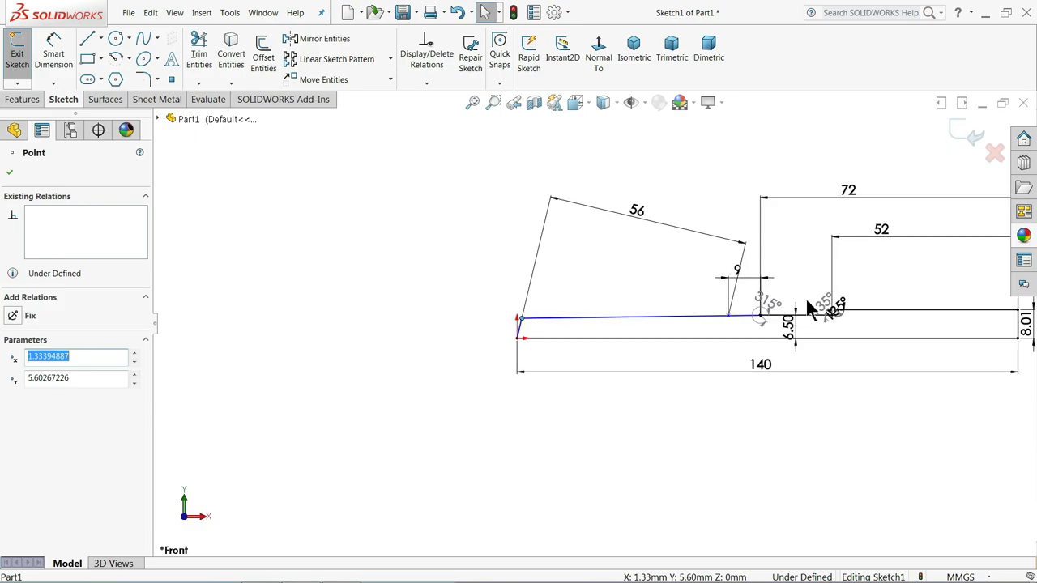
pyautogui.scroll(-2, 652, 350)
pyautogui.moveTo(587, 339); pyautogui.dragTo(589, 346)
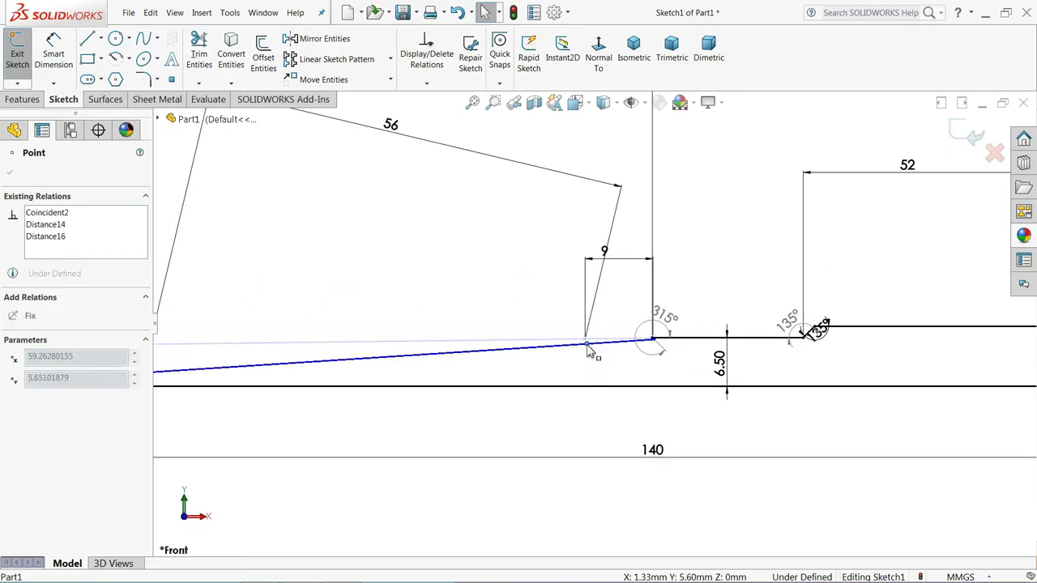
pyautogui.scroll(2, 589, 348)
pyautogui.click(457, 322)
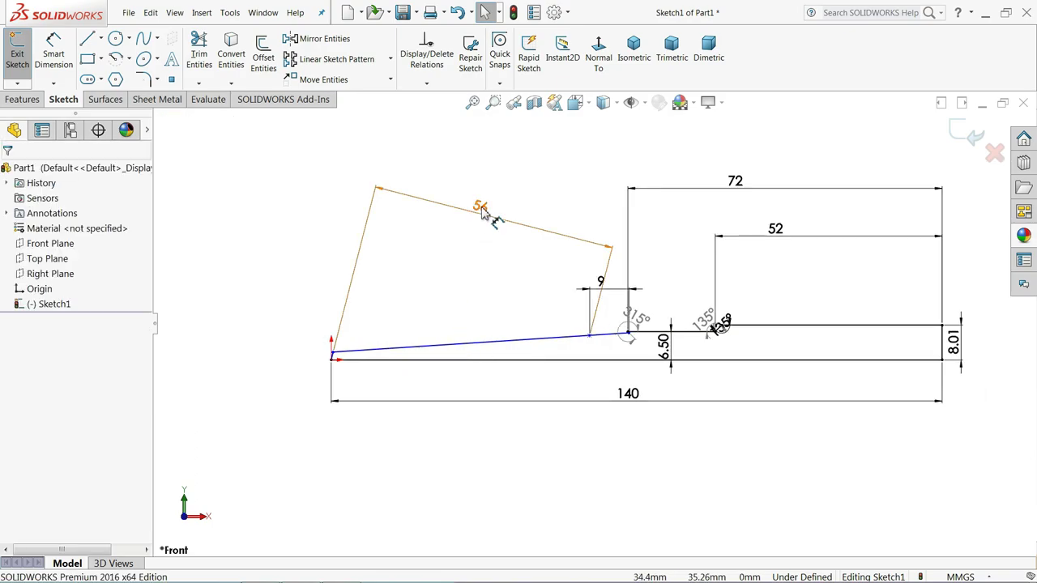
pyautogui.moveTo(481, 208); pyautogui.dragTo(474, 235)
# Step: Delete the stray lines and pull the taper line's end up-left to recreate the 135° chamfer
pyautogui.press('Delete')
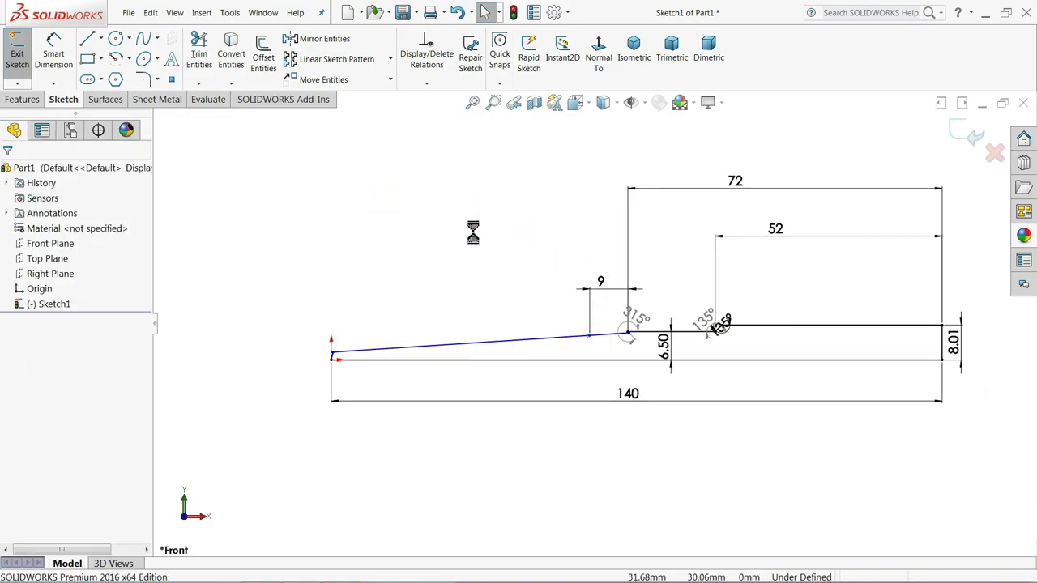
pyautogui.scroll(-2, 613, 313)
pyautogui.scroll(-1, 604, 348)
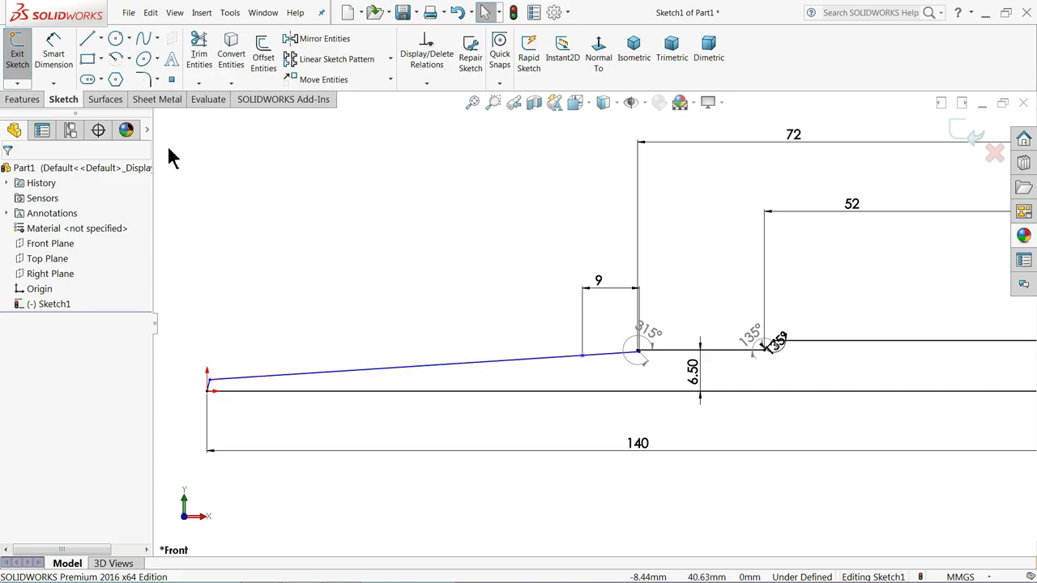
pyautogui.scroll(-2, 617, 372)
pyautogui.scroll(-2, 617, 373)
pyautogui.scroll(-2, 609, 364)
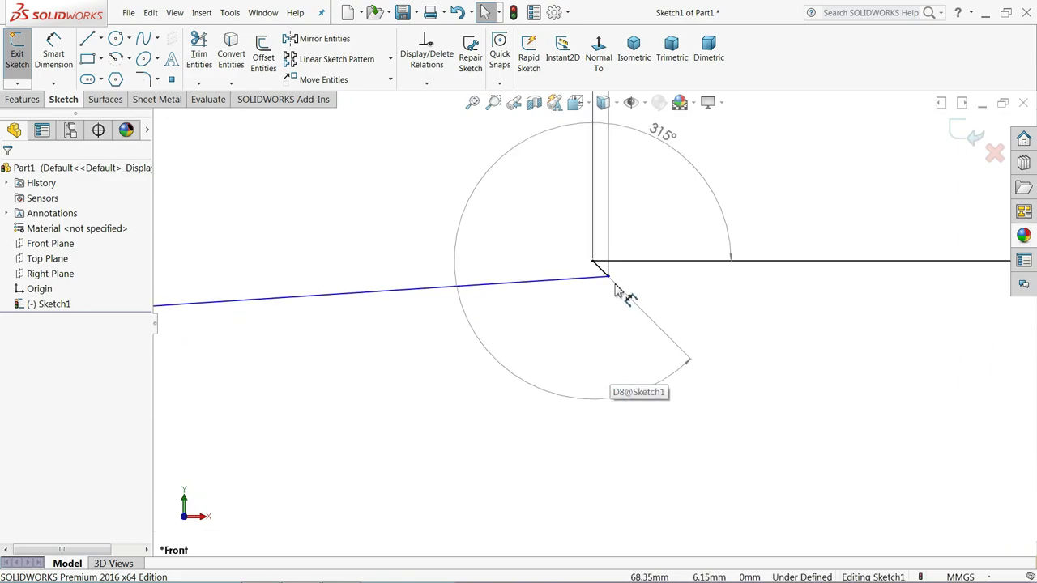
pyautogui.moveTo(613, 286)
pyautogui.mouseDown()
pyautogui.moveTo(556, 283)
pyautogui.moveTo(476, 230)
pyautogui.mouseUp()
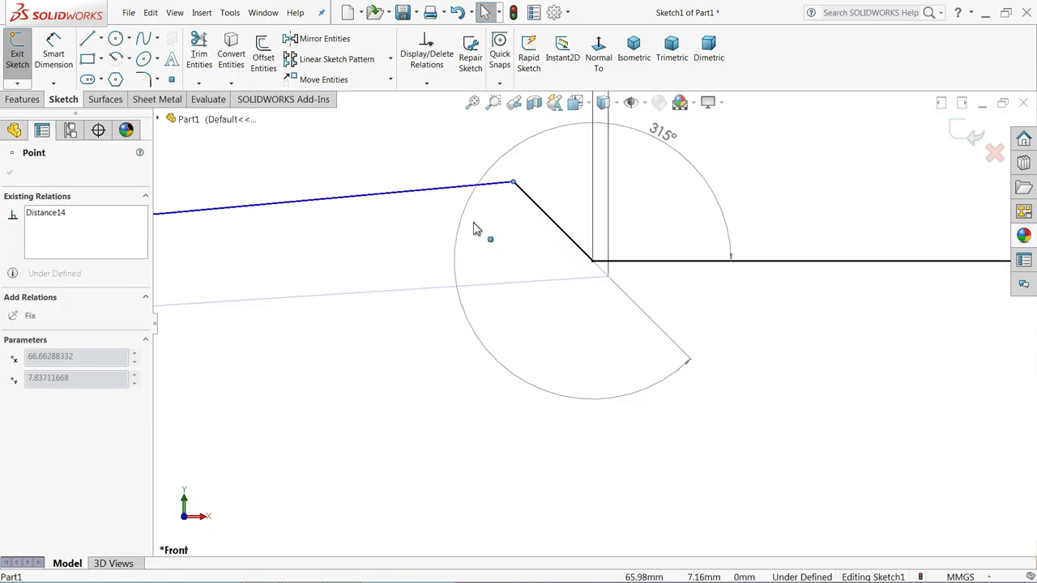
pyautogui.scroll(2, 417, 241)
pyautogui.scroll(3, 421, 268)
pyautogui.scroll(2, 478, 321)
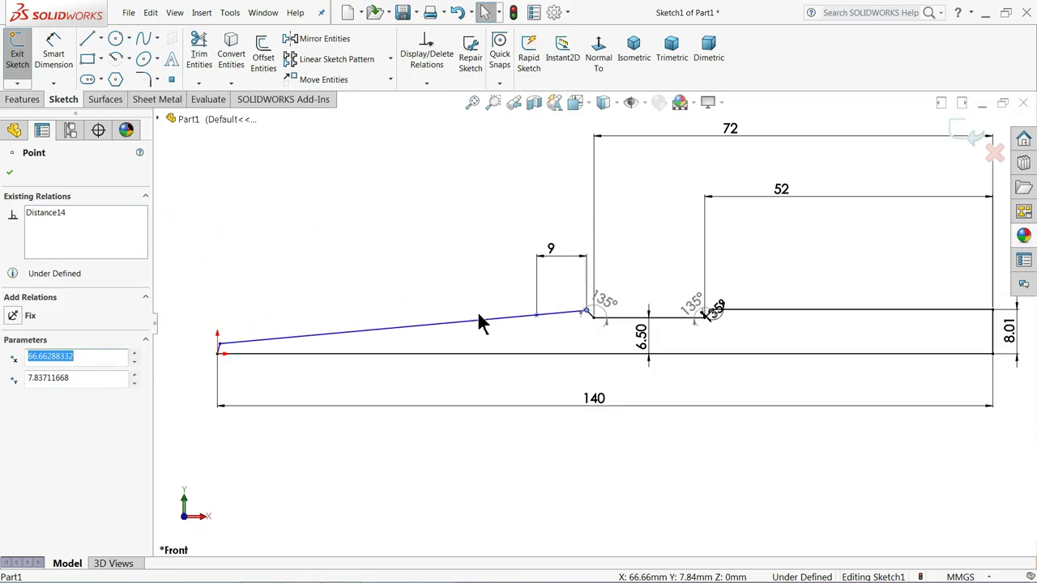
pyautogui.scroll(1, 486, 324)
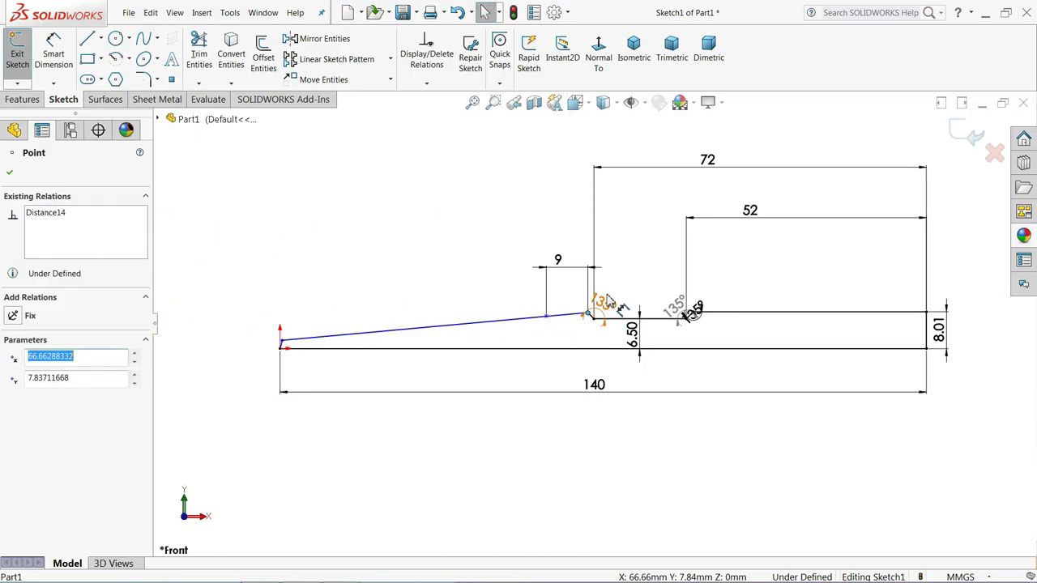
pyautogui.scroll(-1, 609, 300)
# Step: Deselect the moved point and get Smart Dimension ready for the taper heights
pyautogui.click(458, 263)
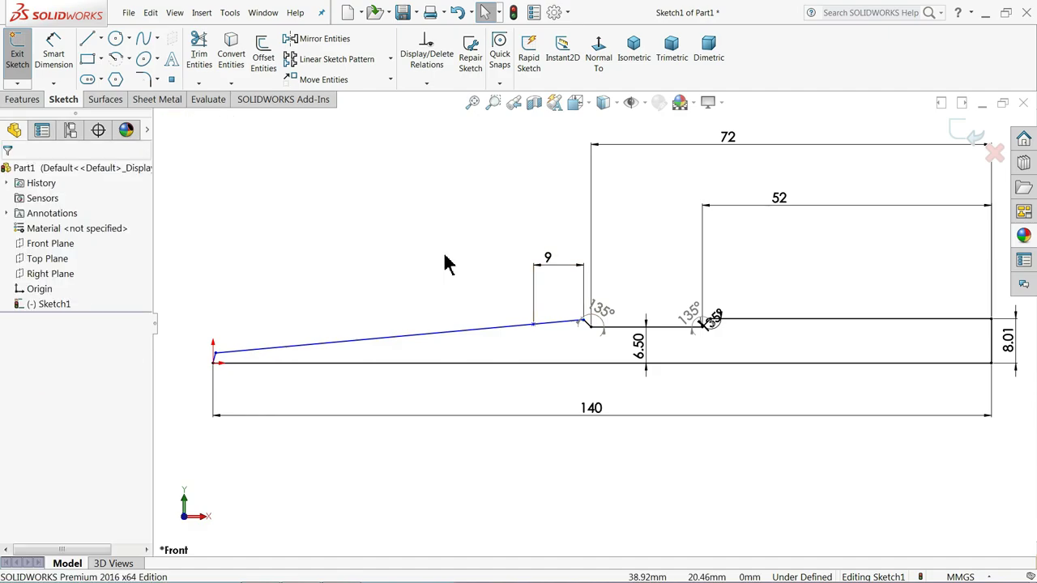
pyautogui.click(54, 58)
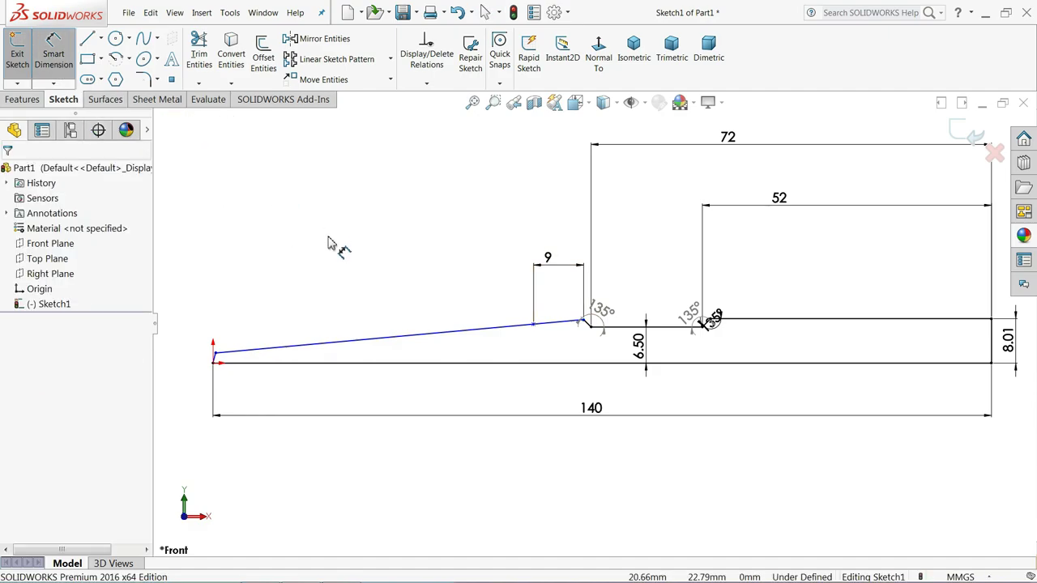
pyautogui.click(54, 65)
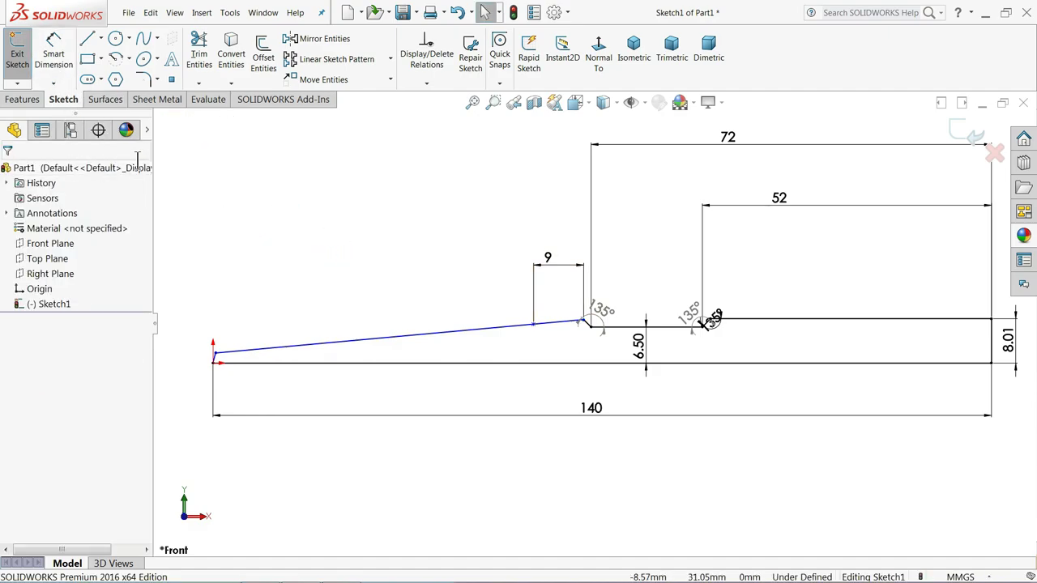
pyautogui.scroll(-1, 336, 318)
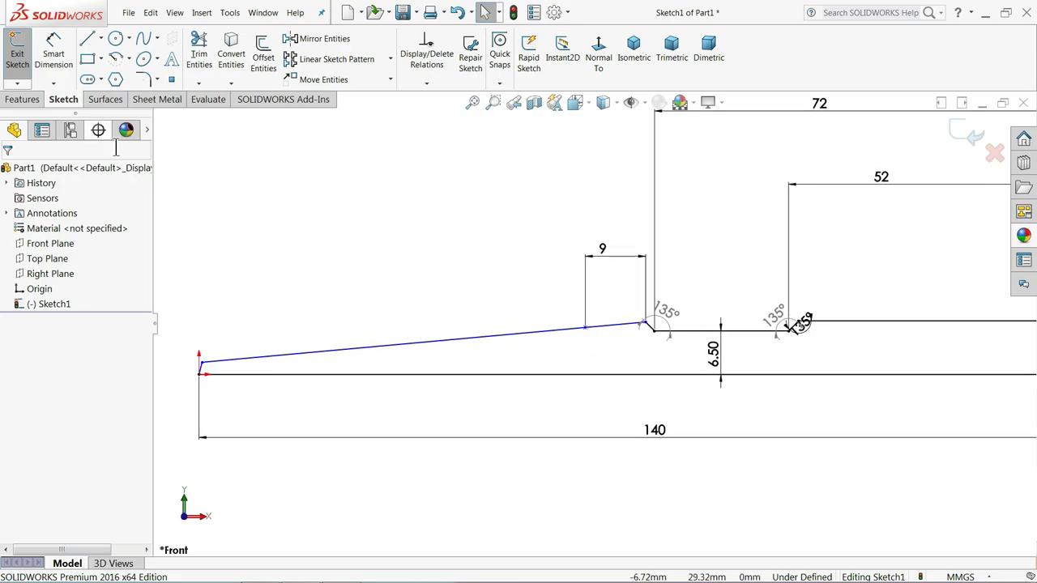
pyautogui.click(53, 56)
pyautogui.scroll(1, 663, 344)
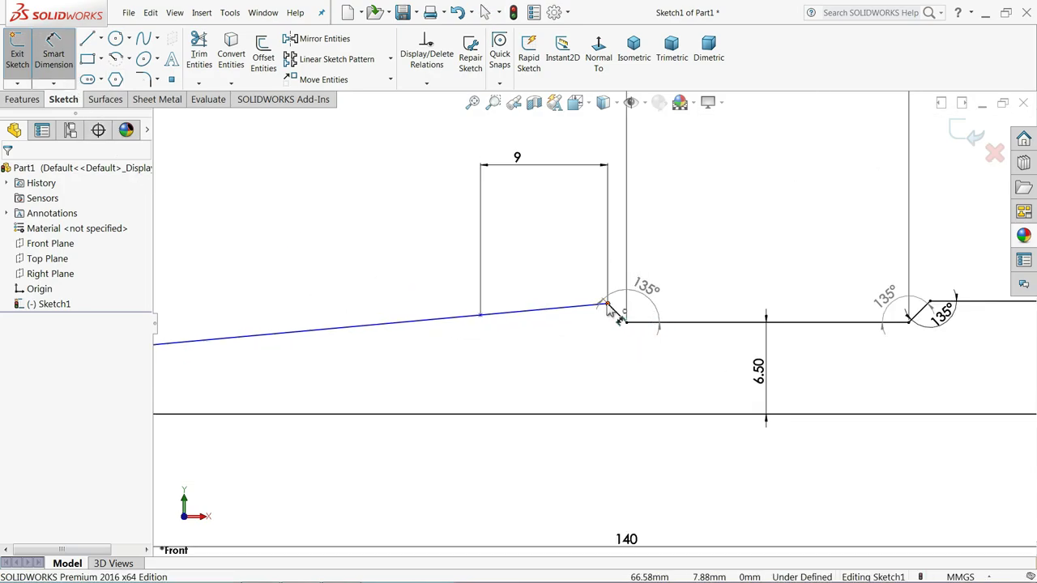
# Step: Dimension the taper heights above the axis: 17.306/2 (8.65) at the groove end and 8.43 at the 9 span start
pyautogui.click(615, 396)
pyautogui.click(617, 417)
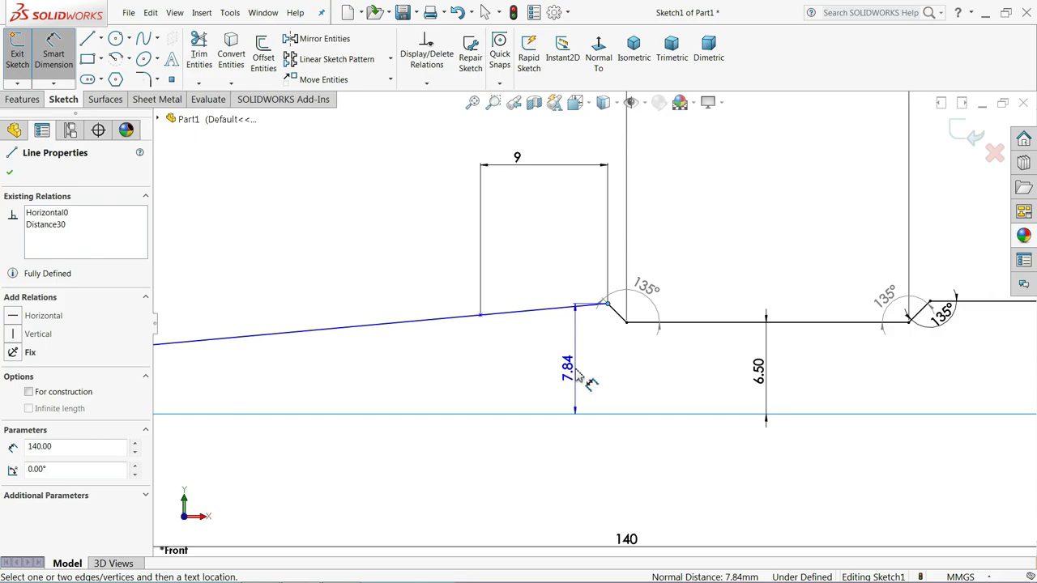
pyautogui.click(583, 380)
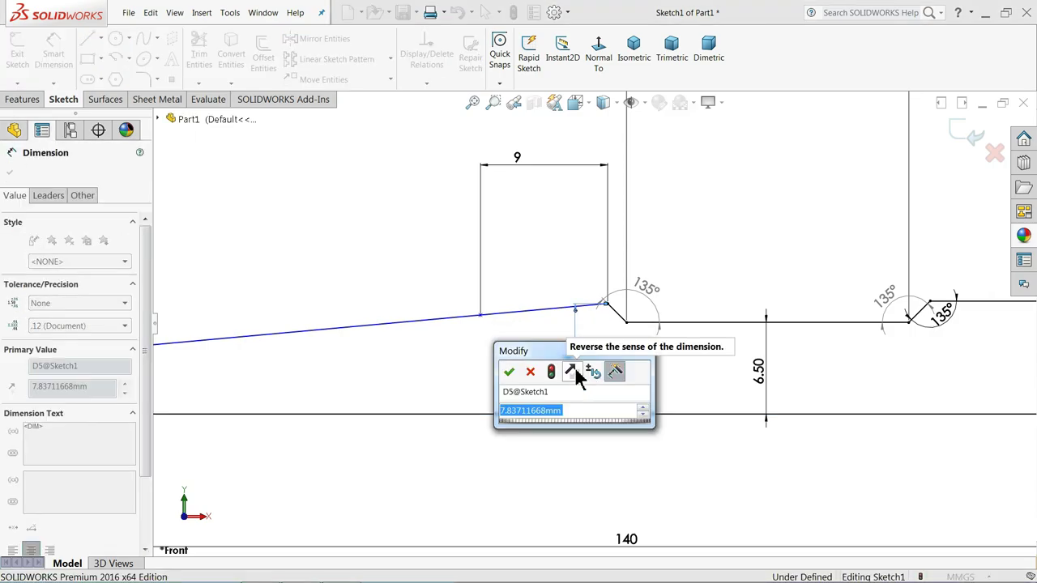
pyautogui.write('17')
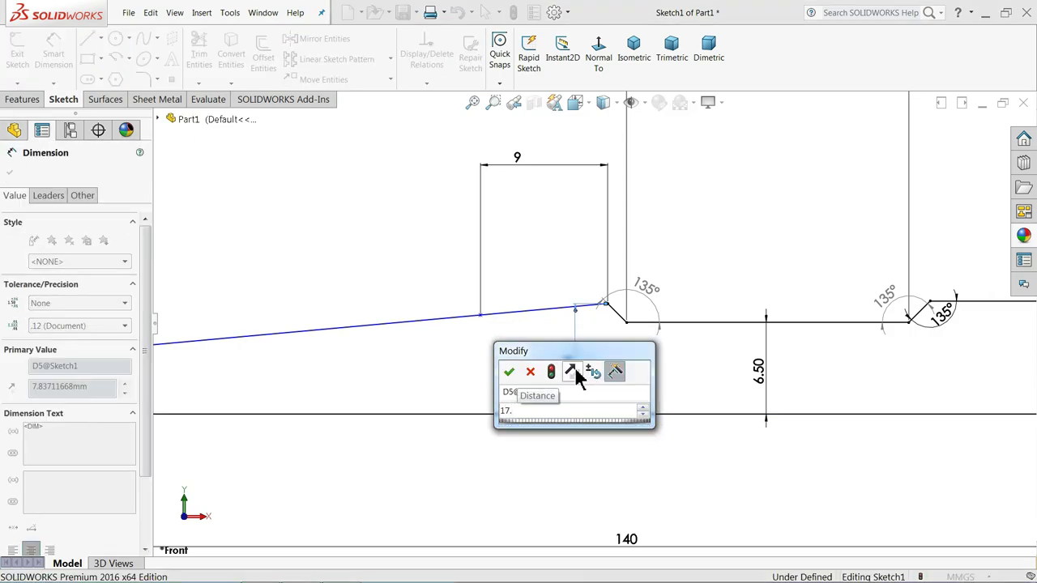
pyautogui.write('.306/2')
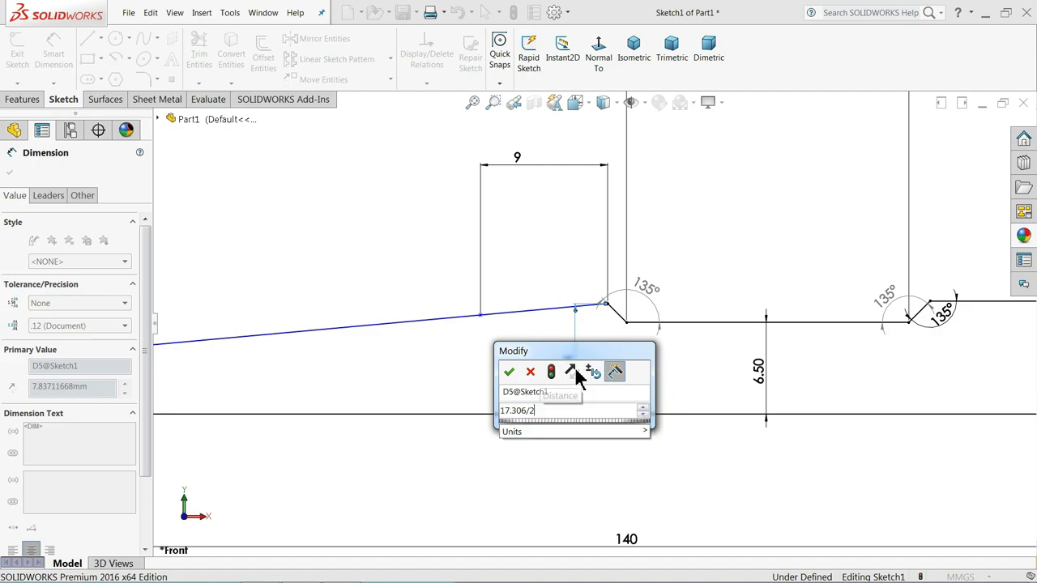
pyautogui.press('Return')
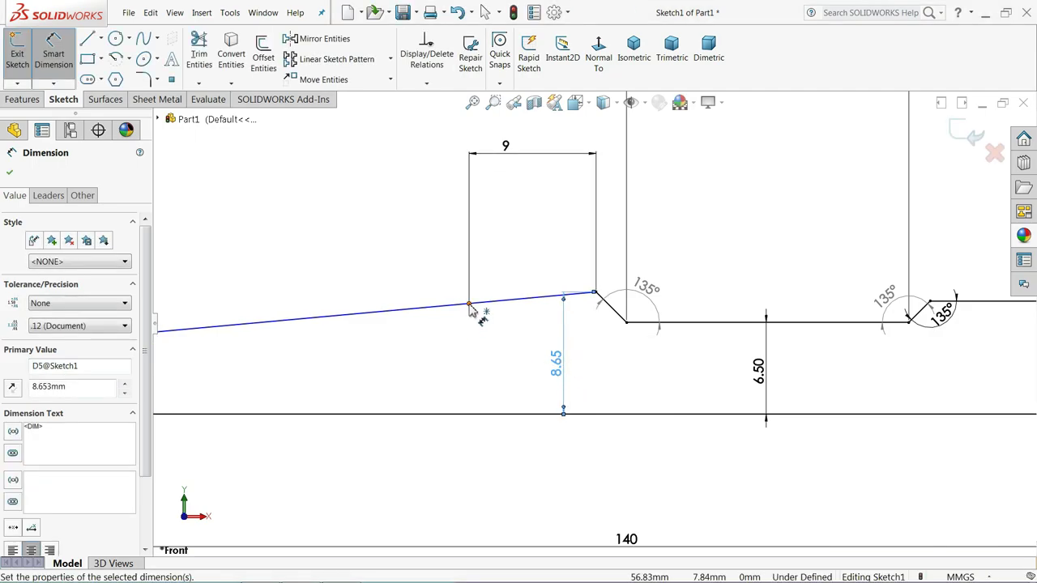
pyautogui.click(469, 306)
pyautogui.click(473, 414)
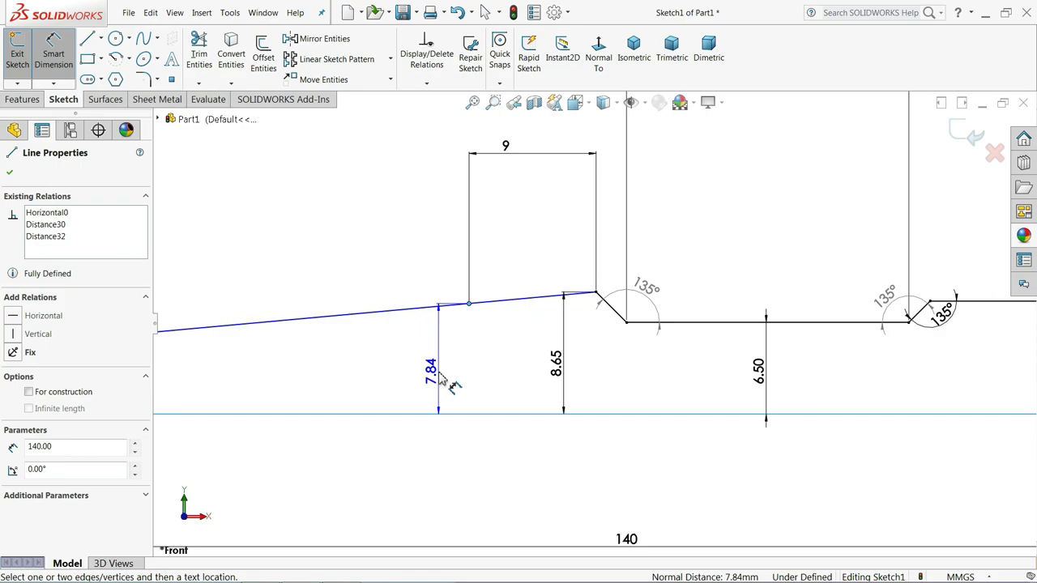
pyautogui.click(441, 381)
pyautogui.write('1')
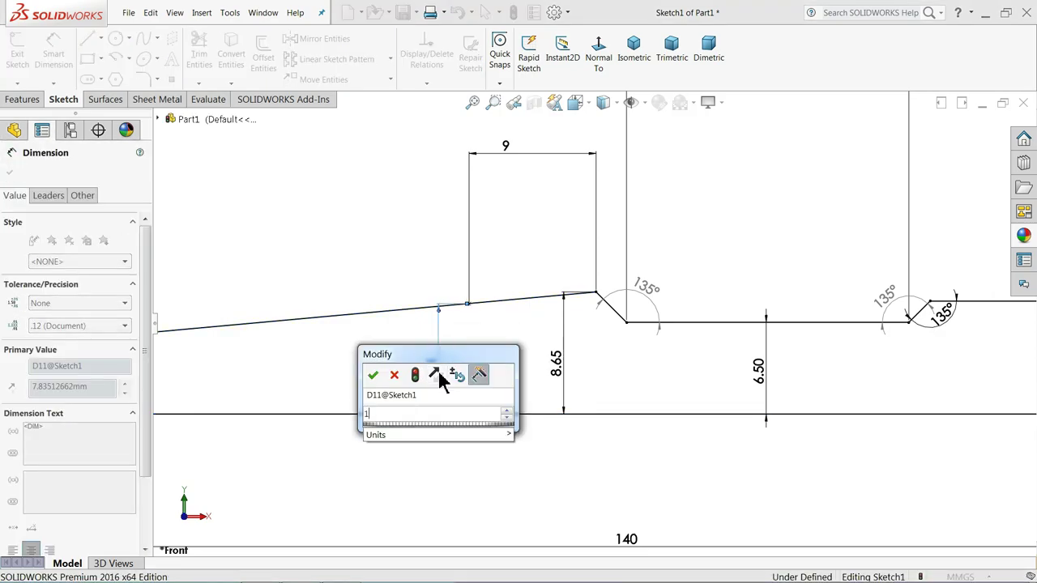
pyautogui.write('6.856/')
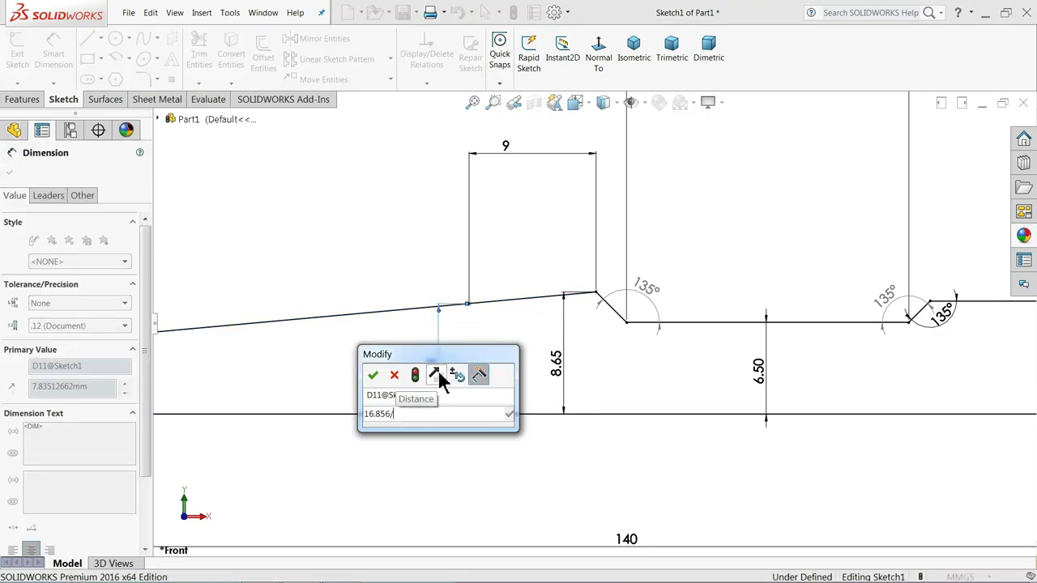
pyautogui.write('2')
pyautogui.press('Return')
# Step: Fix the slanted left end line at 82° to the bottom line, fully defining the profile
pyautogui.scroll(2, 441, 381)
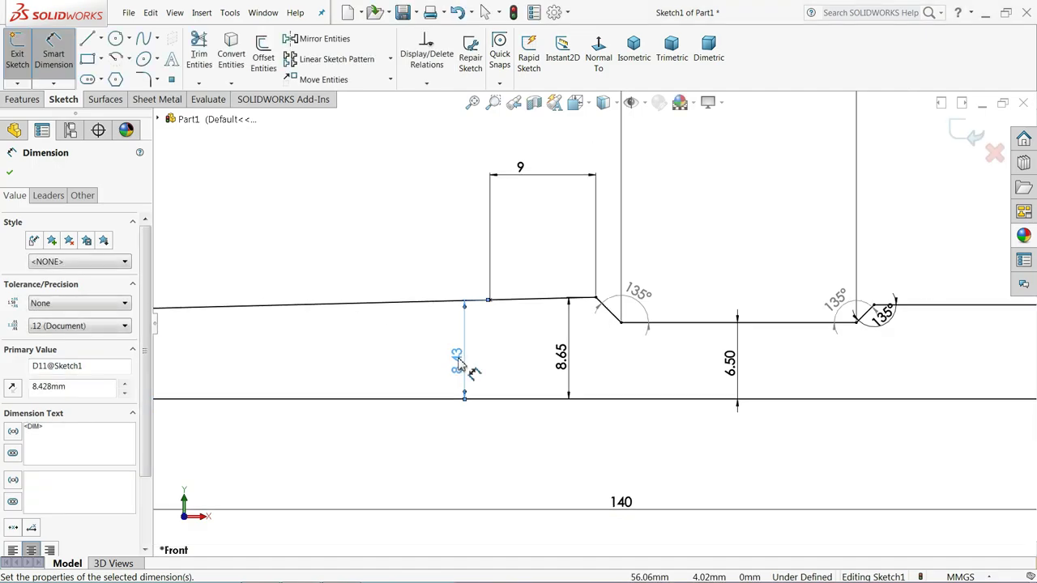
pyautogui.scroll(2, 474, 363)
pyautogui.scroll(1, 475, 370)
pyautogui.scroll(-1, 548, 359)
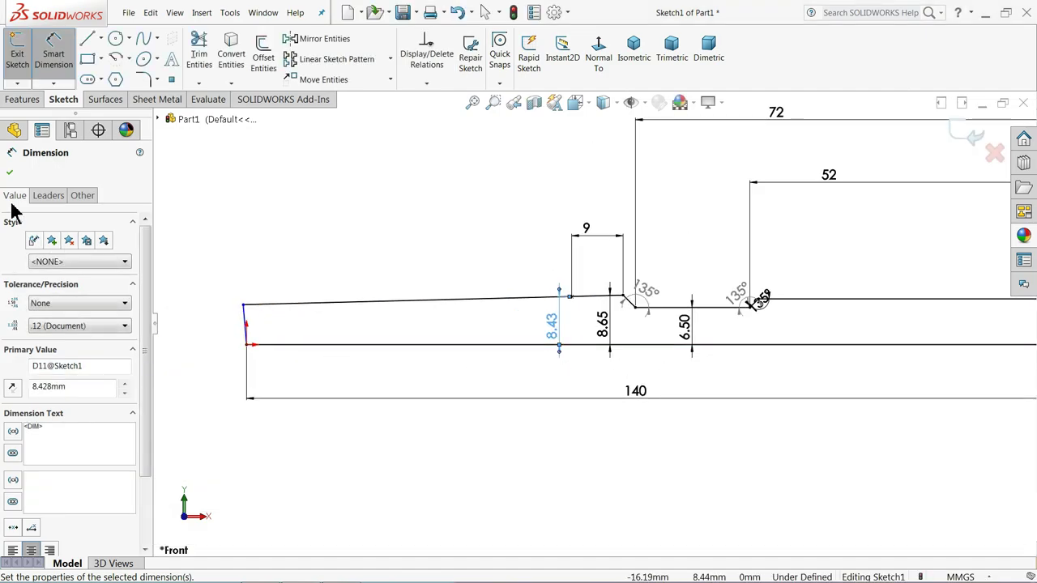
pyautogui.scroll(-2, 411, 332)
pyautogui.scroll(-1, 278, 338)
pyautogui.scroll(-2, 401, 344)
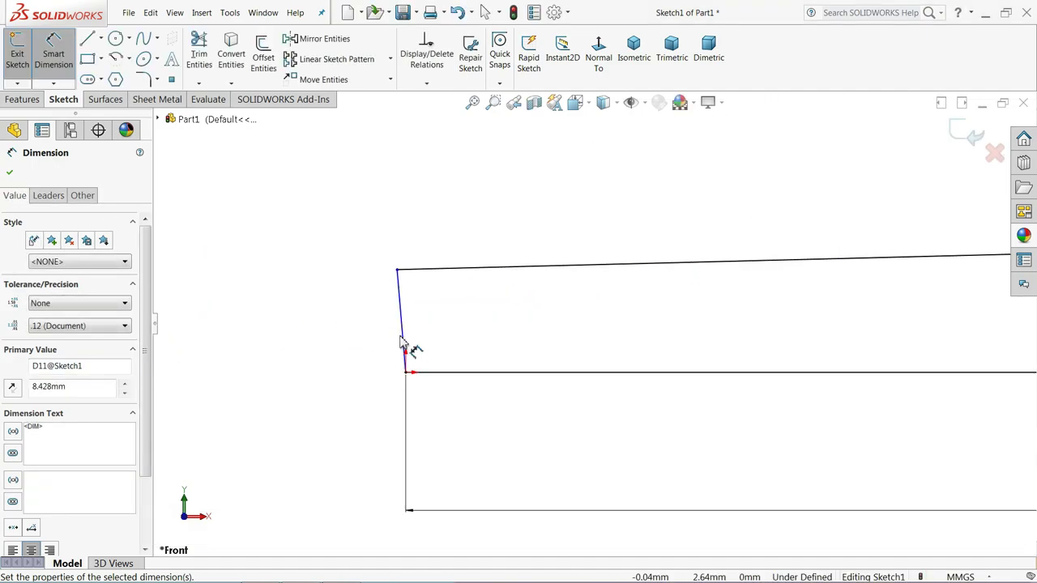
pyautogui.click(403, 324)
pyautogui.click(459, 372)
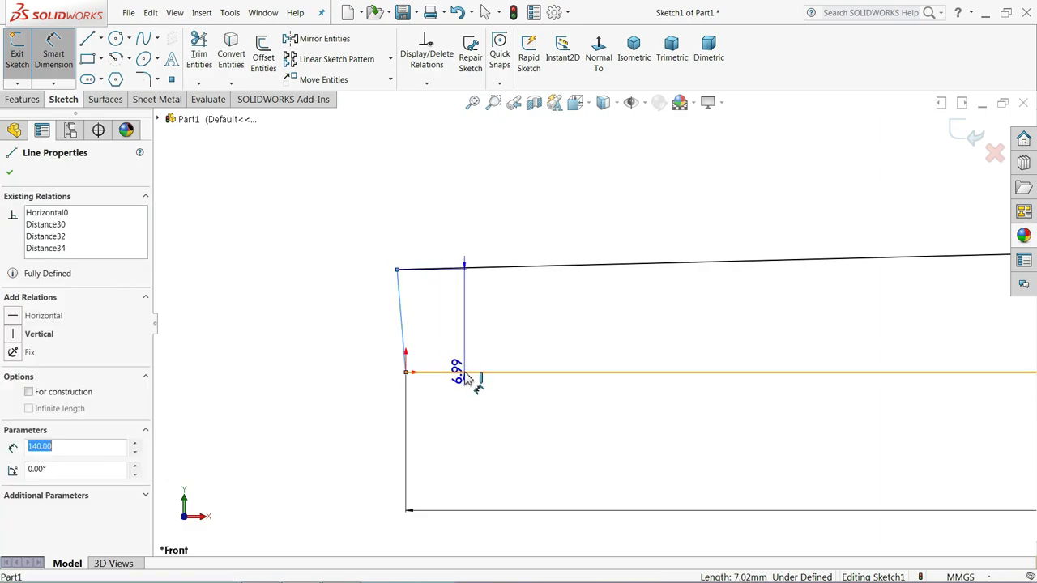
pyautogui.click(469, 338)
pyautogui.write('82')
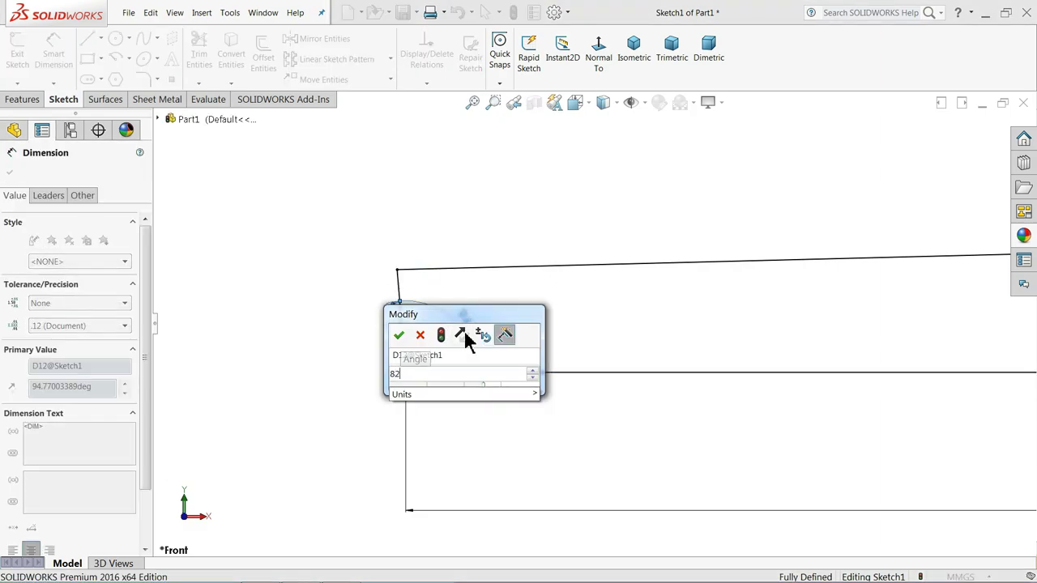
pyautogui.press('Return')
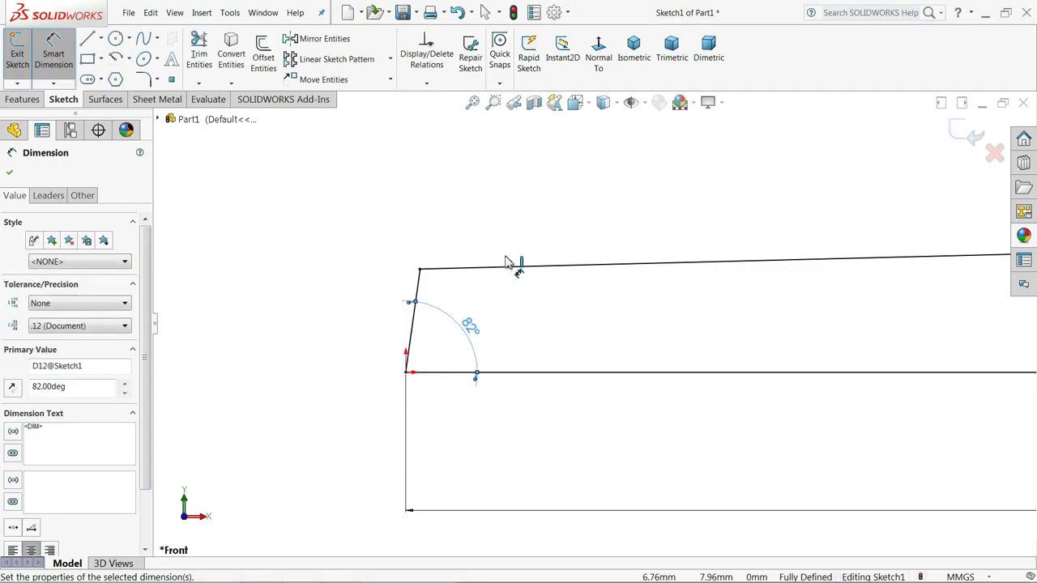
pyautogui.scroll(2, 473, 332)
pyautogui.scroll(2, 601, 340)
# Step: Add a driven 55.86 mm reference from the top-left end to the taper's end point, moving its text clear
pyautogui.press('f')
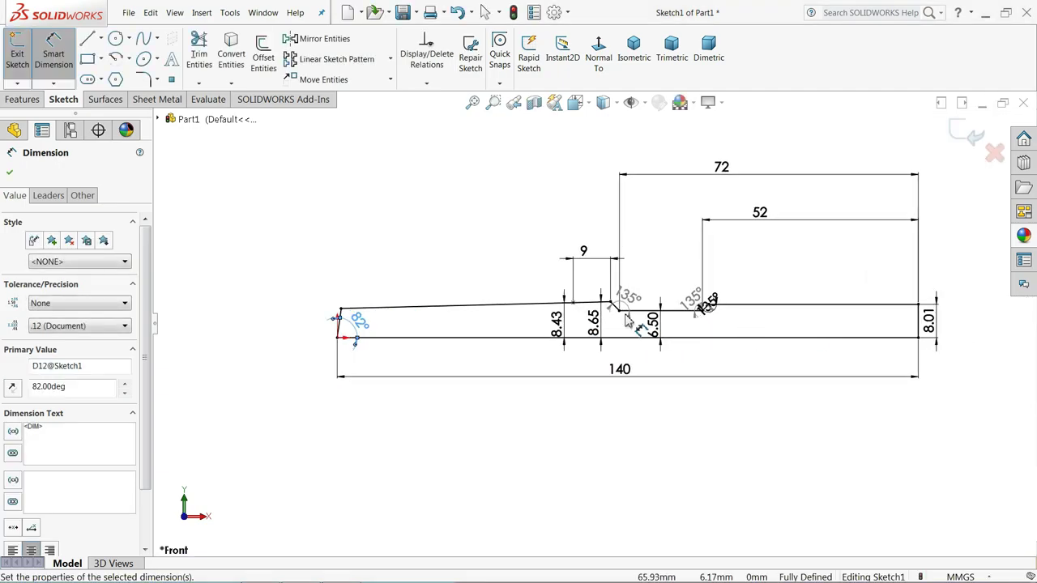
pyautogui.click(10, 175)
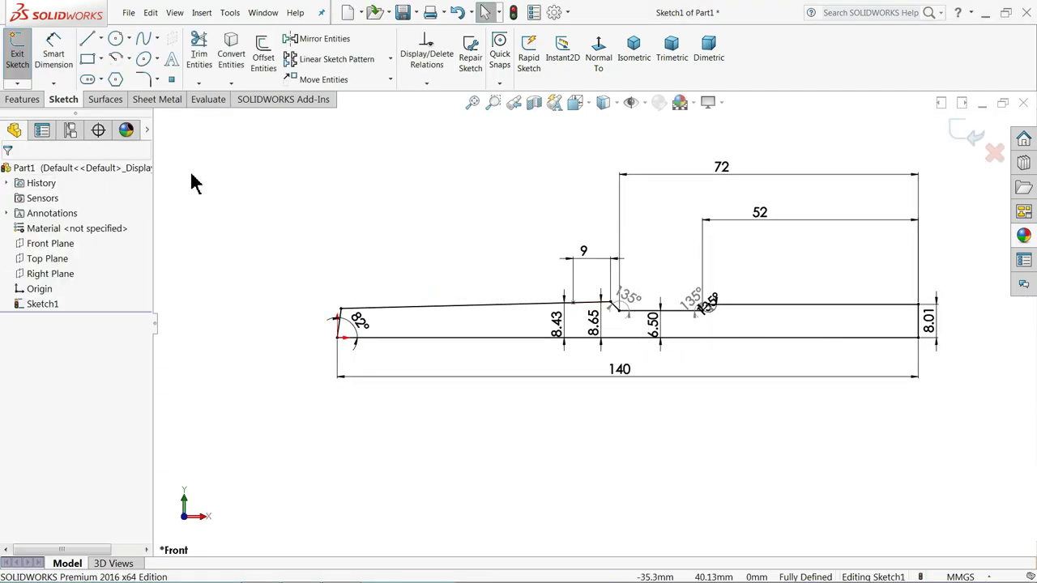
pyautogui.scroll(-1, 486, 316)
pyautogui.scroll(-1, 487, 314)
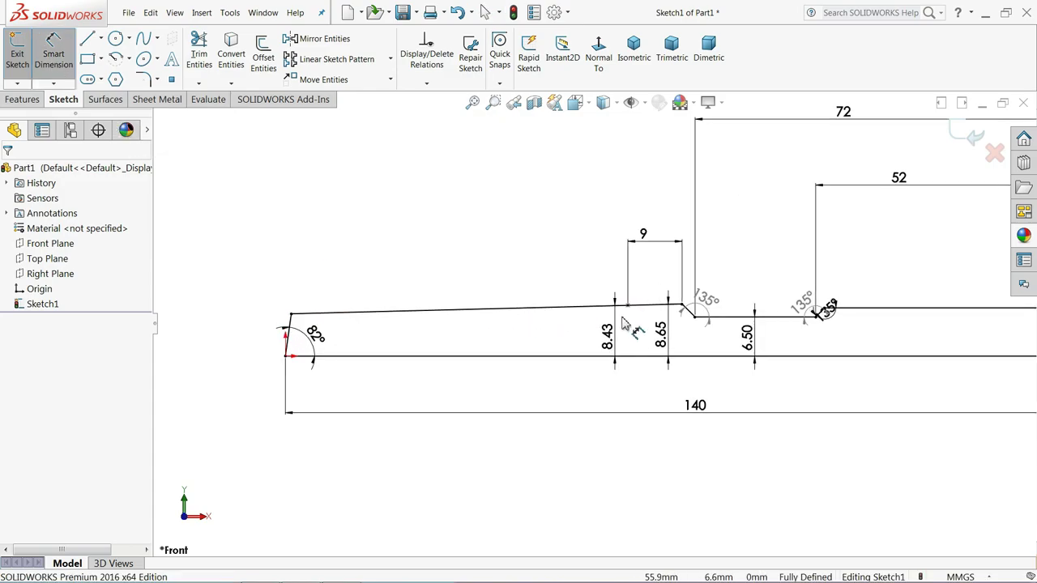
pyautogui.click(628, 304)
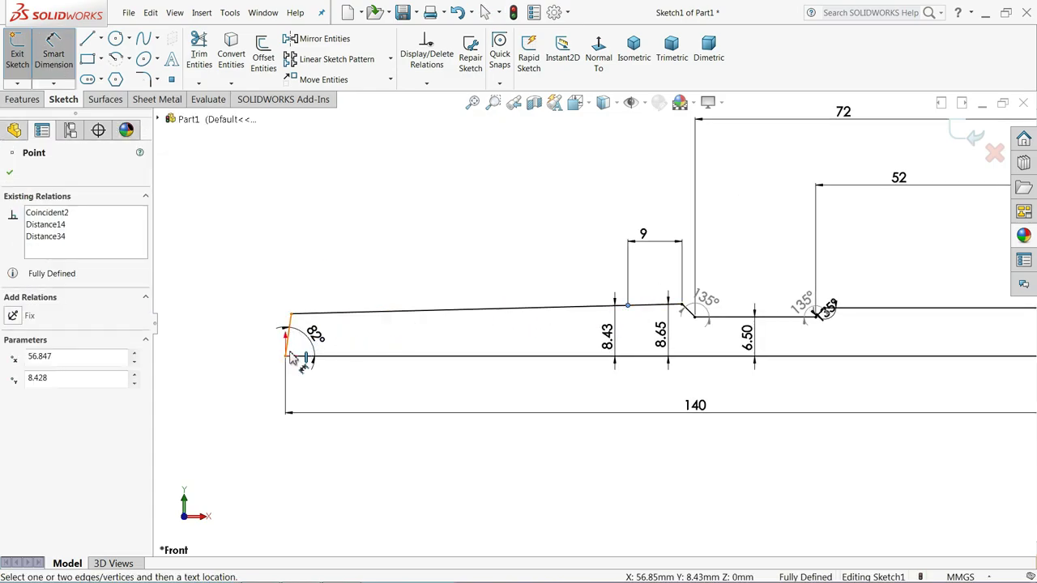
pyautogui.click(292, 315)
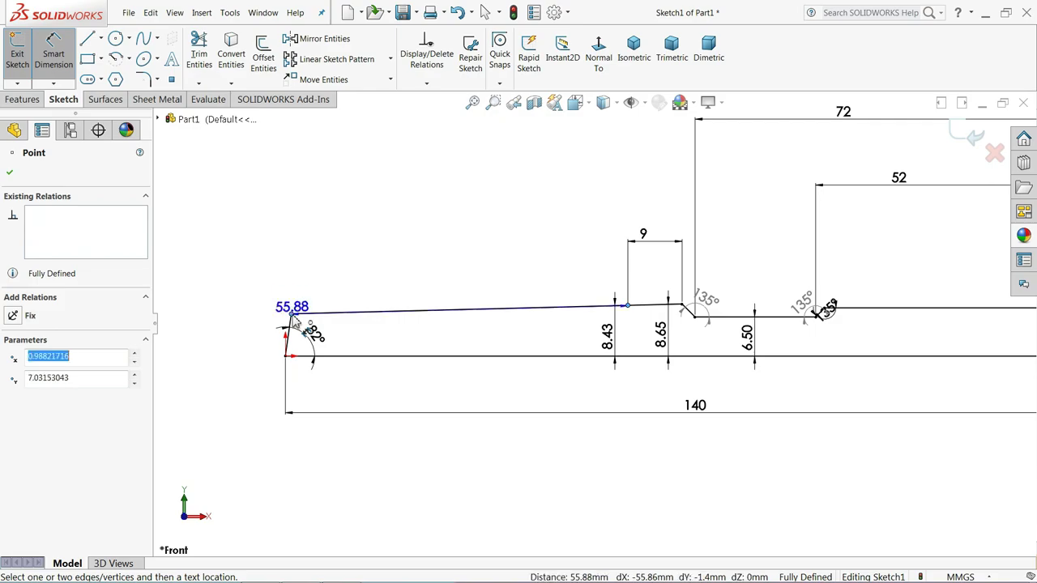
pyautogui.click(356, 227)
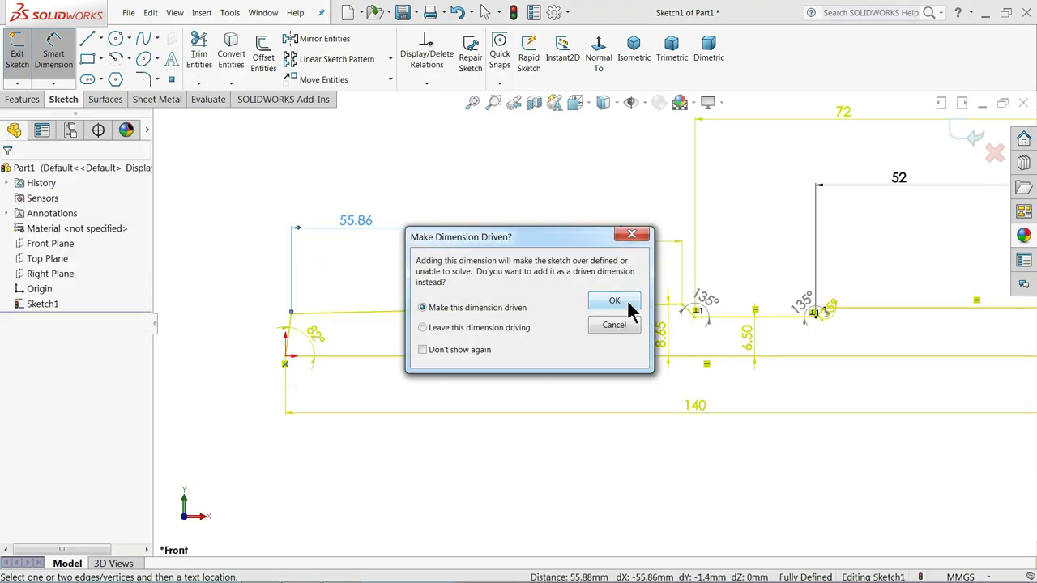
pyautogui.click(613, 301)
pyautogui.scroll(1, 481, 302)
pyautogui.scroll(1, 482, 304)
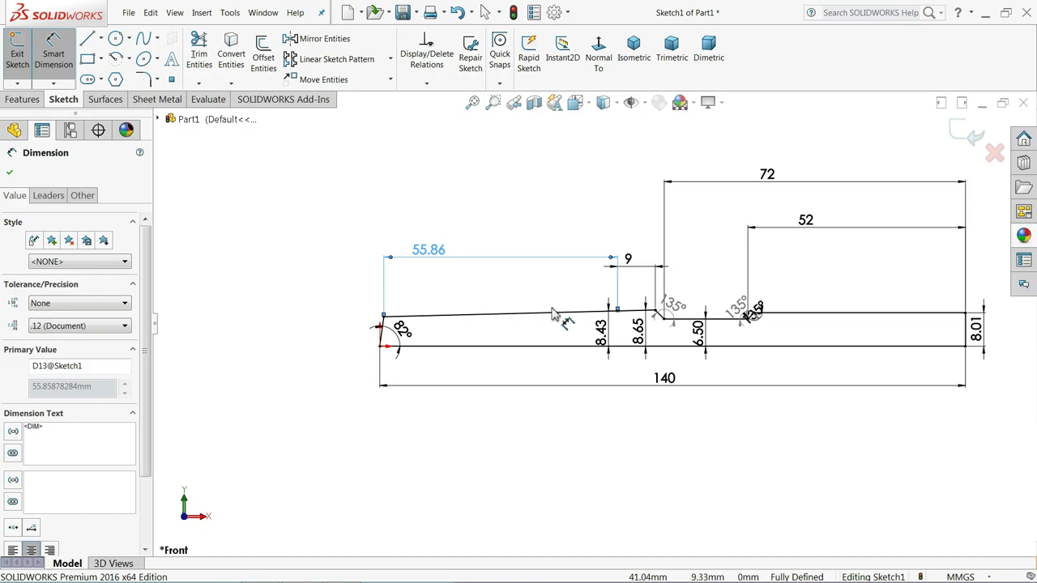
pyautogui.scroll(-1, 554, 315)
pyautogui.moveTo(409, 254); pyautogui.dragTo(429, 249)
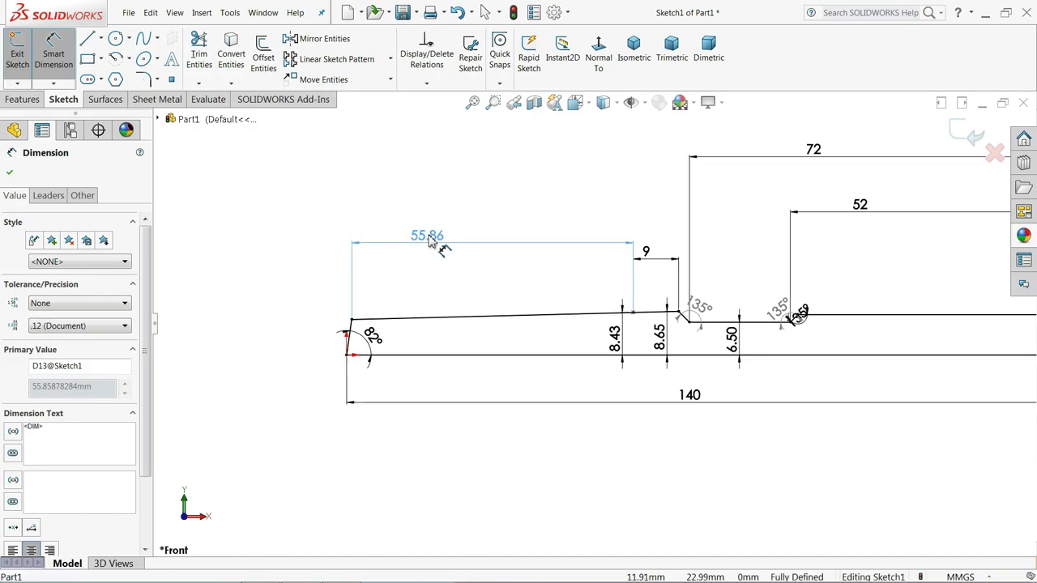
pyautogui.click(297, 248)
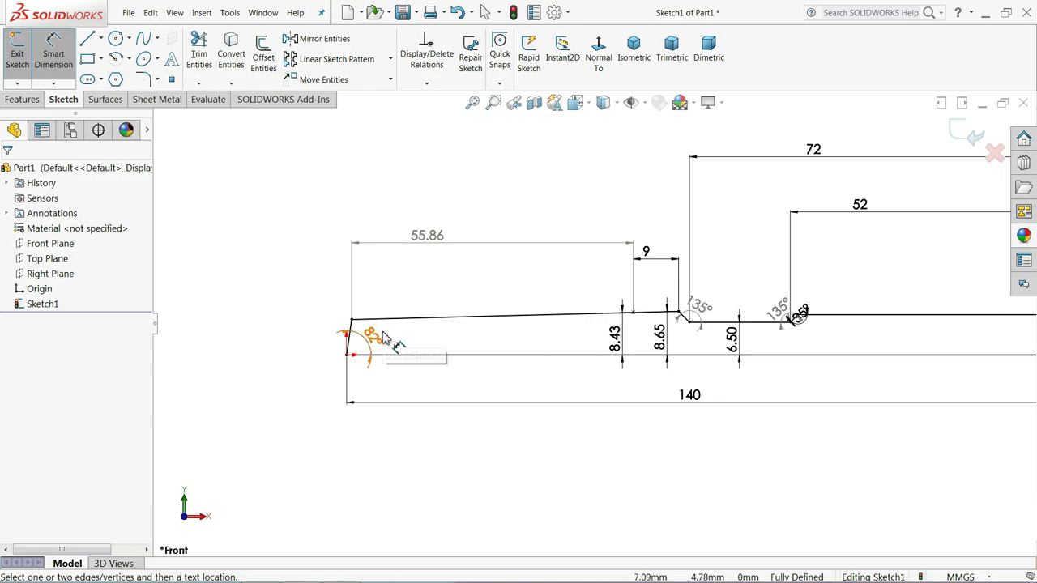
# Step: Round the profile's top-left corner with a 1 mm sketch fillet, then switch to Sketch Chamfer
pyautogui.click(142, 78)
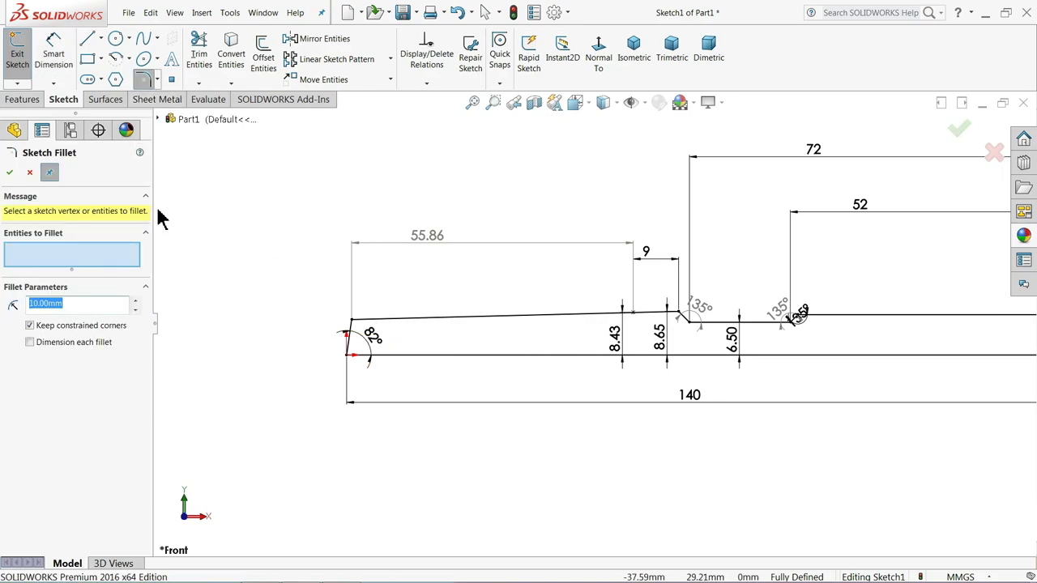
pyautogui.write('1')
pyautogui.press('Return')
pyautogui.scroll(-4, 364, 328)
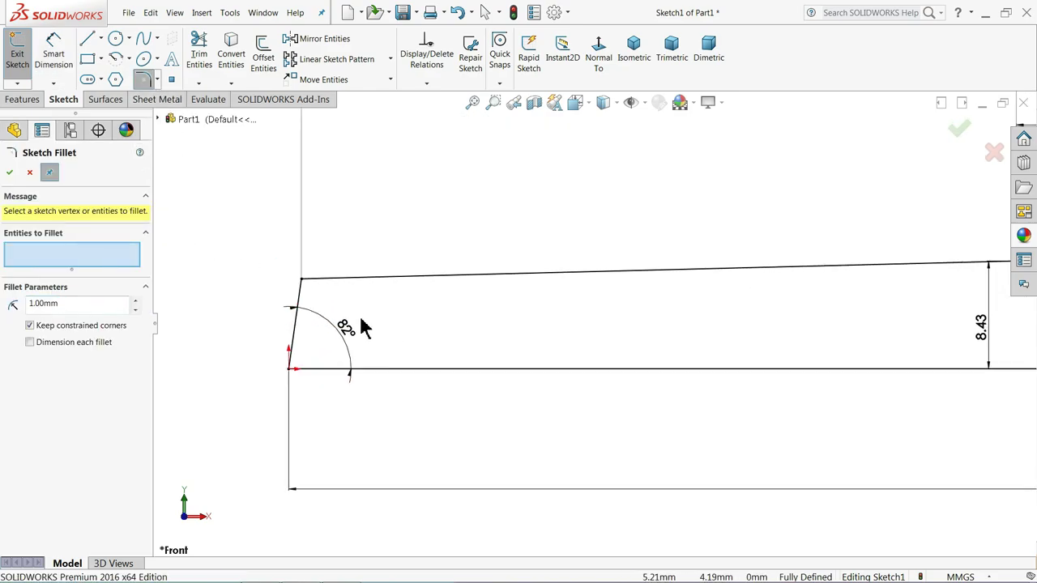
pyautogui.click(303, 281)
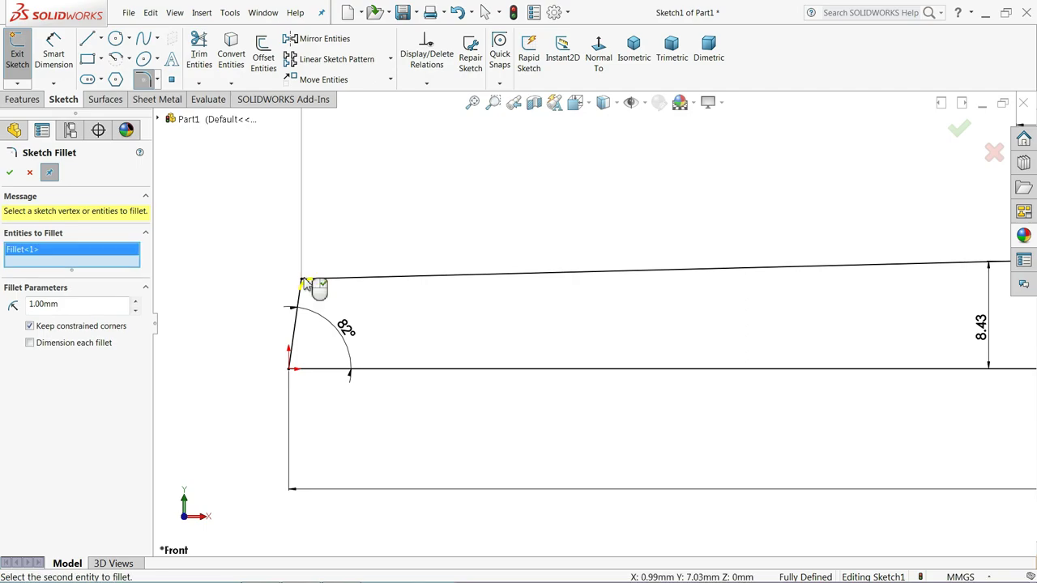
pyautogui.click(6, 174)
pyautogui.click(10, 173)
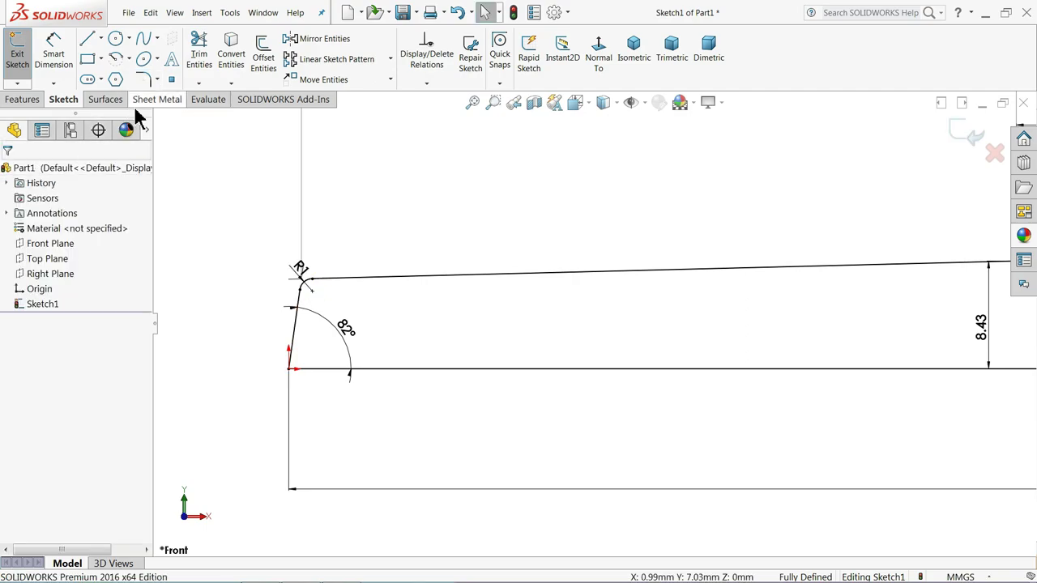
pyautogui.click(157, 79)
pyautogui.click(168, 112)
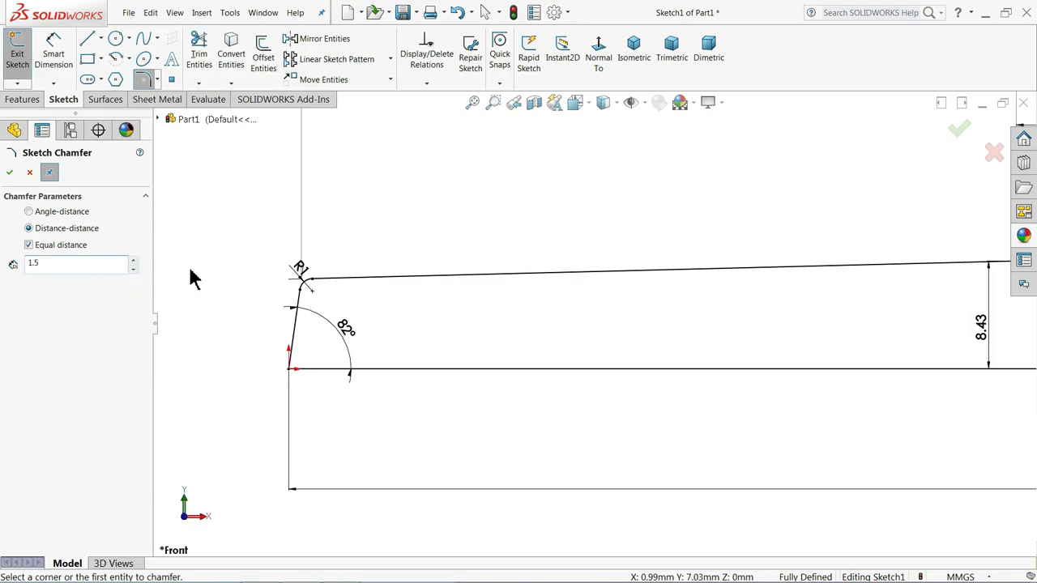
# Step: Chamfer the profile's top-right corner by 1.5 mm equal distance and close the chamfer tool
pyautogui.scroll(5, 348, 296)
pyautogui.scroll(3, 523, 319)
pyautogui.scroll(-4, 741, 328)
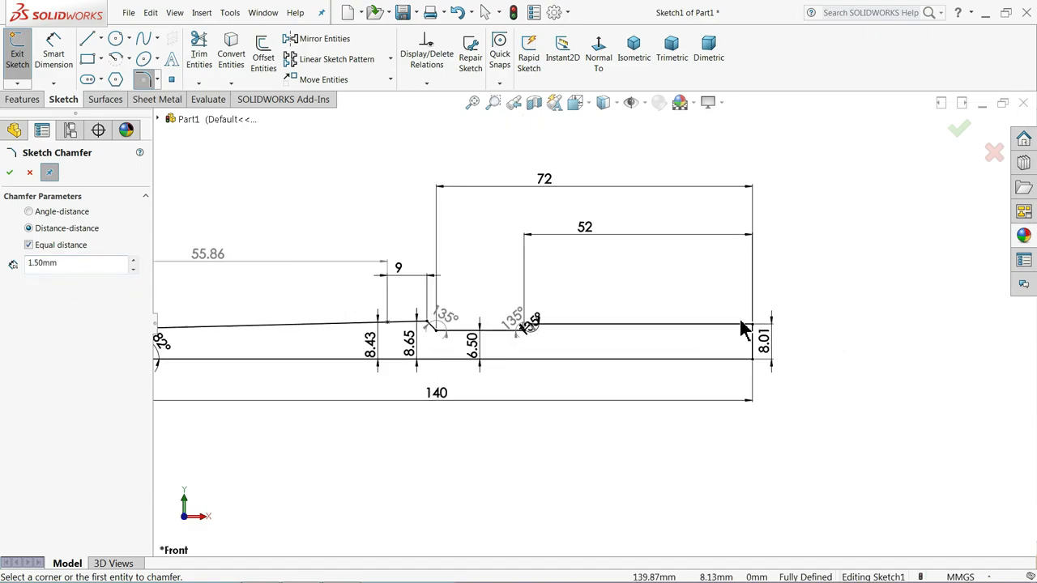
pyautogui.scroll(-4, 741, 328)
pyautogui.scroll(-2, 705, 343)
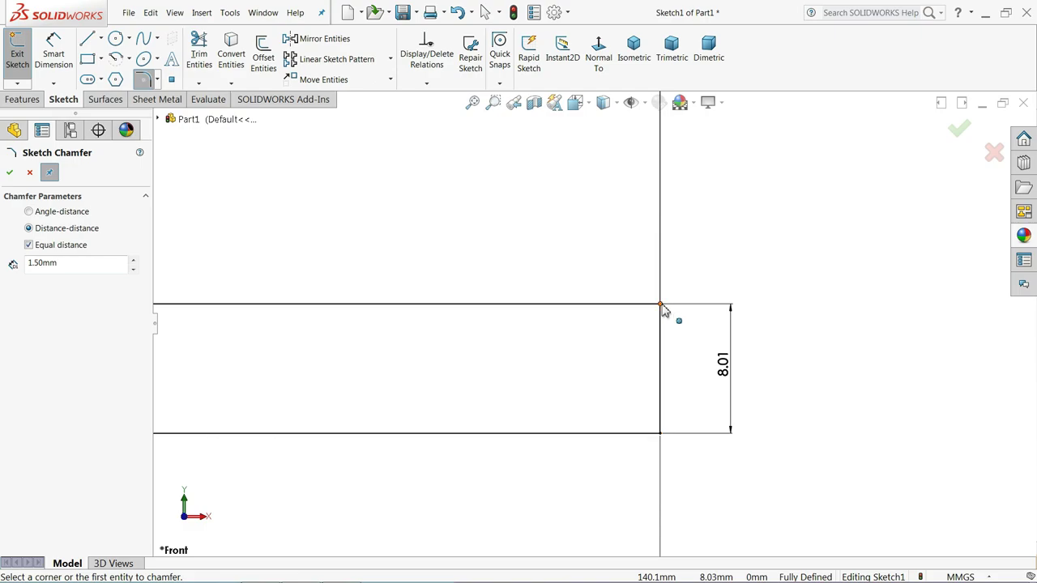
pyautogui.click(661, 307)
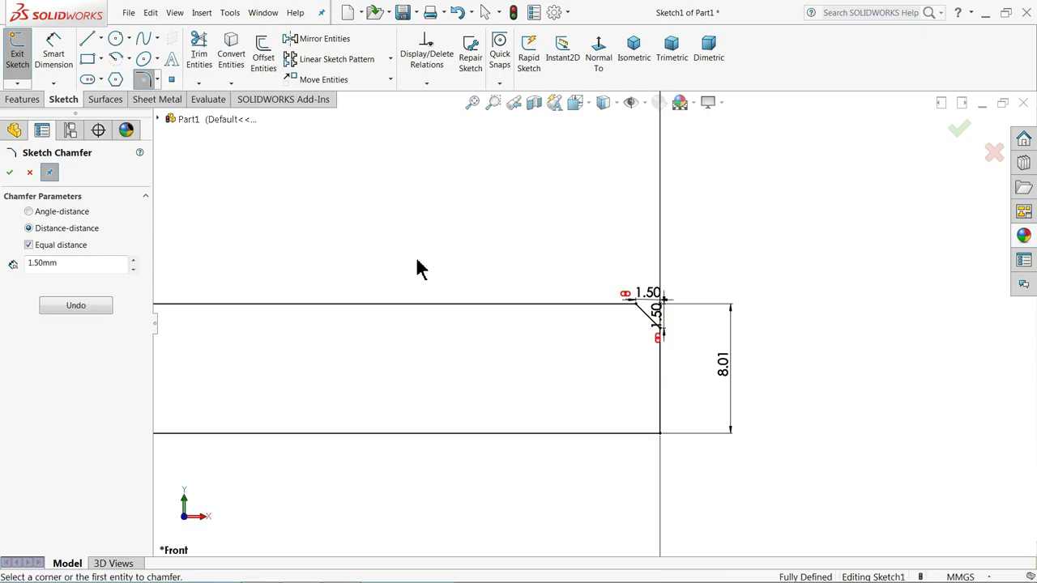
pyautogui.click(10, 172)
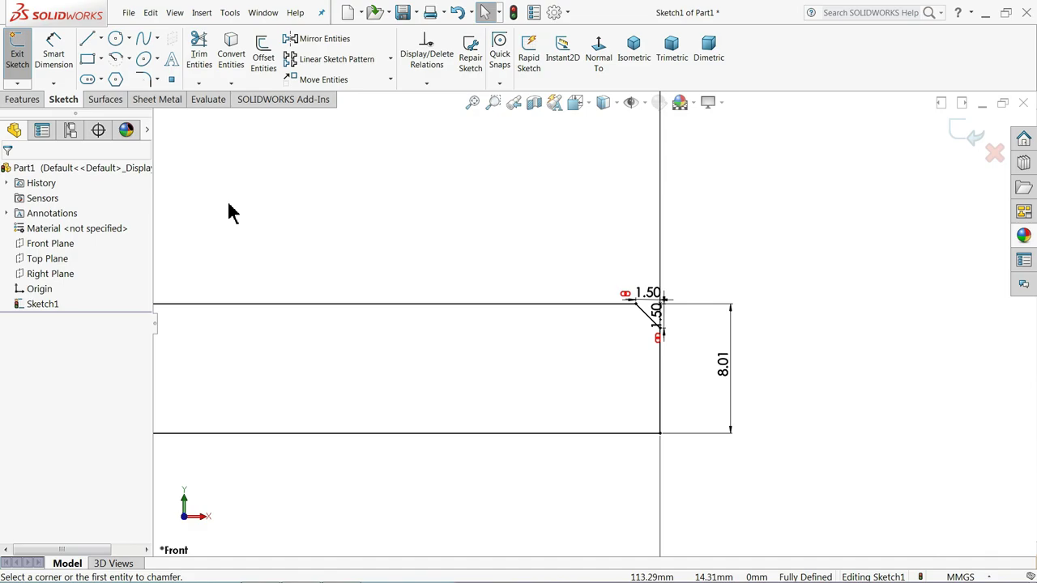
# Step: Drag both 135° groove angle dimensions to clearer spots and close the dimension settings
pyautogui.scroll(2, 465, 275)
pyautogui.scroll(2, 479, 281)
pyautogui.scroll(1, 479, 280)
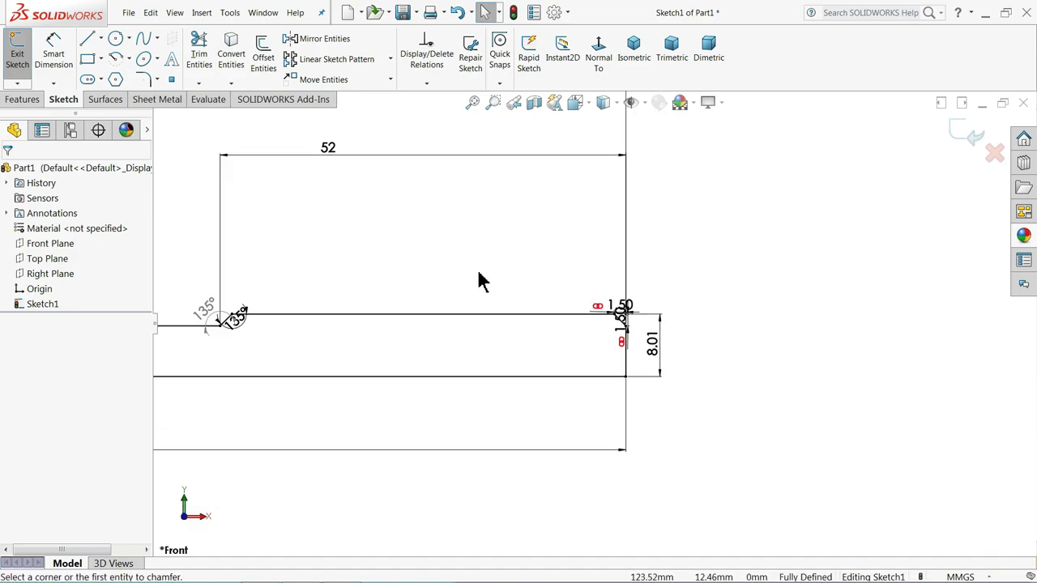
pyautogui.scroll(1, 478, 281)
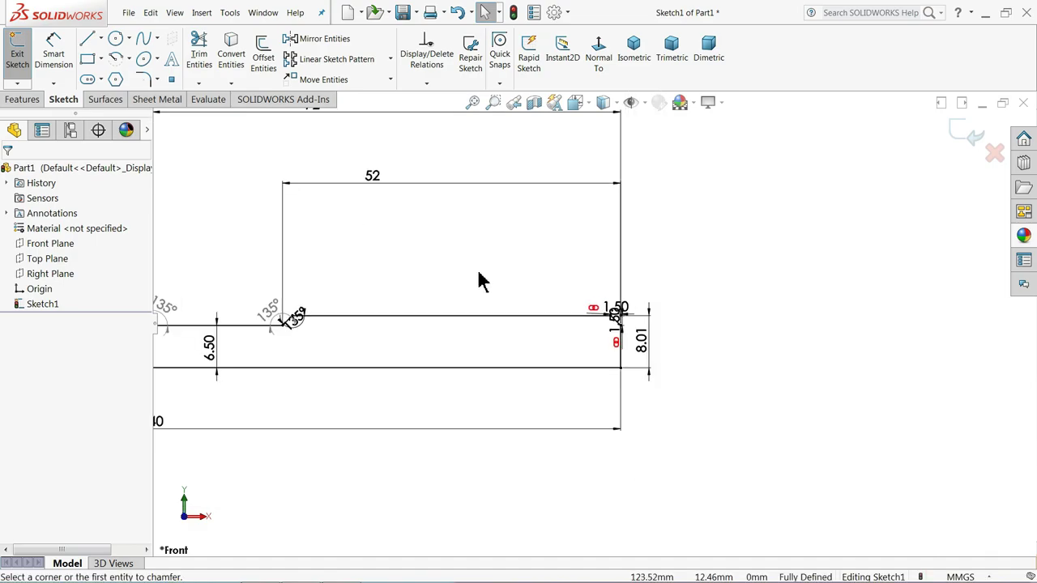
pyautogui.scroll(1, 409, 324)
pyautogui.scroll(-3, 431, 328)
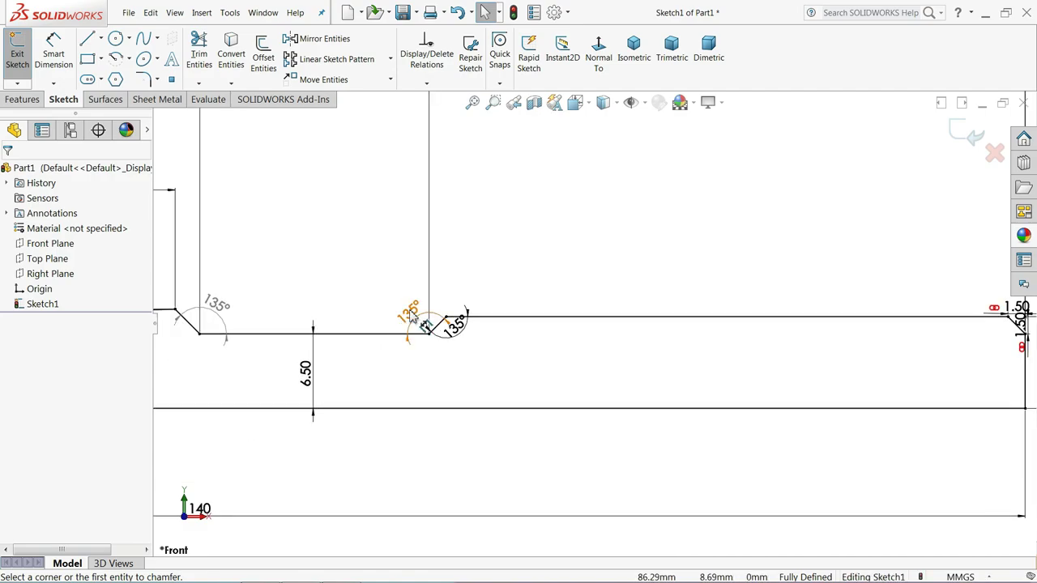
pyautogui.moveTo(411, 314); pyautogui.dragTo(393, 283)
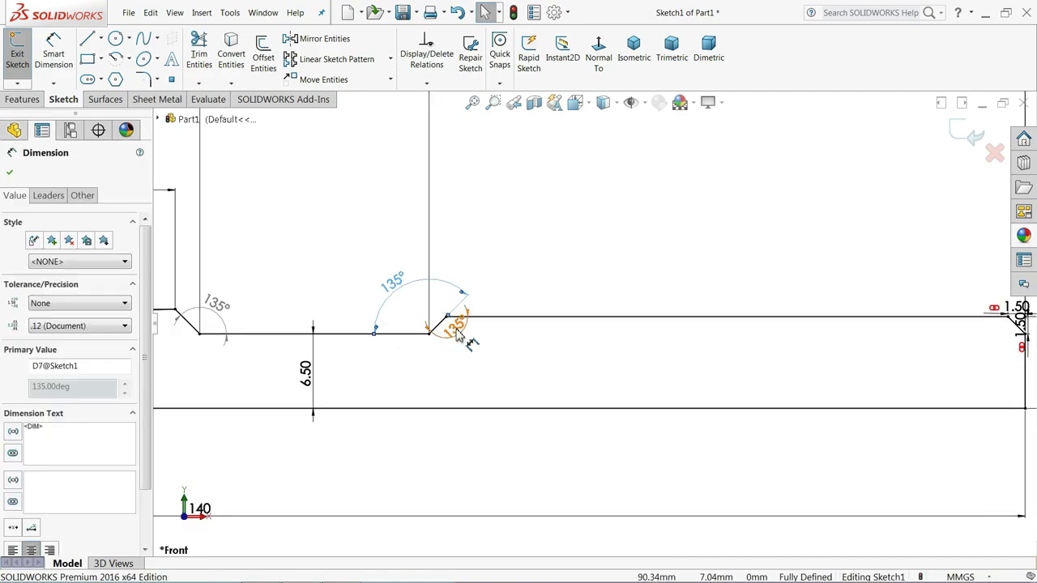
pyautogui.moveTo(458, 336); pyautogui.dragTo(467, 363)
pyautogui.scroll(3, 467, 364)
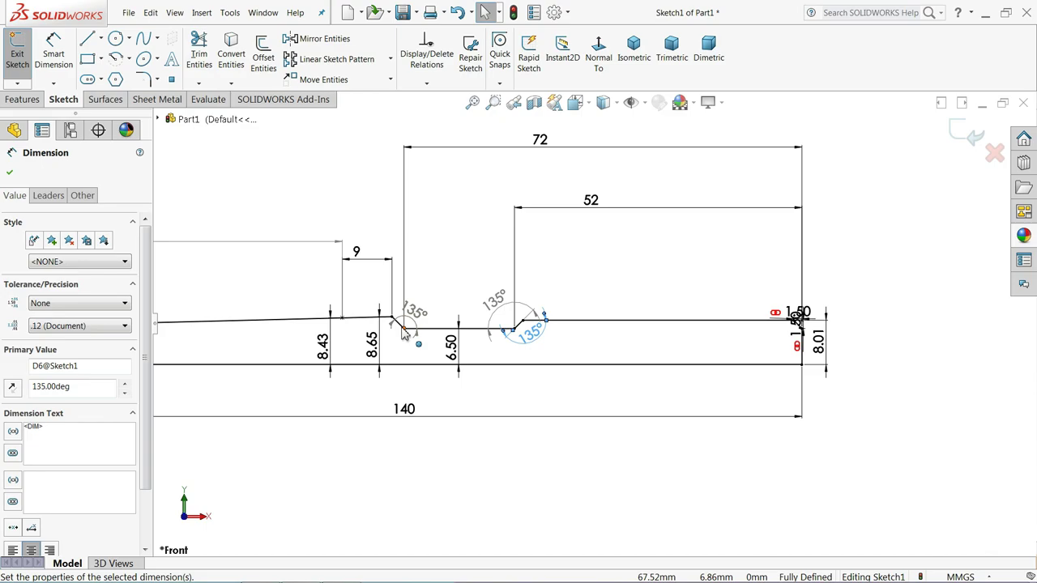
pyautogui.scroll(3, 338, 332)
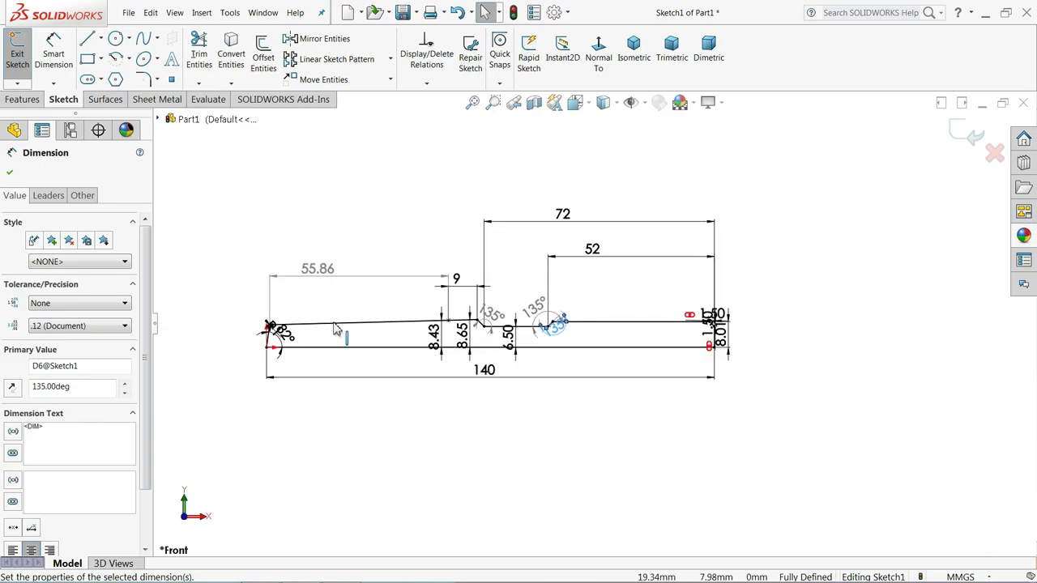
pyautogui.click(10, 173)
# Step: Revolve Sketch1 360° about the bottom centreline to create the solid Revolve1 shaft
pyautogui.click(24, 99)
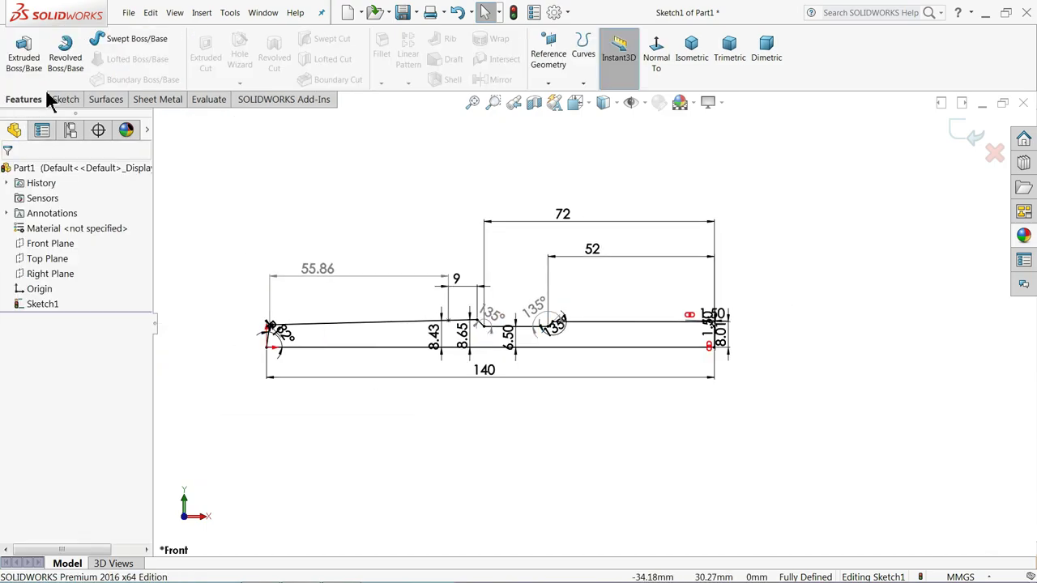
pyautogui.click(65, 56)
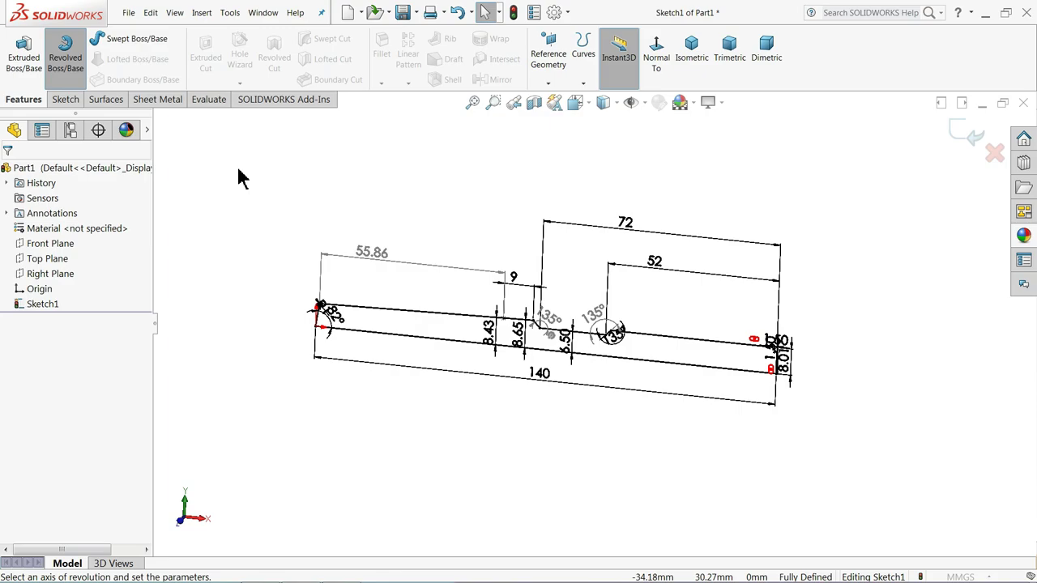
pyautogui.click(510, 346)
pyautogui.scroll(-2, 648, 403)
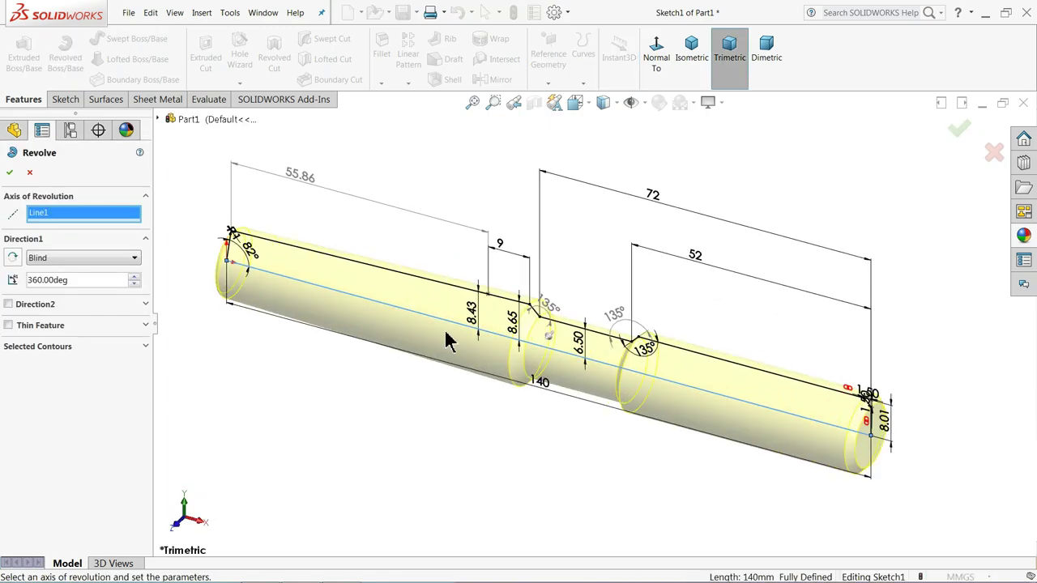
pyautogui.click(10, 172)
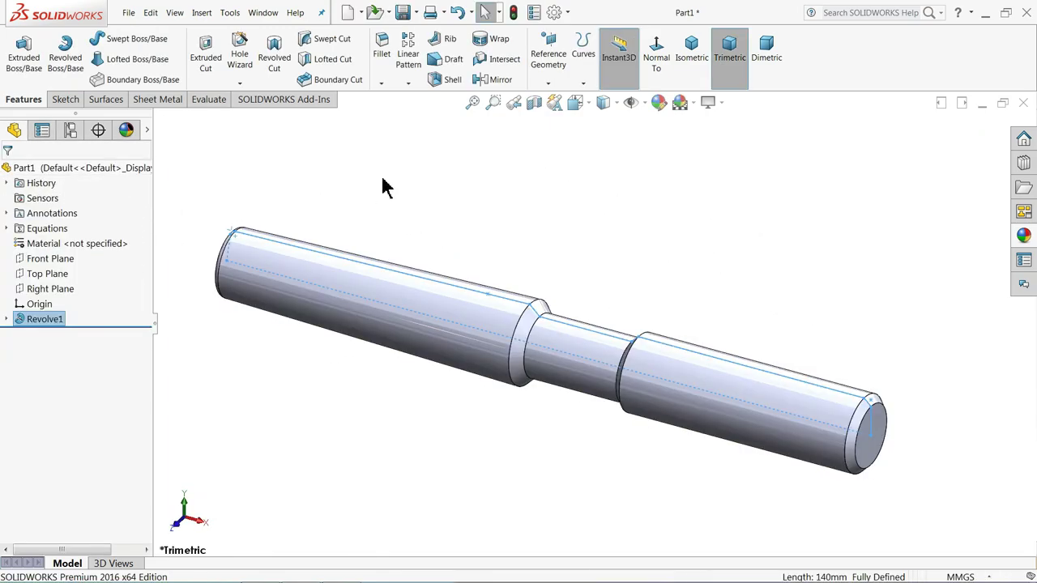
pyautogui.moveTo(382, 176); pyautogui.dragTo(429, 192, button='middle')
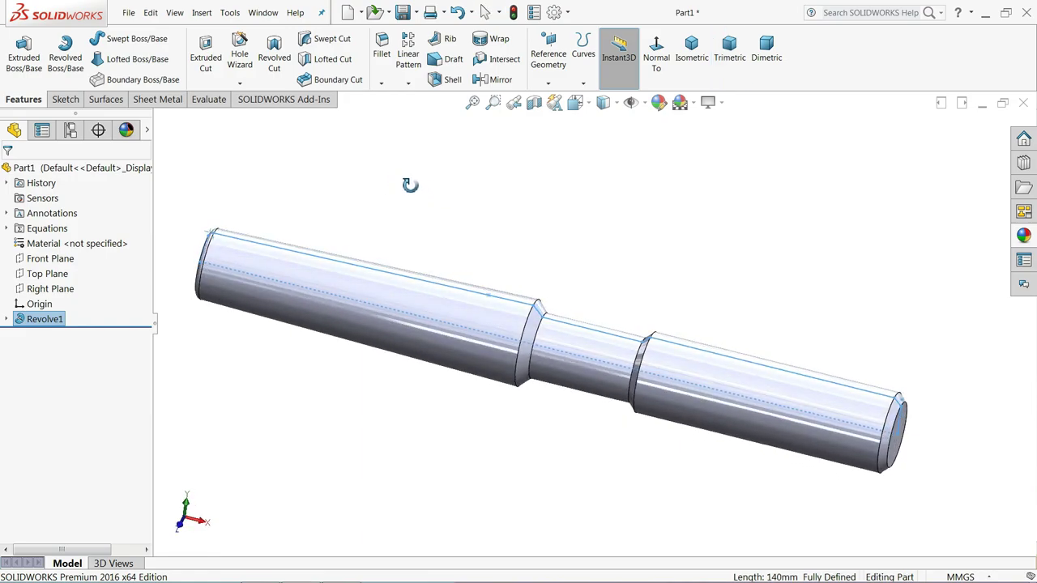
# Step: Open a sketch on the Top Plane, view it normal, and draw a corner rectangle over the shaft's left end
pyautogui.click(429, 192)
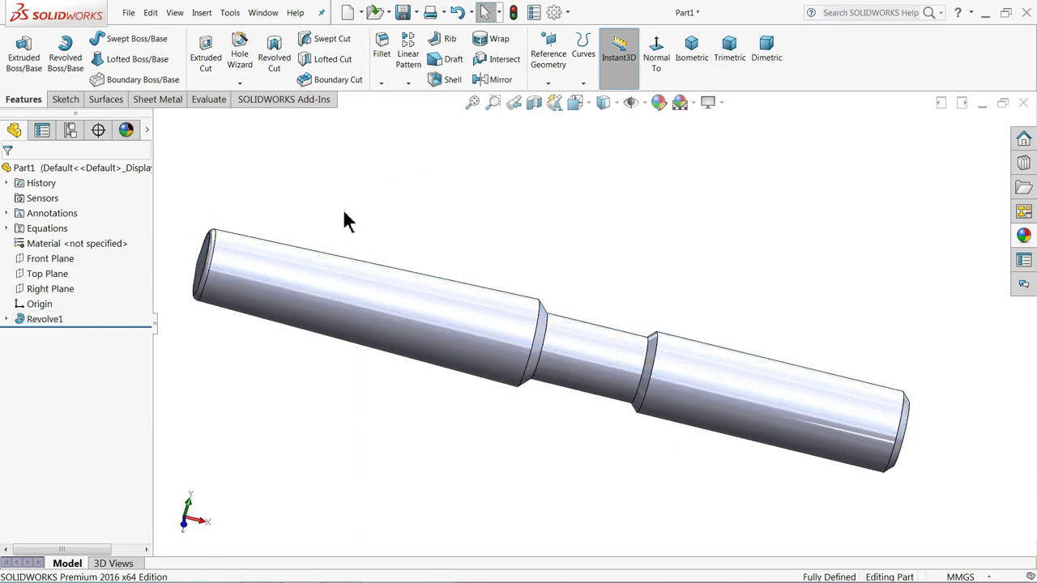
pyautogui.click(31, 277)
pyautogui.click(45, 260)
pyautogui.click(596, 58)
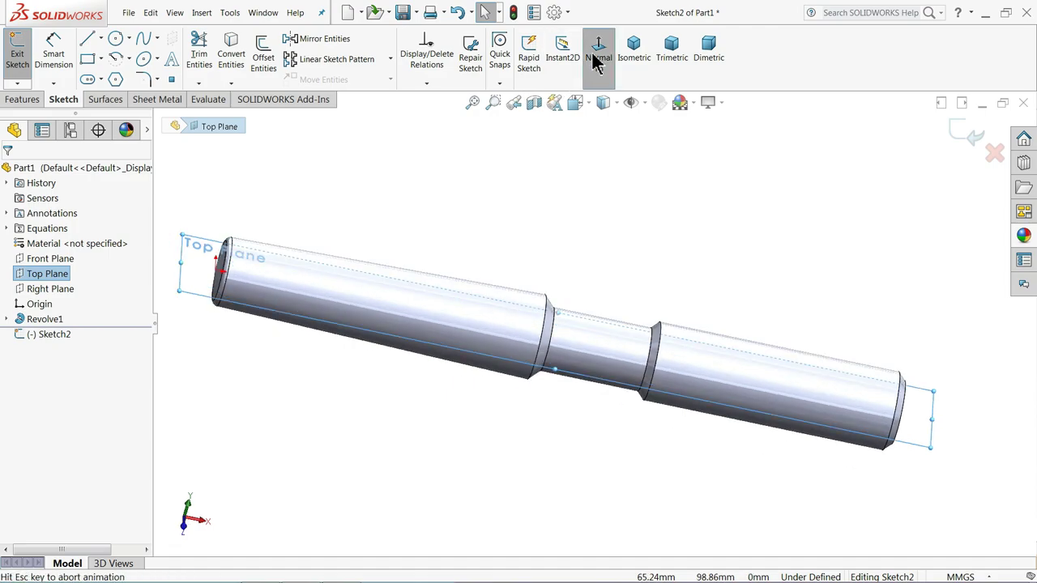
pyautogui.scroll(-3, 388, 344)
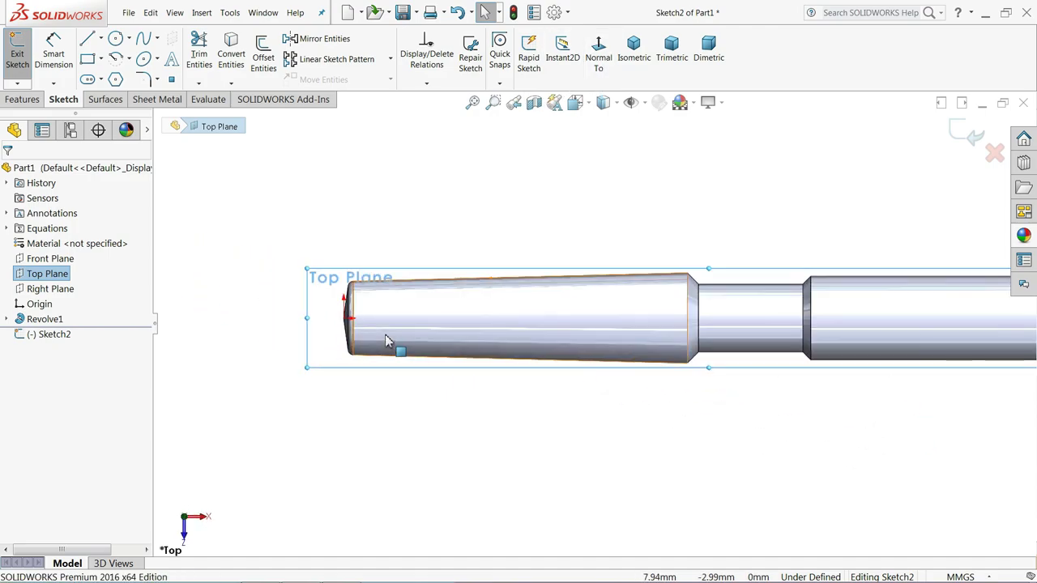
pyautogui.click(88, 64)
pyautogui.scroll(-2, 283, 215)
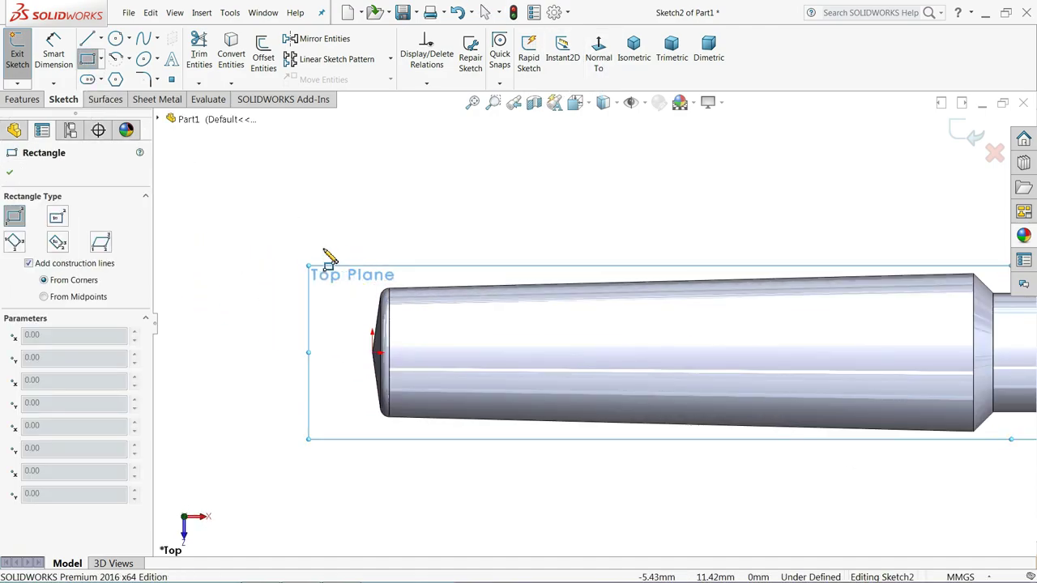
pyautogui.click(322, 248)
pyautogui.click(496, 328)
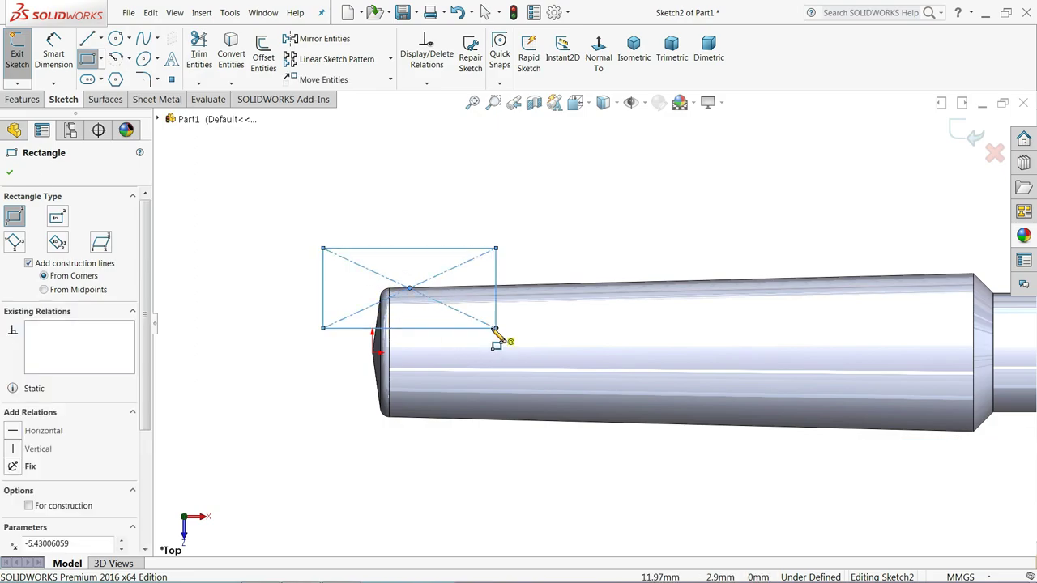
# Step: Draw a horizontal centerline from the shaft end's centre along the axis
pyautogui.click(102, 38)
pyautogui.click(107, 70)
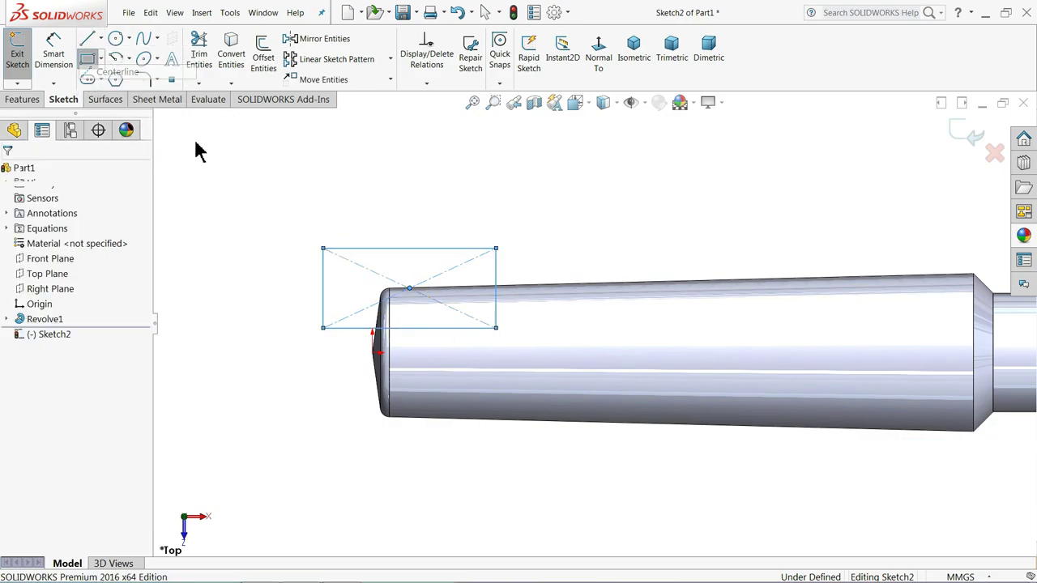
pyautogui.click(375, 353)
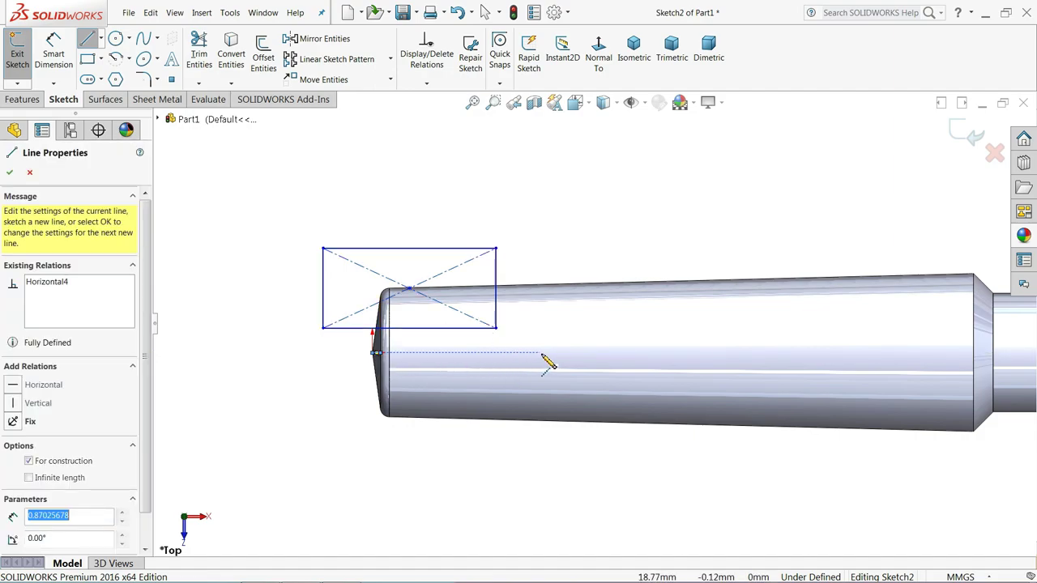
pyautogui.click(565, 351)
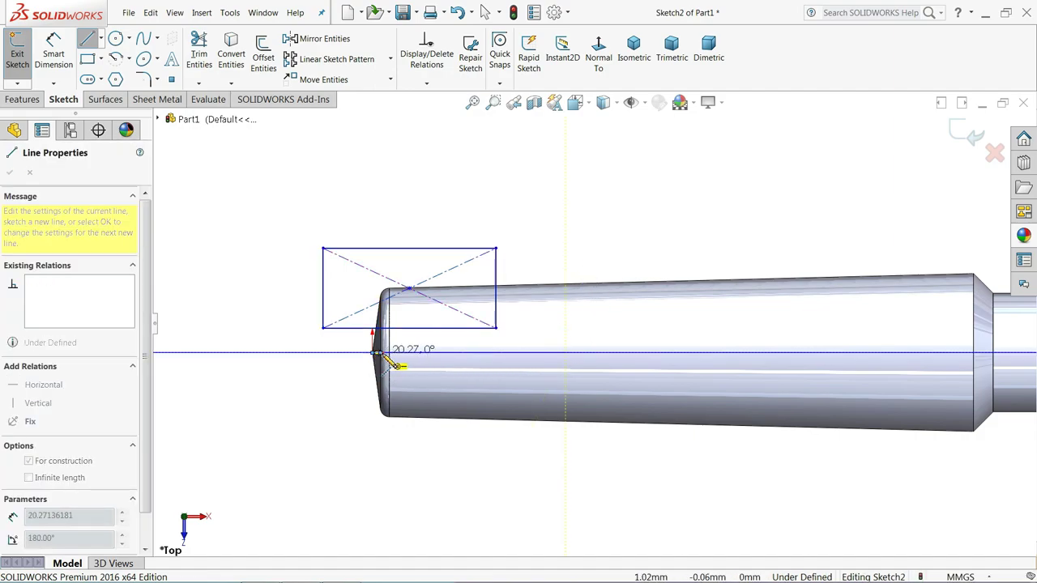
pyautogui.rightClick(518, 238)
pyautogui.click(551, 212)
# Step: Check the centerline and the fixed end point, then zoom to frame the sketch
pyautogui.scroll(-3, 413, 324)
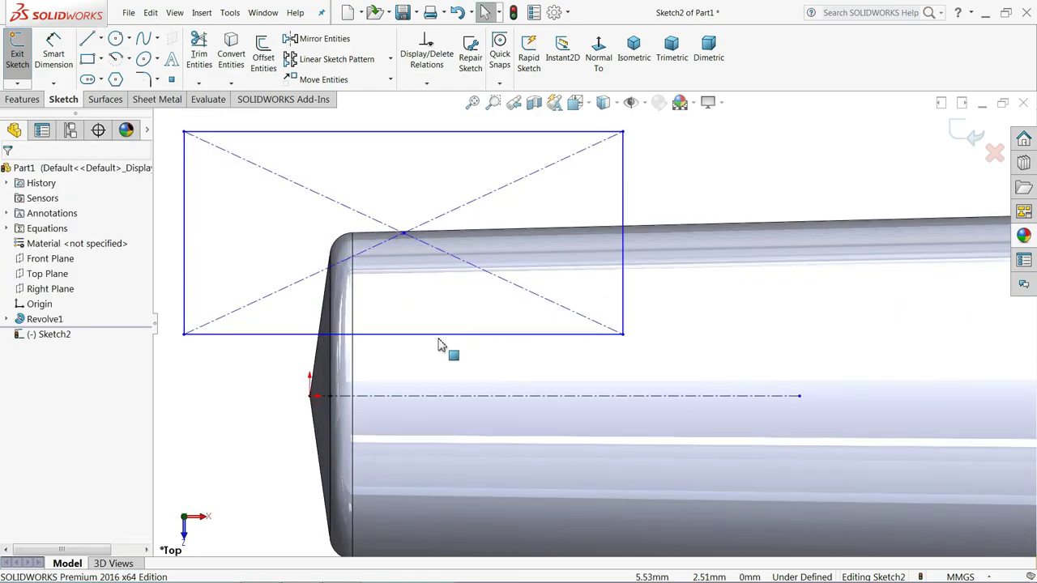
pyautogui.scroll(3, 439, 345)
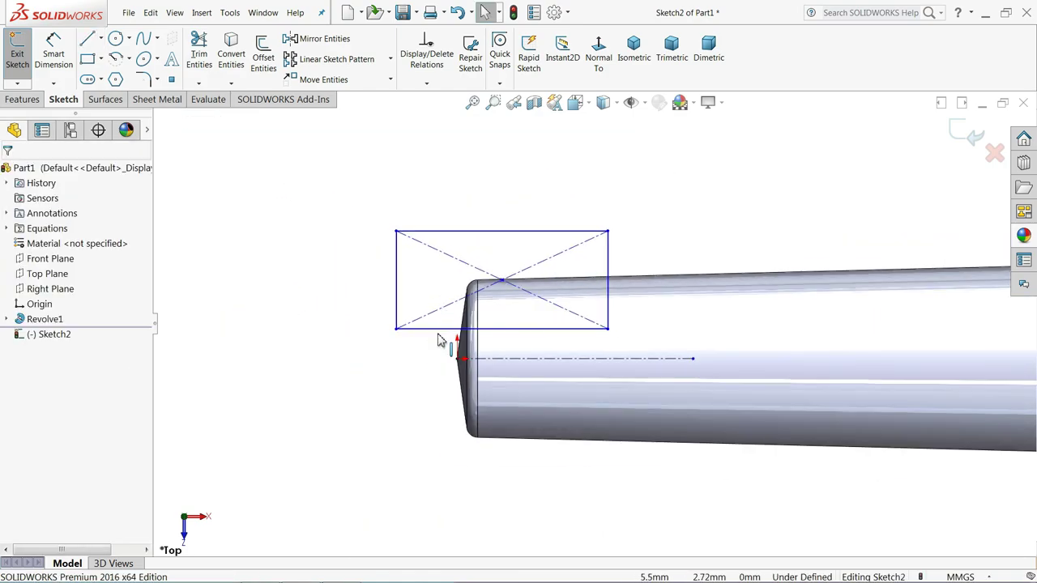
pyautogui.click(572, 365)
pyautogui.scroll(-5, 447, 364)
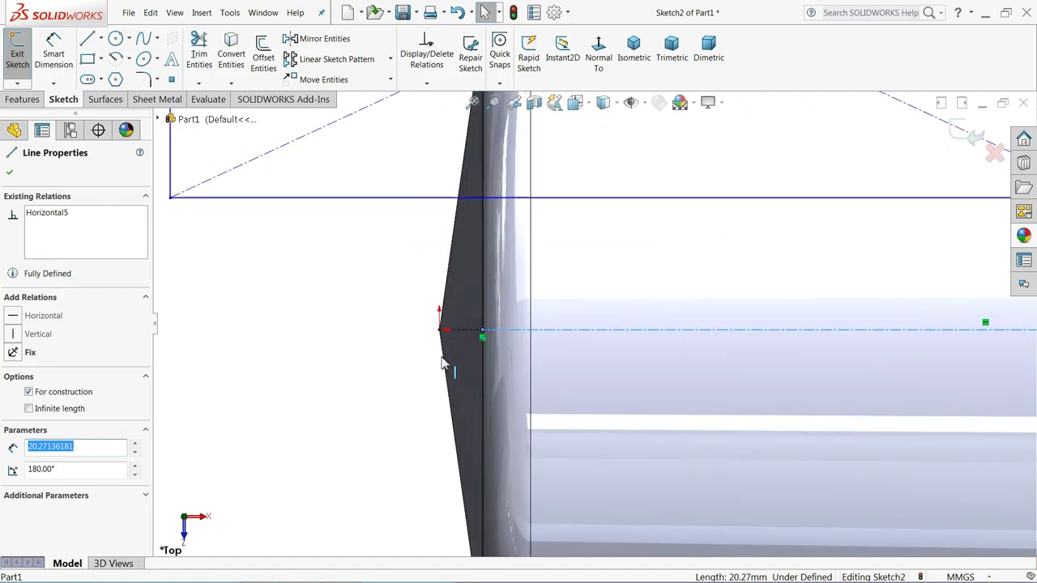
pyautogui.scroll(-1, 444, 363)
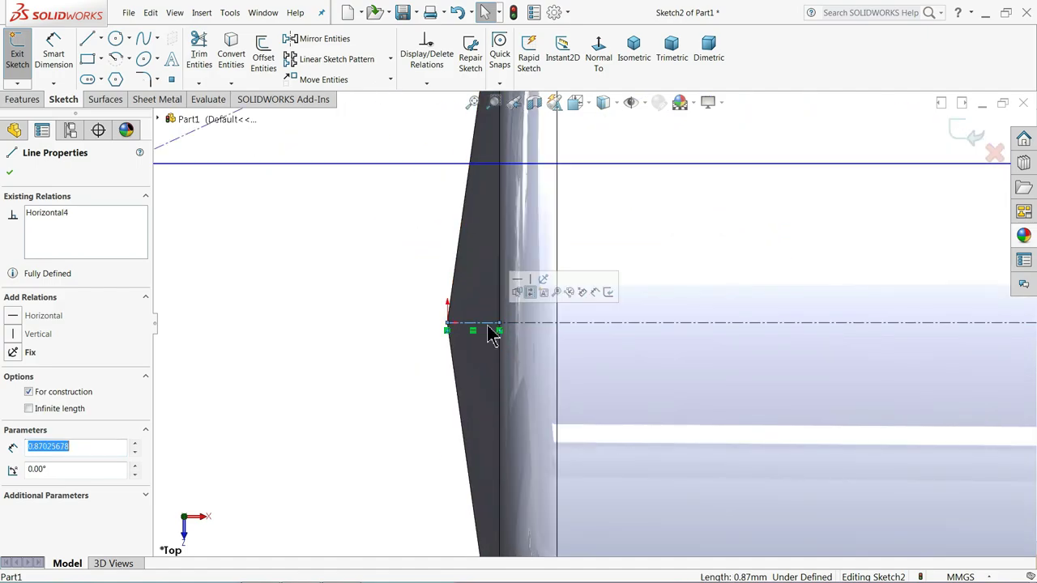
pyautogui.click(492, 331)
pyautogui.moveTo(500, 325); pyautogui.dragTo(450, 328)
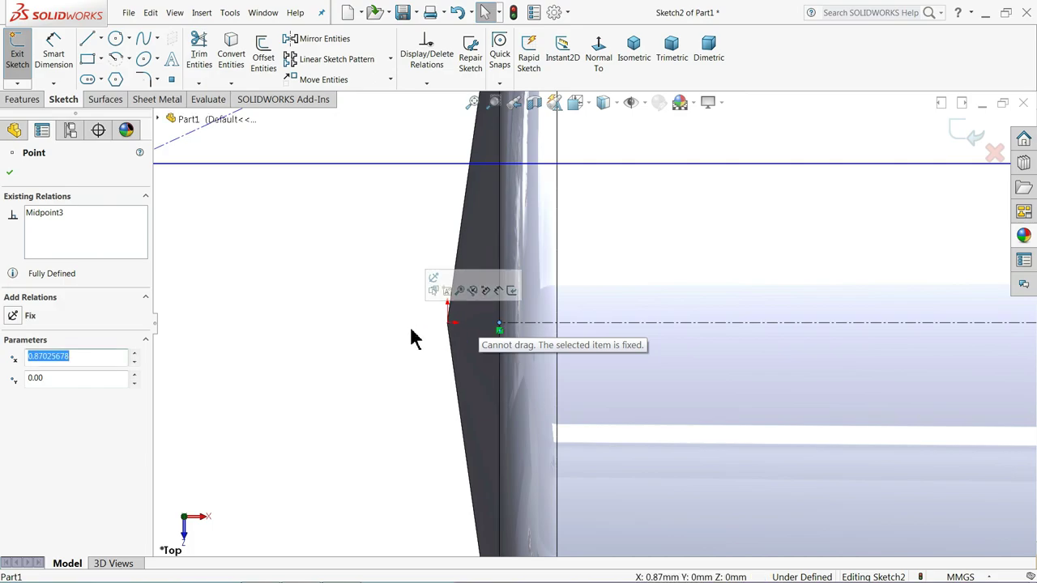
pyautogui.press('z')
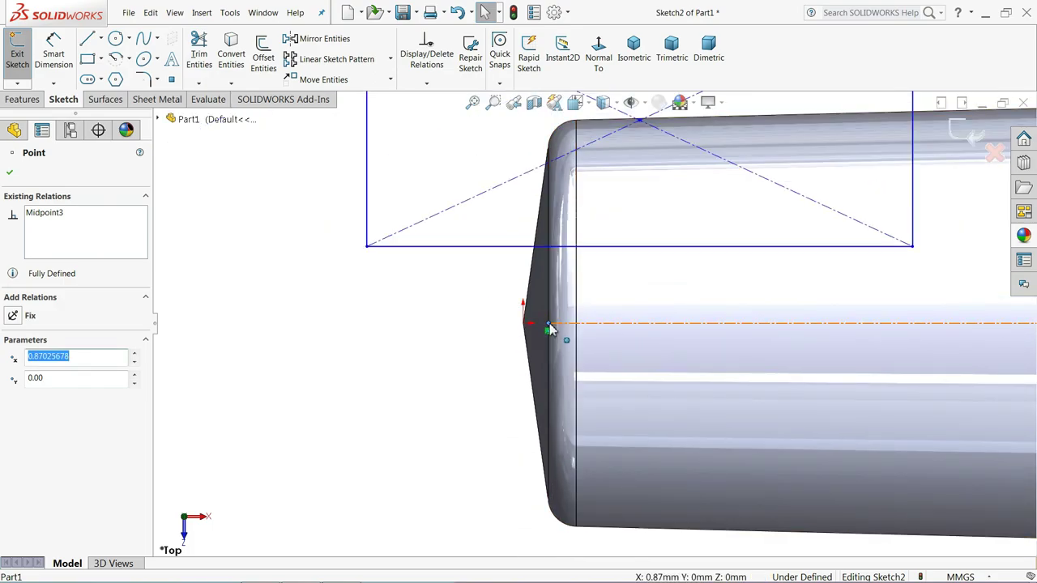
pyautogui.press('z')
pyautogui.hotkey('shift', 'z')
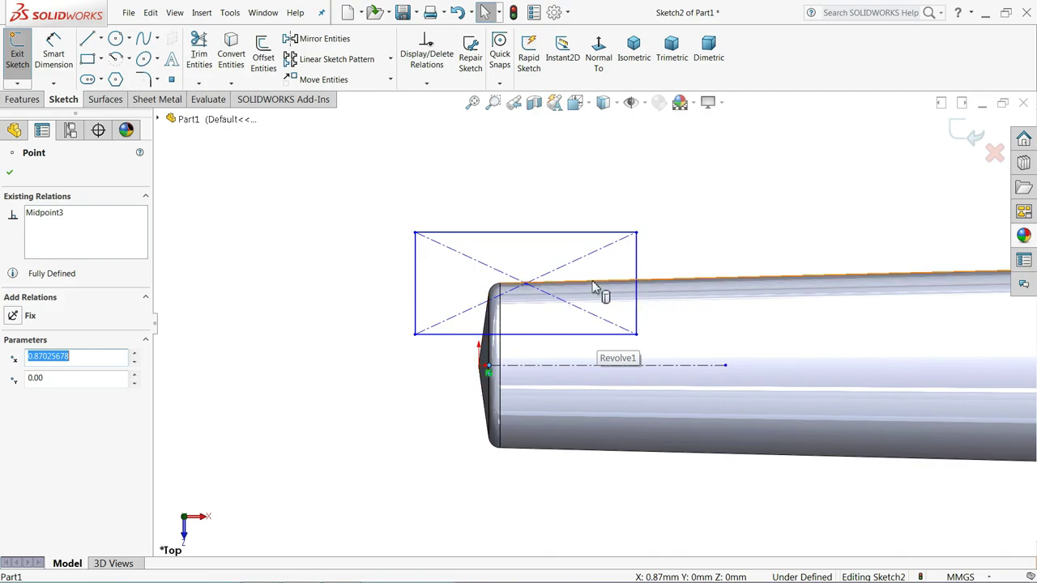
# Step: Dimension the rectangle's right edge 13 mm from the origin, discarding a stray 0.87 dimension
pyautogui.click(53, 53)
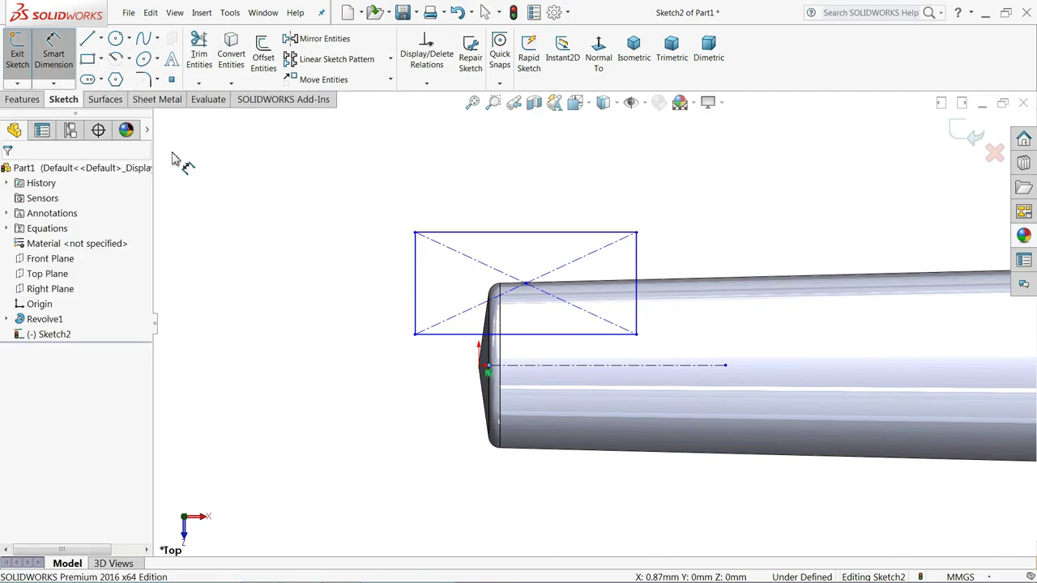
pyautogui.click(485, 367)
pyautogui.click(639, 301)
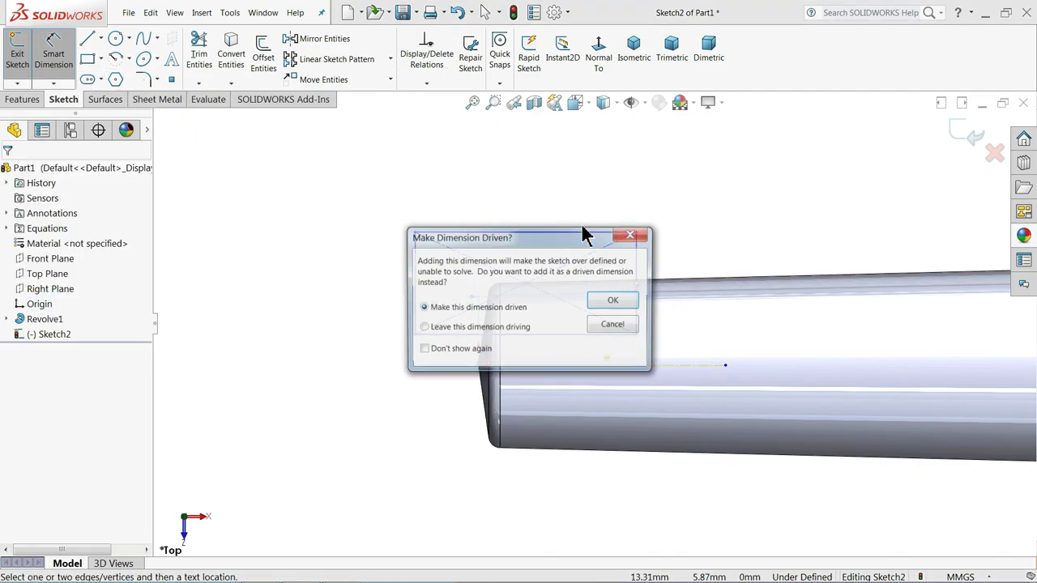
pyautogui.click(615, 303)
pyautogui.scroll(-2, 624, 301)
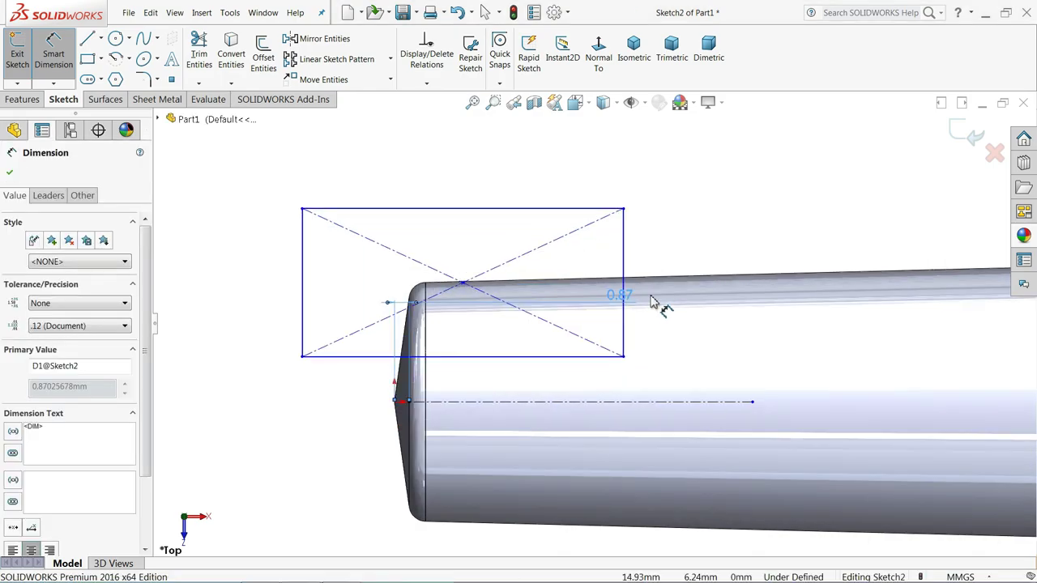
pyautogui.scroll(-1, 624, 301)
pyautogui.moveTo(565, 247); pyautogui.dragTo(523, 155)
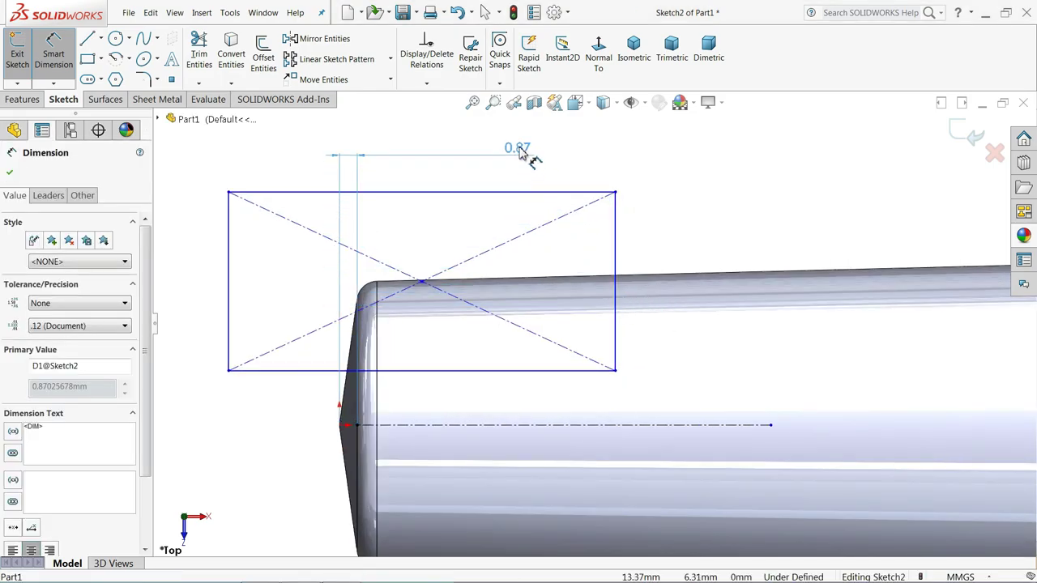
pyautogui.press('Delete')
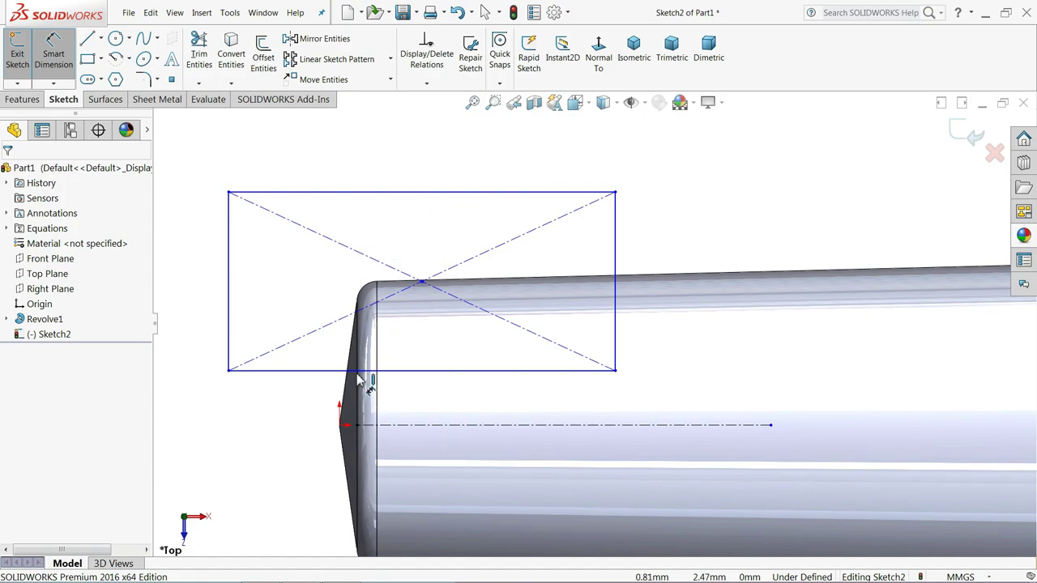
pyautogui.click(341, 428)
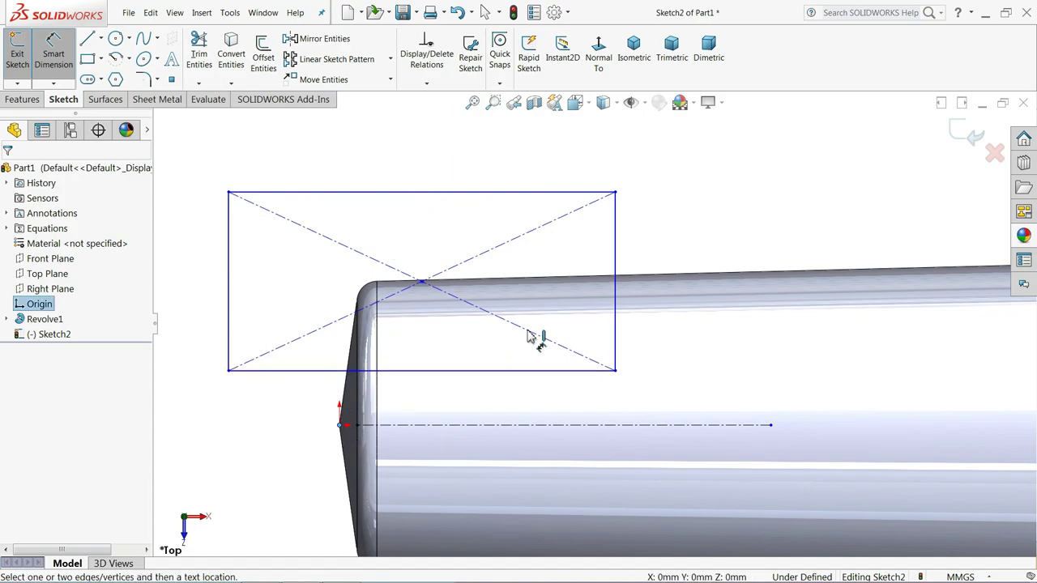
pyautogui.click(617, 278)
pyautogui.click(511, 163)
pyautogui.write('13')
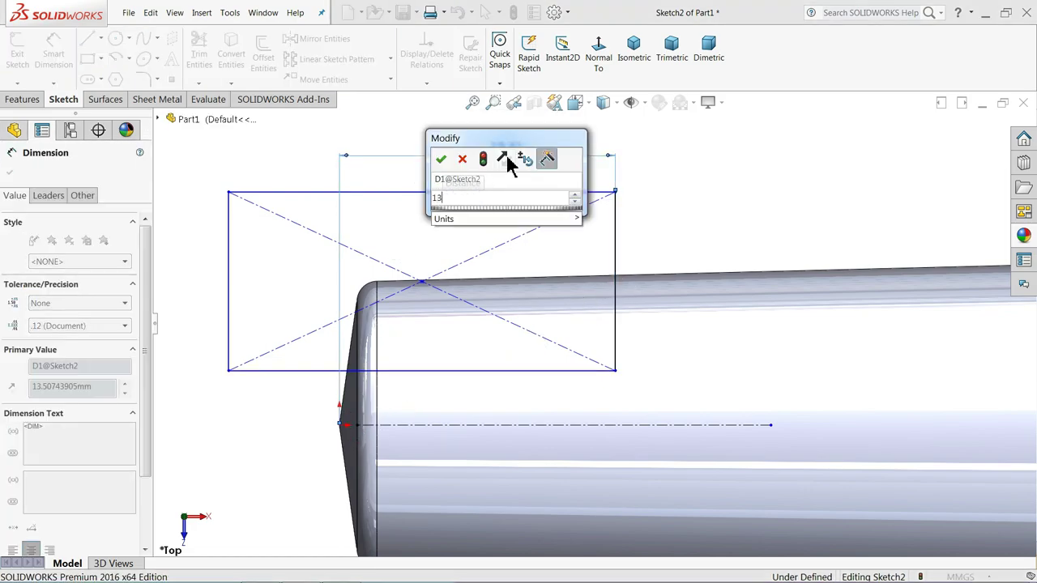
pyautogui.press('Return')
# Step: Start Mirror Entities and box-select the rectangle, then abandon that selection
pyautogui.scroll(3, 474, 231)
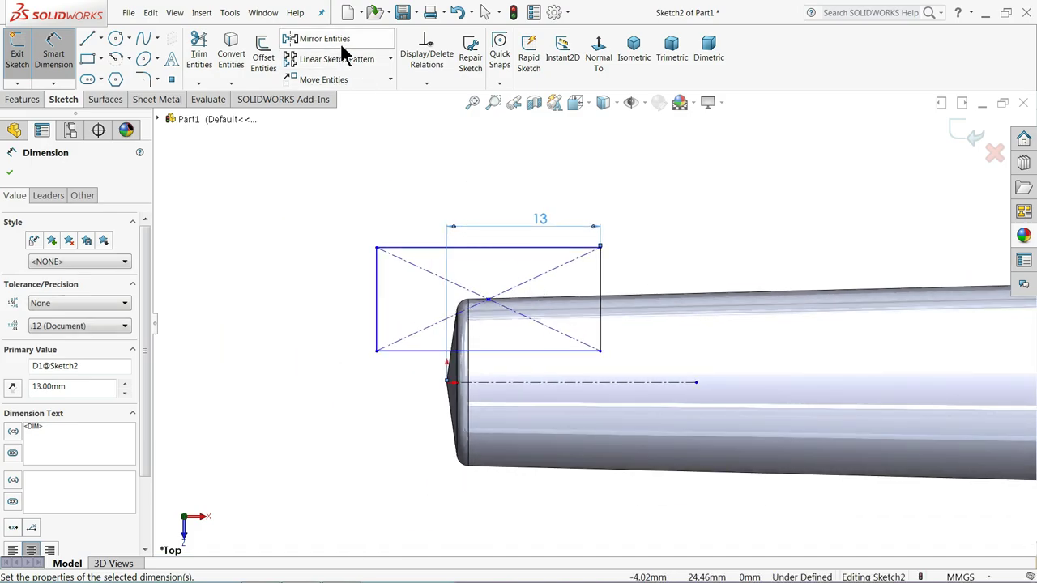
pyautogui.click(341, 45)
pyautogui.moveTo(654, 213); pyautogui.dragTo(338, 367)
pyautogui.moveTo(348, 362); pyautogui.dragTo(646, 195)
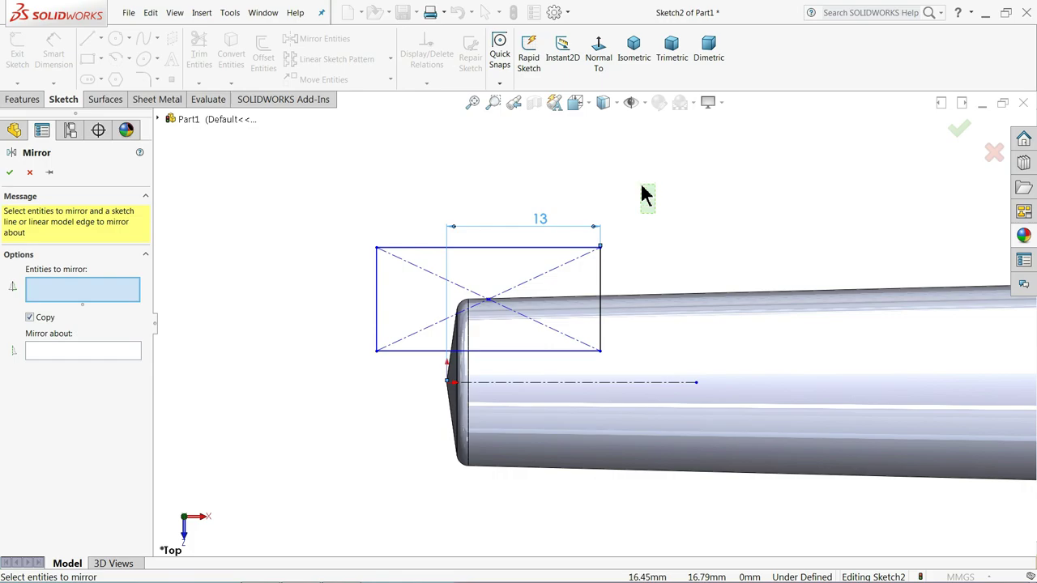
# Step: Round the rectangle's lower-right, axis-side corner with a 3 mm sketch fillet
pyautogui.click(30, 172)
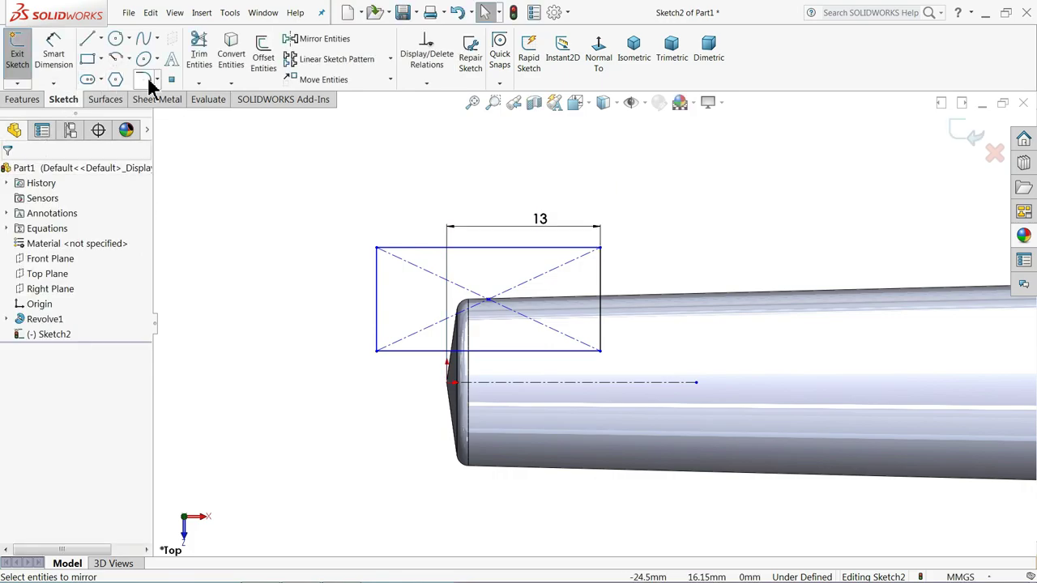
pyautogui.click(142, 79)
pyautogui.write('3')
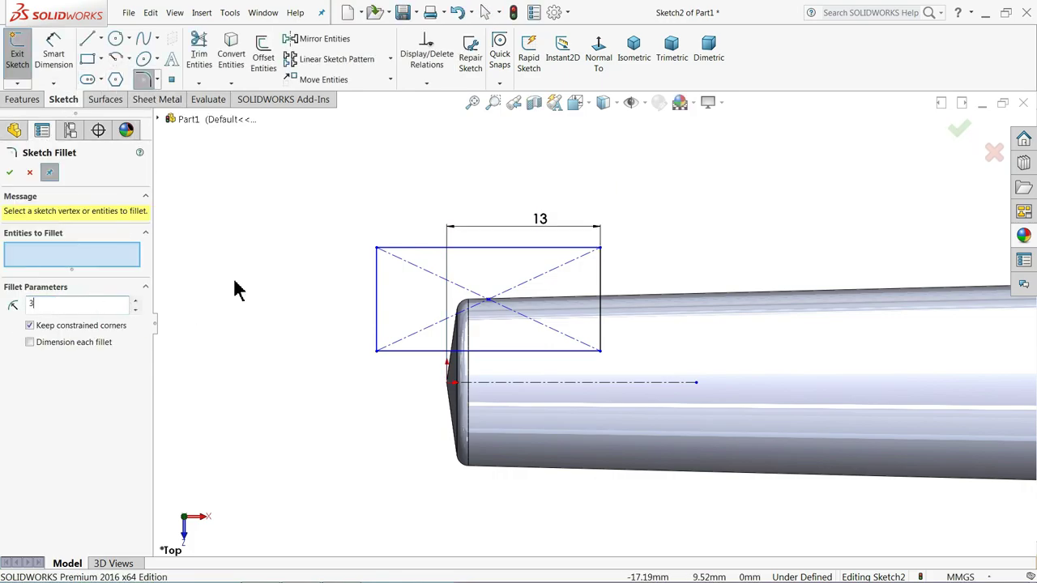
pyautogui.click(601, 352)
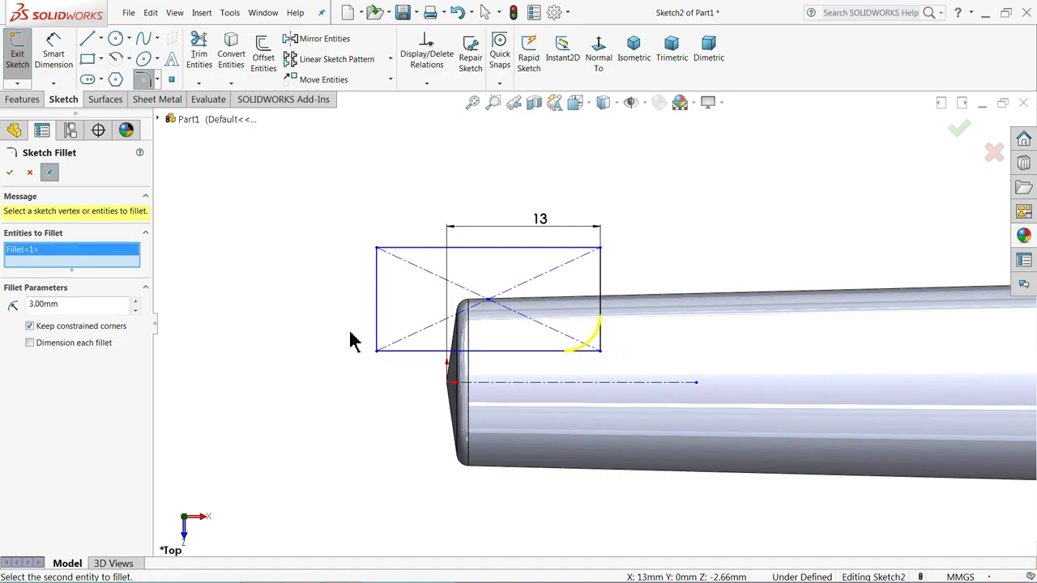
pyautogui.click(10, 174)
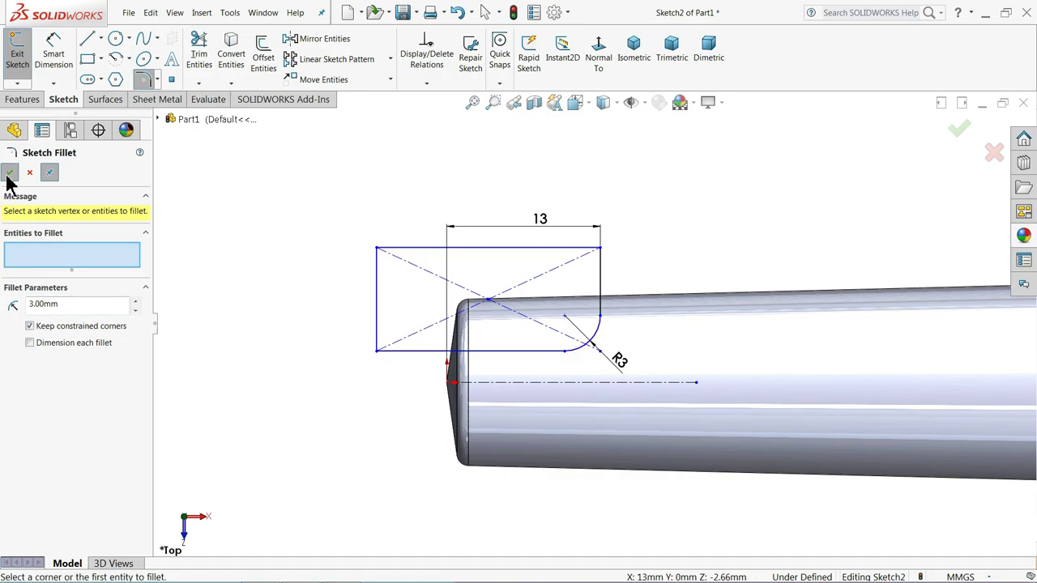
pyautogui.click(10, 173)
# Step: Mirror the rectangle, fillet and point about centerline Line9 to copy them below the axis
pyautogui.click(332, 39)
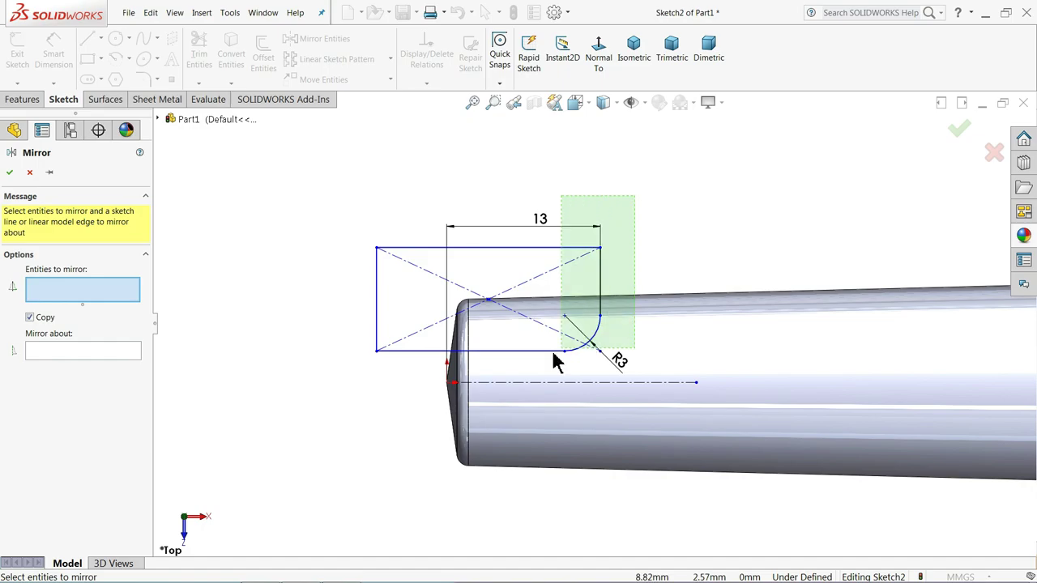
pyautogui.moveTo(557, 362); pyautogui.dragTo(348, 365)
pyautogui.click(81, 435)
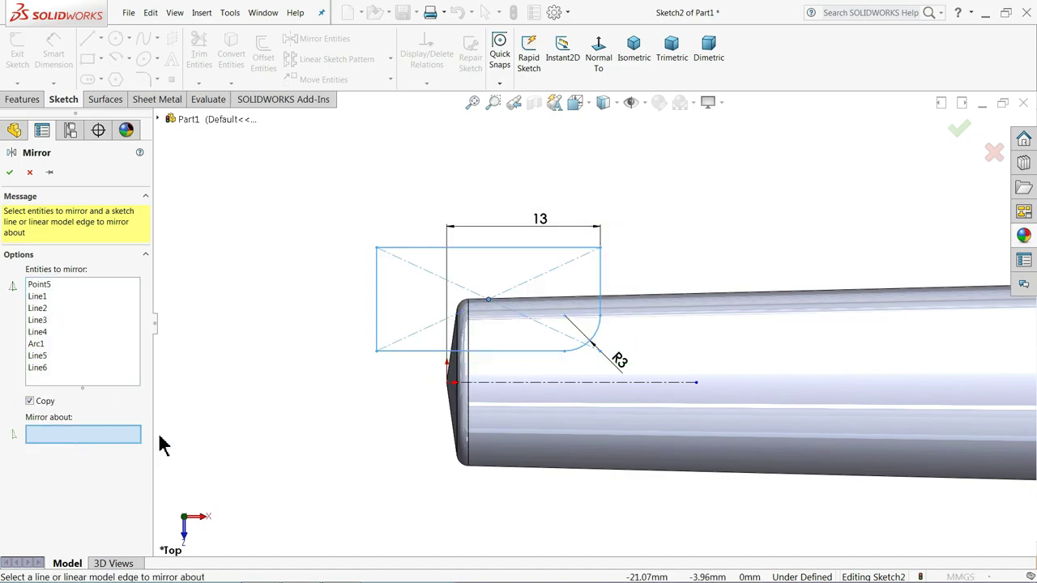
pyautogui.click(520, 382)
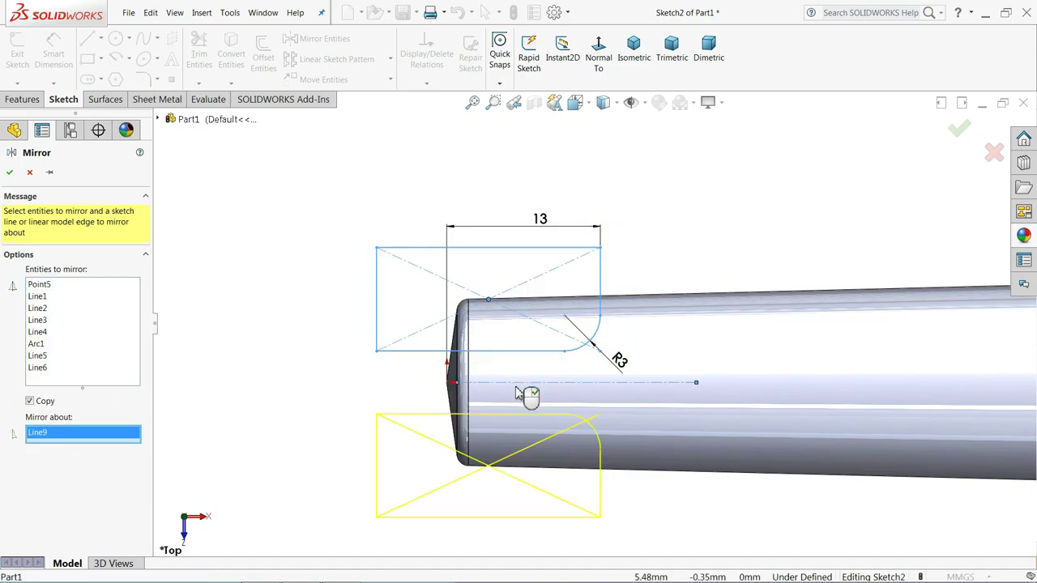
pyautogui.click(9, 172)
pyautogui.scroll(-2, 481, 316)
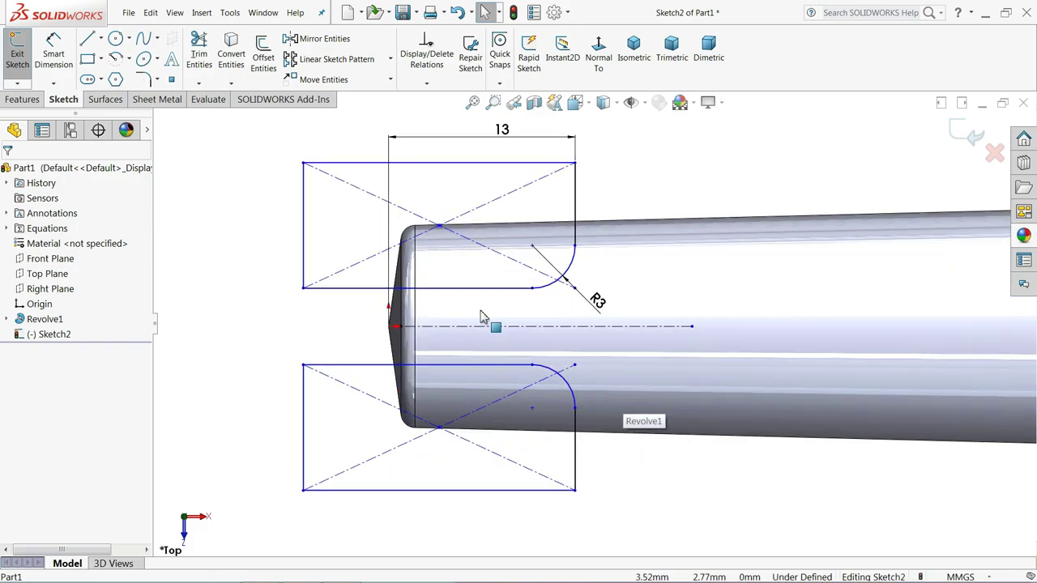
# Step: Dimension the gap between the two rectangles' inner lines at 2.5 mm, then zoom out to the whole shaft
pyautogui.click(54, 53)
pyautogui.click(335, 288)
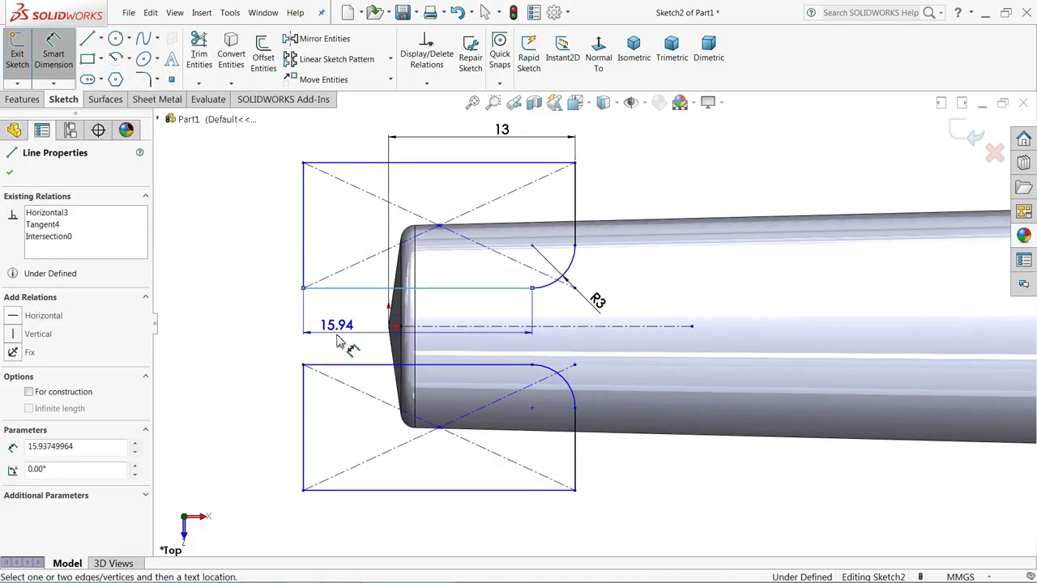
pyautogui.click(339, 364)
pyautogui.click(275, 340)
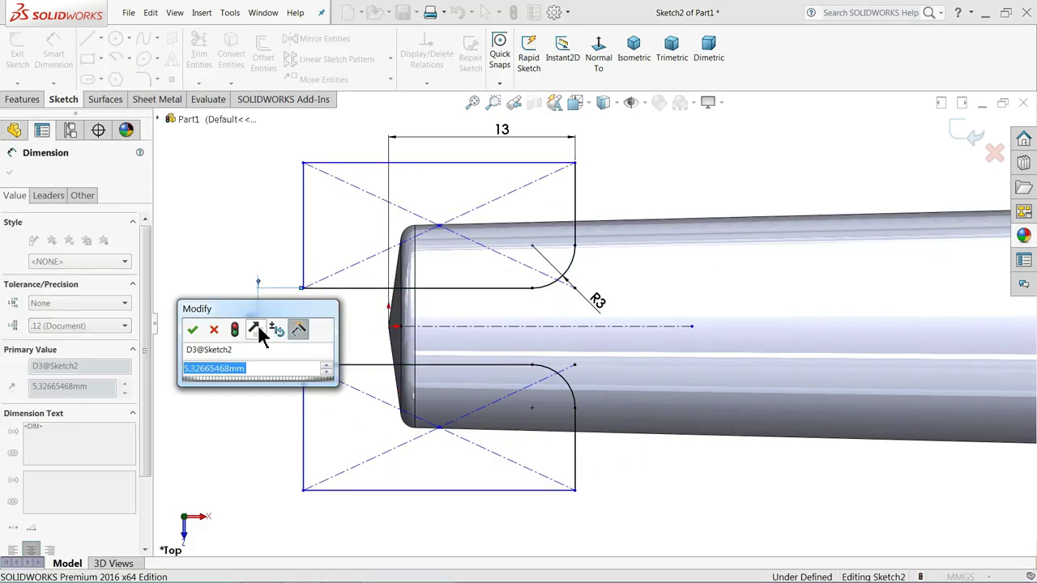
pyautogui.write('2.5')
pyautogui.press('Return')
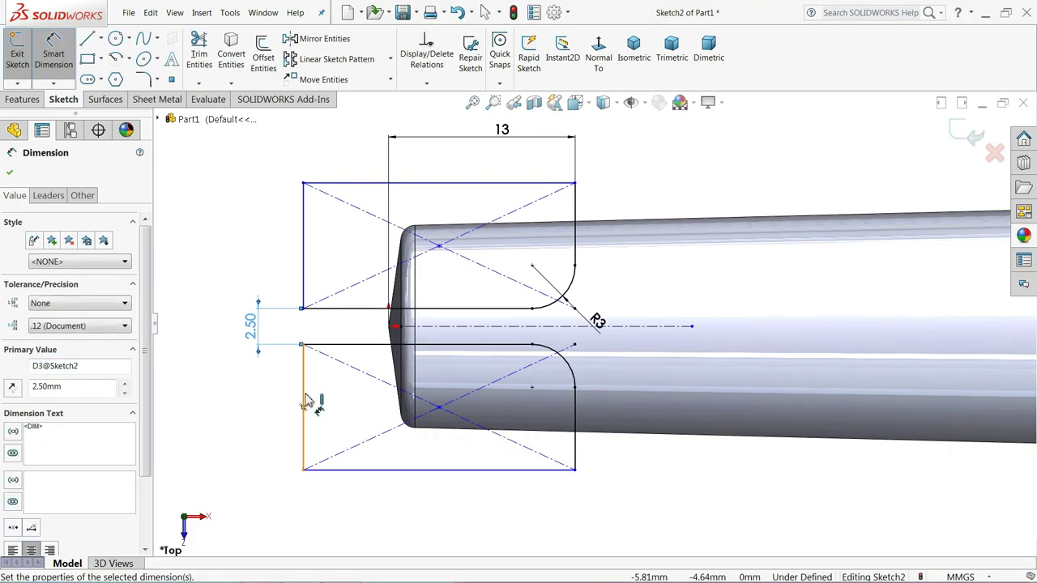
pyautogui.press('z')
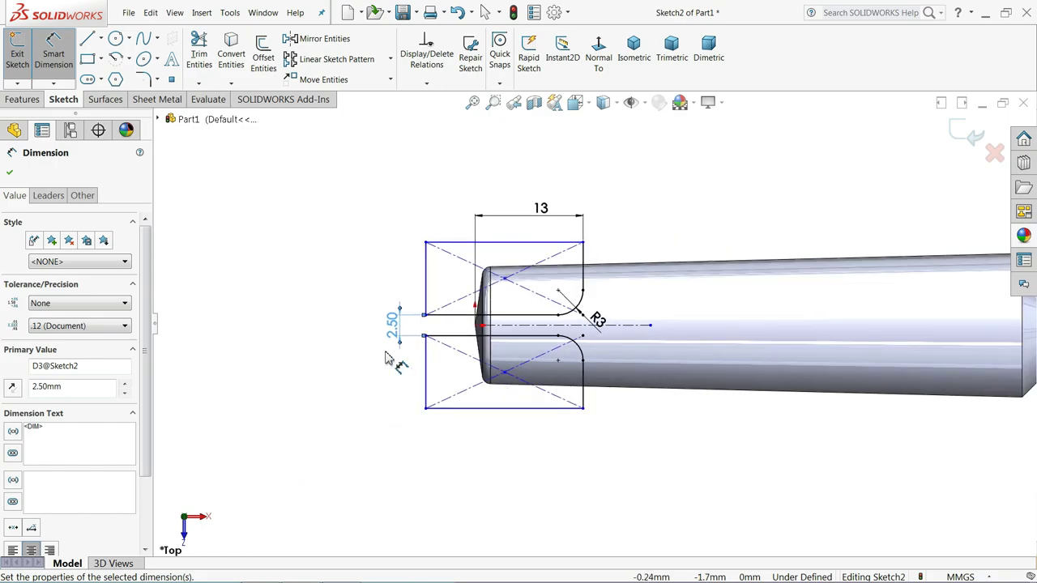
pyautogui.press('z')
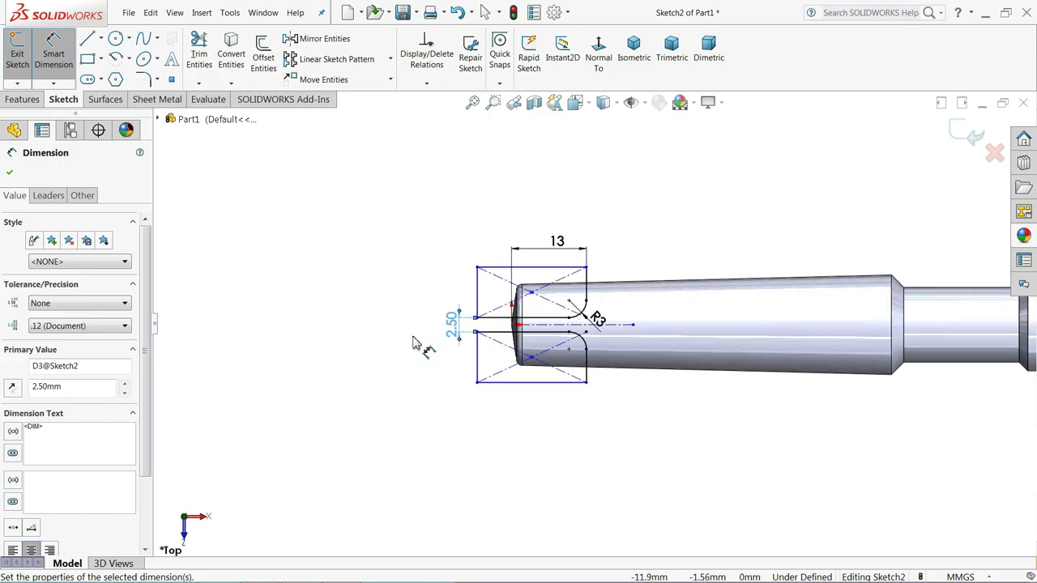
pyautogui.scroll(3, 417, 345)
pyautogui.scroll(-4, 729, 348)
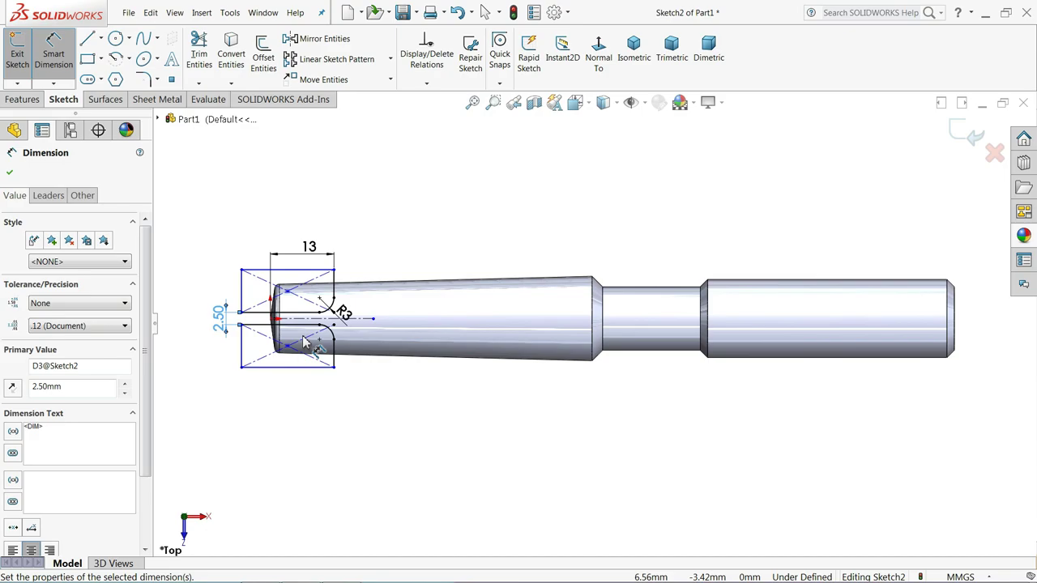
pyautogui.press('z')
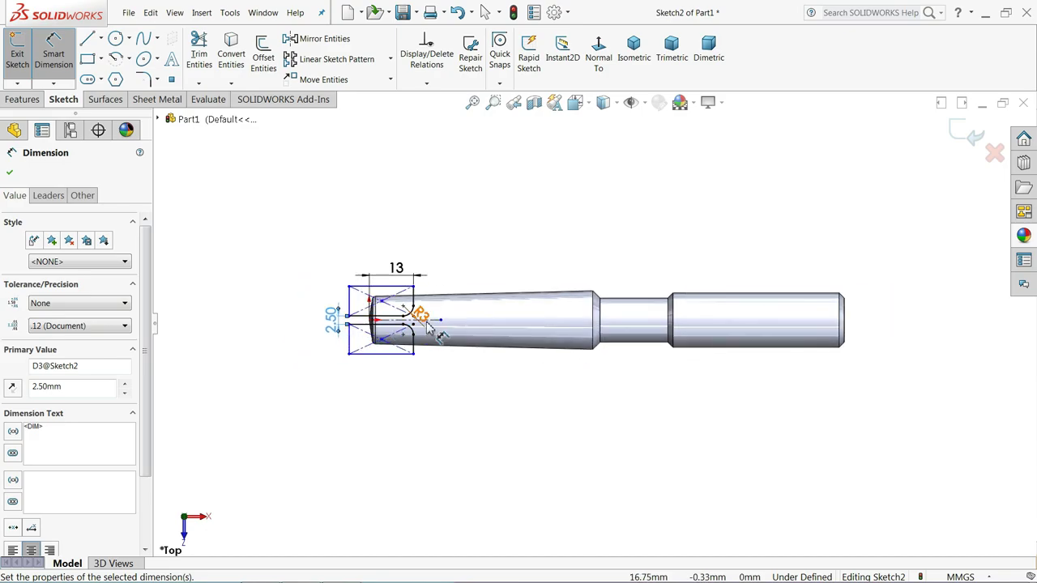
pyautogui.click(24, 101)
# Step: Extruded-cut the two profiles Through All in both directions to flatten the shaft's end
pyautogui.click(205, 50)
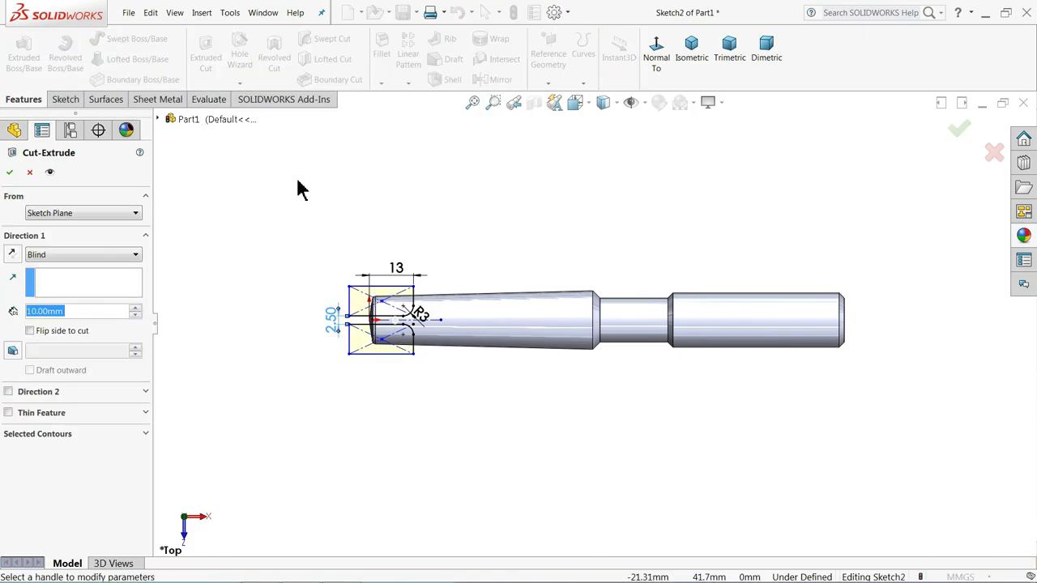
pyautogui.click(51, 259)
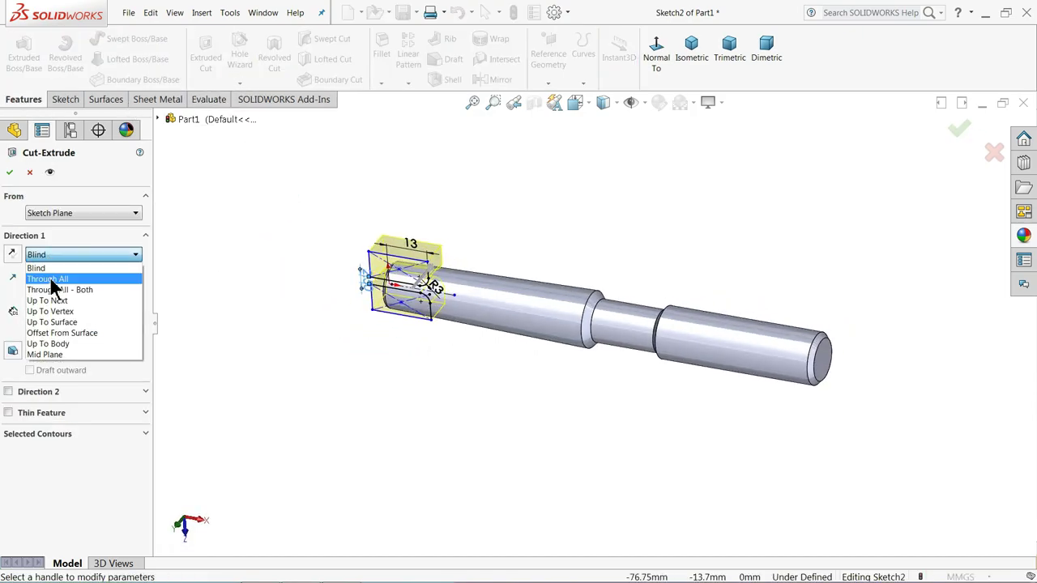
pyautogui.click(55, 290)
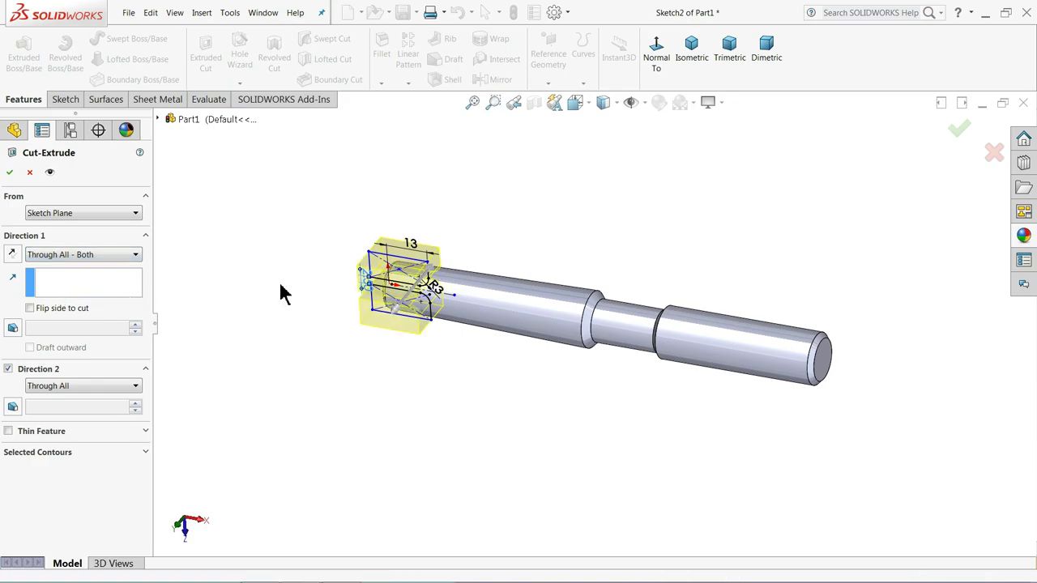
pyautogui.scroll(5, 380, 267)
pyautogui.moveTo(421, 300); pyautogui.dragTo(493, 307, button='middle')
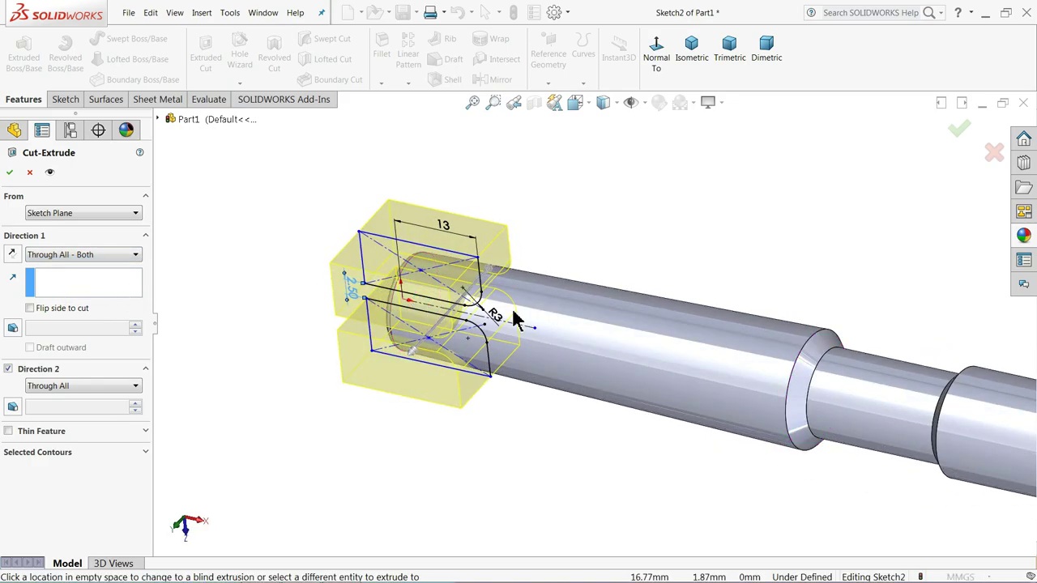
pyautogui.scroll(3, 451, 318)
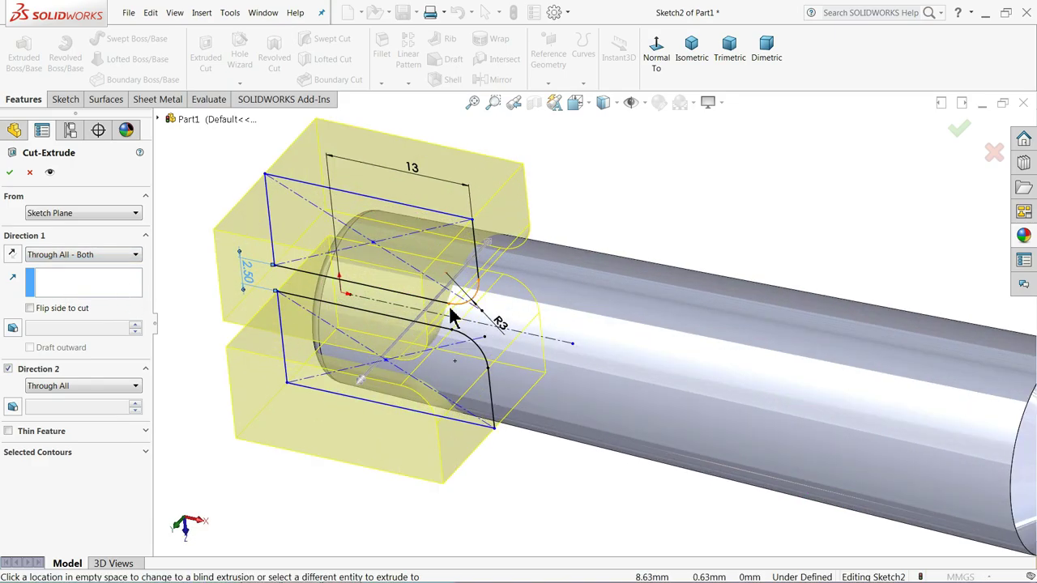
pyautogui.click(11, 173)
# Step: Orbit the shaft to inspect the new flats and turn toward its far end face
pyautogui.moveTo(234, 265)
pyautogui.mouseDown(button='middle')
pyautogui.moveTo(277, 219)
pyautogui.moveTo(294, 149)
pyautogui.moveTo(289, 201)
pyautogui.moveTo(250, 234)
pyautogui.moveTo(254, 252)
pyautogui.mouseUp(button='middle')
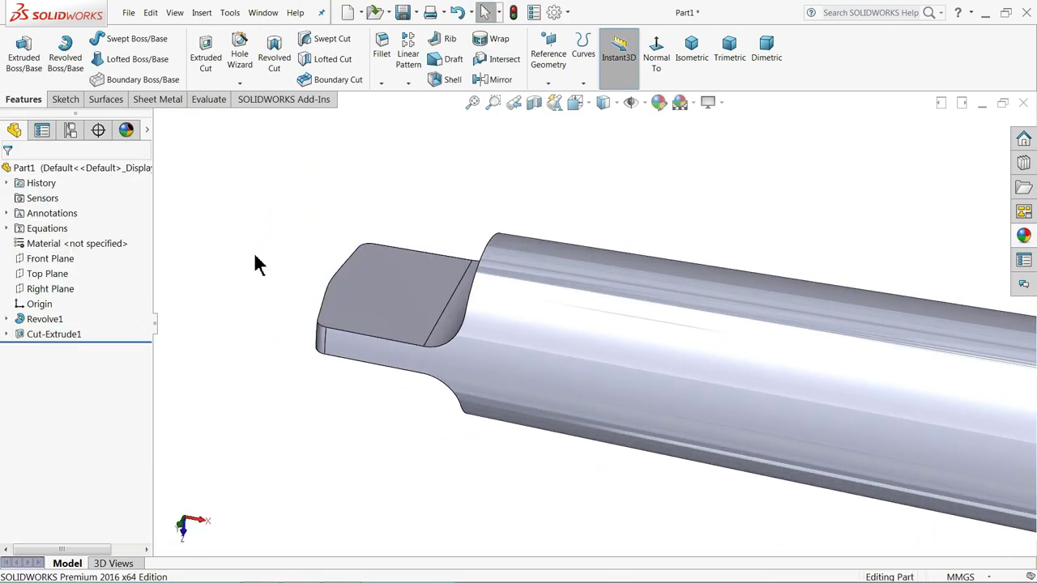
pyautogui.scroll(-5, 258, 266)
pyautogui.scroll(3, 763, 363)
pyautogui.scroll(2, 820, 381)
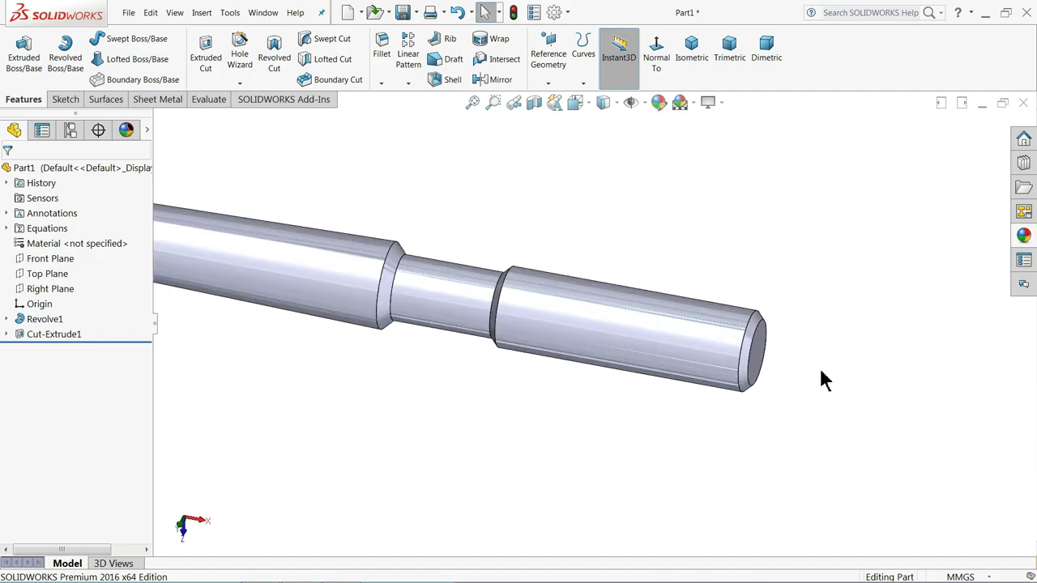
pyautogui.moveTo(820, 381)
pyautogui.mouseDown(button='middle')
pyautogui.moveTo(771, 354)
pyautogui.moveTo(652, 347)
pyautogui.mouseUp(button='middle')
pyautogui.scroll(3, 658, 332)
# Step: Start a sketch on the shaft's end face and draw three centerlines radiating from the origin
pyautogui.click(670, 339)
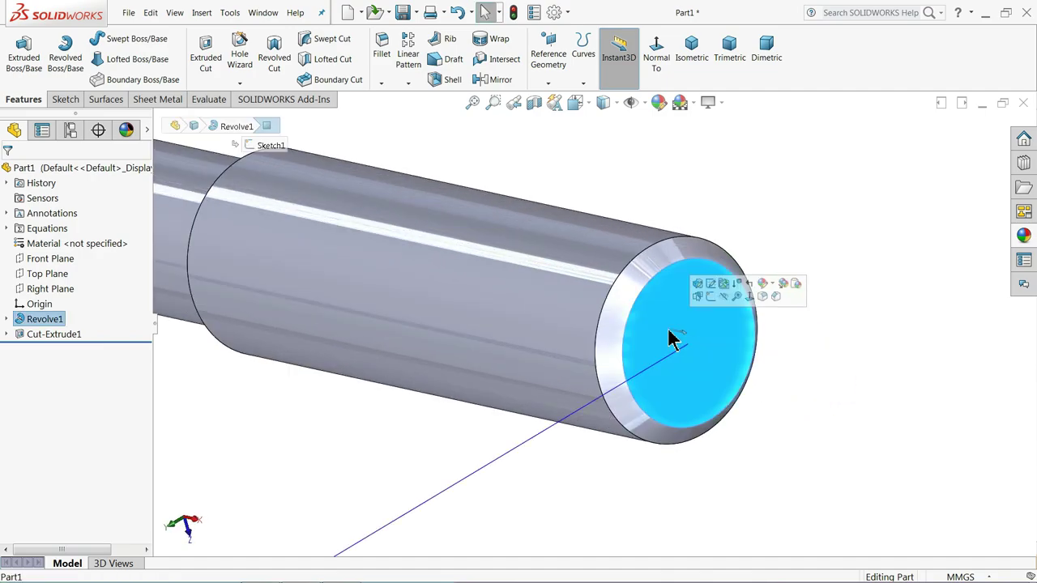
pyautogui.click(711, 297)
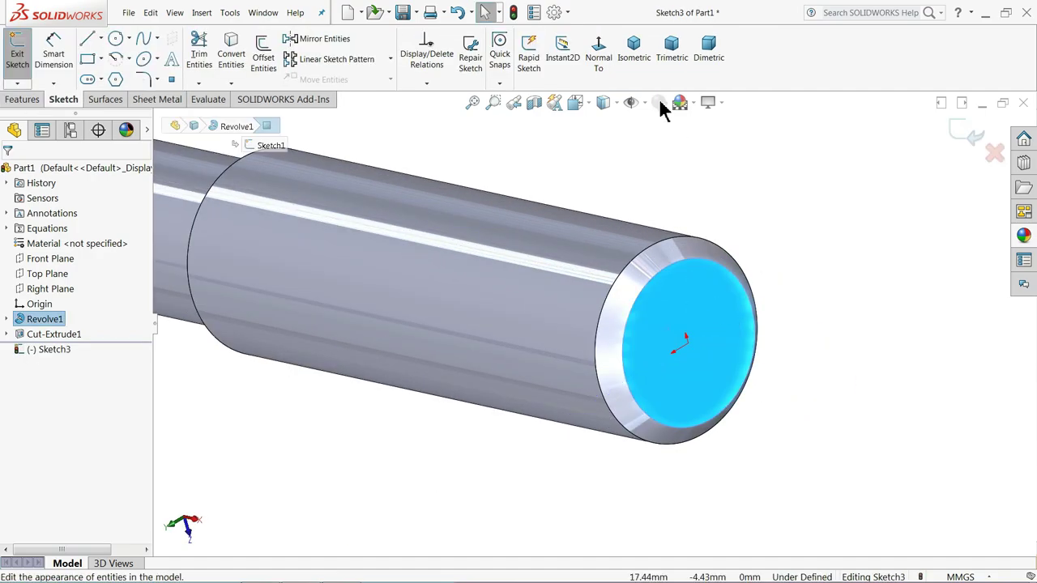
pyautogui.click(597, 58)
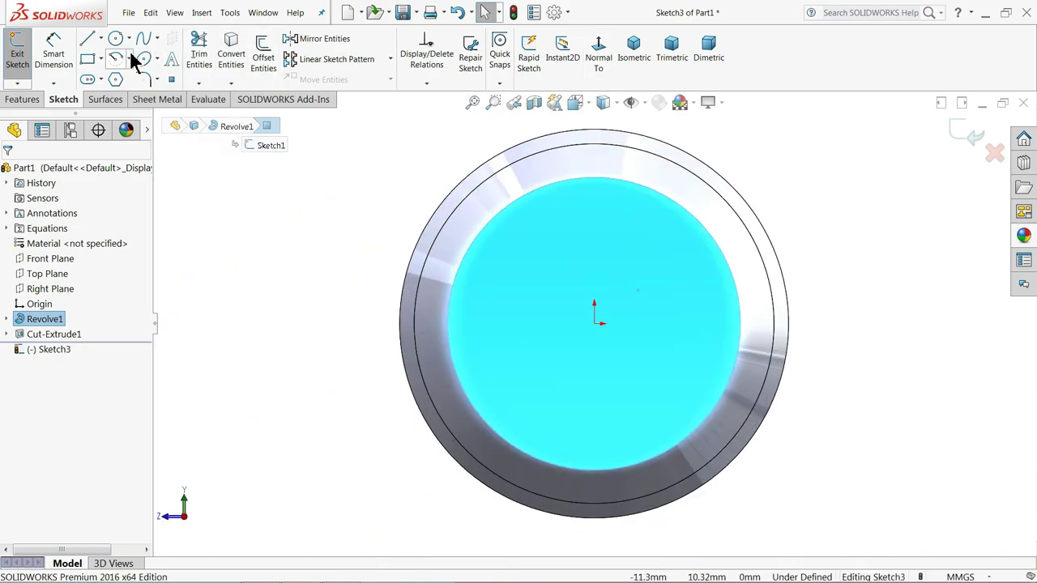
pyautogui.click(100, 40)
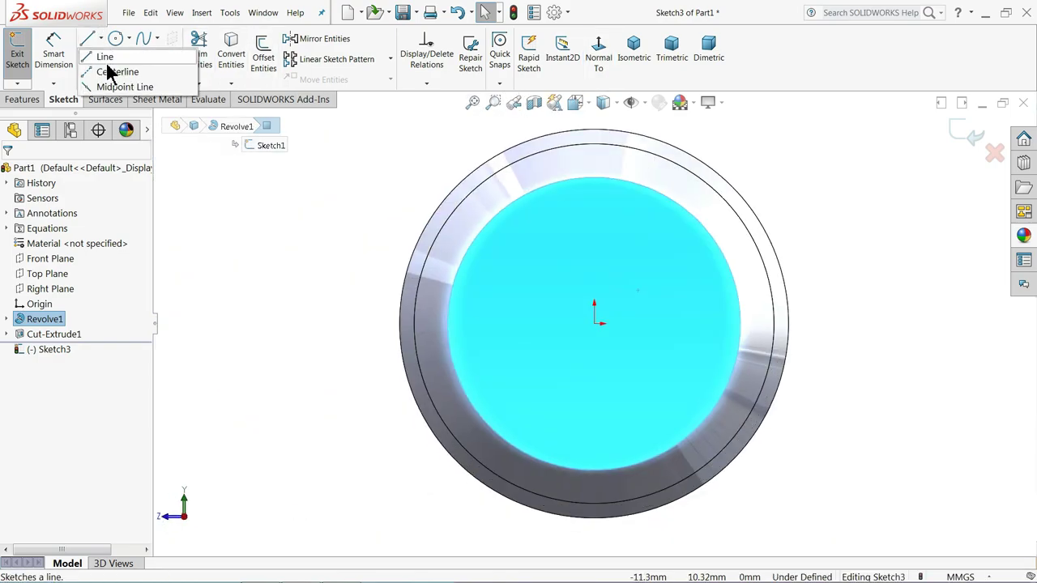
pyautogui.click(114, 71)
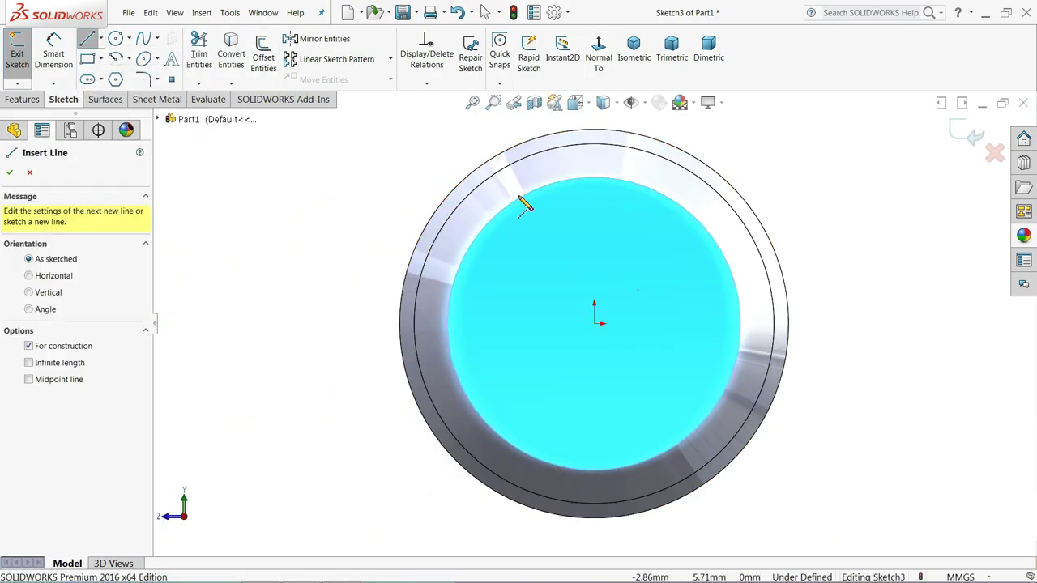
pyautogui.click(594, 145)
pyautogui.click(594, 323)
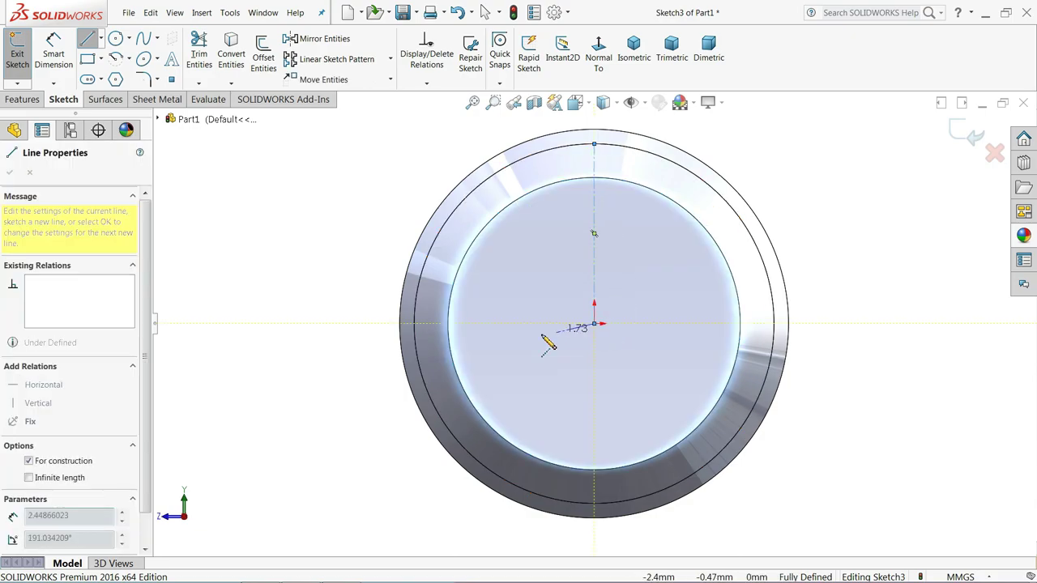
pyautogui.click(461, 444)
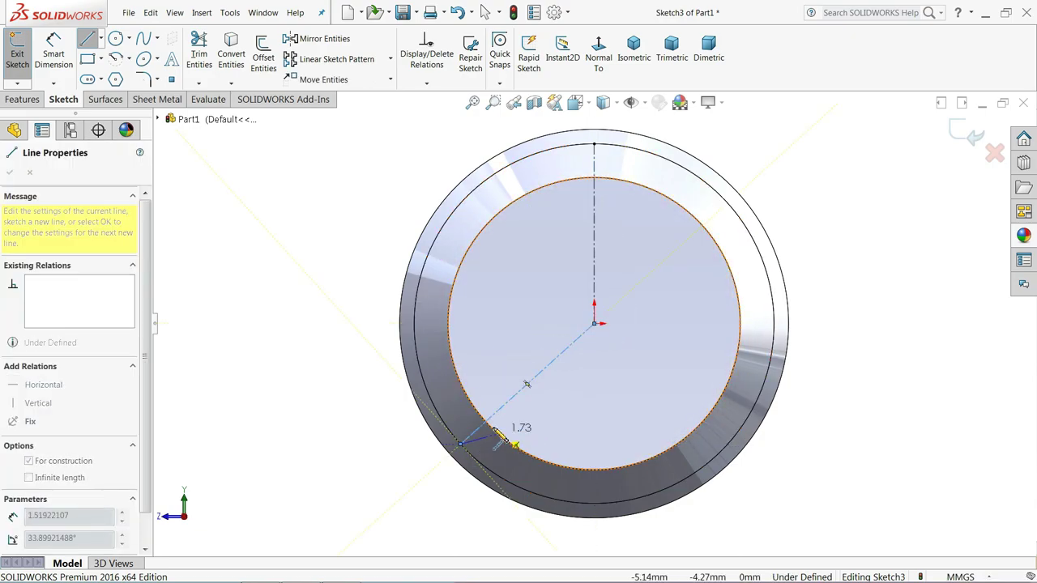
pyautogui.press('Escape')
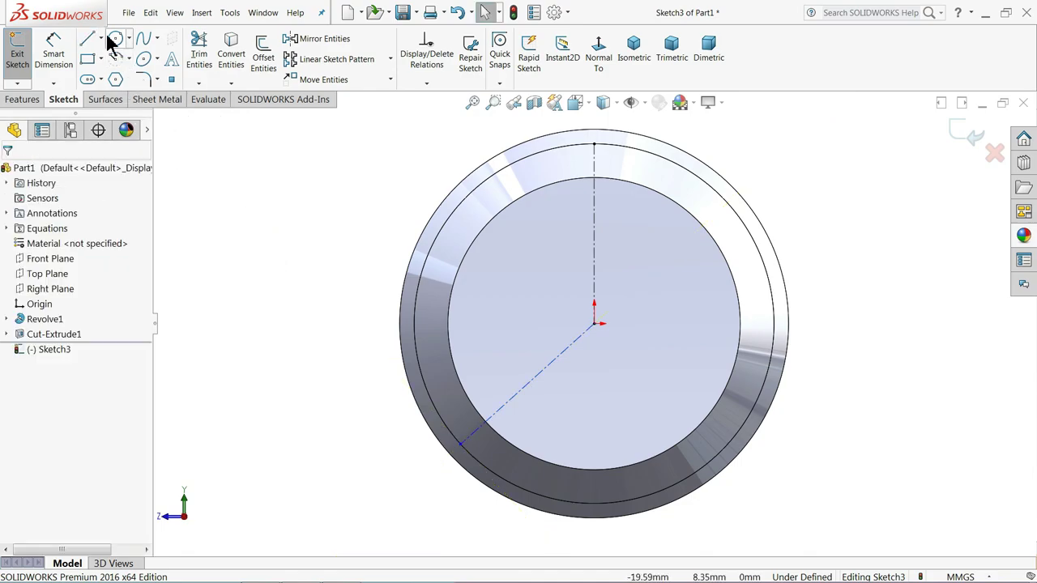
pyautogui.click(119, 82)
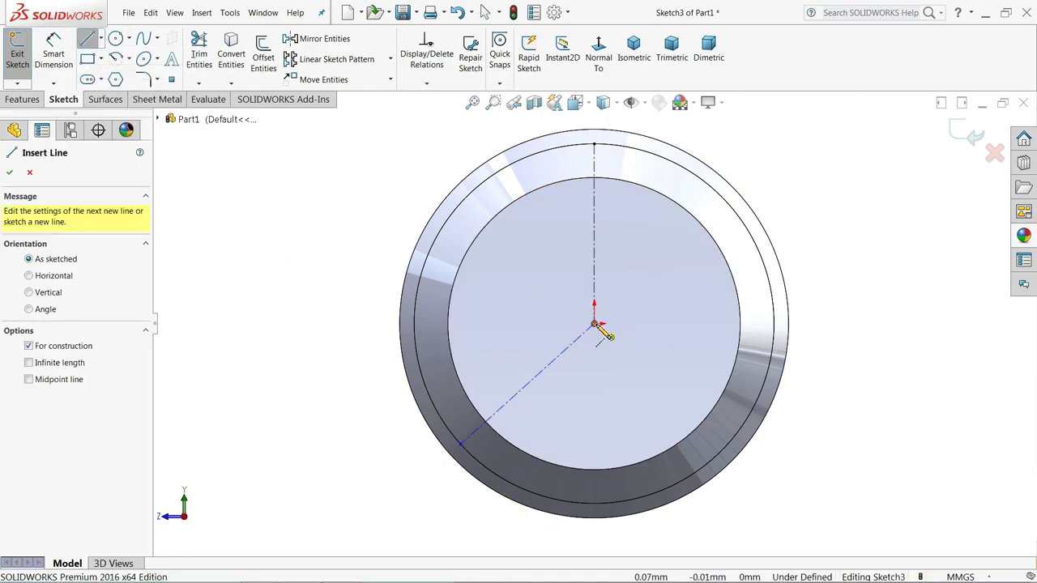
pyautogui.click(594, 324)
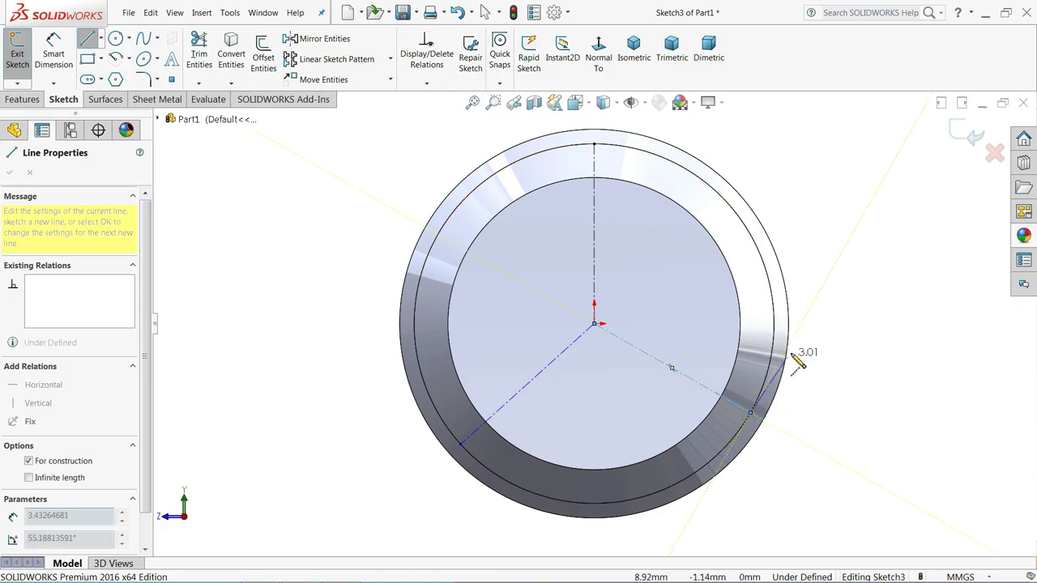
pyautogui.rightClick(852, 327)
pyautogui.click(880, 341)
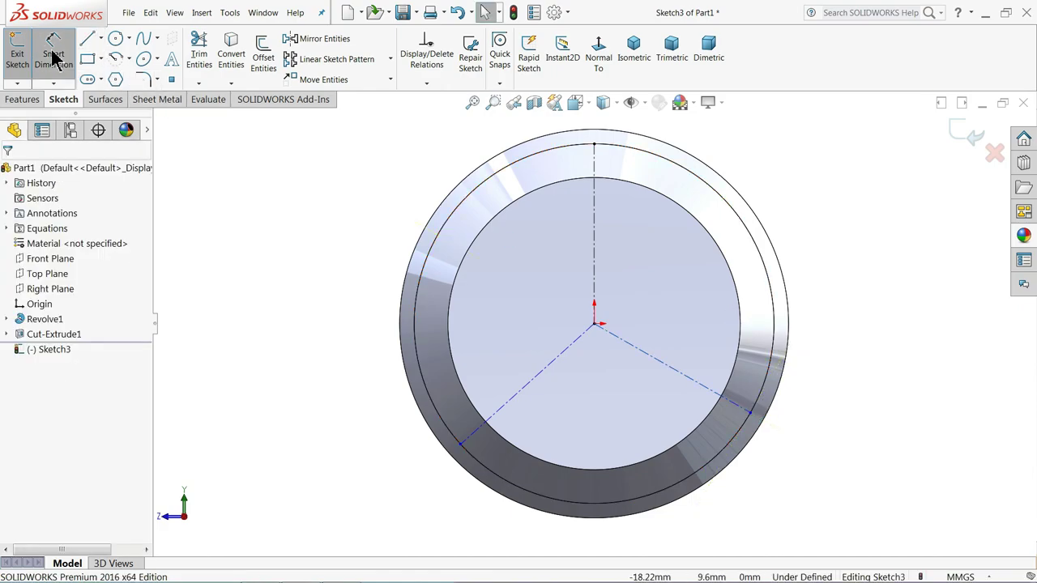
# Step: Dimension both lower centerlines at 120° from the vertical centerline
pyautogui.click(595, 285)
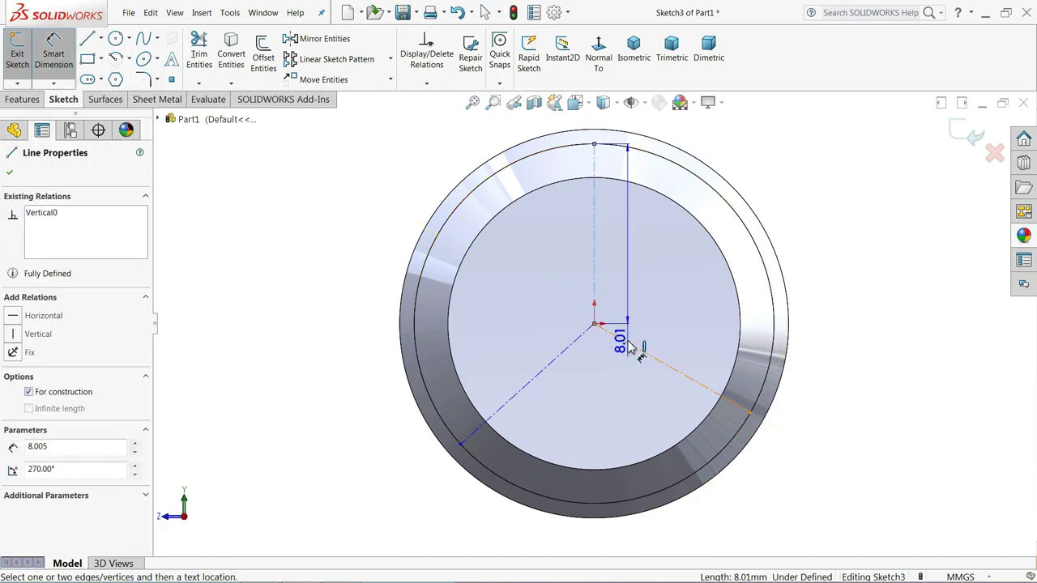
pyautogui.click(623, 341)
pyautogui.click(640, 311)
pyautogui.write('120')
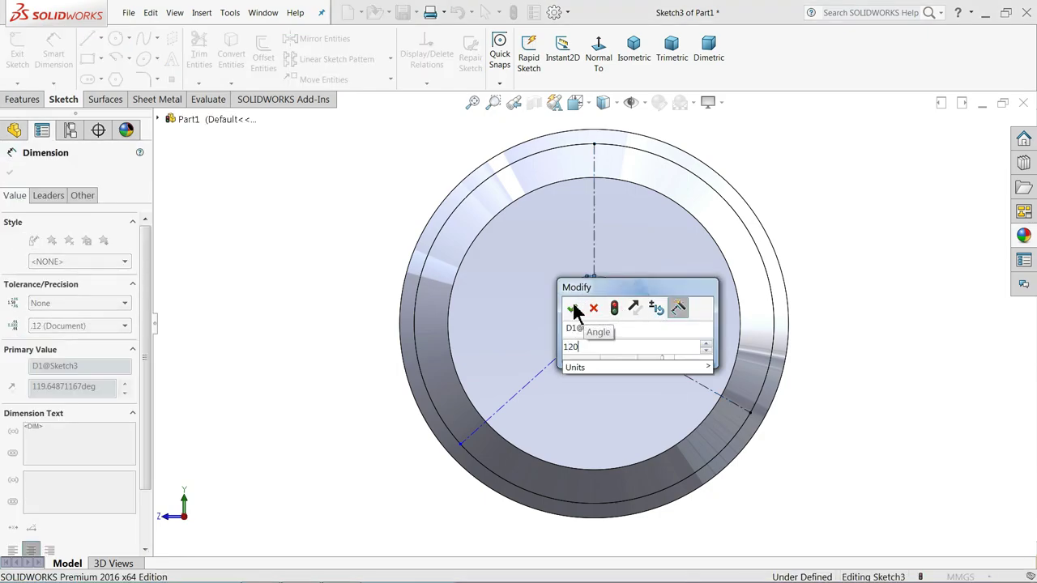
pyautogui.click(572, 310)
pyautogui.click(582, 337)
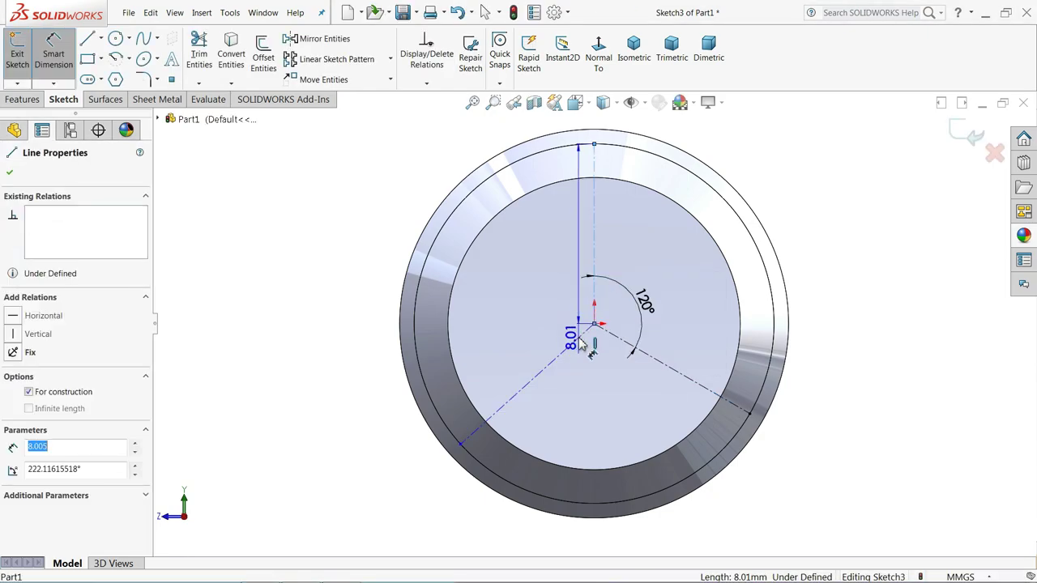
pyautogui.click(595, 300)
pyautogui.click(548, 361)
pyautogui.write('1')
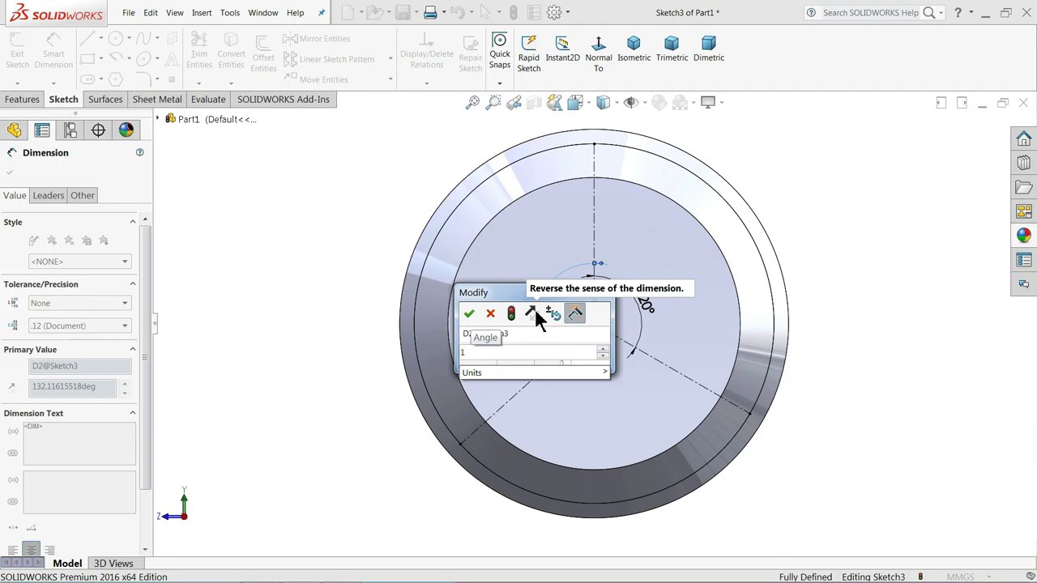
pyautogui.write('20')
pyautogui.press('Return')
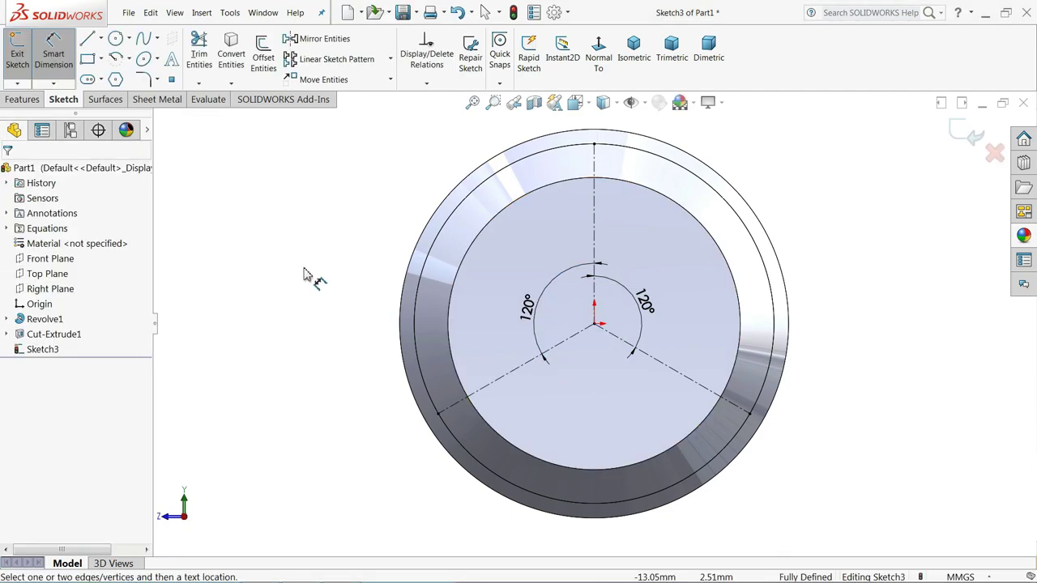
# Step: Draw a three-point angled rectangle ending at the circle's top and dimension its short edge 2.5 mm
pyautogui.click(101, 60)
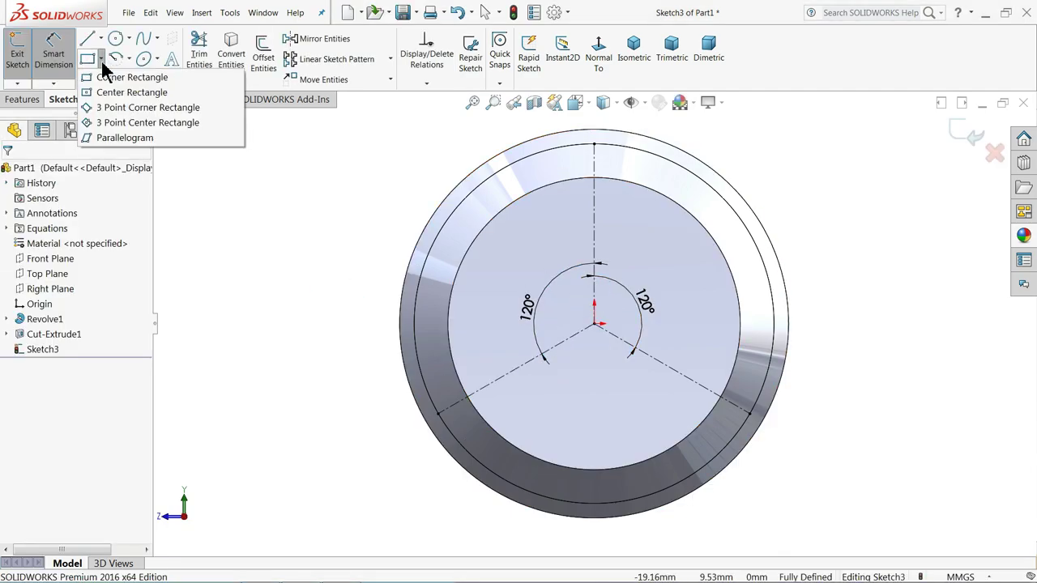
pyautogui.click(112, 111)
pyautogui.scroll(-1, 424, 186)
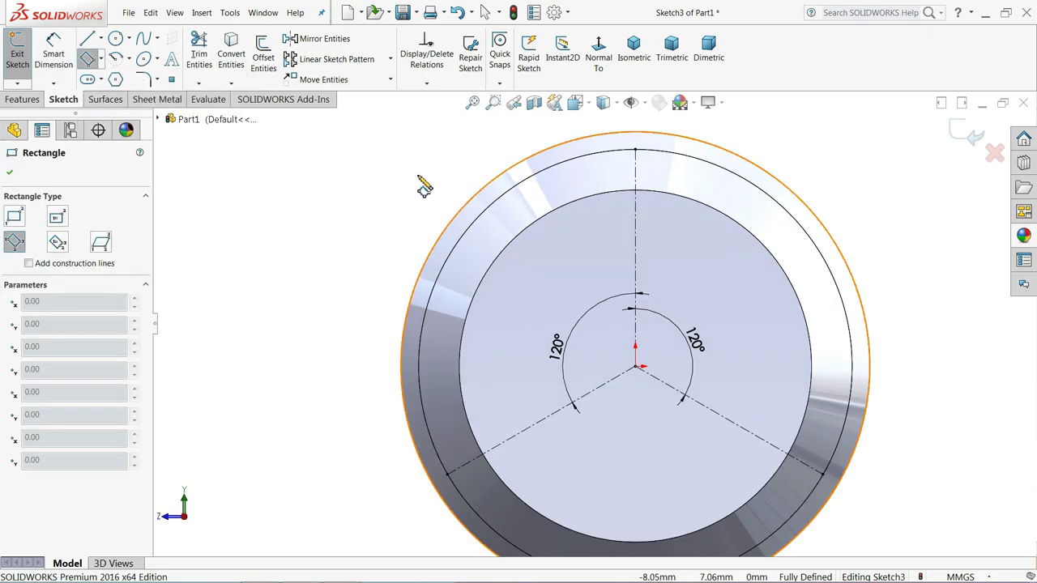
pyautogui.click(348, 195)
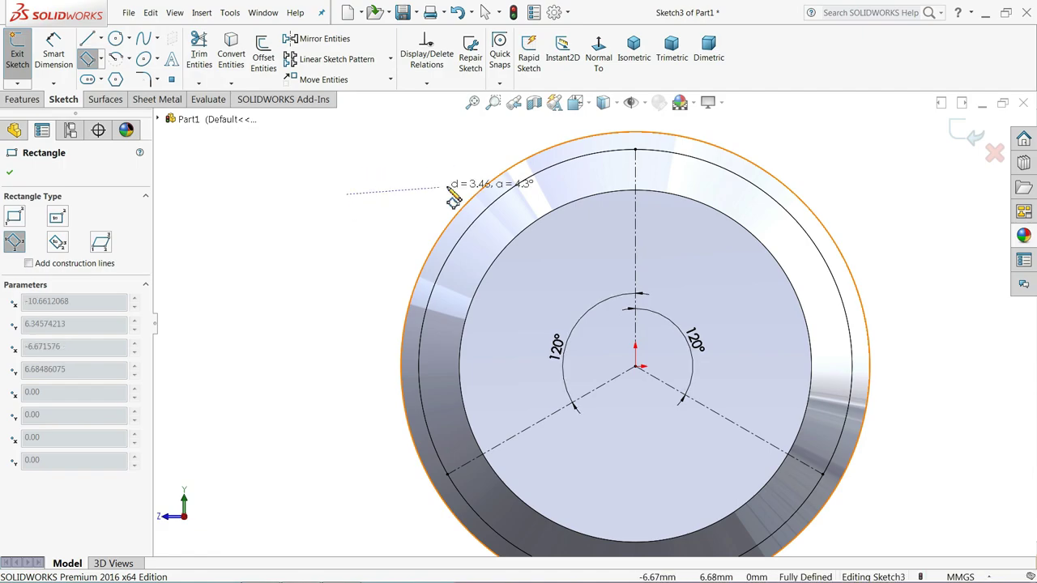
pyautogui.click(636, 150)
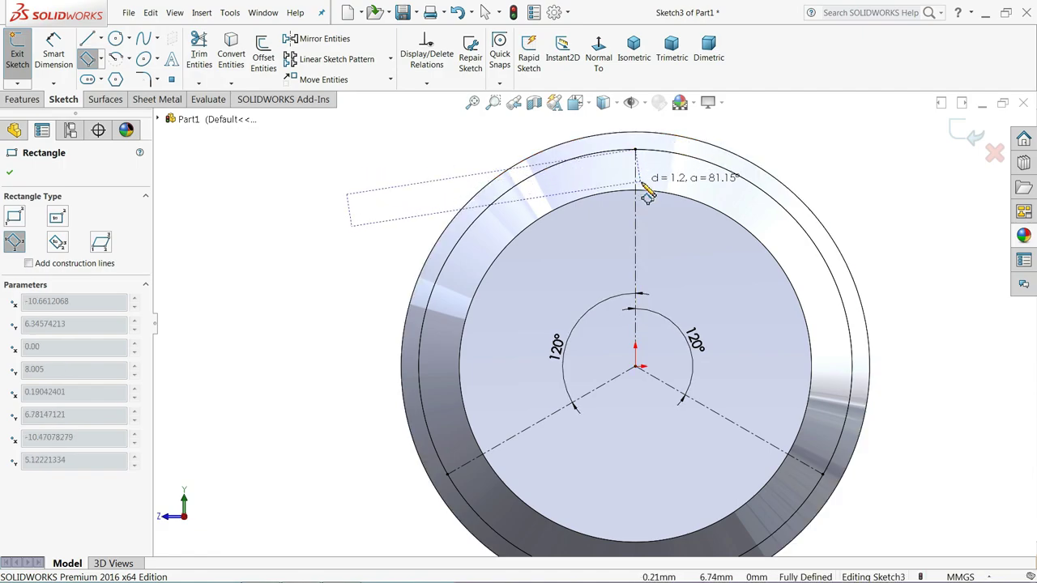
pyautogui.click(646, 224)
pyautogui.click(53, 50)
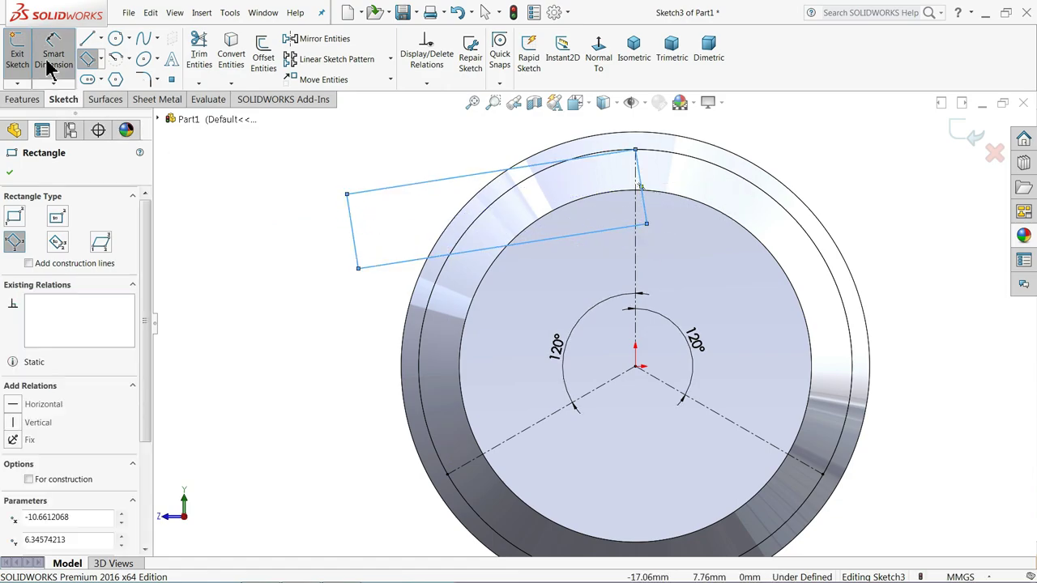
pyautogui.click(644, 198)
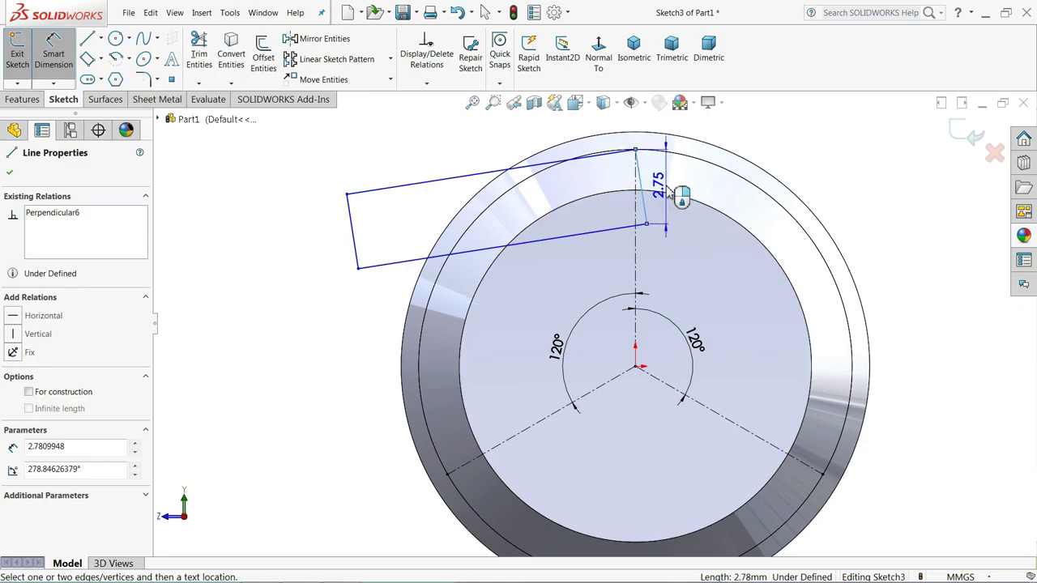
pyautogui.click(654, 138)
pyautogui.write('2.5')
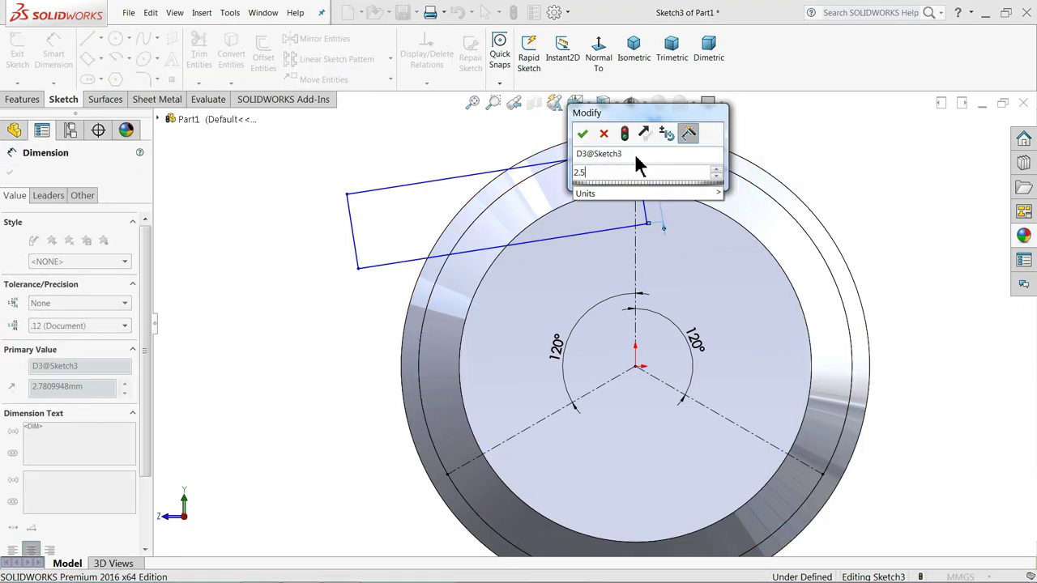
pyautogui.press('Return')
pyautogui.scroll(-2, 648, 195)
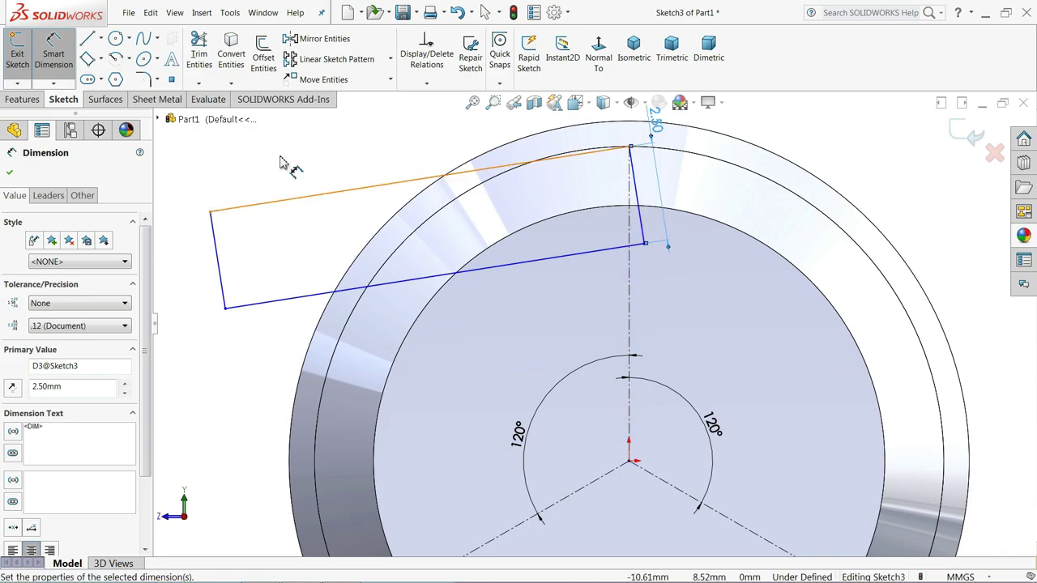
# Step: Round the rectangle's lower-right corner with a 0.5 mm sketch fillet
pyautogui.click(142, 78)
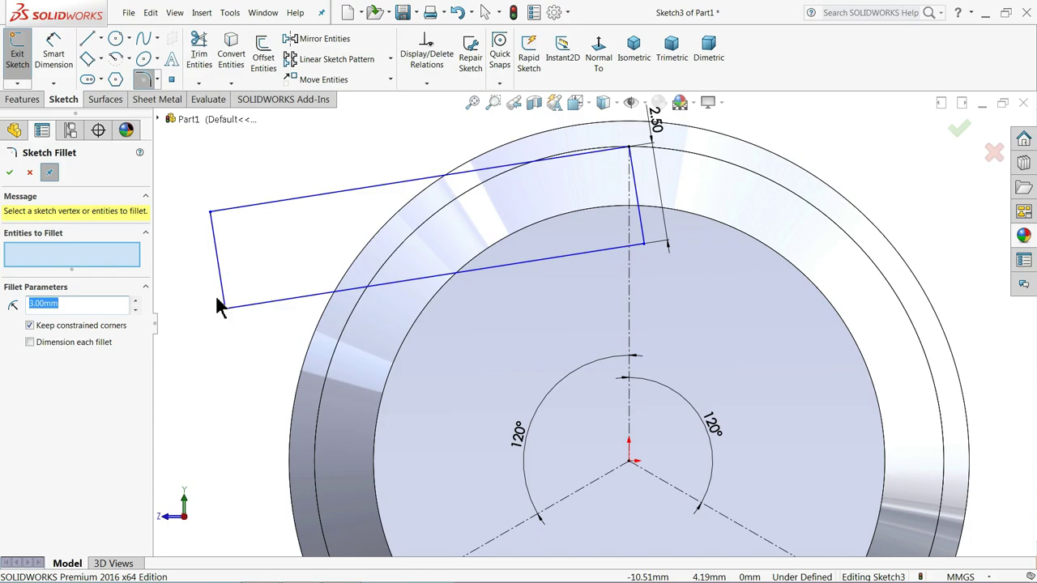
pyautogui.write('0.5')
pyautogui.click(644, 244)
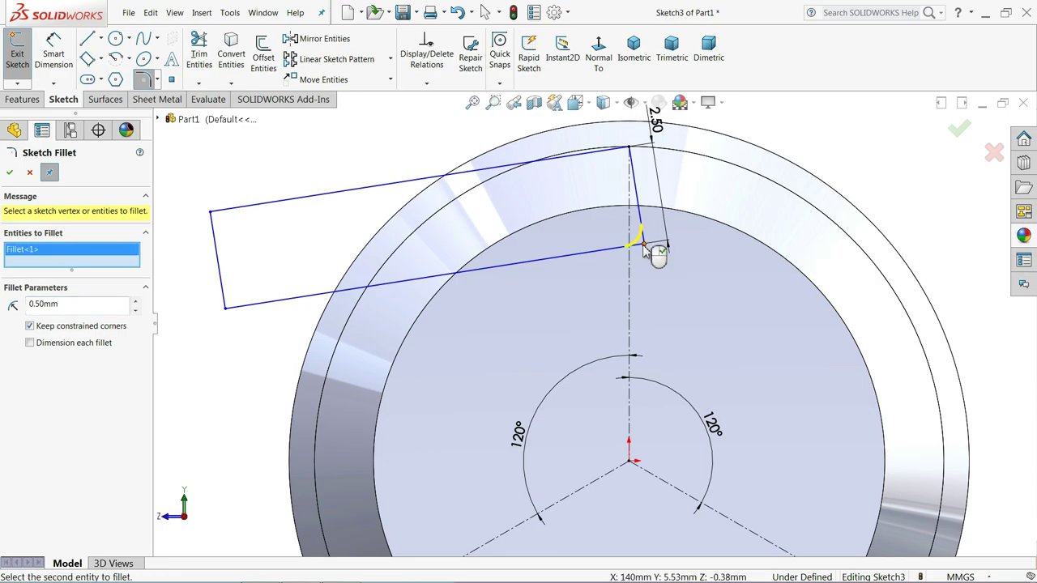
pyautogui.click(10, 173)
# Step: Set the rectangle's lower sloped edge at 85° to the vertical centerline
pyautogui.click(54, 50)
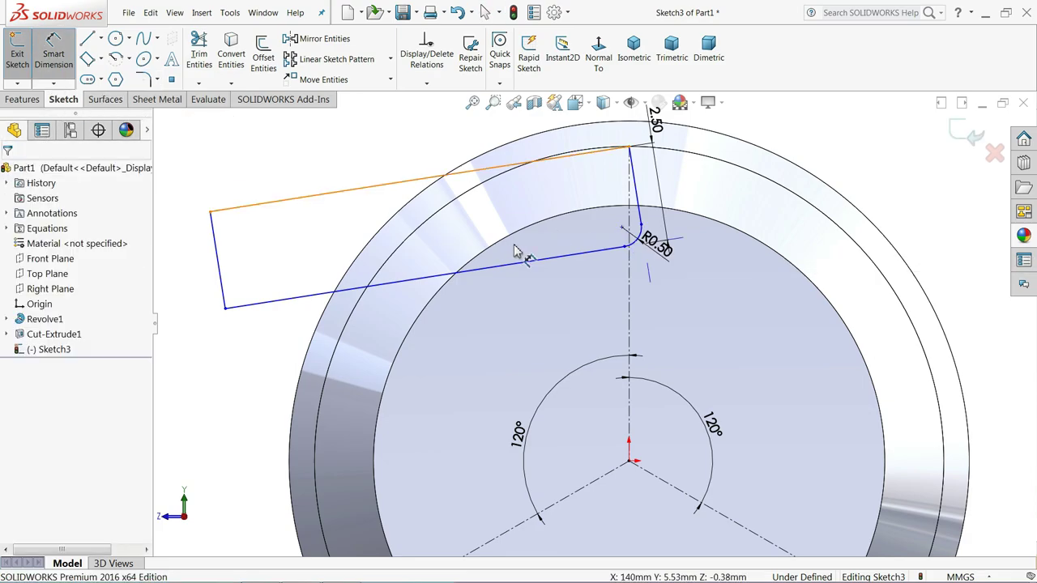
pyautogui.click(559, 257)
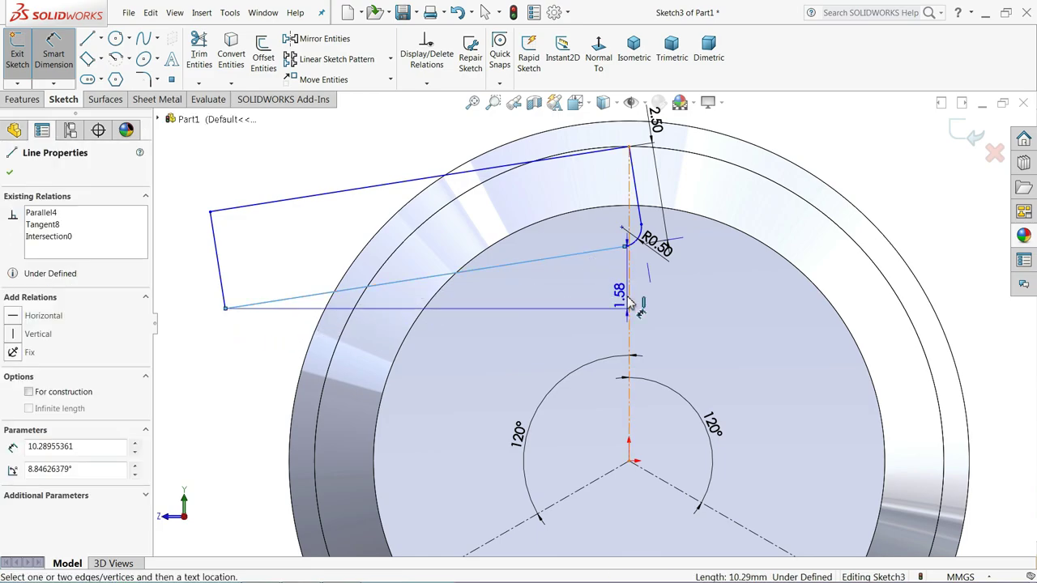
pyautogui.click(629, 301)
pyautogui.click(577, 295)
pyautogui.write('85')
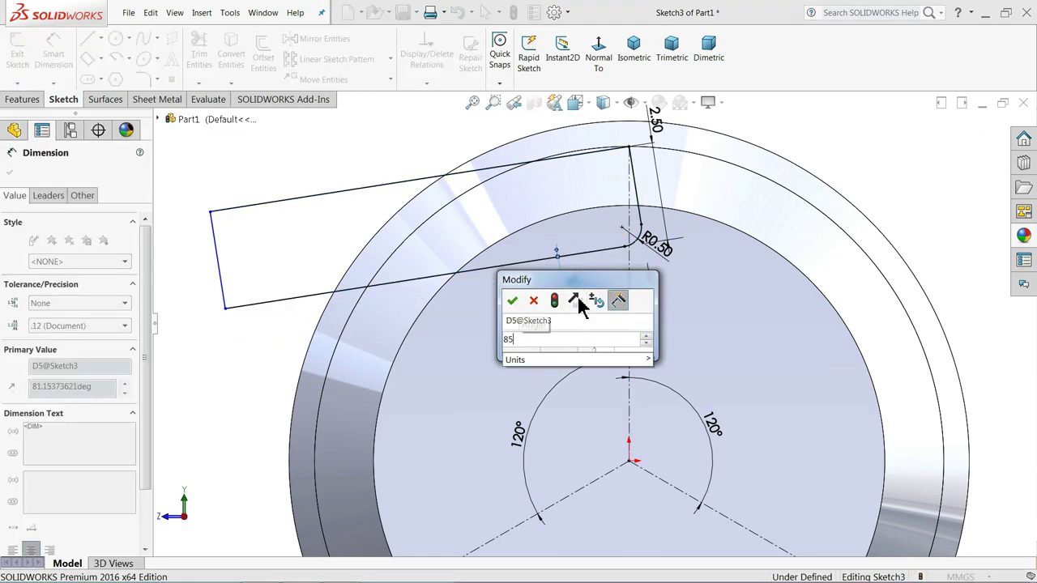
pyautogui.press('Return')
pyautogui.scroll(-2, 421, 289)
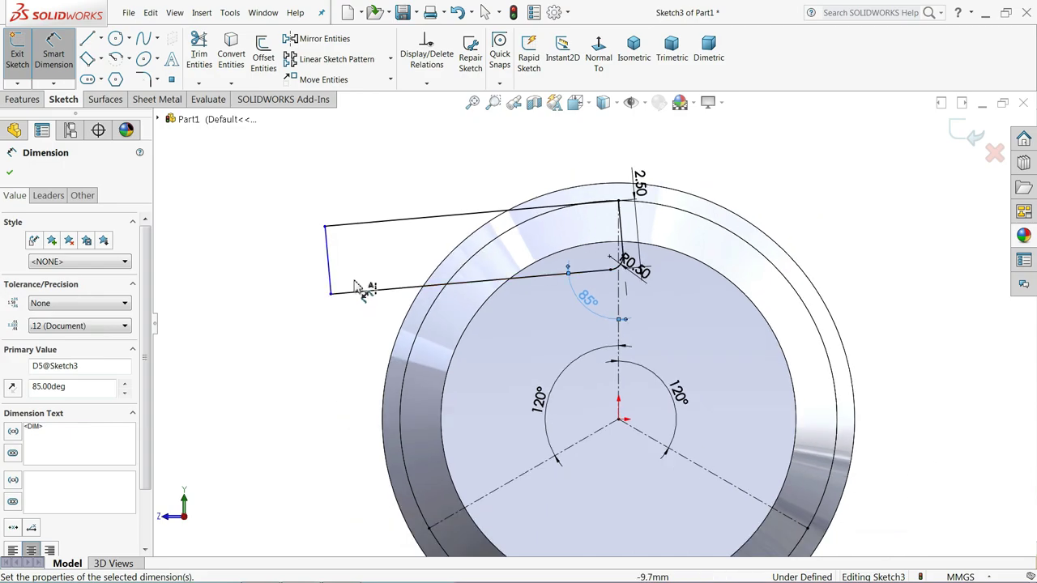
pyautogui.press('Escape')
# Step: Zoom around the flute profile to review it against the part's edge
pyautogui.scroll(-2, 562, 232)
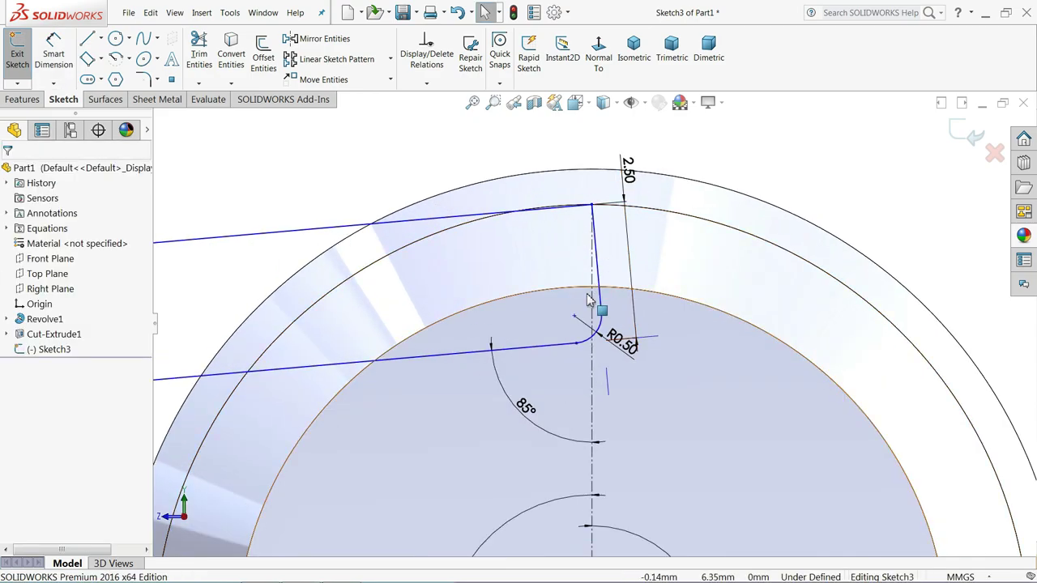
pyautogui.scroll(2, 559, 314)
pyautogui.scroll(-2, 597, 254)
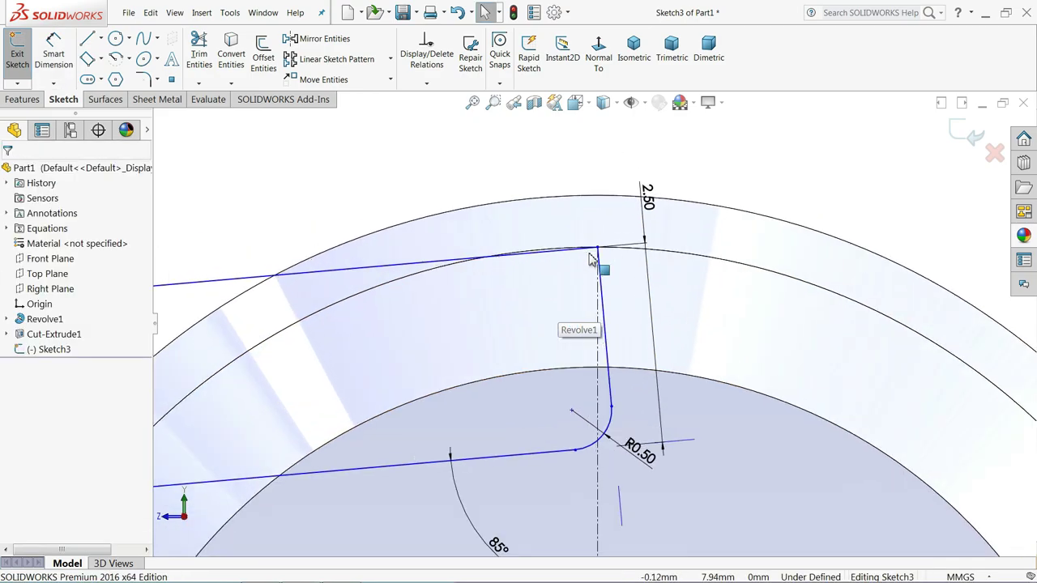
pyautogui.scroll(-3, 518, 273)
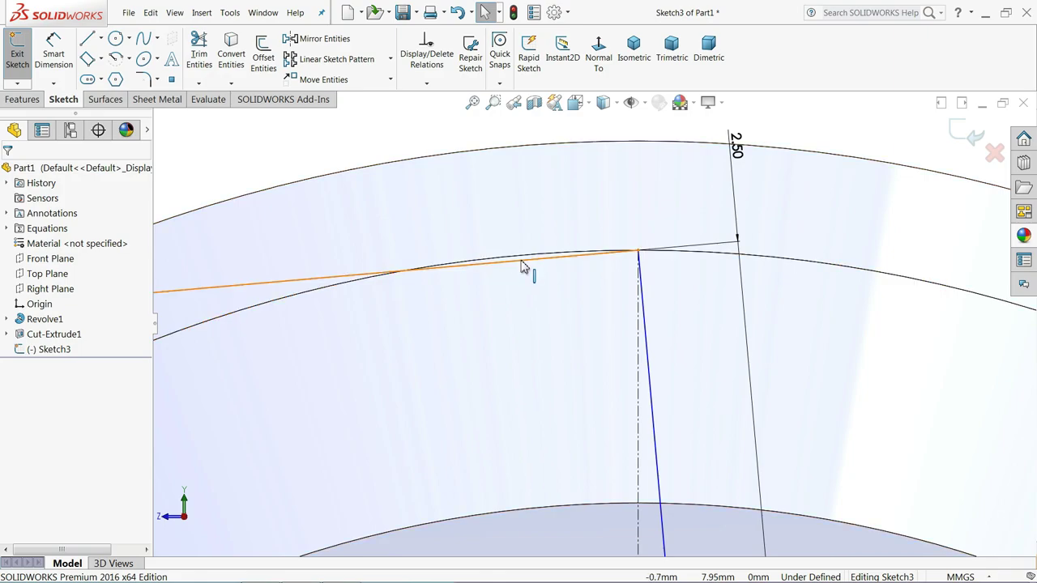
pyautogui.click(516, 260)
pyautogui.scroll(-1, 516, 259)
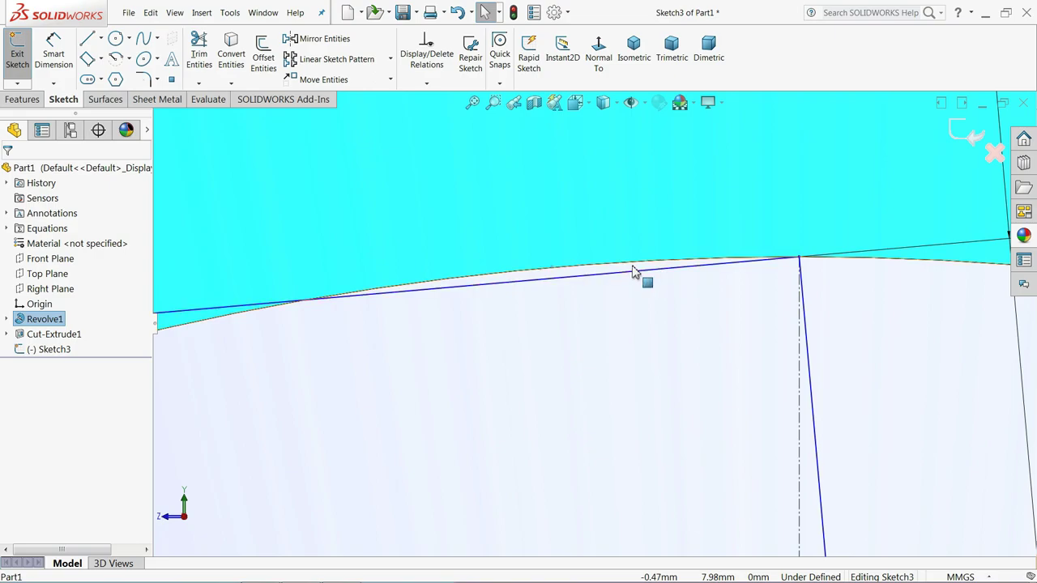
pyautogui.scroll(1, 571, 278)
pyautogui.scroll(2, 571, 278)
pyautogui.click(566, 228)
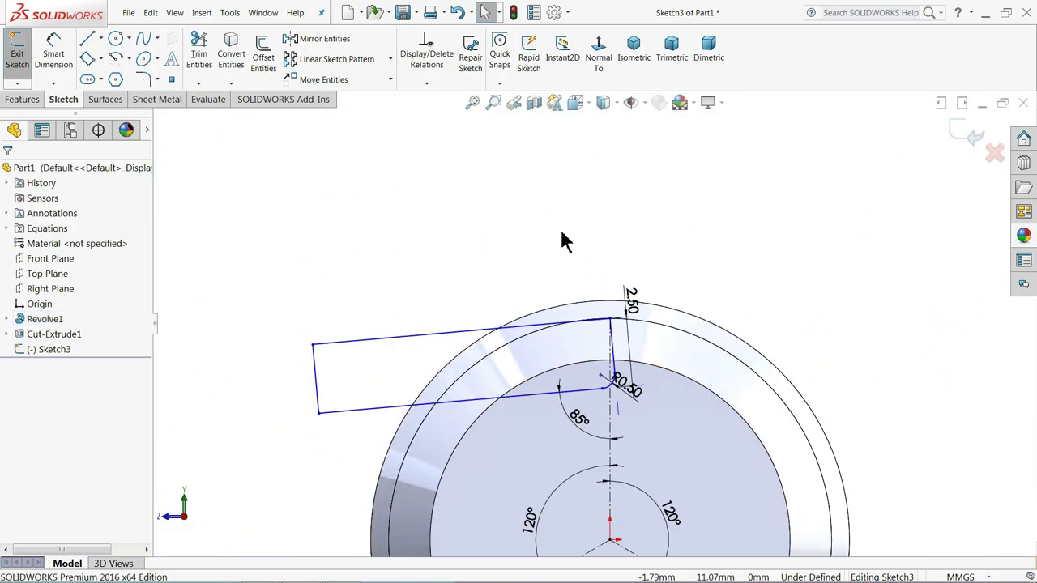
pyautogui.scroll(-1, 495, 365)
pyautogui.scroll(-1, 459, 361)
pyautogui.scroll(-1, 613, 320)
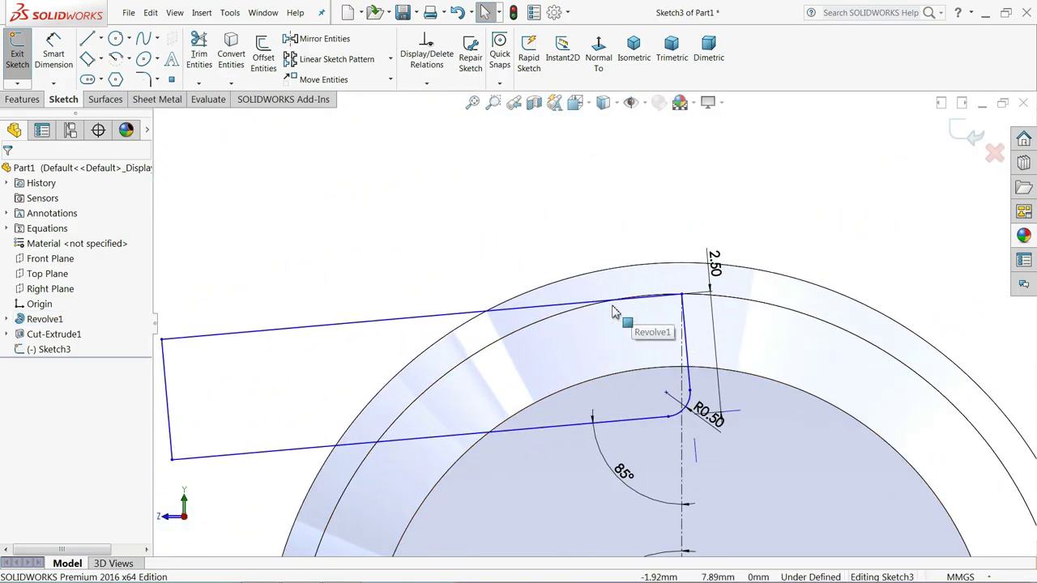
# Step: Draw a second three-point rectangle starting from the flute profile's top-left corner
pyautogui.click(88, 59)
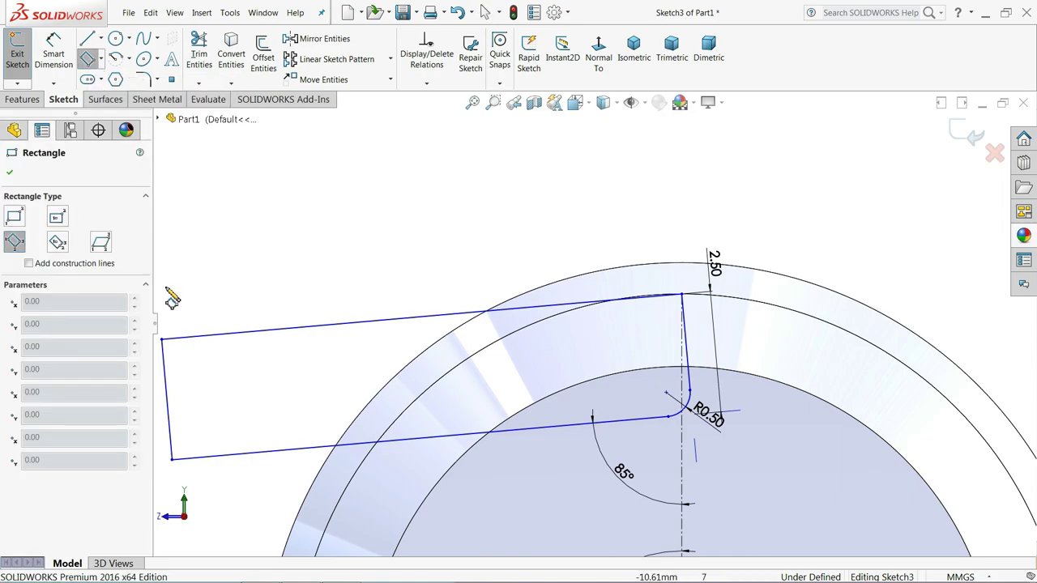
pyautogui.click(163, 340)
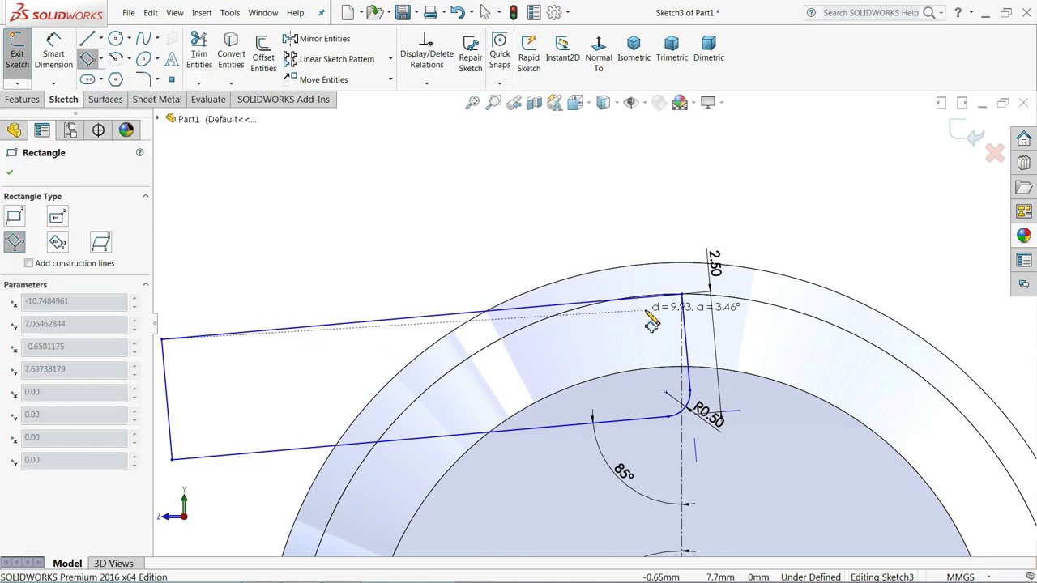
pyautogui.click(681, 294)
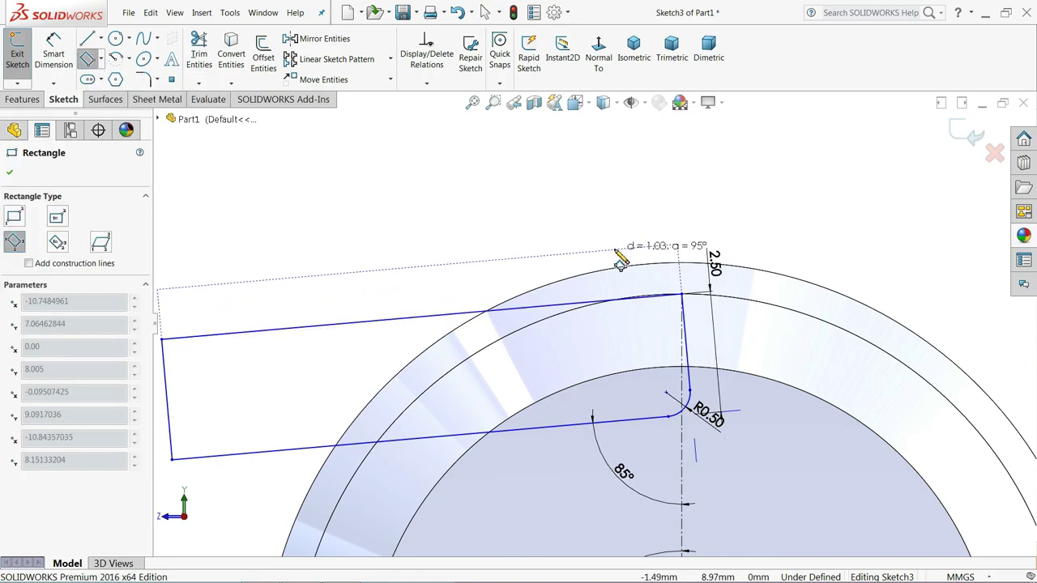
pyautogui.click(565, 241)
pyautogui.scroll(1, 595, 267)
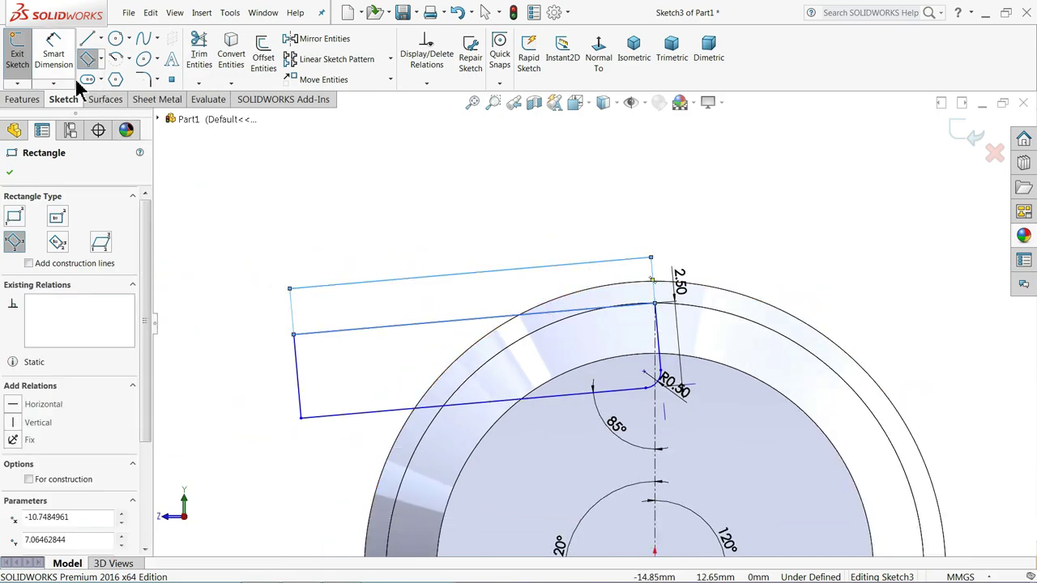
# Step: Dimension the new rectangle's short left edge at 1 mm
pyautogui.click(53, 50)
pyautogui.click(293, 314)
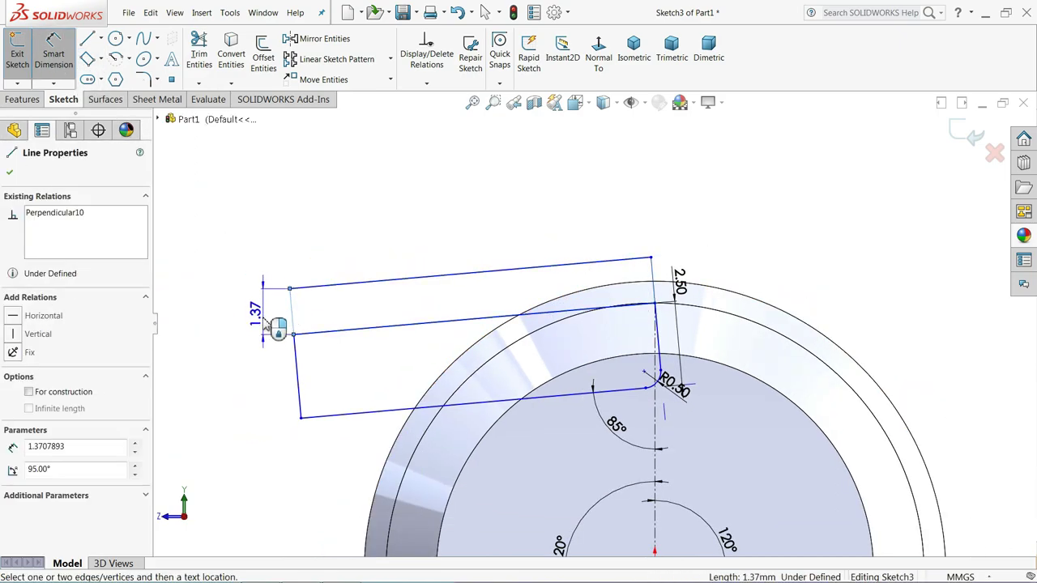
pyautogui.click(273, 354)
pyautogui.write('1')
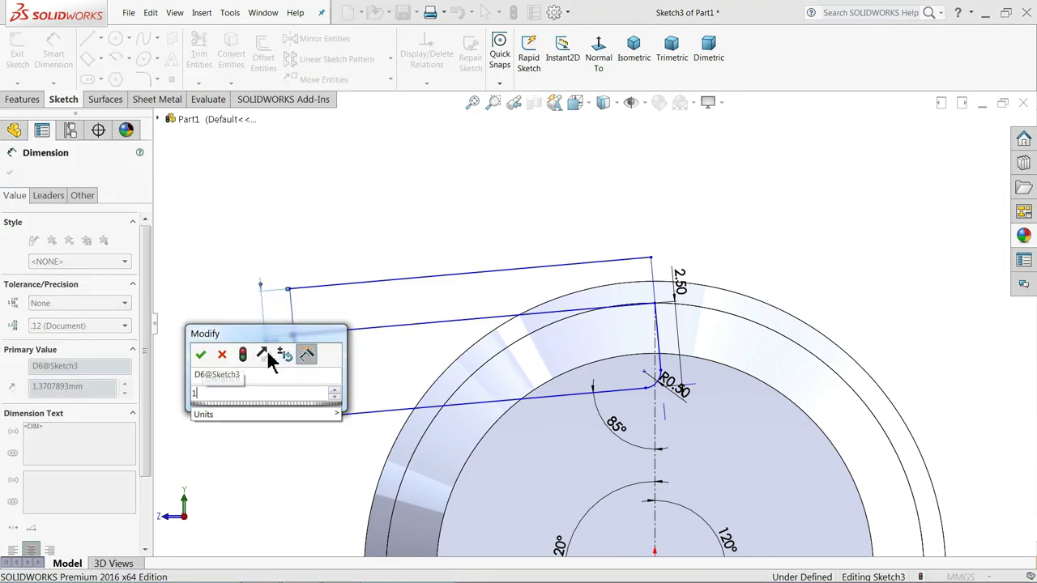
pyautogui.press('Return')
pyautogui.scroll(-2, 481, 314)
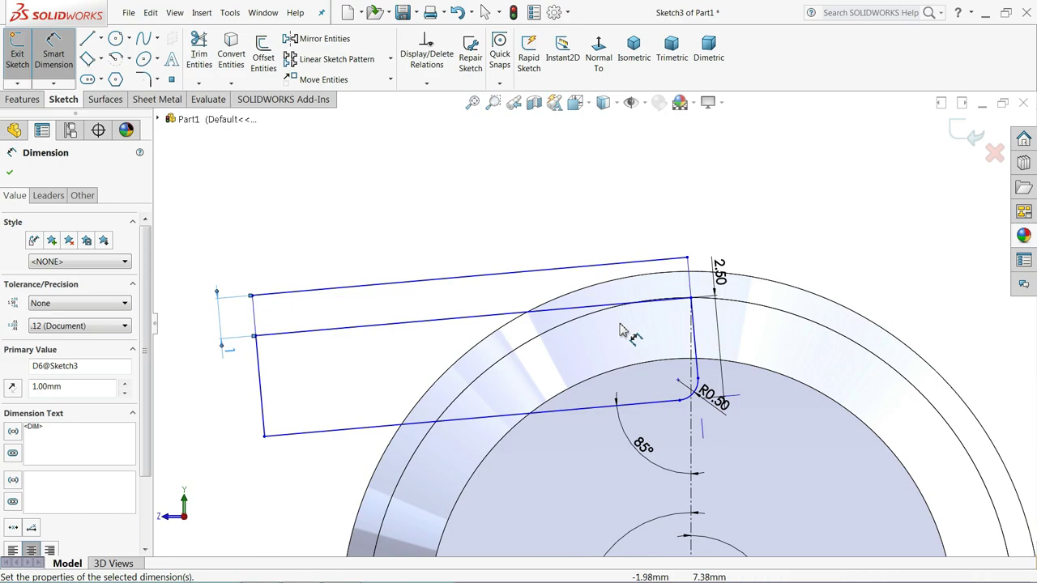
pyautogui.click(8, 174)
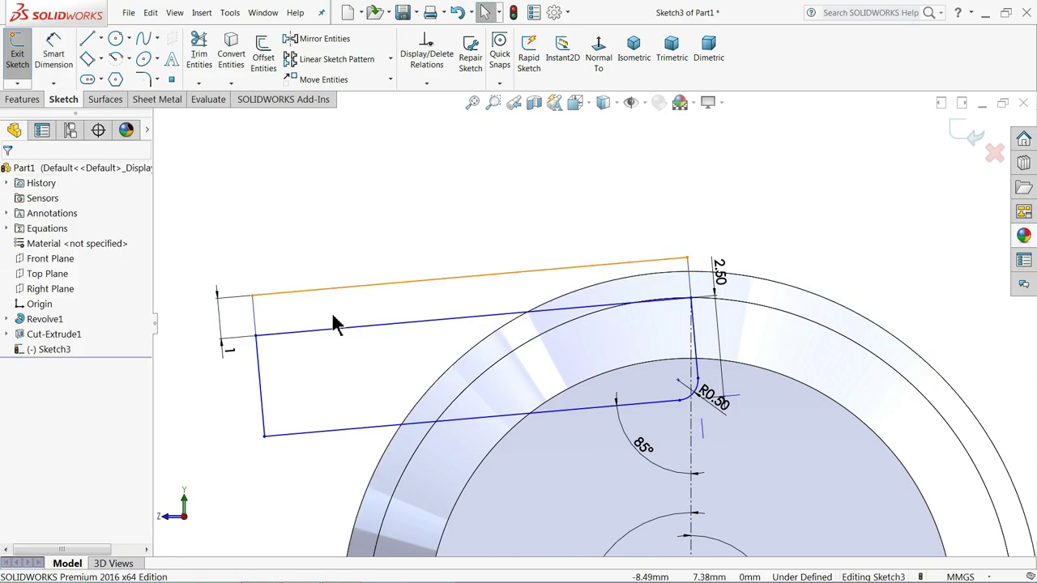
pyautogui.click(405, 328)
pyautogui.press('Escape')
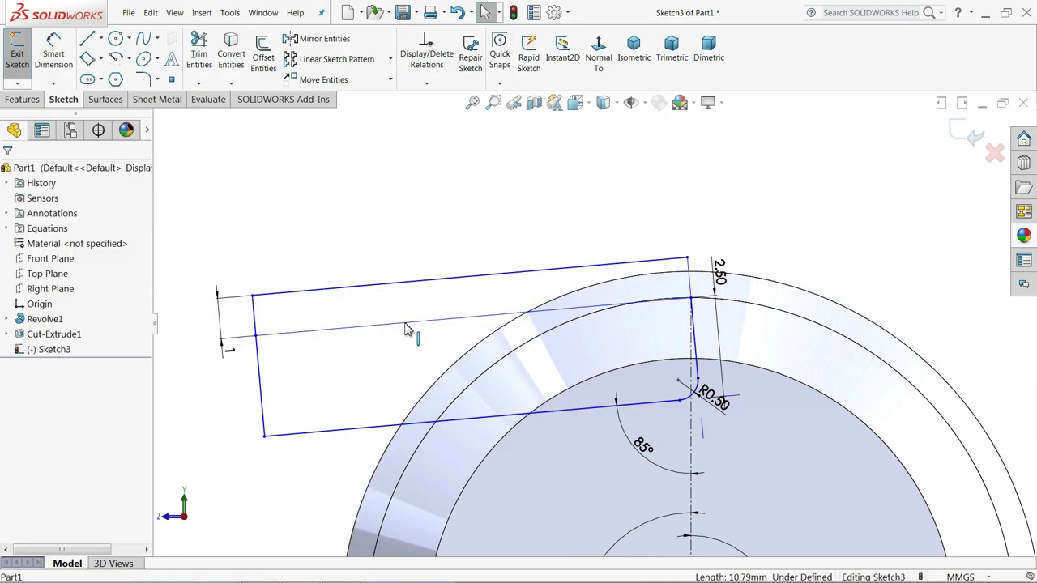
# Step: Delete the diagonal construction line crossing the profile and zoom out to review it
pyautogui.click(412, 329)
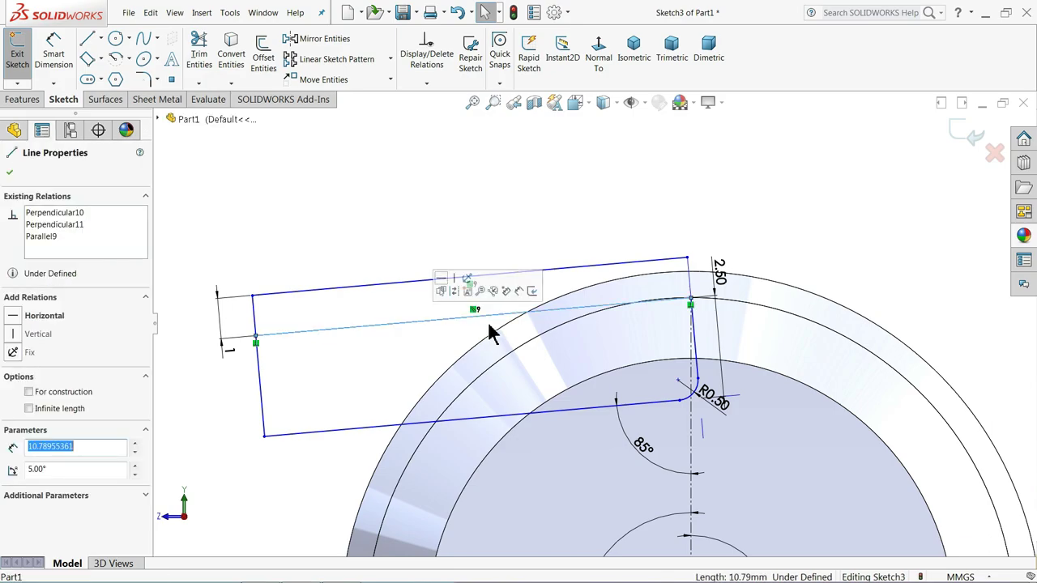
pyautogui.press('Escape')
pyautogui.scroll(-2, 655, 329)
pyautogui.scroll(-1, 525, 302)
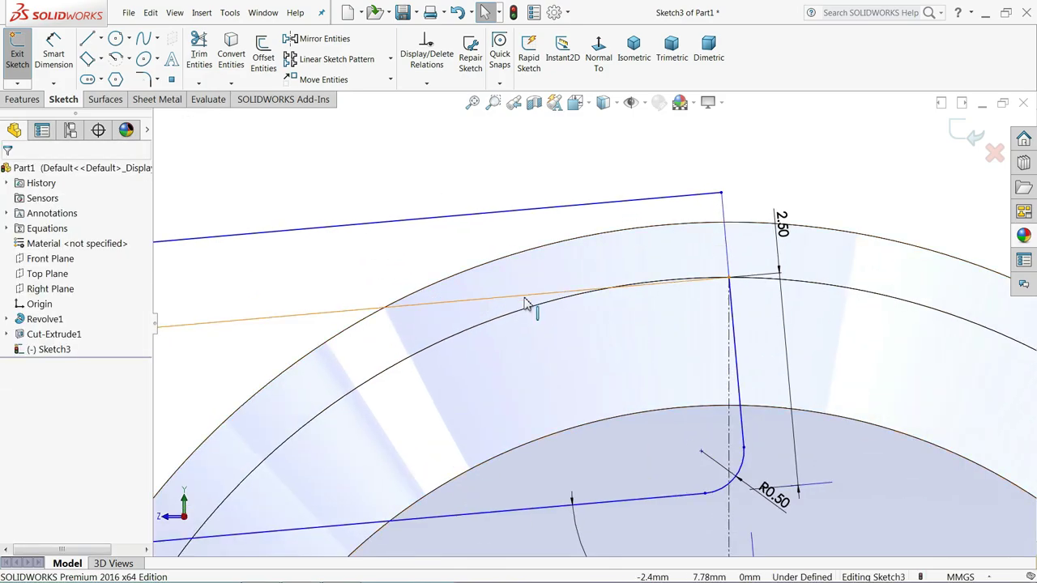
pyautogui.click(526, 304)
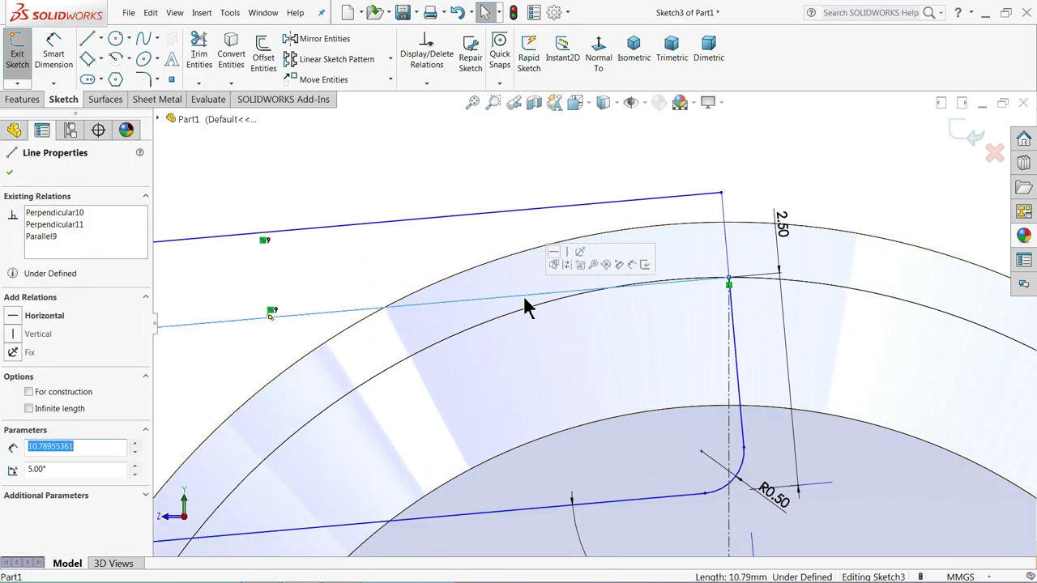
pyautogui.press('Delete')
pyautogui.scroll(1, 525, 300)
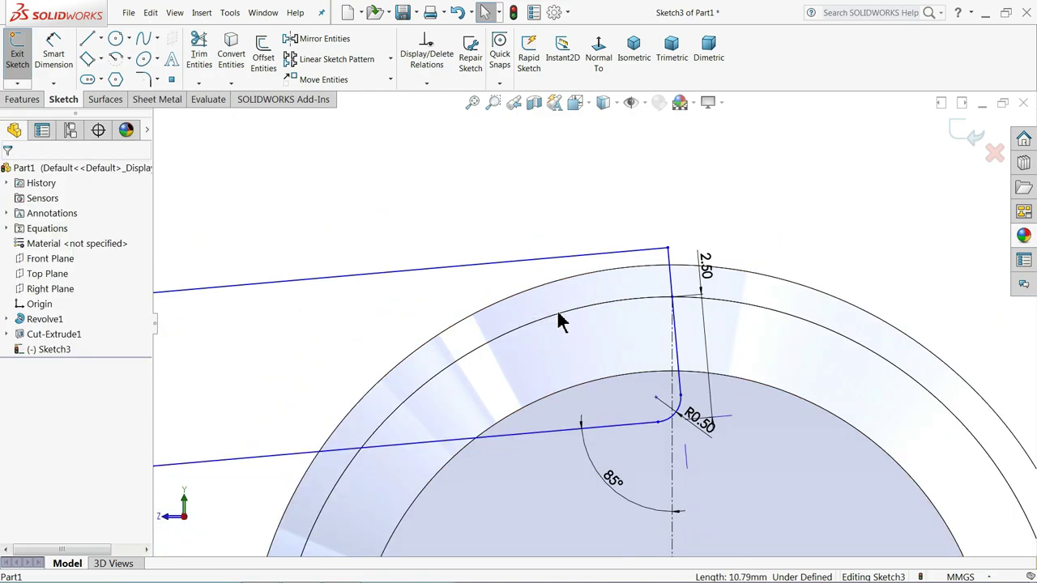
pyautogui.scroll(1, 583, 323)
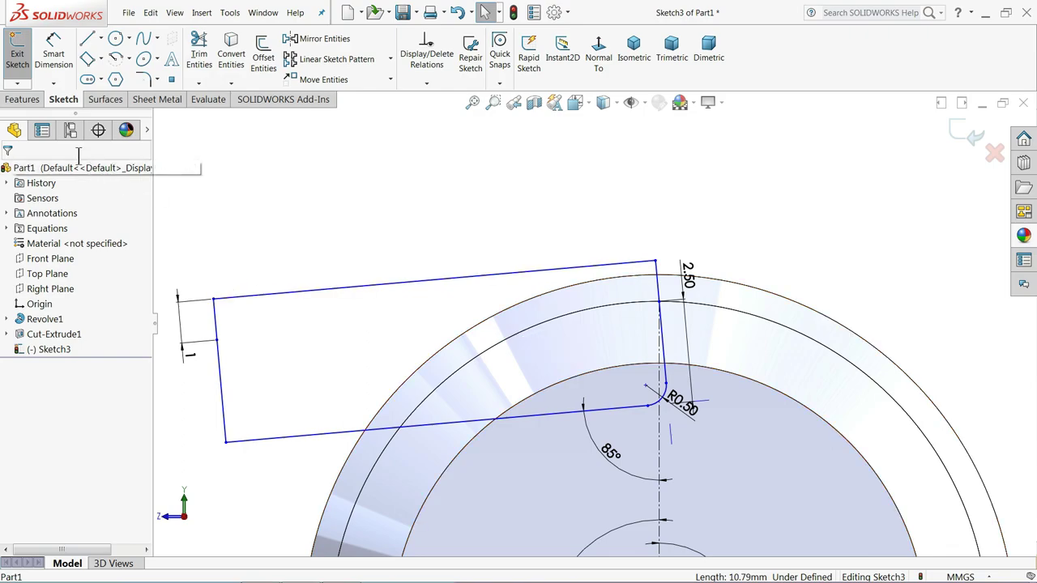
# Step: Fully define Sketch3 using Fully Define Sketch's calculated dimensions and relations
pyautogui.click(426, 83)
pyautogui.click(432, 126)
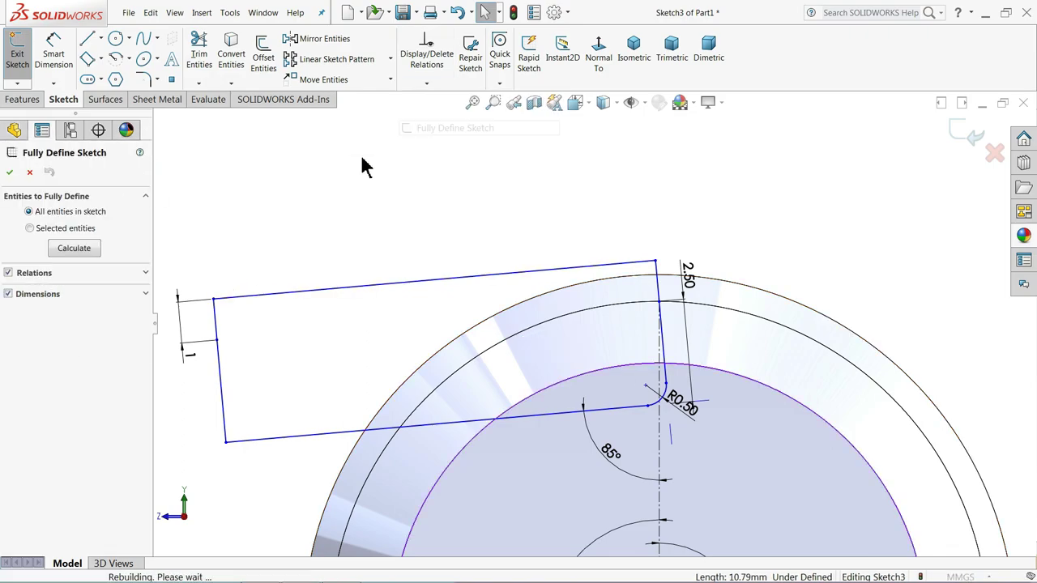
pyautogui.click(63, 251)
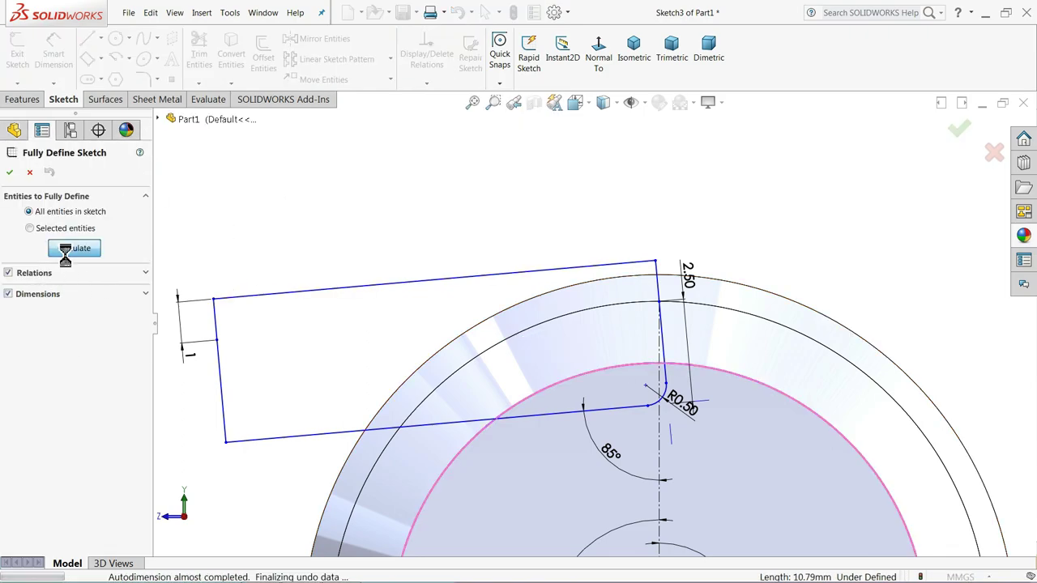
pyautogui.click(9, 171)
# Step: Extruded-cut Sketch3 60 mm blind into the shaft and orbit to inspect the groove
pyautogui.click(34, 99)
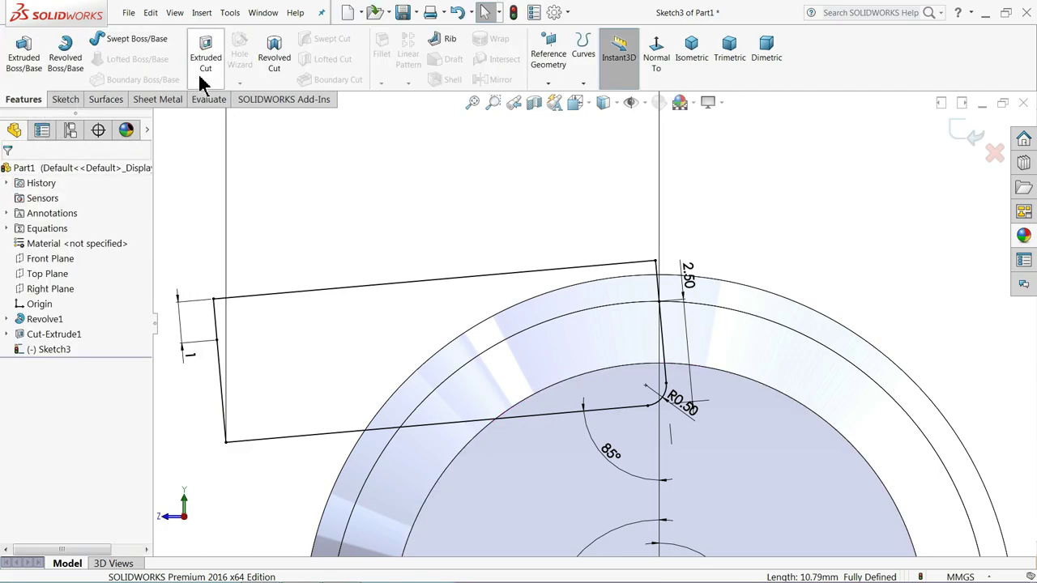
pyautogui.click(205, 57)
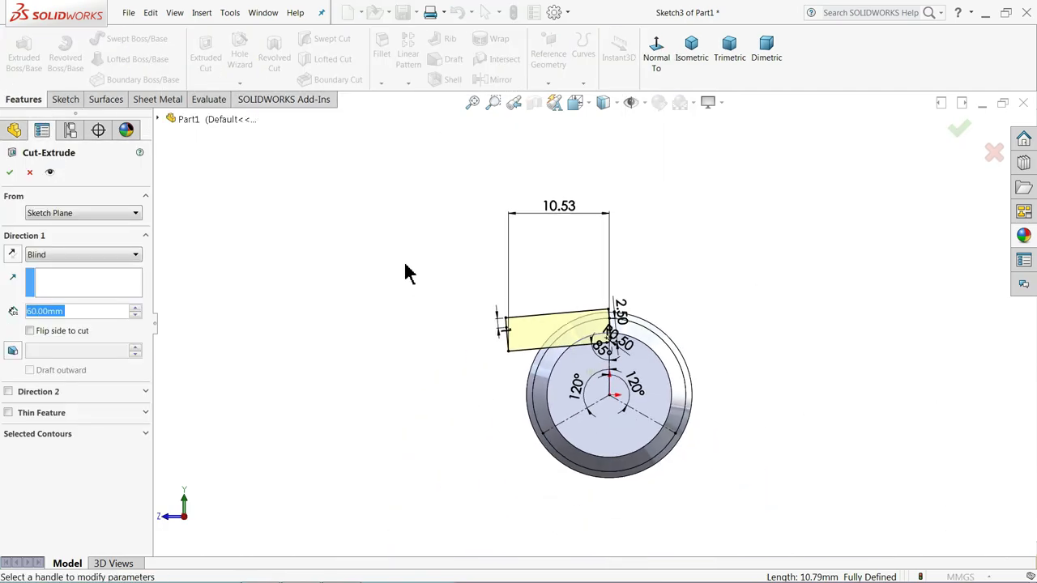
pyautogui.moveTo(405, 273)
pyautogui.mouseDown(button='middle')
pyautogui.moveTo(462, 311)
pyautogui.moveTo(214, 324)
pyautogui.mouseUp(button='middle')
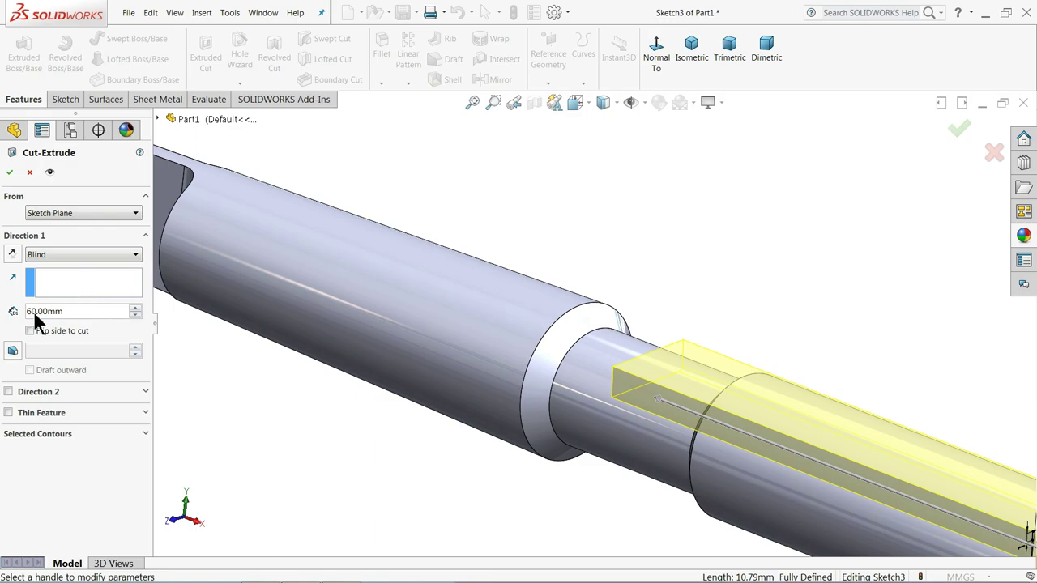
pyautogui.click(9, 175)
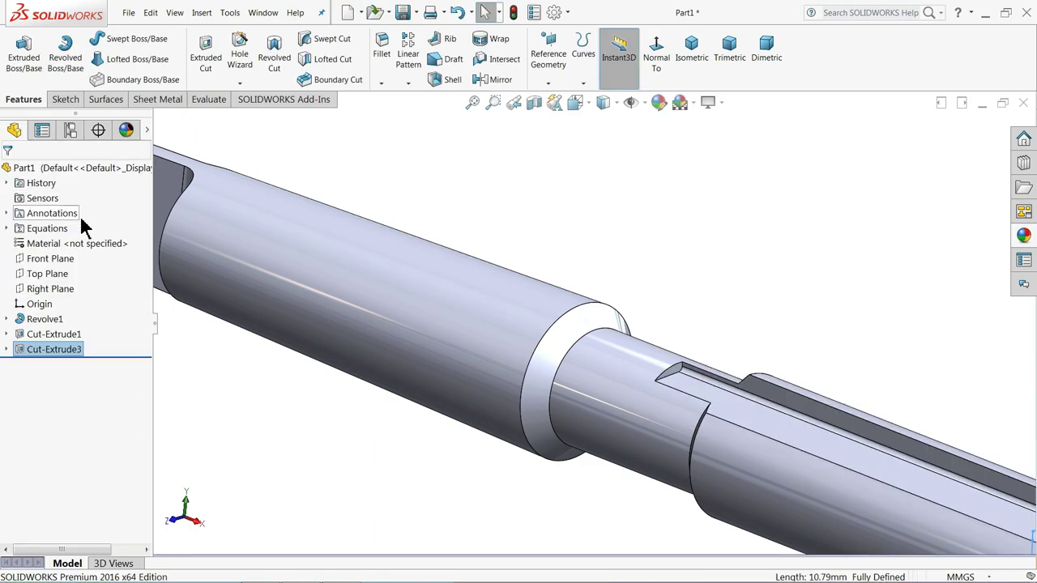
pyautogui.press('f')
pyautogui.moveTo(443, 332); pyautogui.dragTo(472, 393, button='middle')
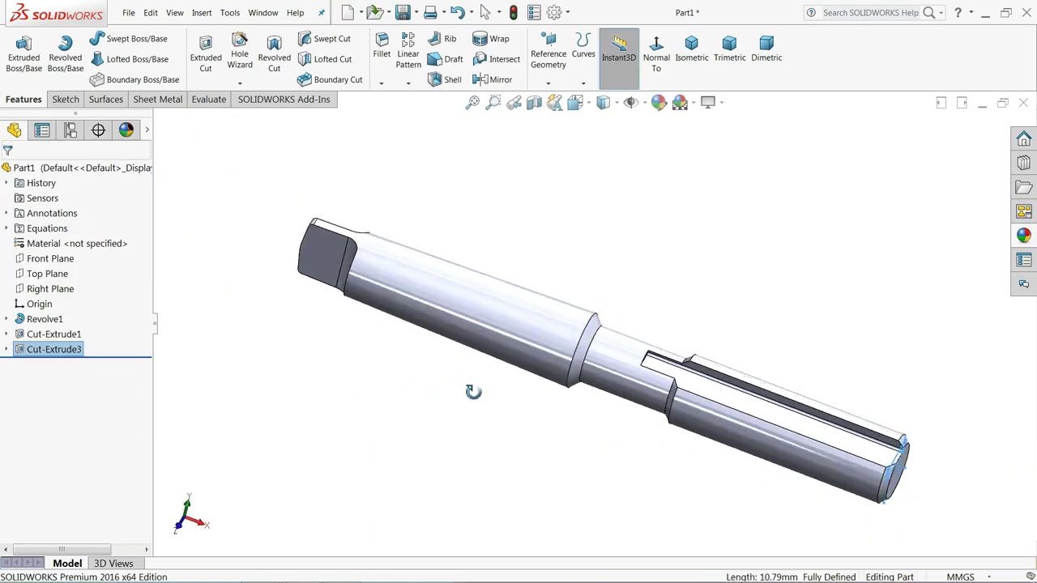
pyautogui.scroll(-5, 671, 340)
pyautogui.moveTo(671, 340)
pyautogui.mouseDown(button='middle')
pyautogui.moveTo(629, 294)
pyautogui.moveTo(601, 386)
pyautogui.moveTo(610, 251)
pyautogui.moveTo(597, 254)
pyautogui.moveTo(621, 273)
pyautogui.mouseUp(button='middle')
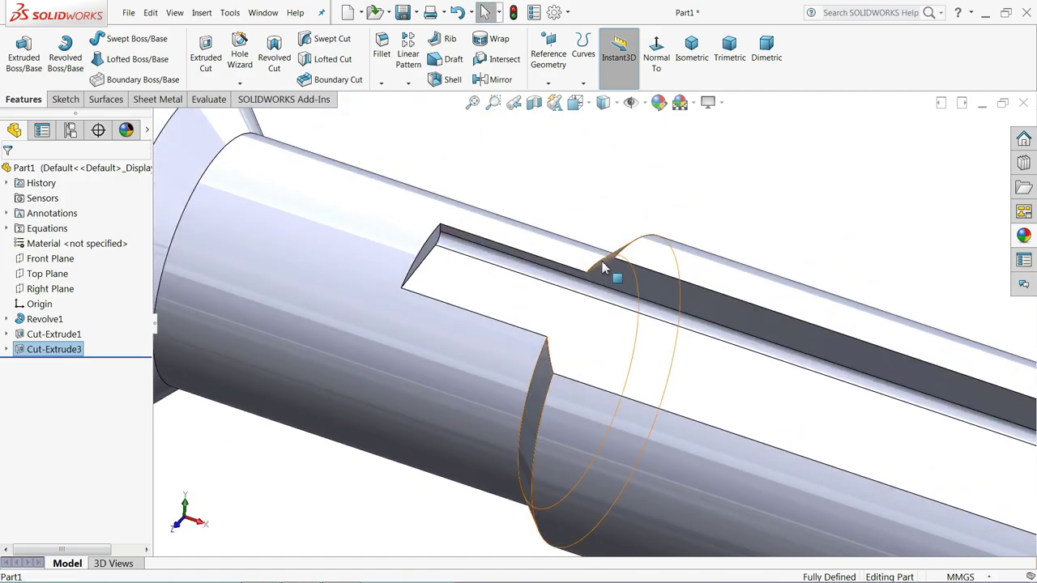
pyautogui.scroll(-3, 589, 220)
pyautogui.moveTo(532, 235)
pyautogui.mouseDown(button='middle')
pyautogui.moveTo(513, 192)
pyautogui.moveTo(403, 310)
pyautogui.mouseUp(button='middle')
pyautogui.scroll(-3, 571, 393)
# Step: Start a new sketch on the shoulder face where the groove begins, viewed normal to it
pyautogui.click(570, 390)
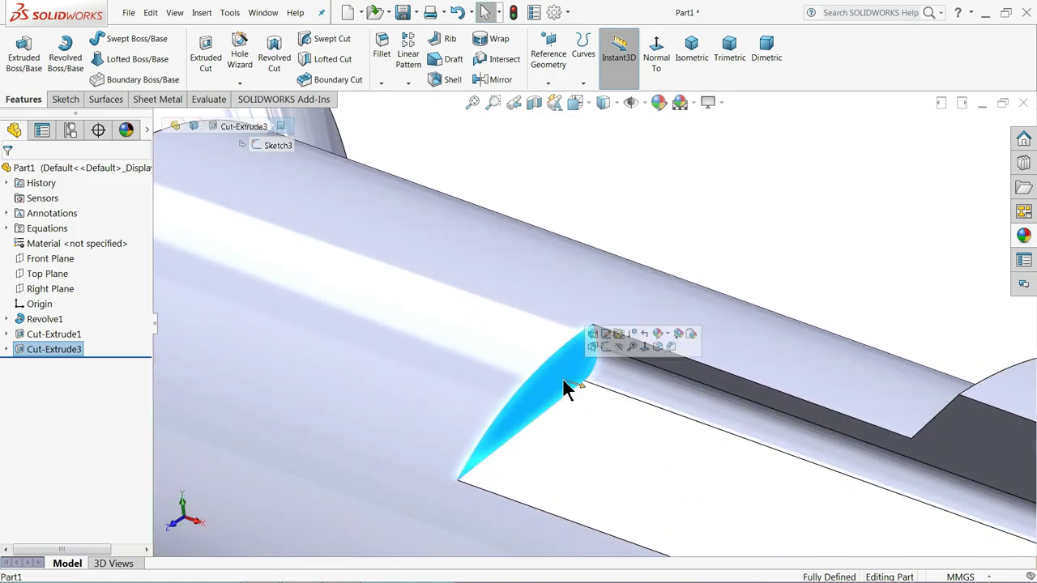
pyautogui.click(606, 346)
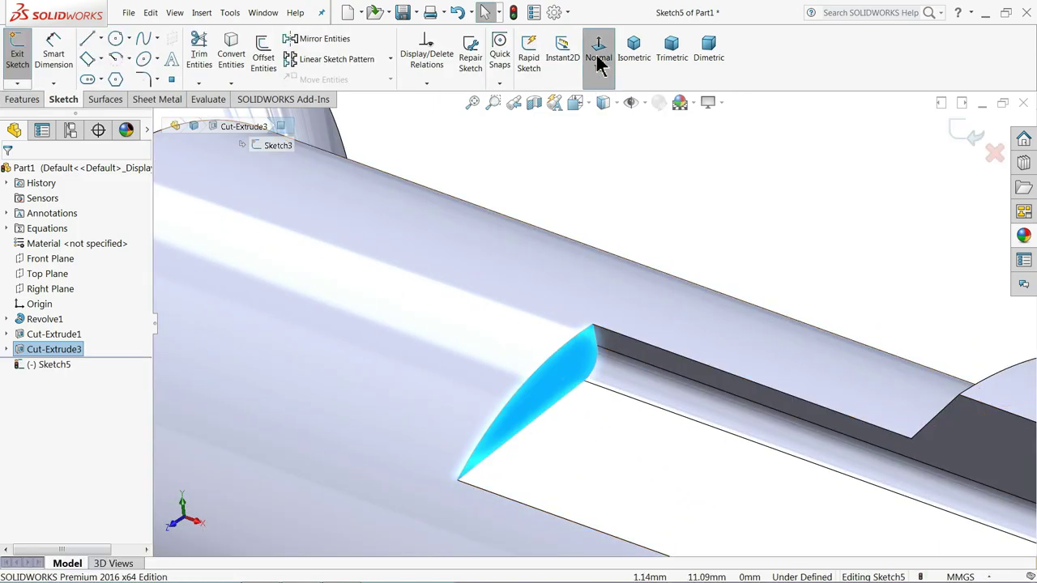
pyautogui.click(598, 50)
pyautogui.scroll(-4, 600, 134)
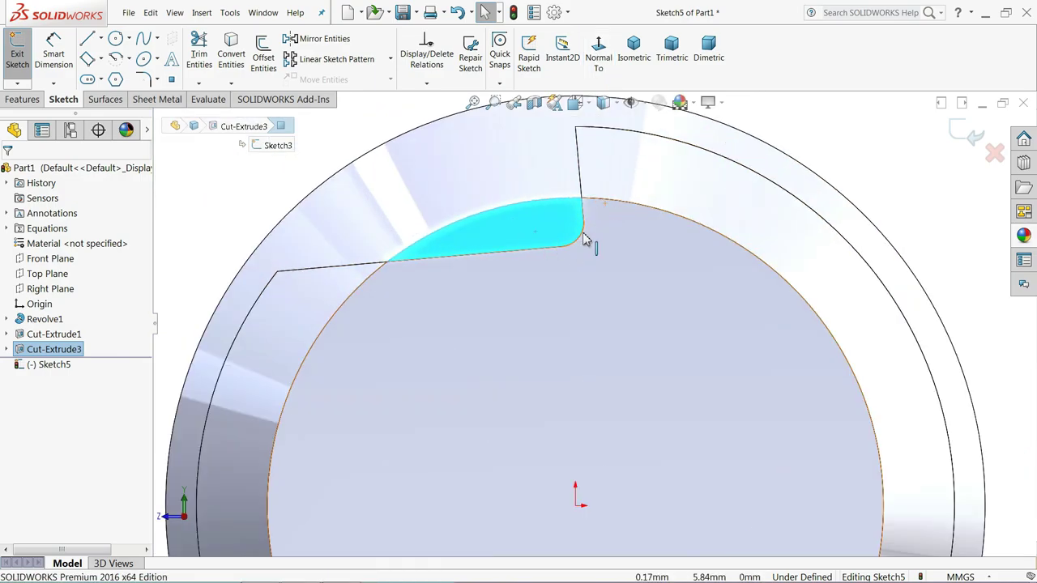
pyautogui.scroll(4, 542, 270)
pyautogui.scroll(-4, 567, 270)
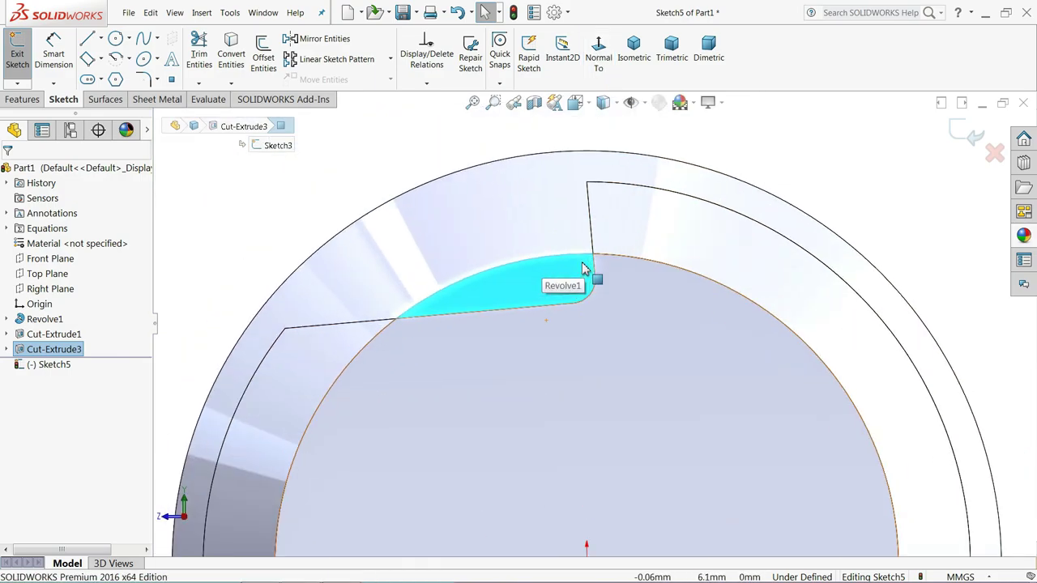
# Step: Convert the groove's bottom edge, left edge, fillet arc and upright edge into the sketch
pyautogui.click(421, 324)
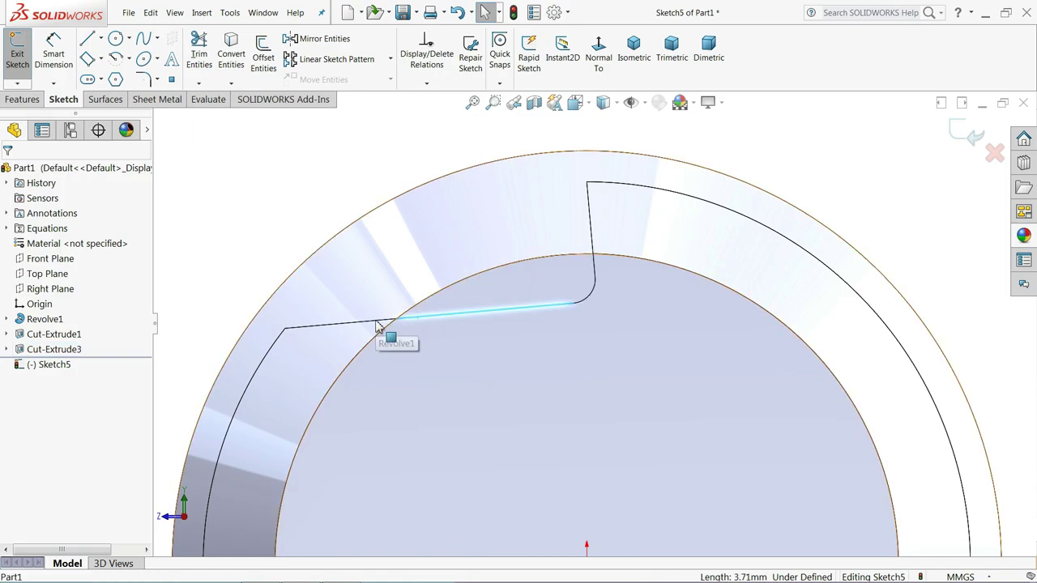
pyautogui.keyDown('ctrl'); pyautogui.click(381, 324); pyautogui.keyUp('ctrl')
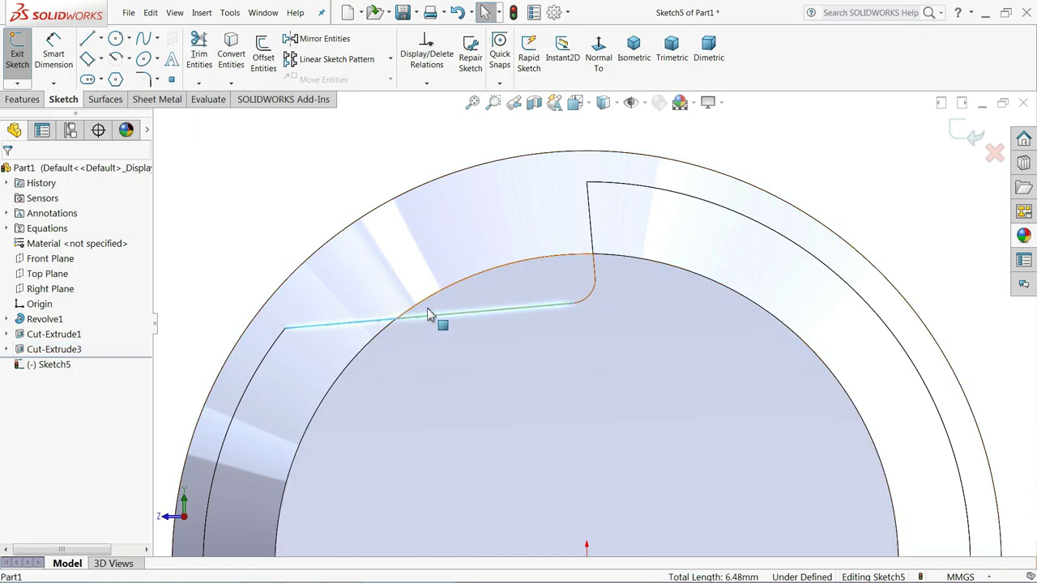
pyautogui.keyDown('ctrl'); pyautogui.click(588, 303); pyautogui.keyUp('ctrl')
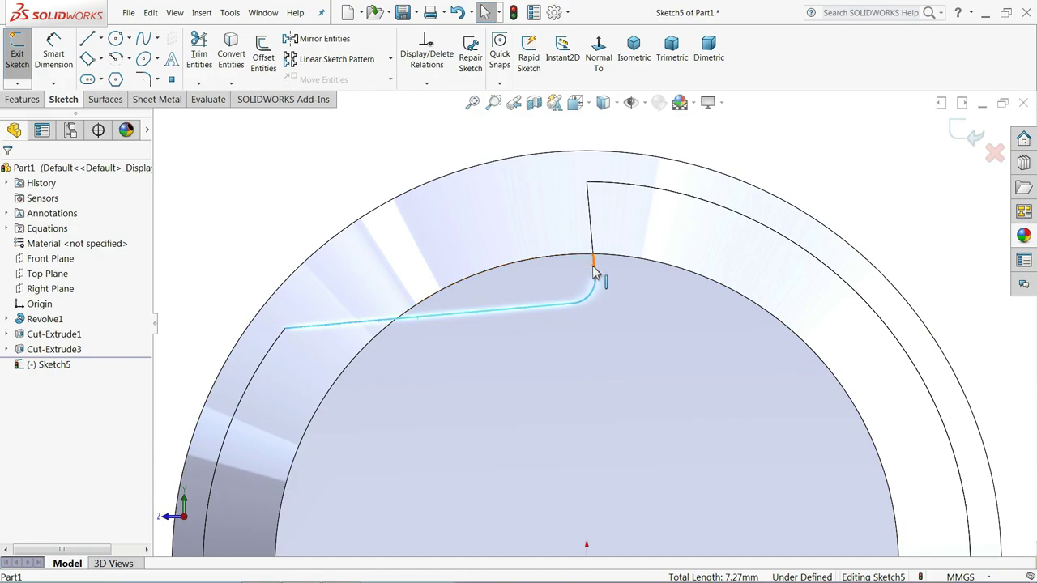
pyautogui.keyDown('ctrl'); pyautogui.click(593, 273); pyautogui.keyUp('ctrl')
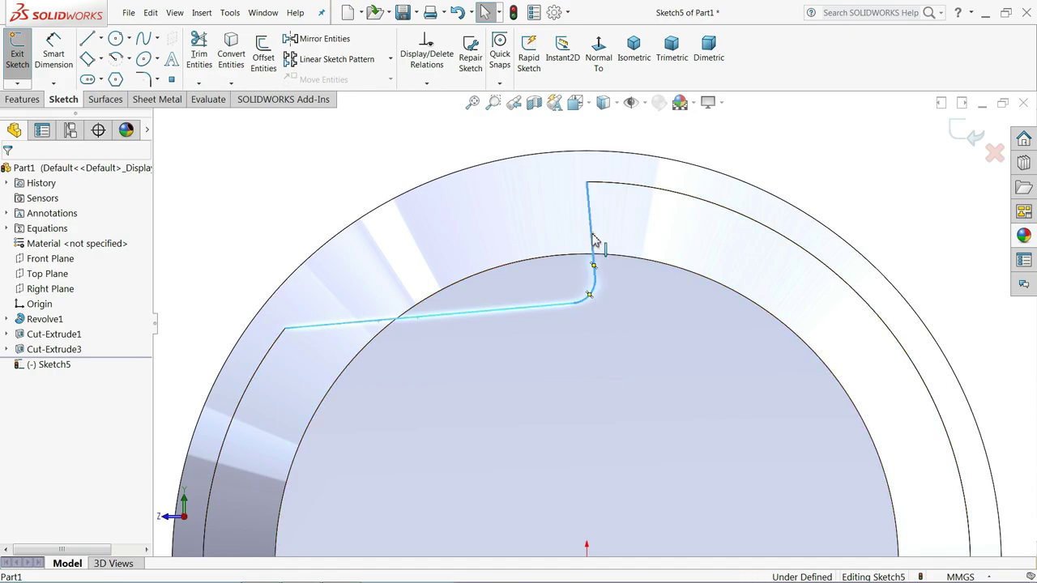
pyautogui.click(226, 67)
pyautogui.scroll(-2, 600, 284)
pyautogui.scroll(-2, 606, 289)
pyautogui.scroll(-1, 562, 372)
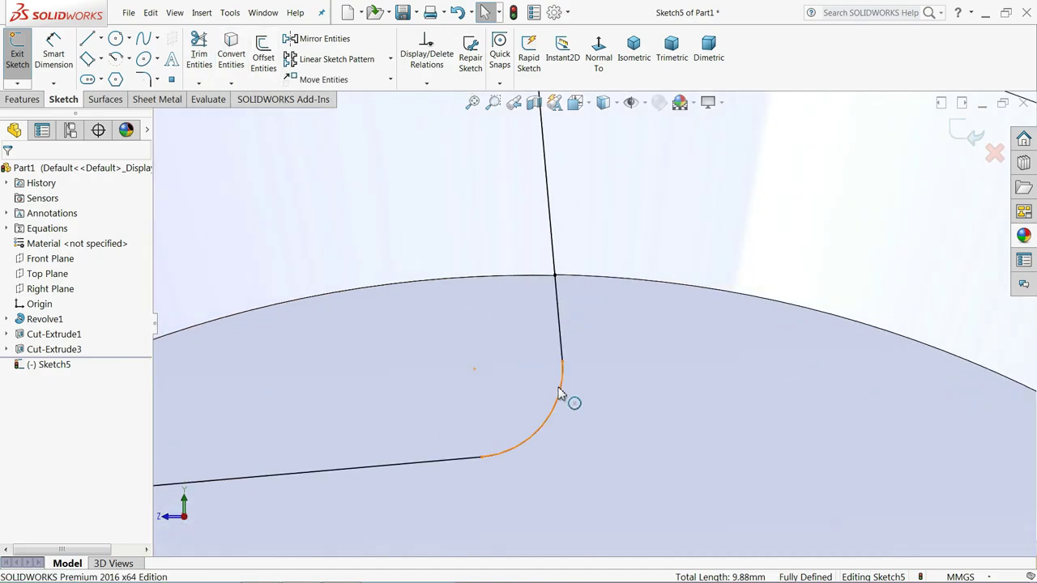
pyautogui.scroll(1, 558, 300)
pyautogui.scroll(3, 563, 304)
pyautogui.scroll(3, 565, 310)
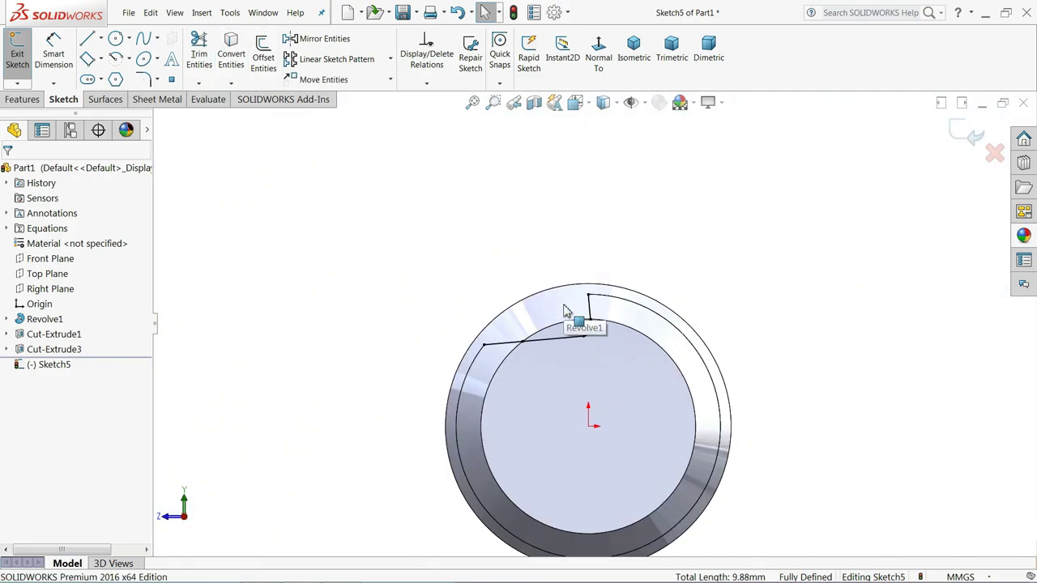
pyautogui.scroll(1, 566, 311)
# Step: Draw a line from the top of the groove's upright edge upward beyond the shaft
pyautogui.click(89, 45)
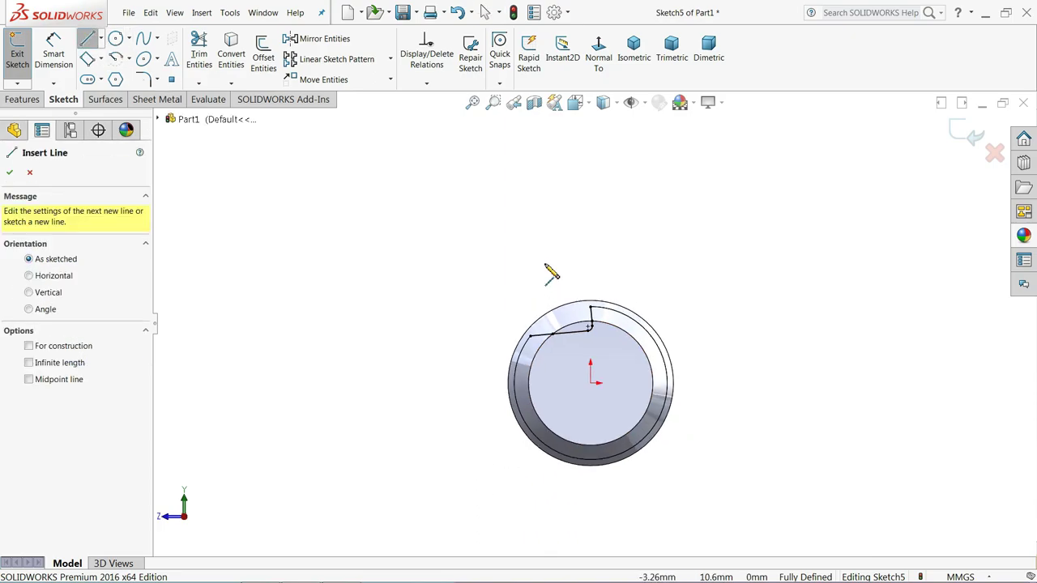
pyautogui.scroll(-1, 597, 307)
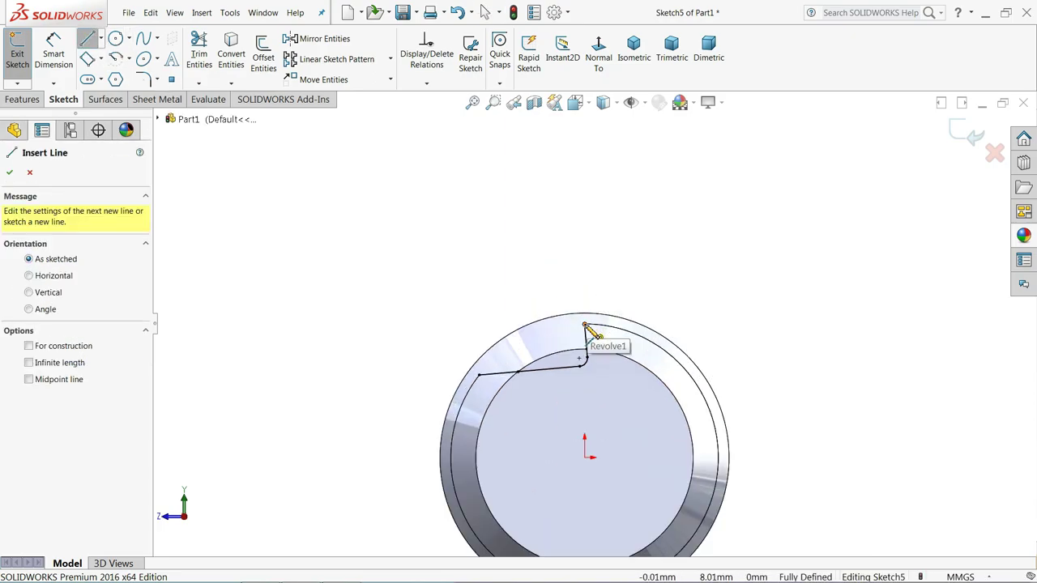
pyautogui.click(584, 325)
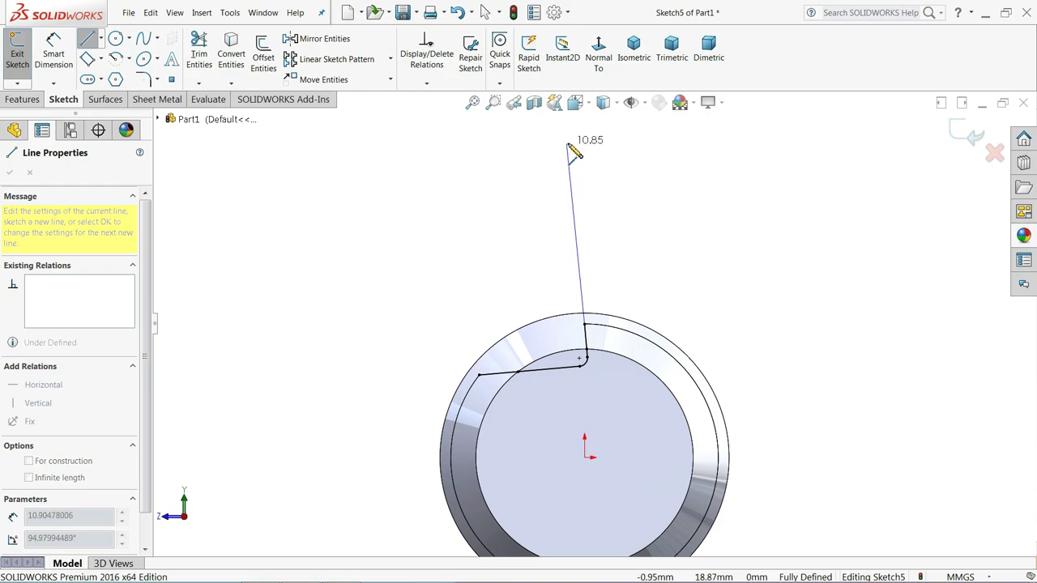
pyautogui.scroll(2, 574, 156)
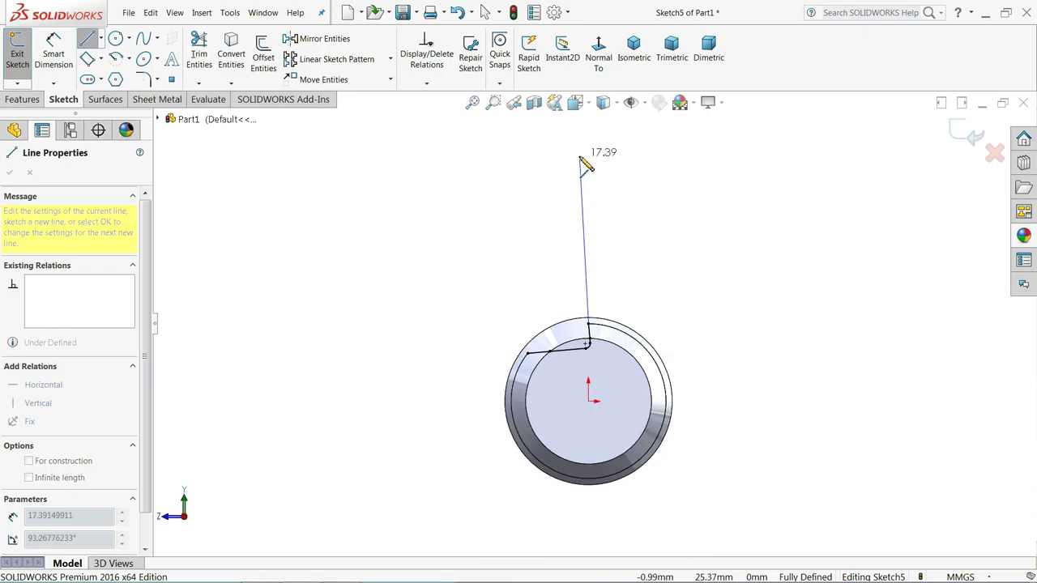
pyautogui.click(578, 155)
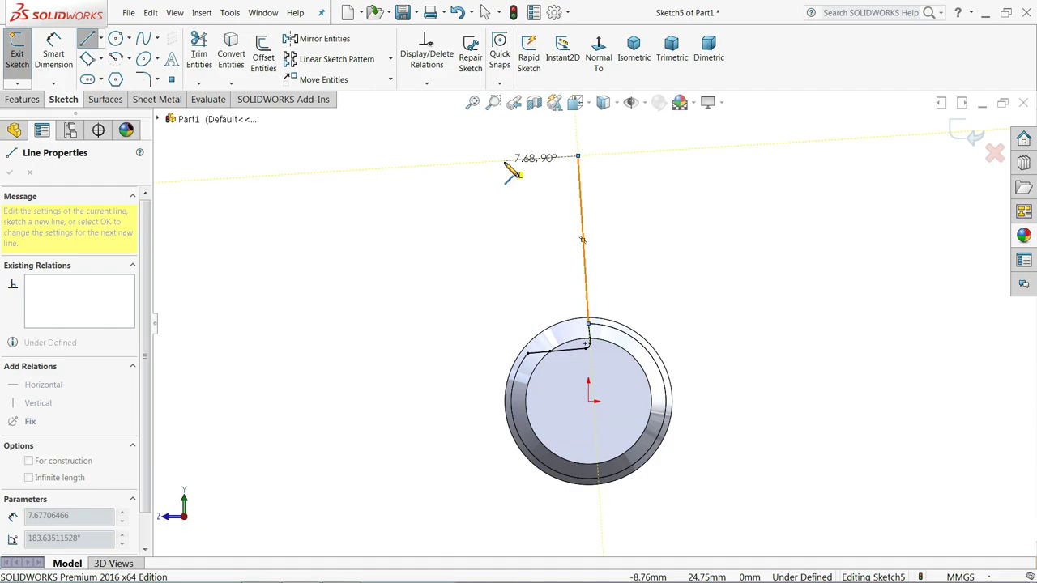
# Step: Complete the outline with its top edge and a left side ending at the shaft circle
pyautogui.click(504, 160)
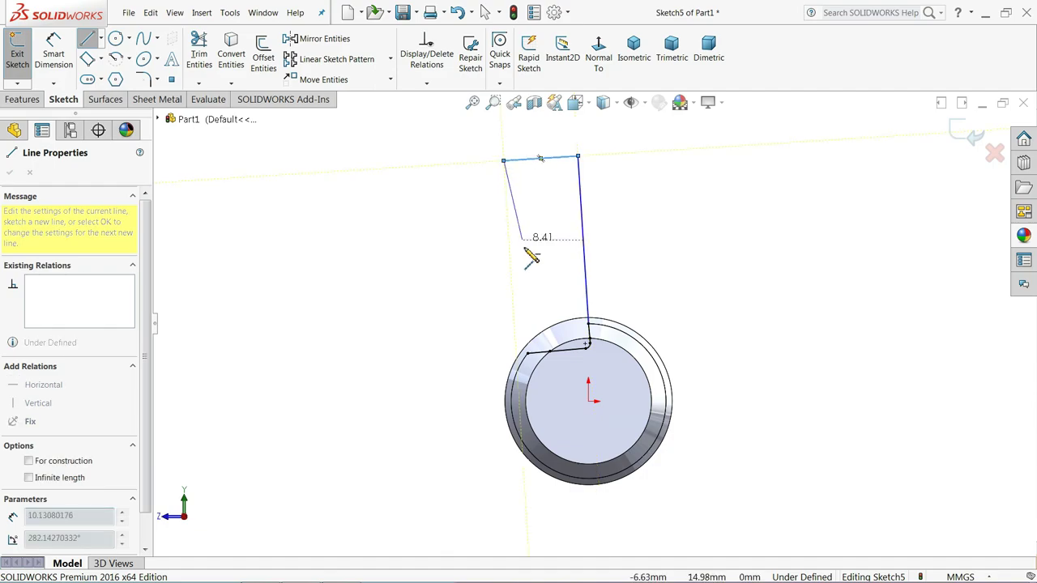
pyautogui.click(529, 354)
pyautogui.rightClick(422, 279)
pyautogui.click(449, 285)
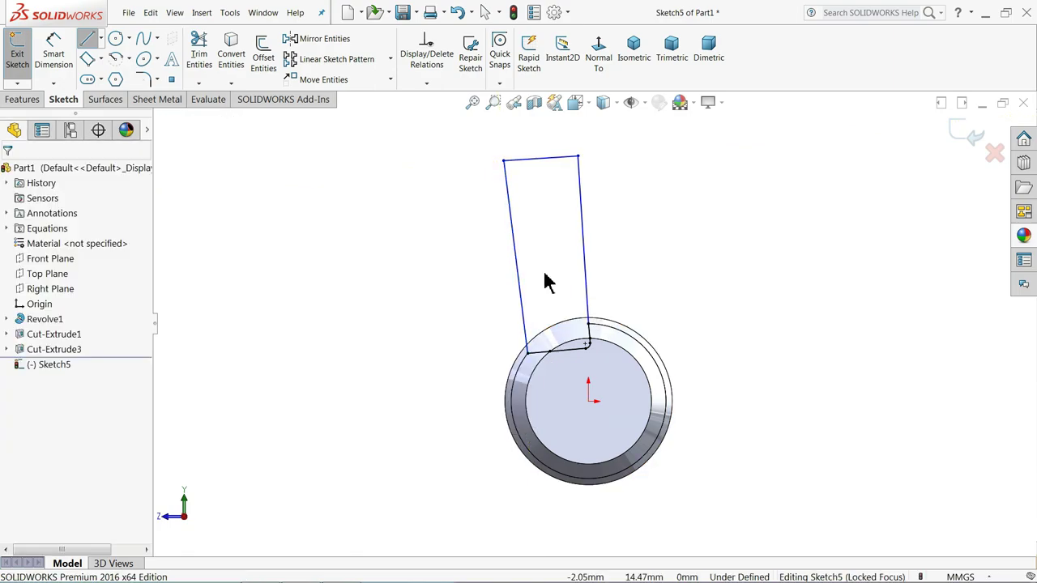
# Step: Make the outline's top edge perpendicular to both its right and left sides
pyautogui.scroll(-3, 583, 160)
pyautogui.moveTo(592, 175); pyautogui.dragTo(527, 253)
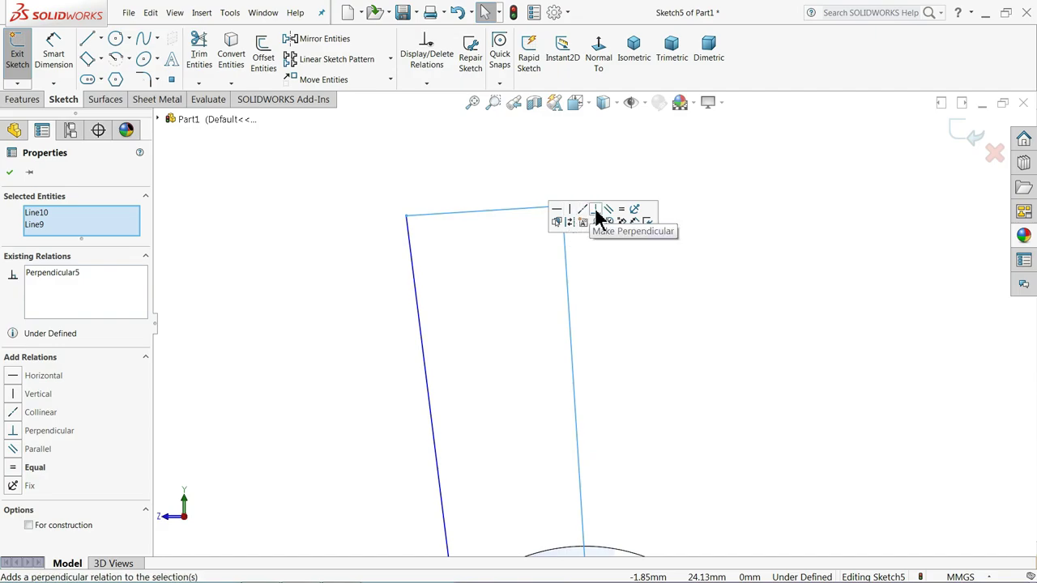
pyautogui.click(486, 196)
pyautogui.moveTo(435, 186); pyautogui.dragTo(377, 258)
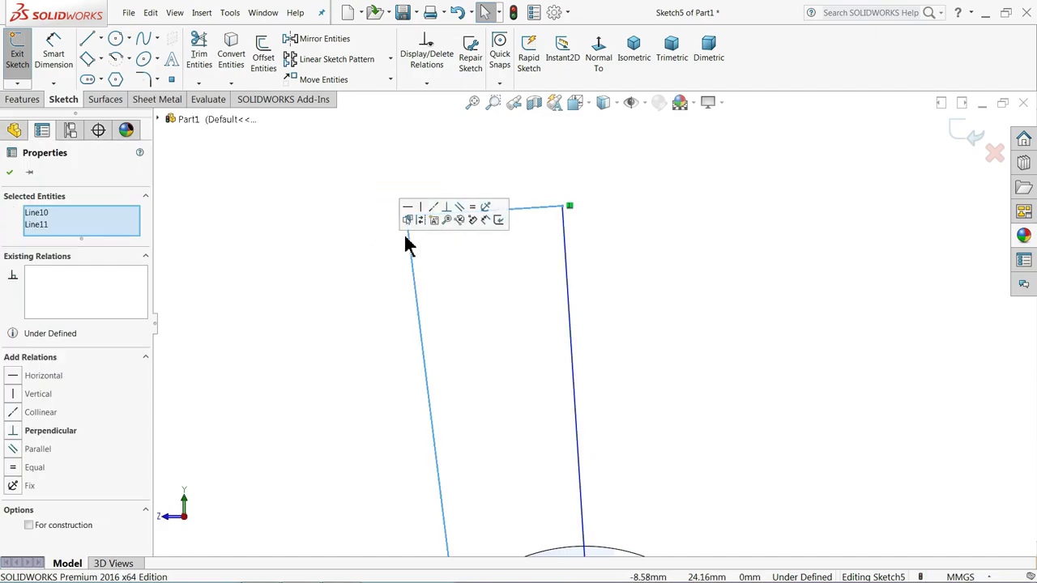
pyautogui.click(446, 207)
pyautogui.click(381, 275)
# Step: Make the long right side (Line9) collinear with the short lower-right line (Line5)
pyautogui.scroll(3, 395, 298)
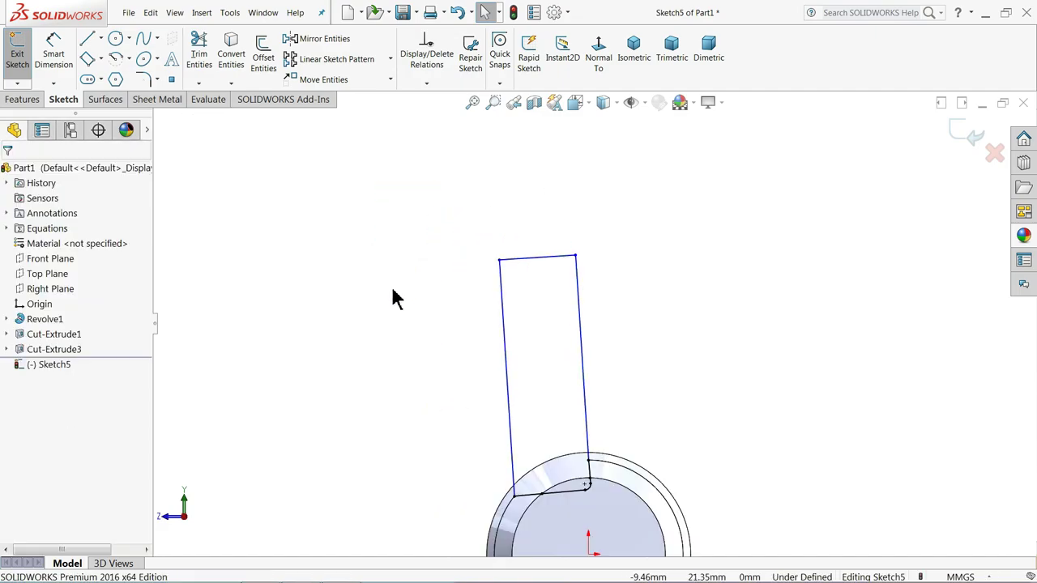
pyautogui.scroll(-3, 586, 432)
pyautogui.scroll(-3, 589, 413)
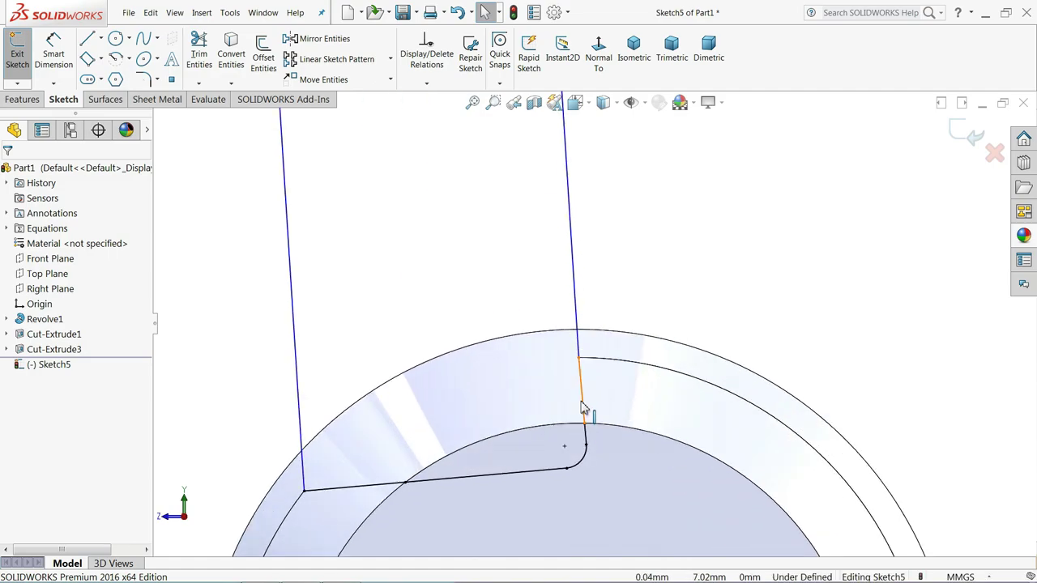
pyautogui.click(583, 407)
pyautogui.keyDown('ctrl'); pyautogui.click(576, 335); pyautogui.keyUp('ctrl')
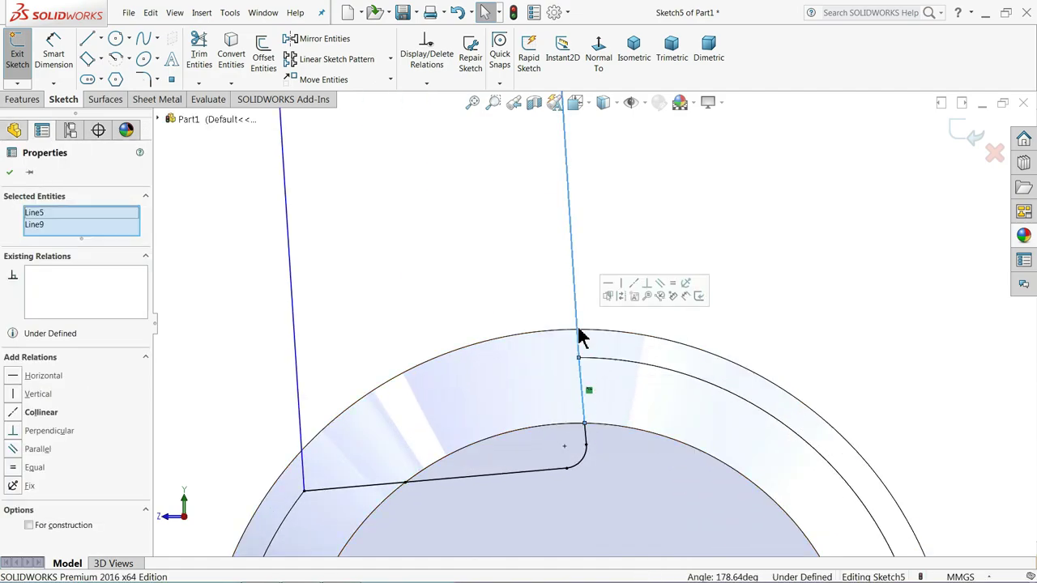
pyautogui.click(634, 284)
pyautogui.click(638, 258)
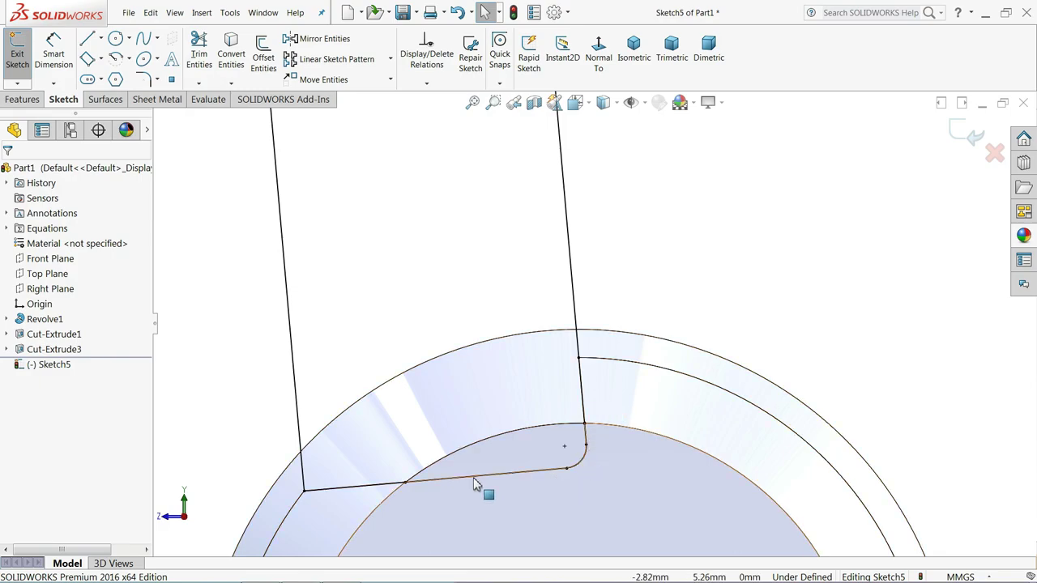
pyautogui.scroll(2, 389, 446)
pyautogui.scroll(2, 583, 361)
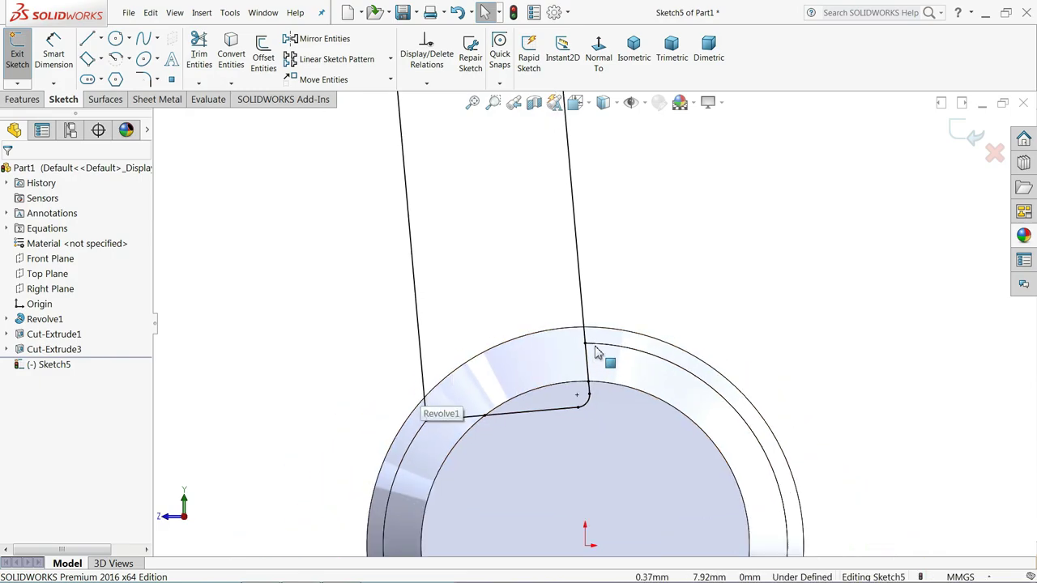
pyautogui.scroll(2, 553, 377)
# Step: Dimension the outline's side between its top and bottom edges at 29 mm
pyautogui.click(53, 53)
pyautogui.scroll(2, 474, 254)
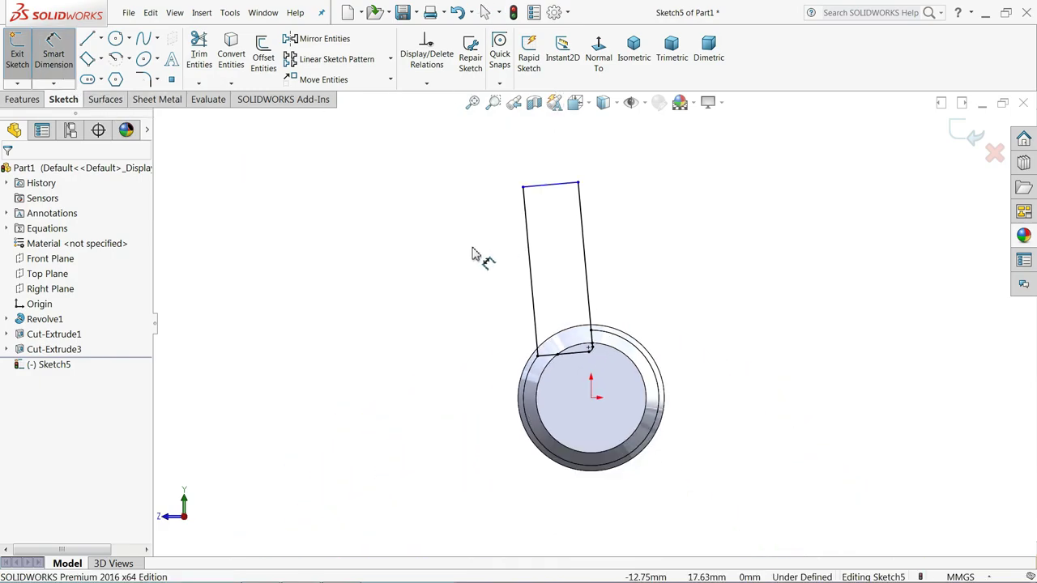
pyautogui.scroll(-2, 571, 253)
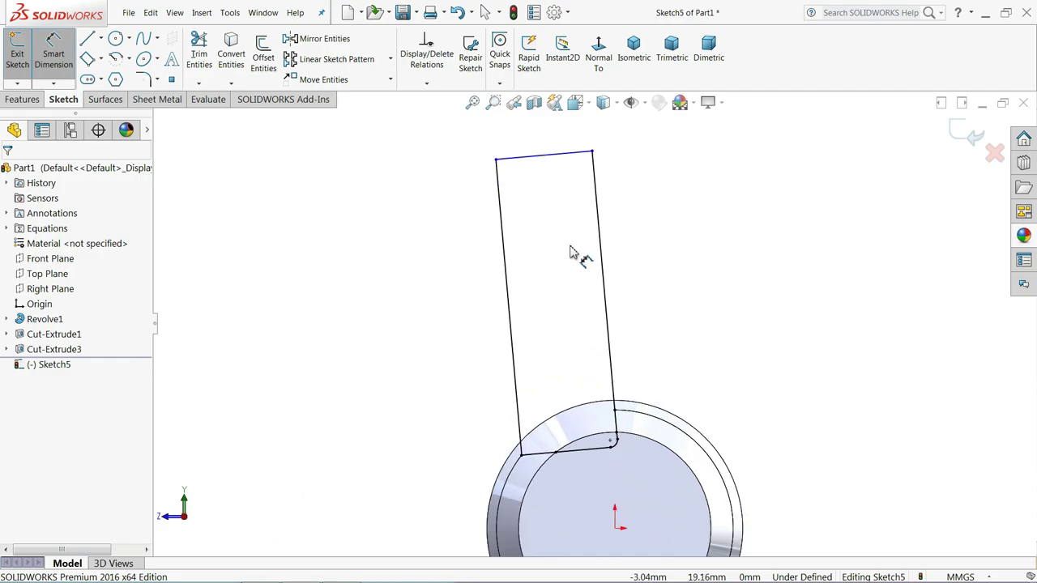
pyautogui.click(557, 162)
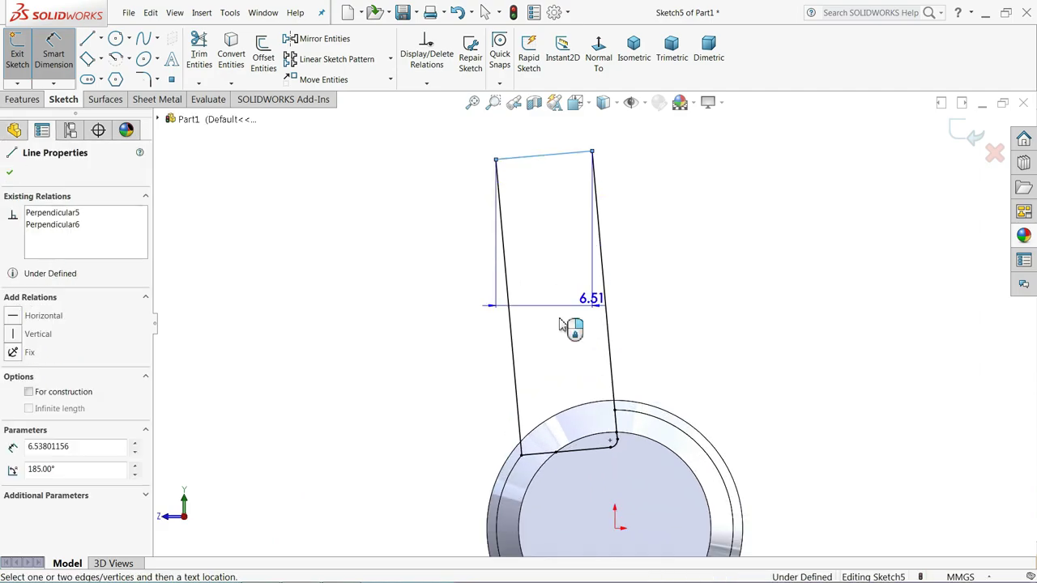
pyautogui.click(580, 454)
pyautogui.click(661, 298)
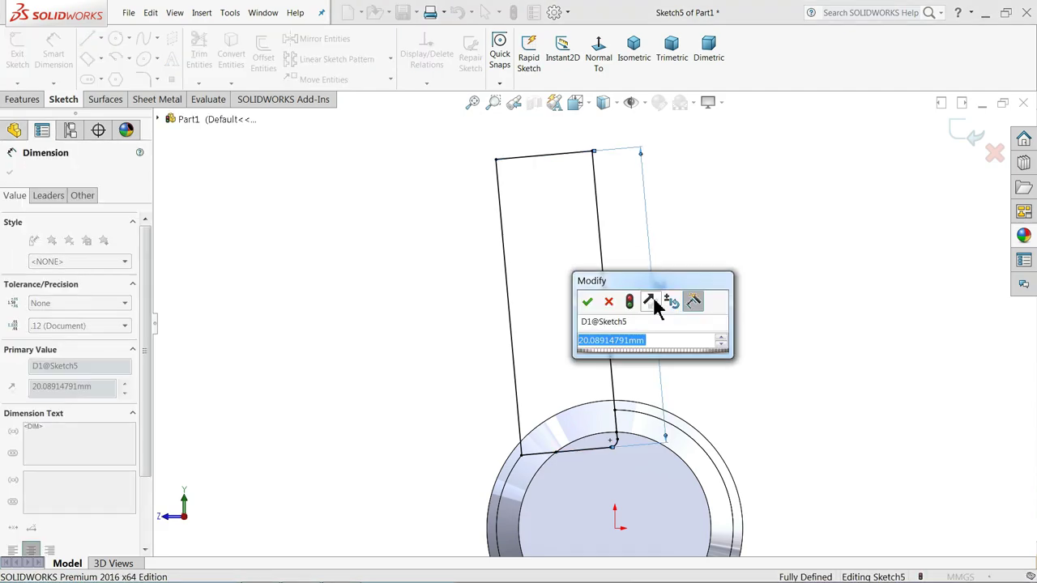
pyautogui.write('29')
pyautogui.press('Return')
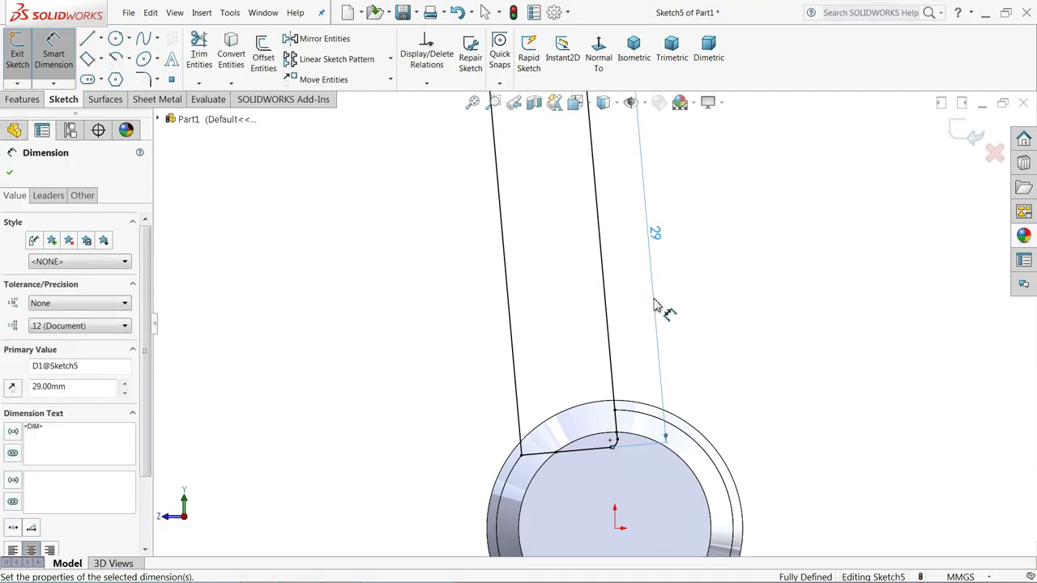
# Step: Change that length dimension to 28.8 mm, fully defining Sketch5
pyautogui.scroll(5, 615, 318)
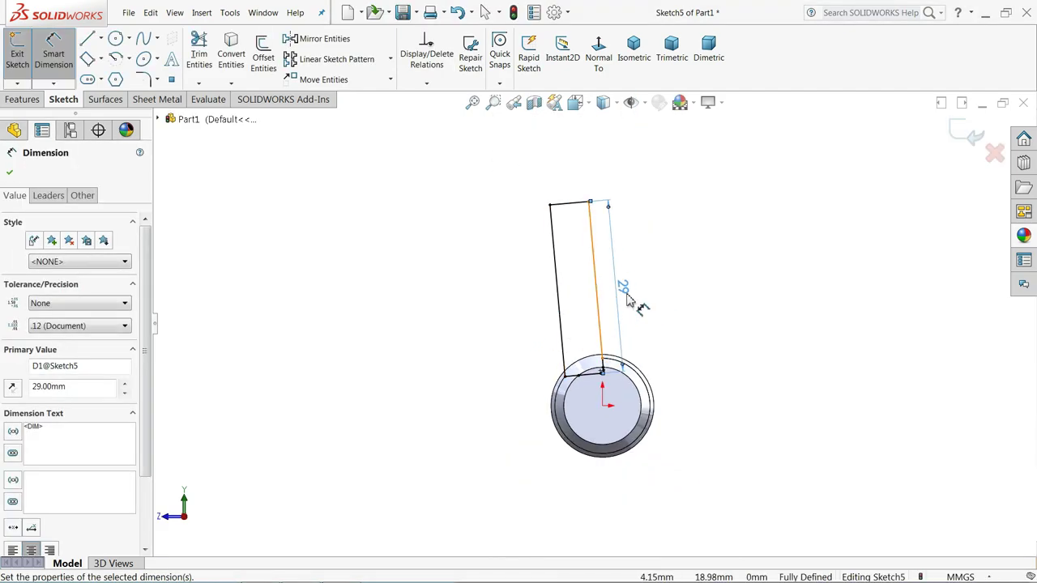
pyautogui.doubleClick(628, 288)
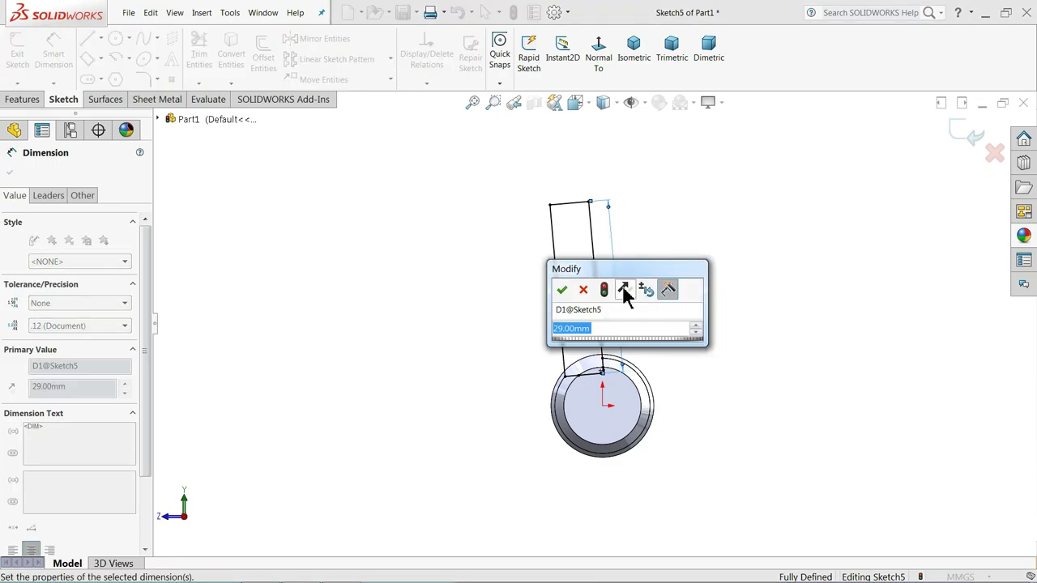
pyautogui.write('28.')
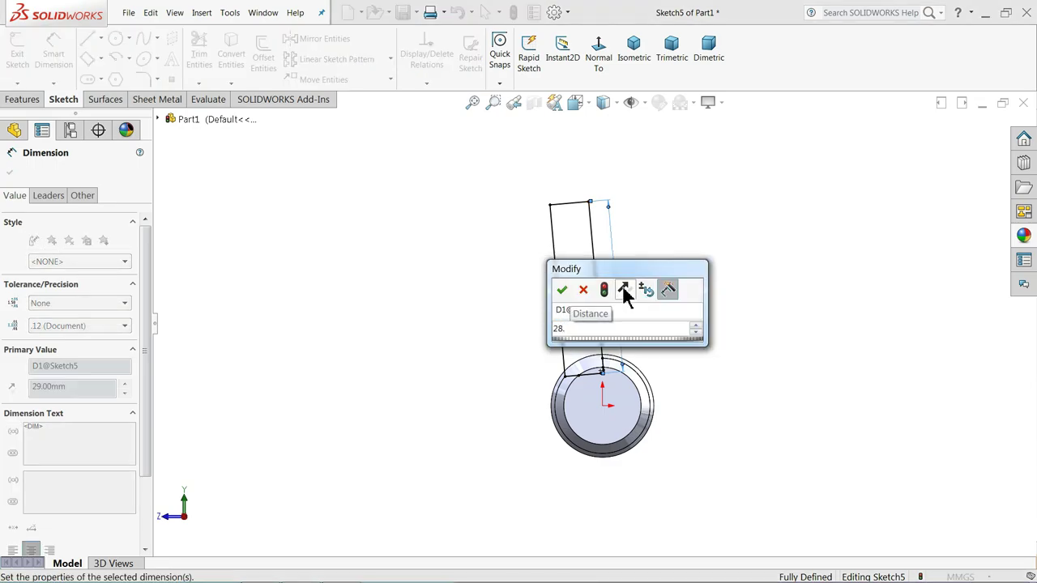
pyautogui.write('8')
pyautogui.press('Return')
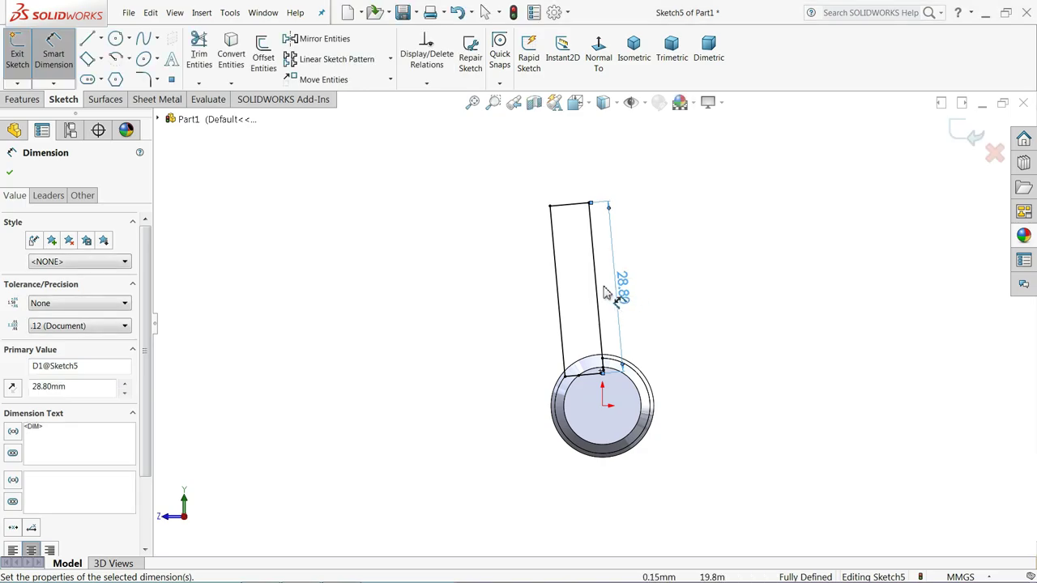
pyautogui.scroll(-3, 612, 320)
pyautogui.click(46, 108)
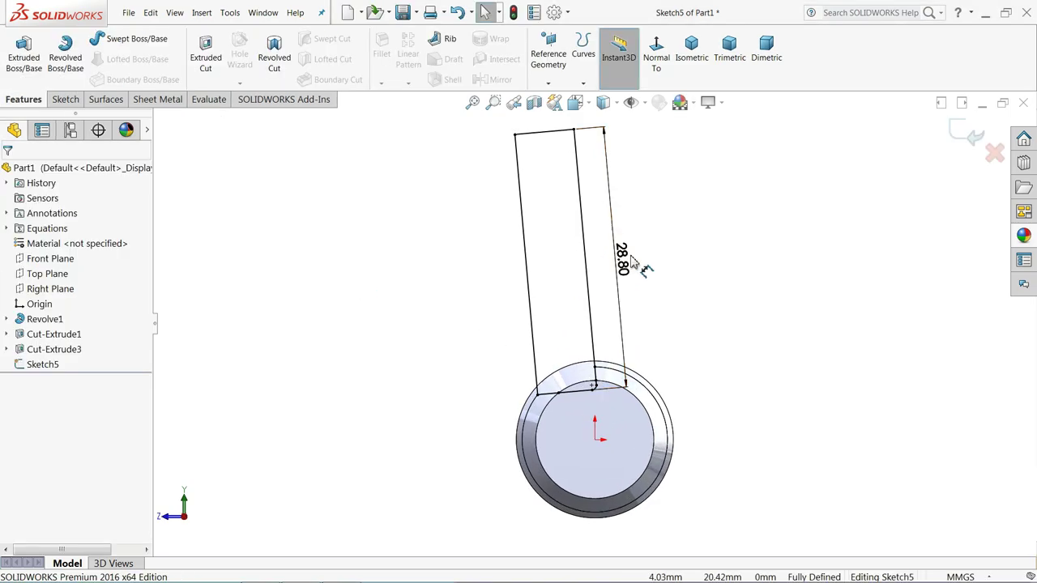
pyautogui.scroll(-3, 620, 370)
pyautogui.scroll(-3, 596, 364)
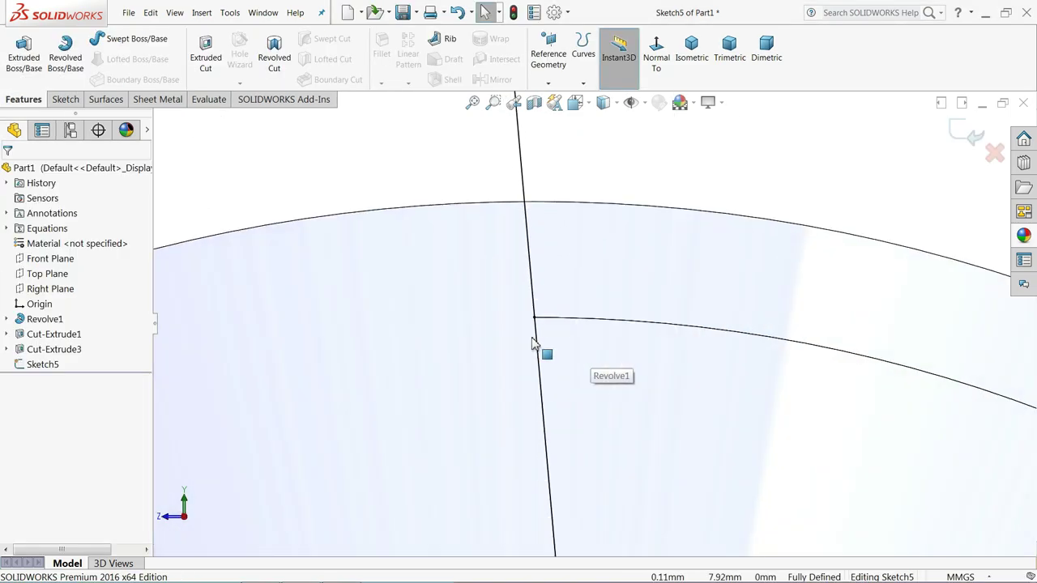
pyautogui.scroll(-3, 536, 348)
pyautogui.scroll(-2, 558, 312)
pyautogui.scroll(-2, 567, 313)
pyautogui.scroll(-2, 599, 299)
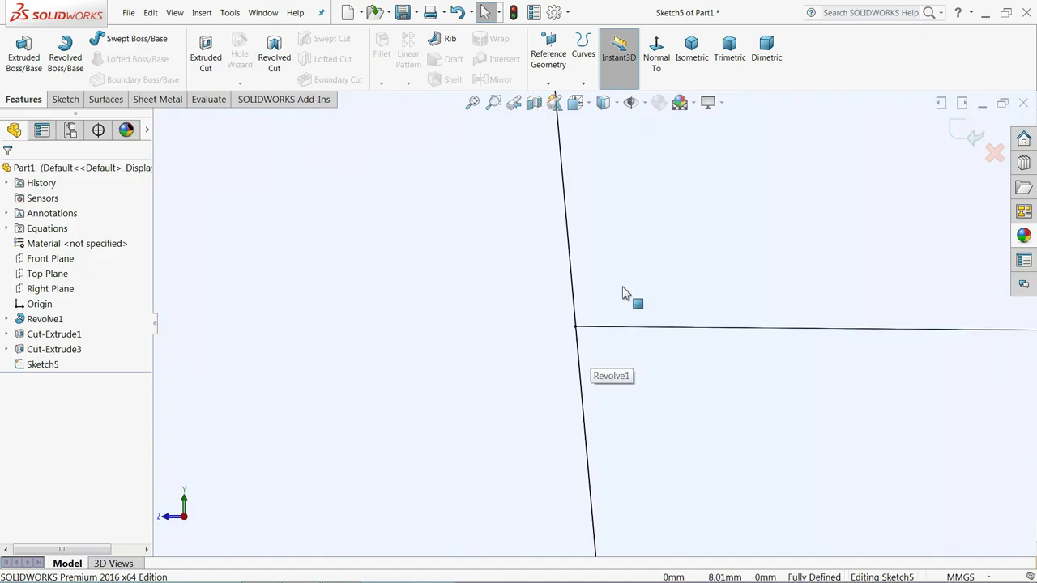
pyautogui.scroll(-2, 626, 290)
pyautogui.scroll(3, 635, 283)
pyautogui.scroll(3, 640, 277)
pyautogui.scroll(3, 641, 278)
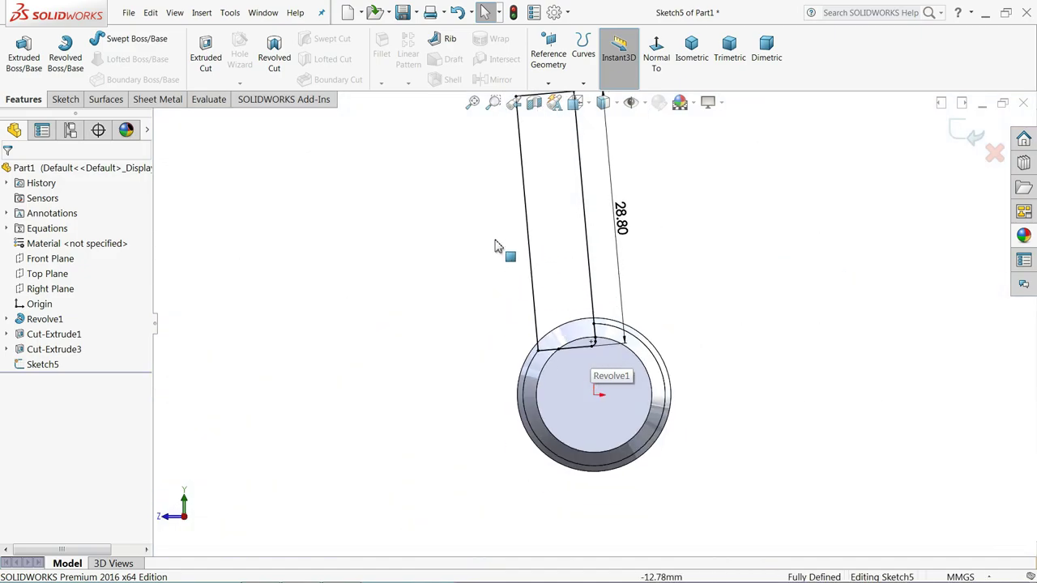
pyautogui.moveTo(497, 245); pyautogui.dragTo(471, 252, button='middle')
pyautogui.scroll(-3, 488, 286)
pyautogui.scroll(-2, 632, 357)
pyautogui.scroll(-2, 620, 317)
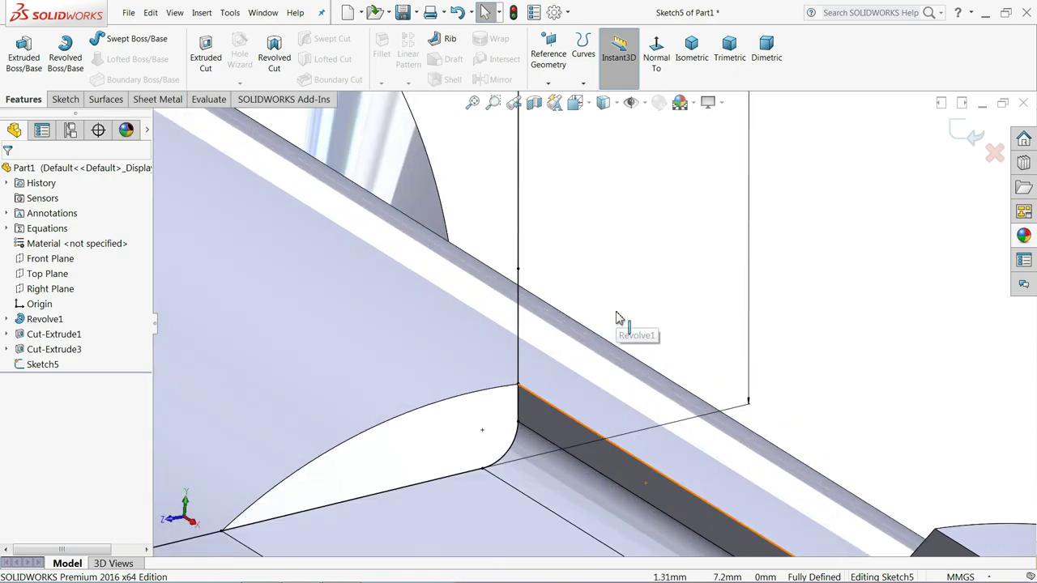
pyautogui.scroll(-2, 531, 397)
pyautogui.scroll(-2, 531, 397)
pyautogui.scroll(-2, 559, 276)
pyautogui.scroll(-1, 585, 212)
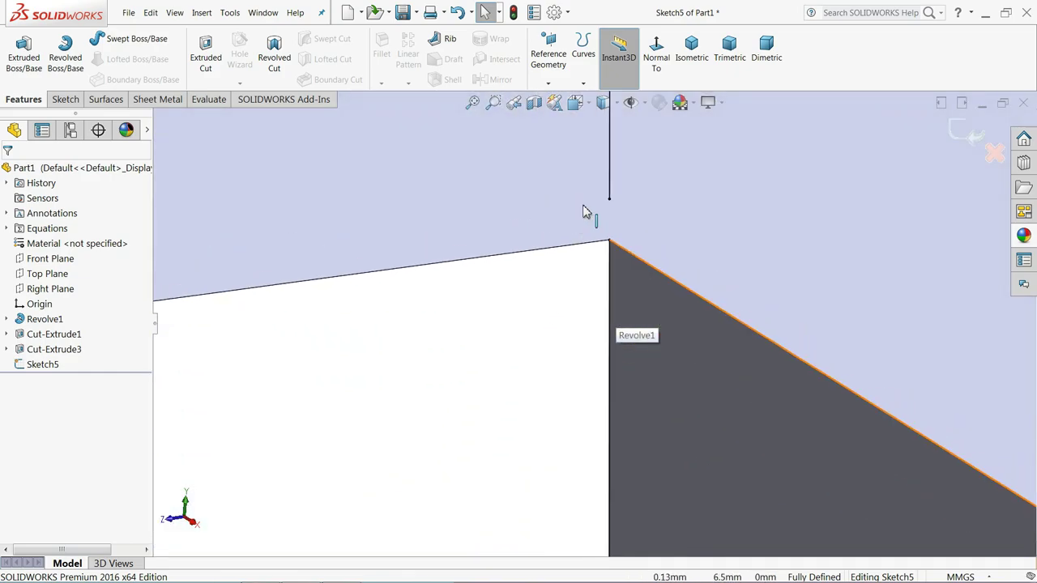
pyautogui.click(610, 243)
pyautogui.keyDown('ctrl'); pyautogui.click(609, 200); pyautogui.keyUp('ctrl')
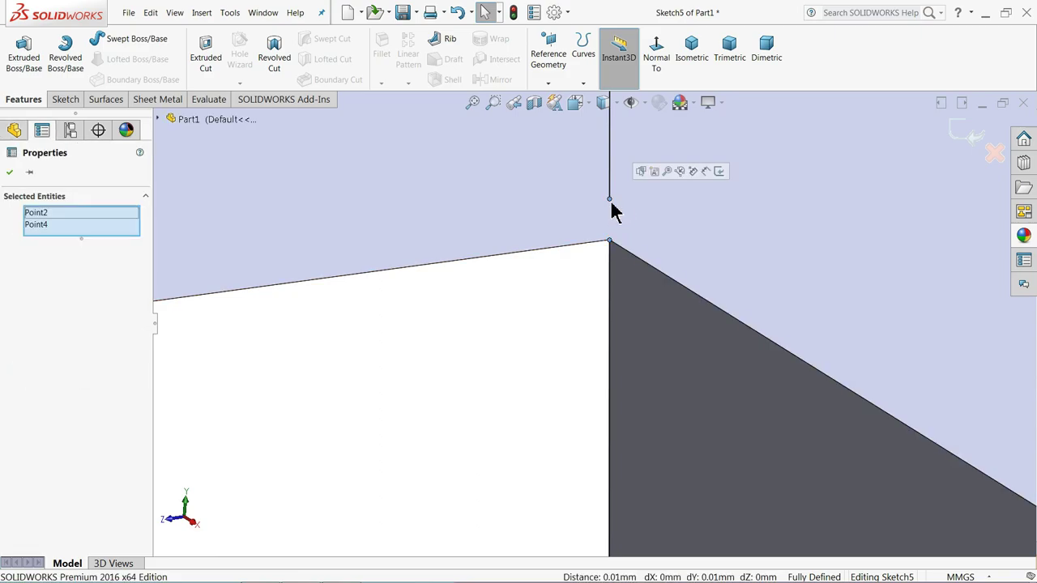
pyautogui.scroll(2, 431, 284)
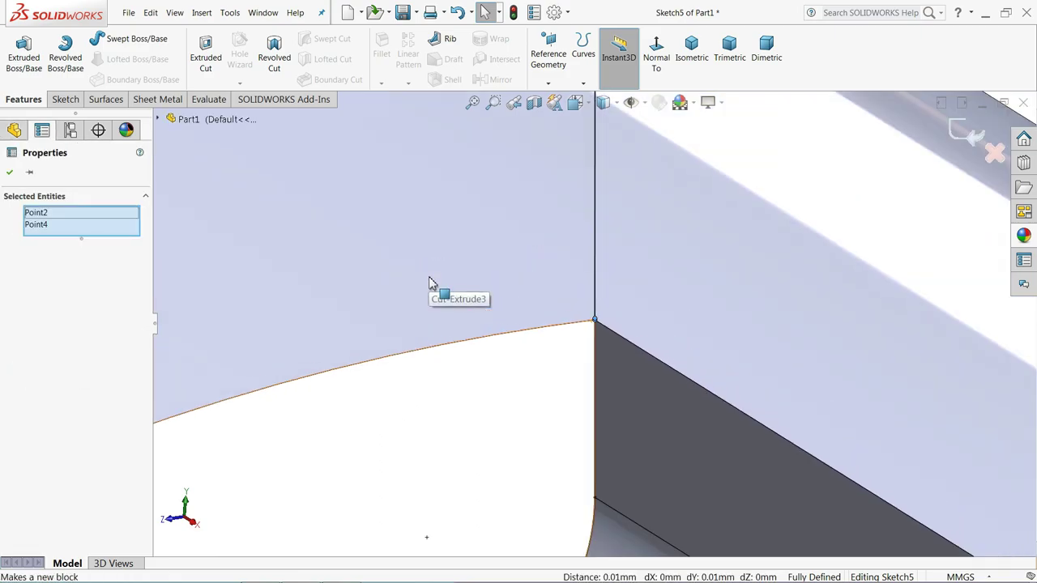
pyautogui.scroll(2, 432, 288)
pyautogui.press('Escape')
pyautogui.scroll(-3, 612, 323)
pyautogui.scroll(-2, 599, 332)
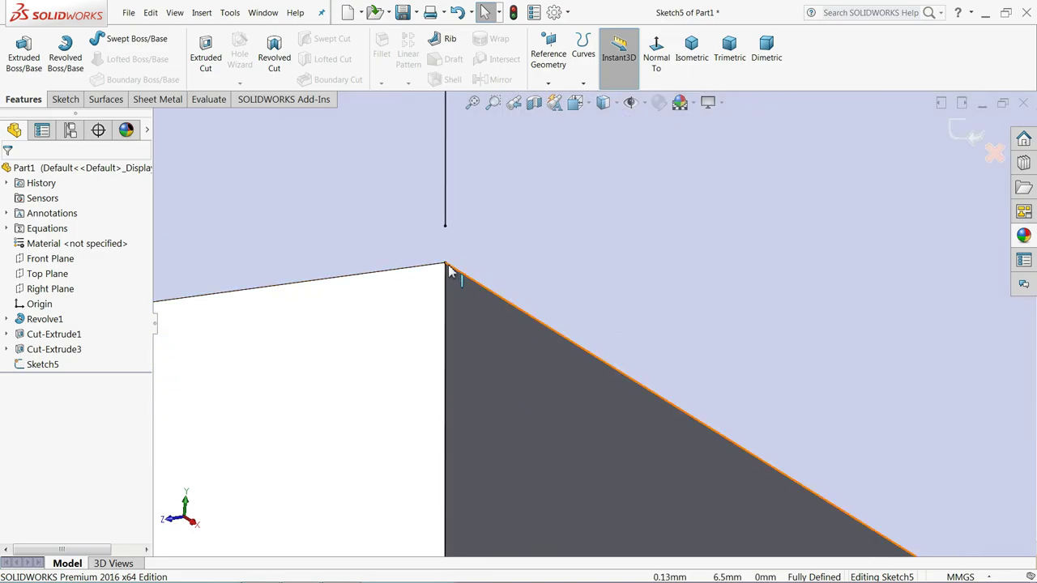
pyautogui.click(444, 264)
pyautogui.keyDown('ctrl'); pyautogui.click(445, 225); pyautogui.keyUp('ctrl')
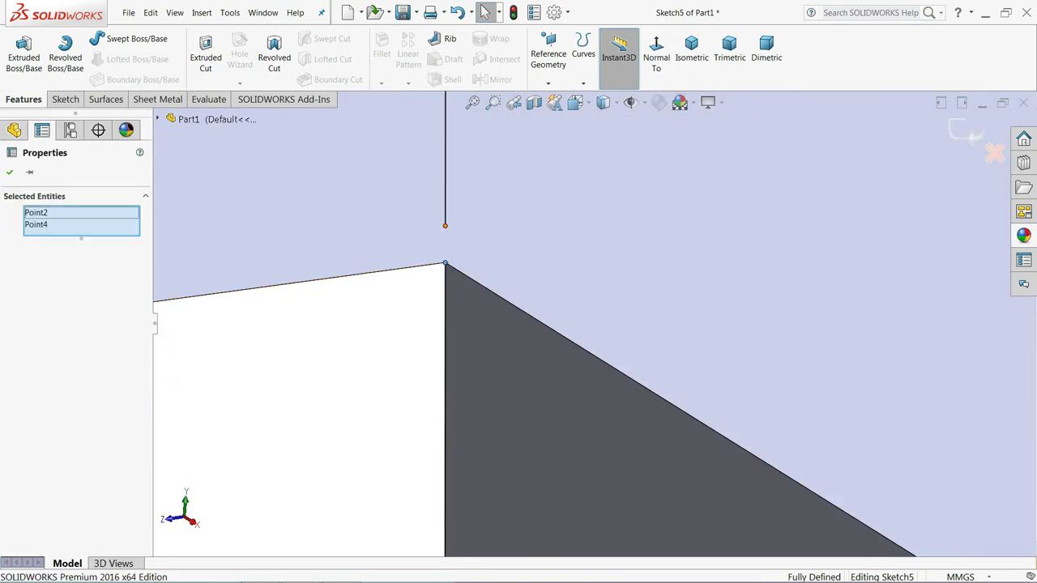
pyautogui.moveTo(468, 227); pyautogui.dragTo(613, 197, button='middle')
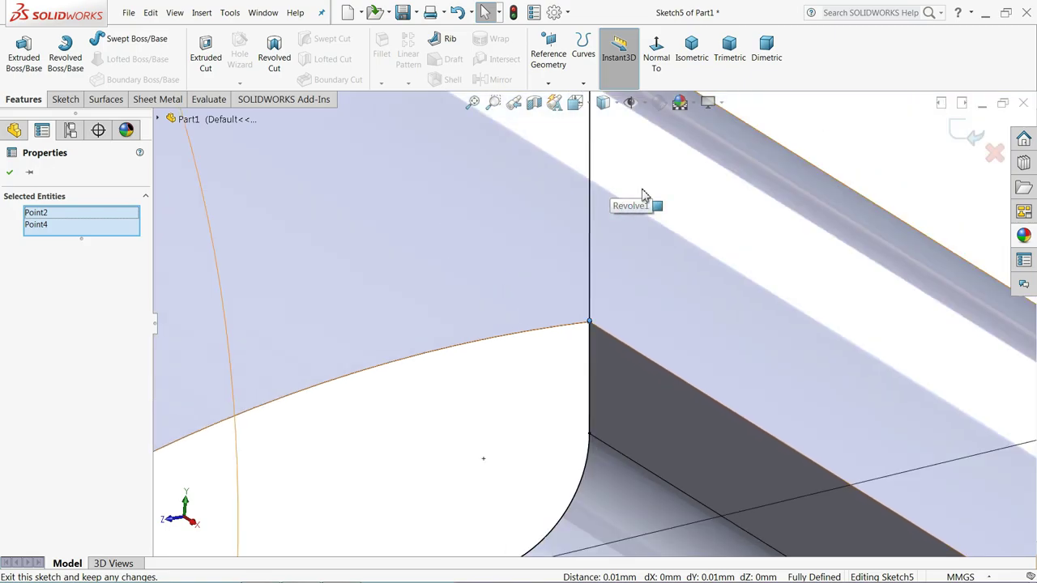
pyautogui.press('Escape')
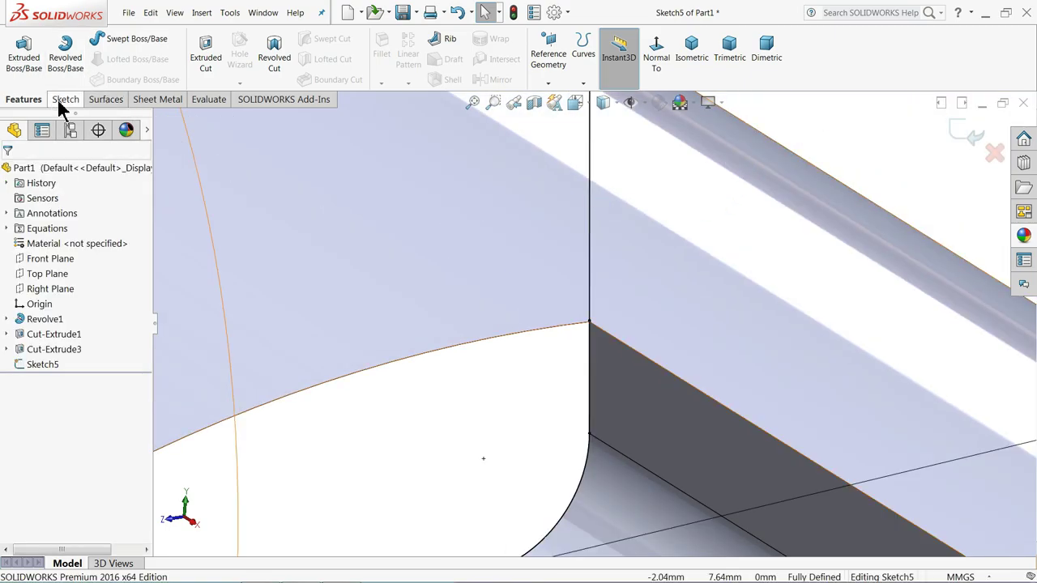
# Step: Draw a short 0.49 mm line at the flute's lower corner on the shaft edge
pyautogui.click(65, 100)
pyautogui.click(88, 41)
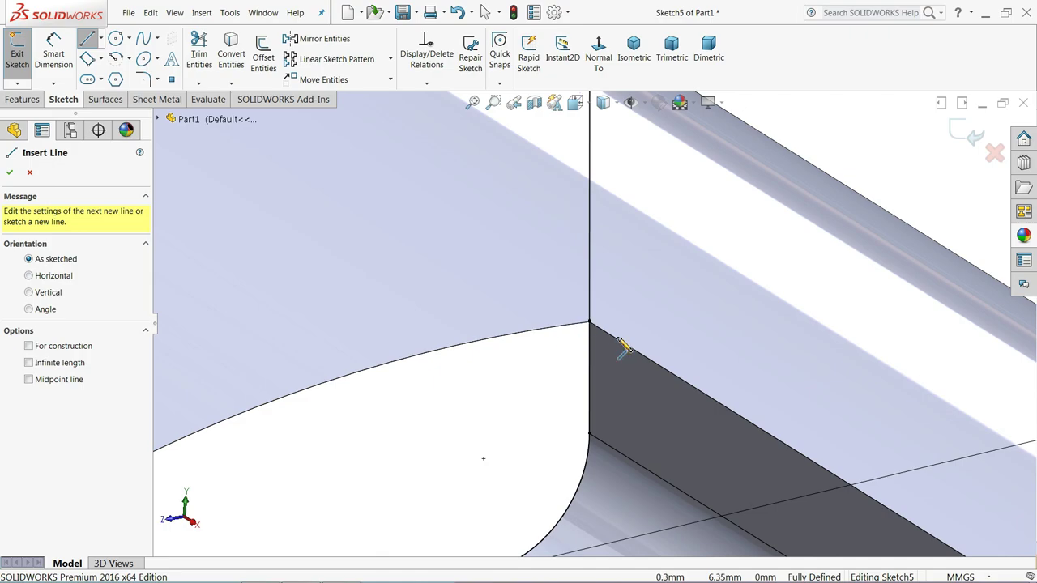
pyautogui.scroll(-2, 603, 454)
pyautogui.scroll(-2, 587, 380)
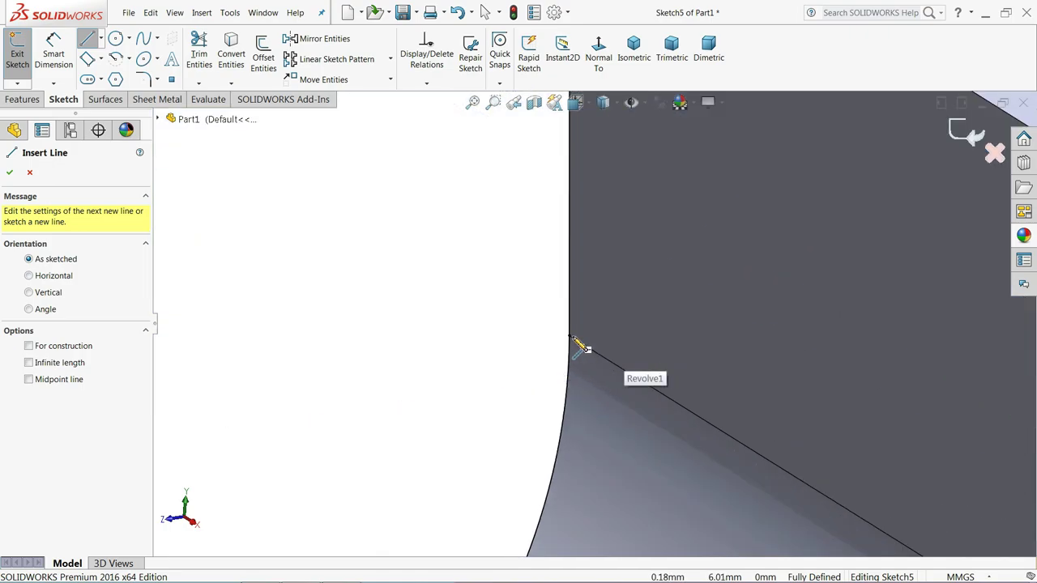
pyautogui.click(570, 339)
pyautogui.scroll(-2, 597, 289)
pyautogui.scroll(-2, 607, 254)
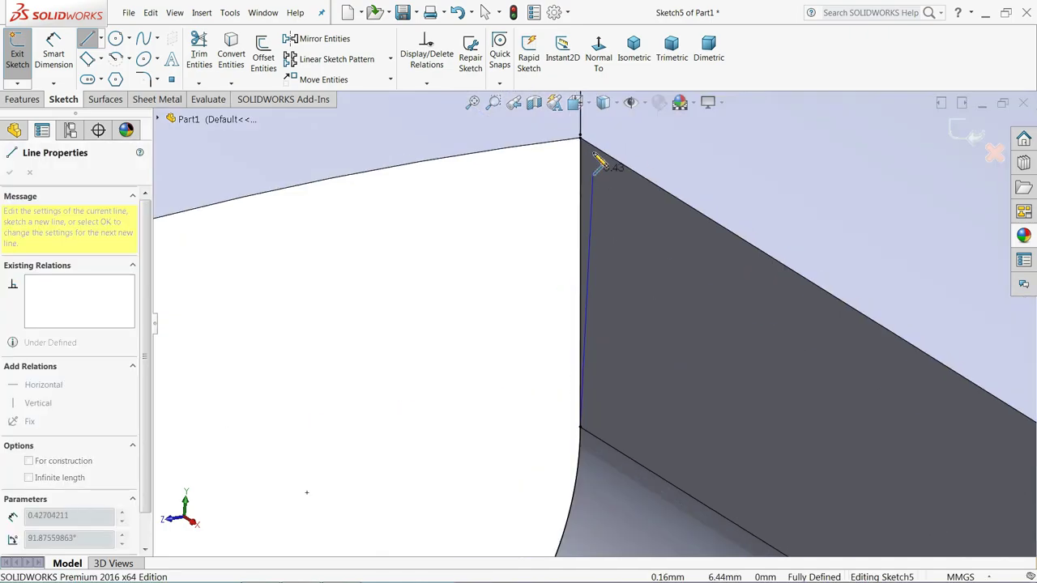
pyautogui.scroll(-2, 597, 162)
pyautogui.keyDown('ctrl'); pyautogui.moveTo(569, 192); pyautogui.dragTo(590, 225, button='middle'); pyautogui.keyUp('ctrl')
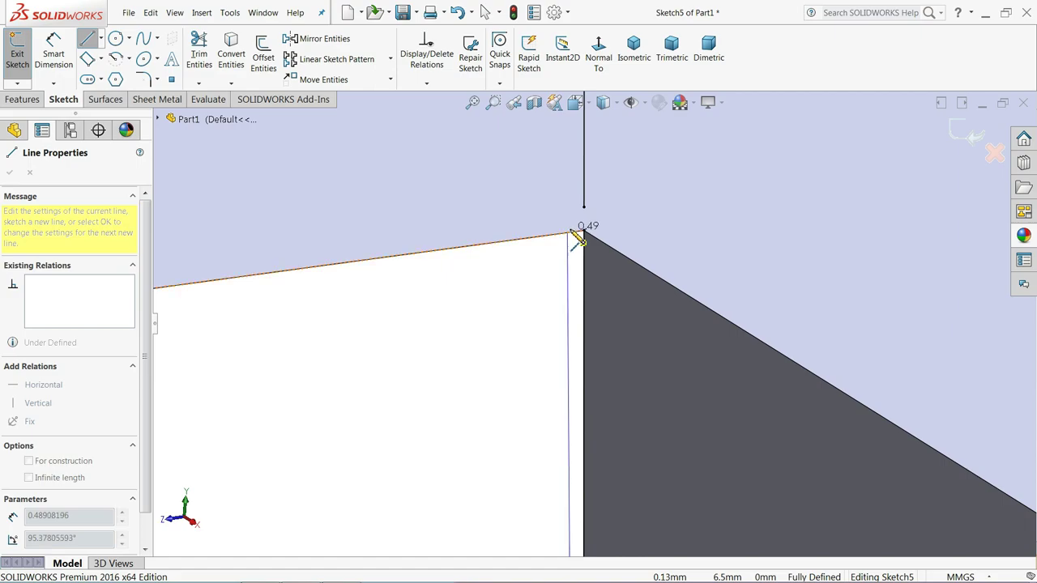
pyautogui.doubleClick(592, 217)
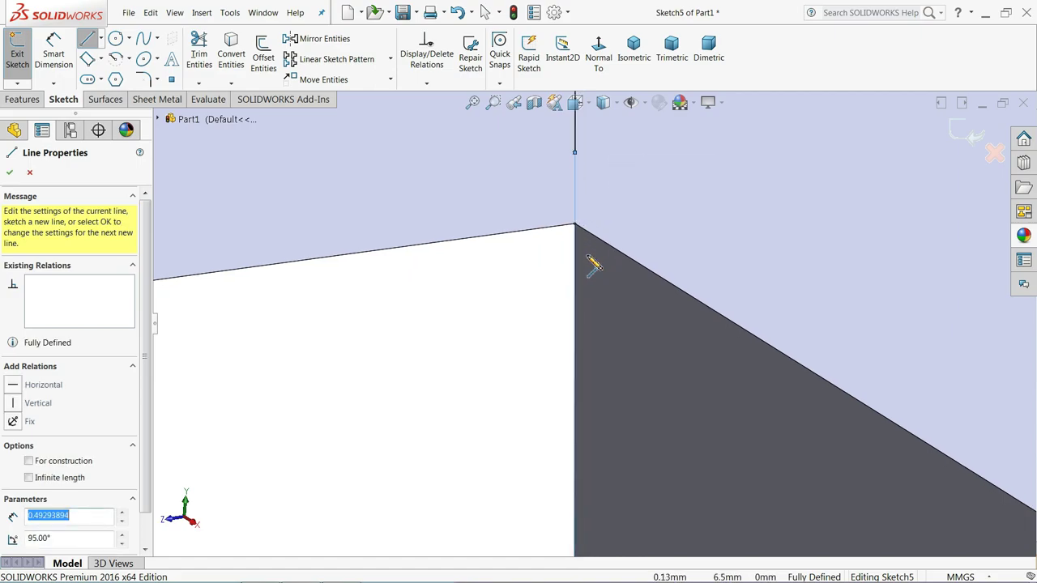
pyautogui.hotkey('ctrl', 'Down')
pyautogui.hotkey('ctrl', 'Down')
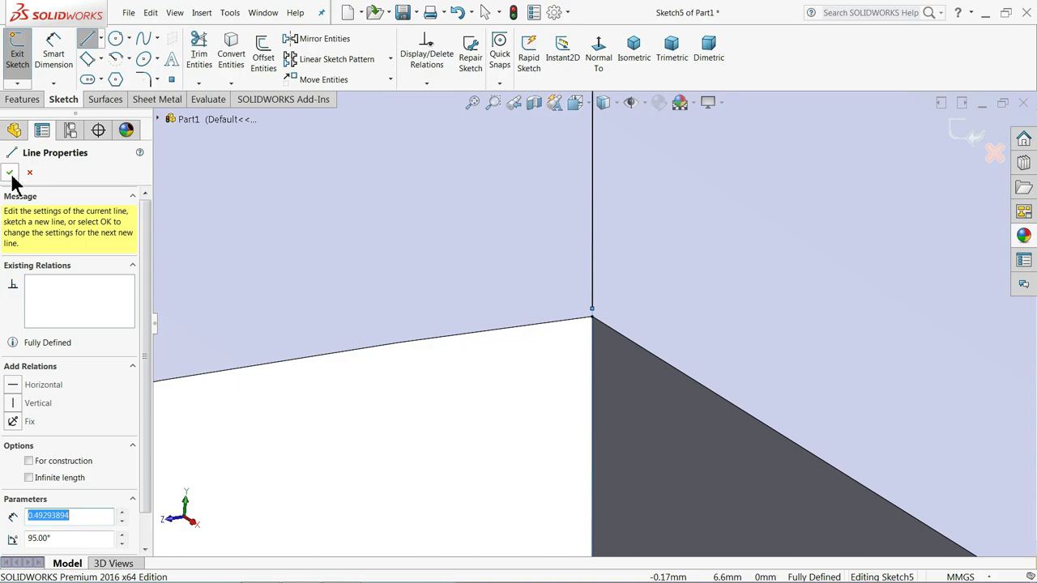
pyautogui.click(10, 173)
pyautogui.press('Down')
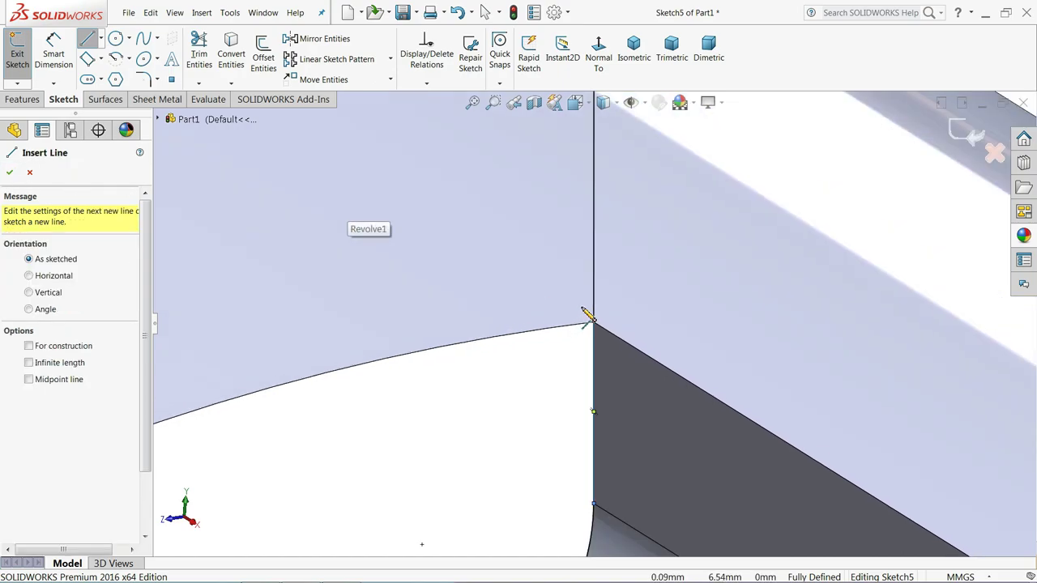
pyautogui.click(10, 172)
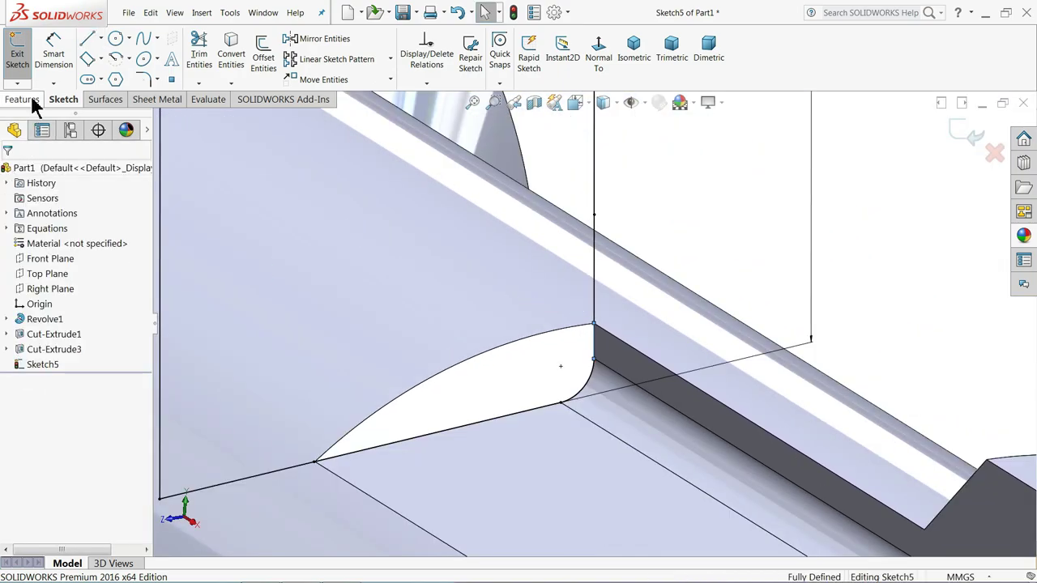
pyautogui.click(22, 98)
# Step: Start a revolved cut from Sketch5, replacing the Line12 axis with Line10
pyautogui.click(259, 64)
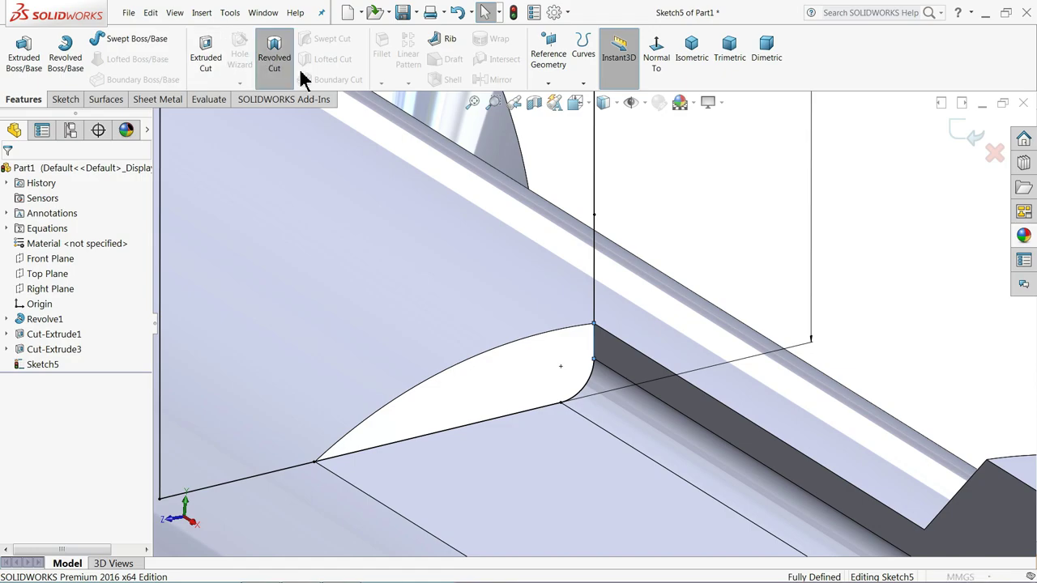
pyautogui.scroll(-2, 671, 203)
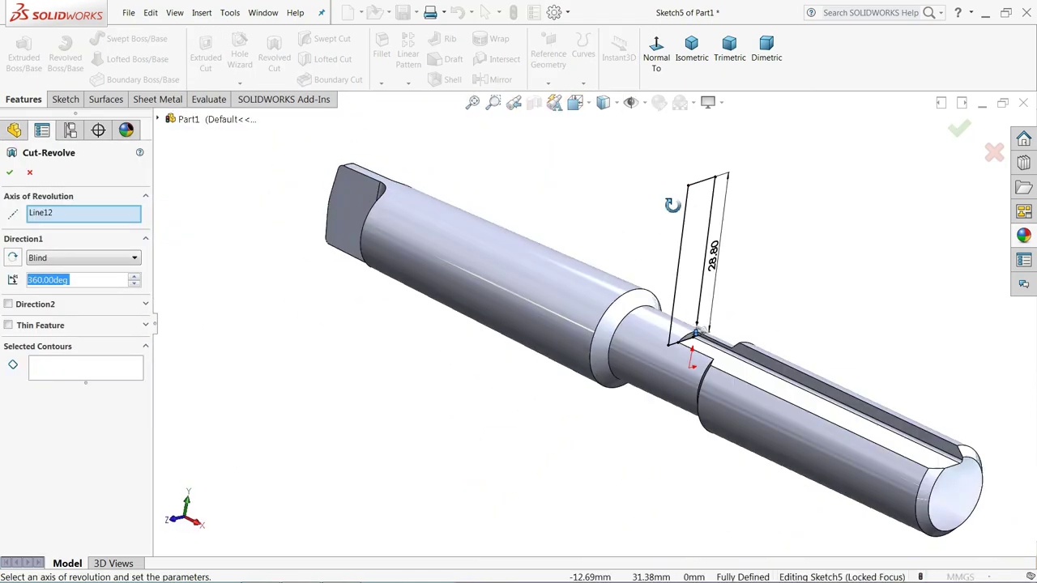
pyautogui.scroll(-2, 672, 238)
pyautogui.scroll(-1, 666, 280)
pyautogui.scroll(-2, 656, 269)
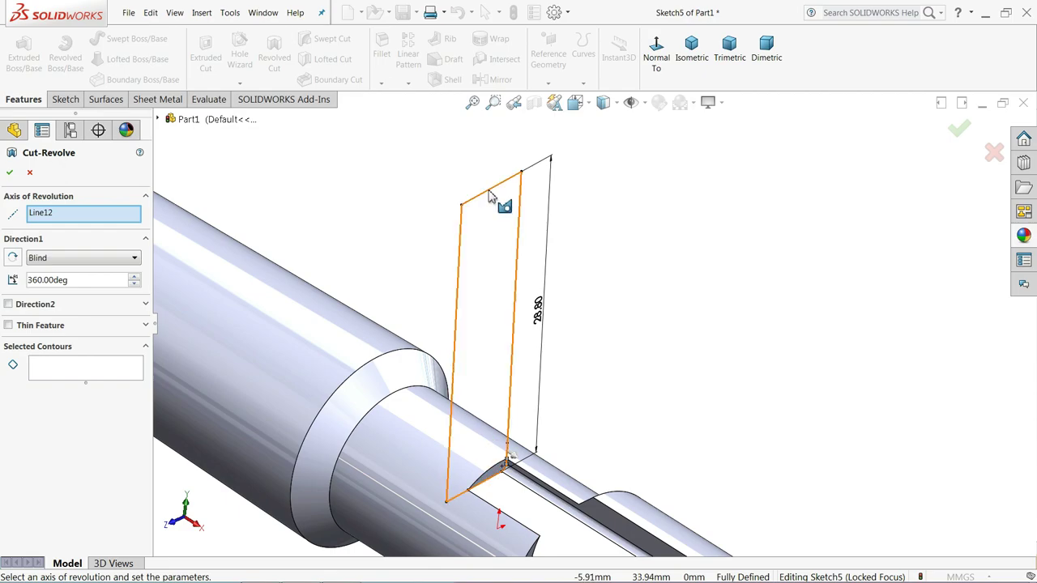
pyautogui.scroll(3, 454, 299)
pyautogui.rightClick(71, 212)
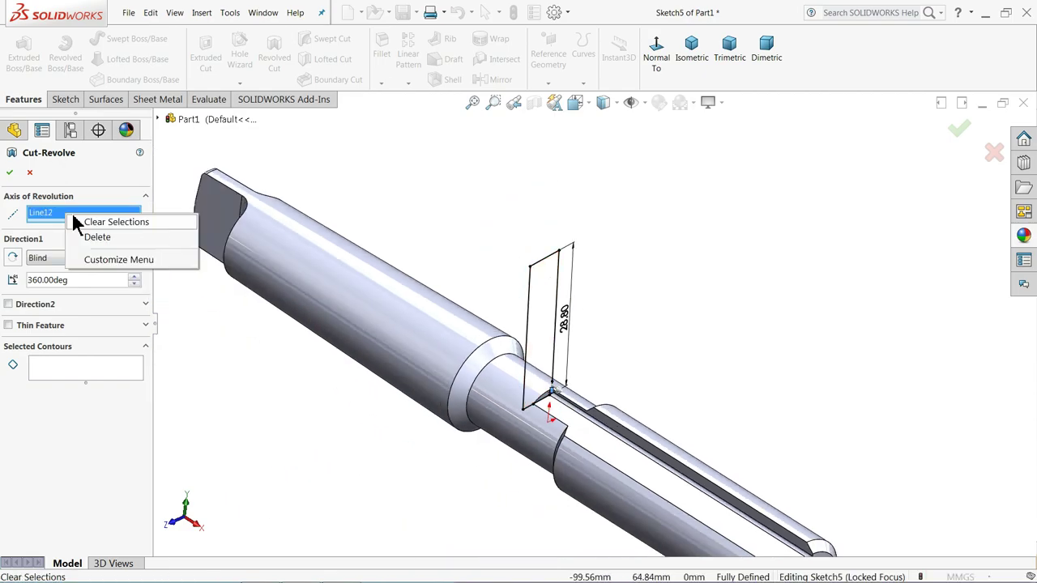
pyautogui.click(104, 221)
pyautogui.scroll(-4, 572, 285)
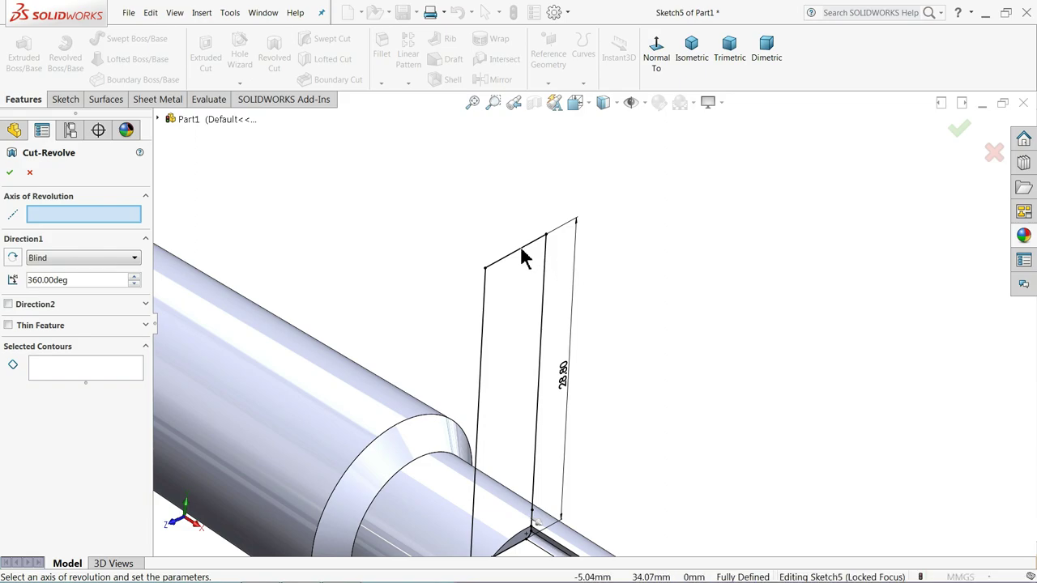
pyautogui.click(522, 256)
pyautogui.scroll(3, 453, 308)
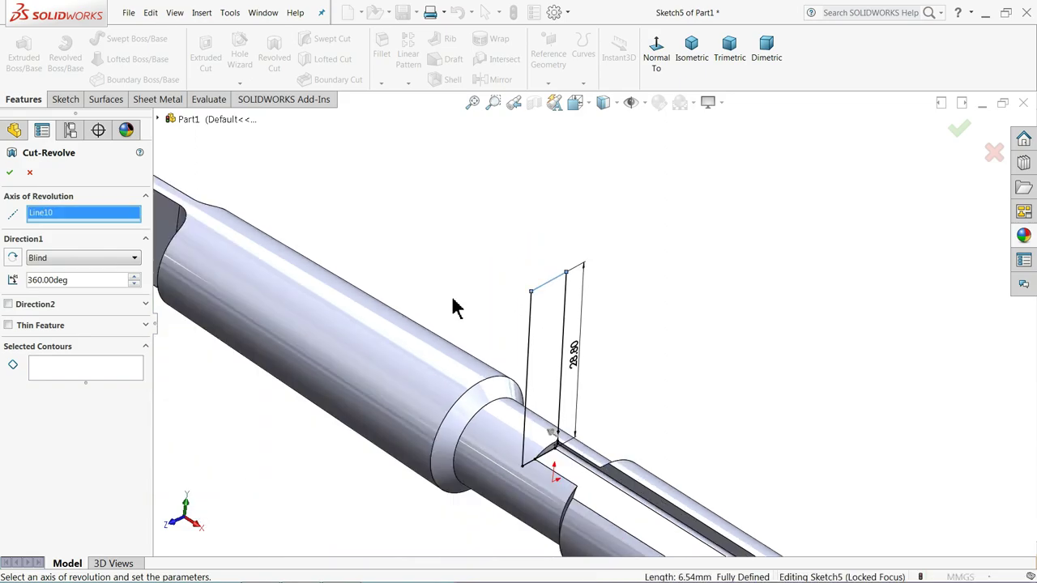
# Step: Select Sketch5 regions 1 and 2 as the cut contours and check the preview
pyautogui.click(88, 377)
pyautogui.scroll(-2, 563, 388)
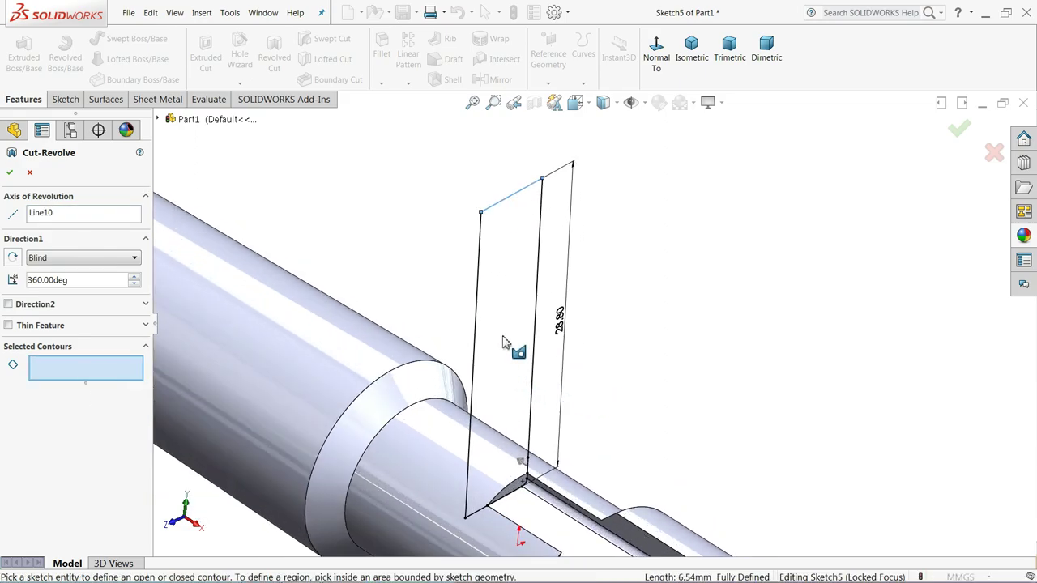
pyautogui.click(510, 491)
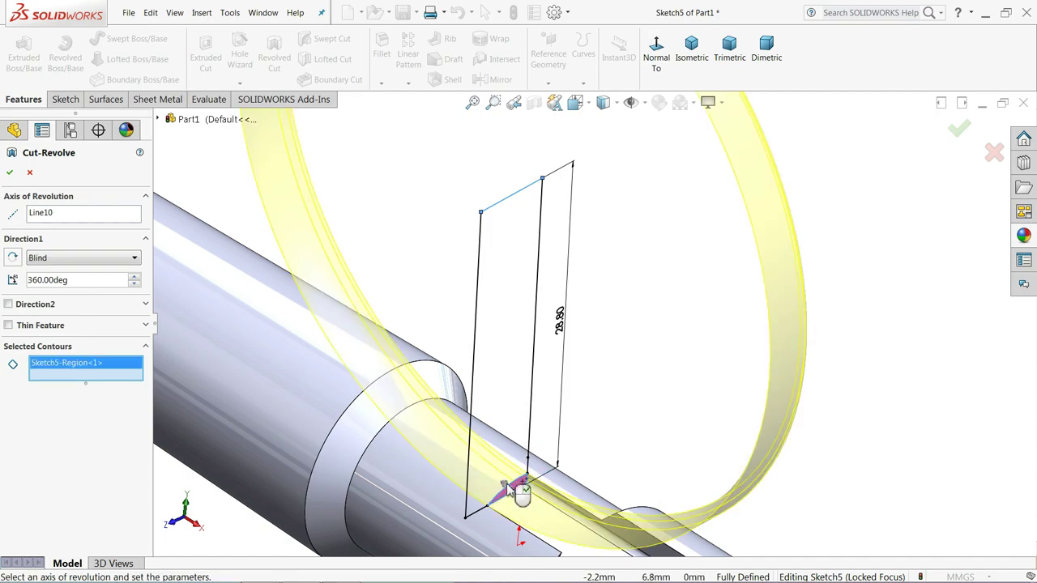
pyautogui.click(484, 394)
pyautogui.scroll(2, 485, 395)
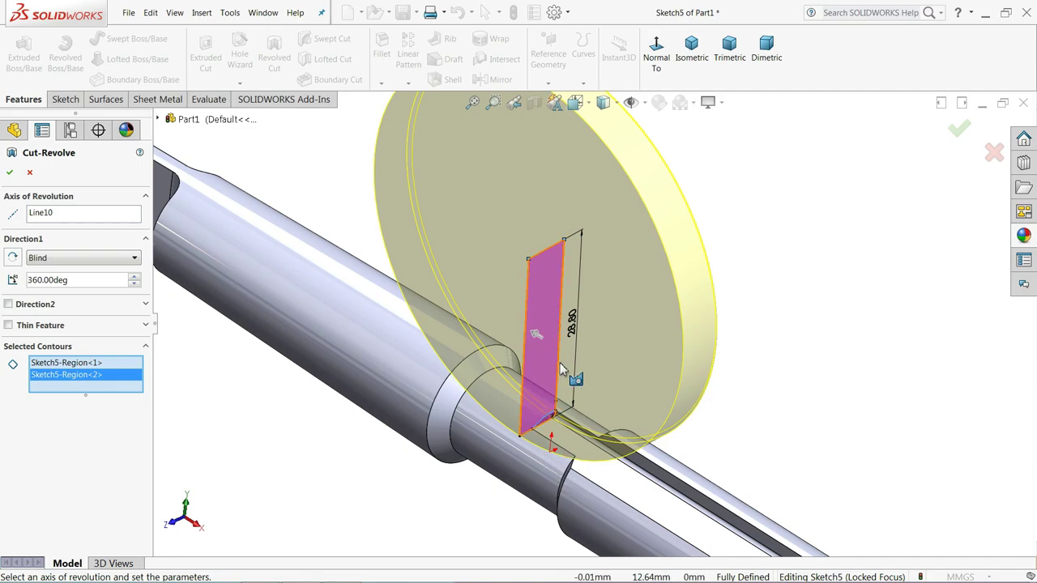
pyautogui.moveTo(561, 369); pyautogui.dragTo(621, 303, button='middle')
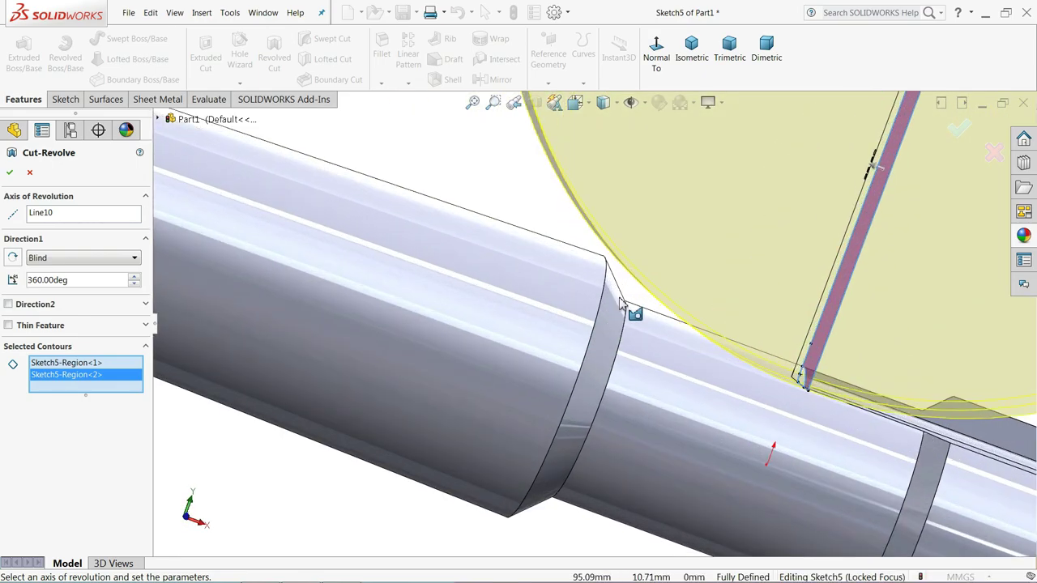
pyautogui.scroll(-3, 621, 304)
pyautogui.scroll(3, 620, 261)
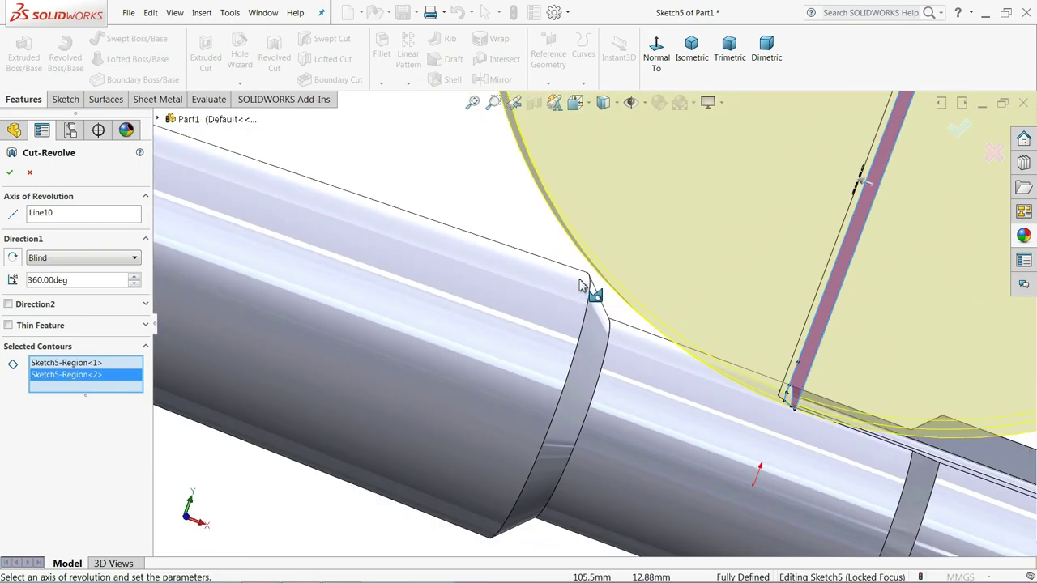
pyautogui.moveTo(583, 282)
pyautogui.mouseDown(button='middle')
pyautogui.moveTo(633, 297)
pyautogui.moveTo(604, 339)
pyautogui.mouseUp(button='middle')
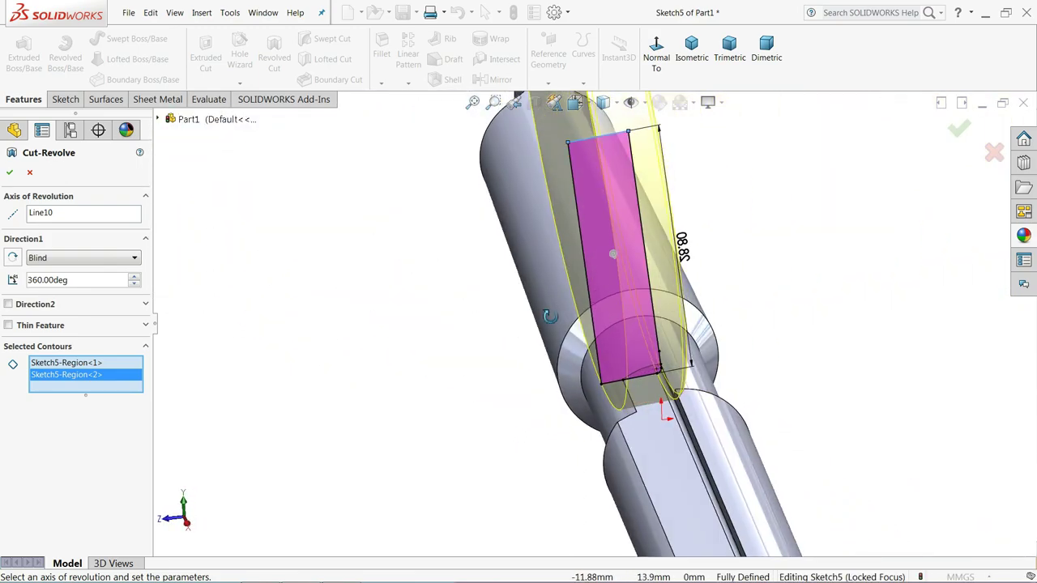
pyautogui.scroll(-3, 605, 339)
pyautogui.scroll(-3, 678, 407)
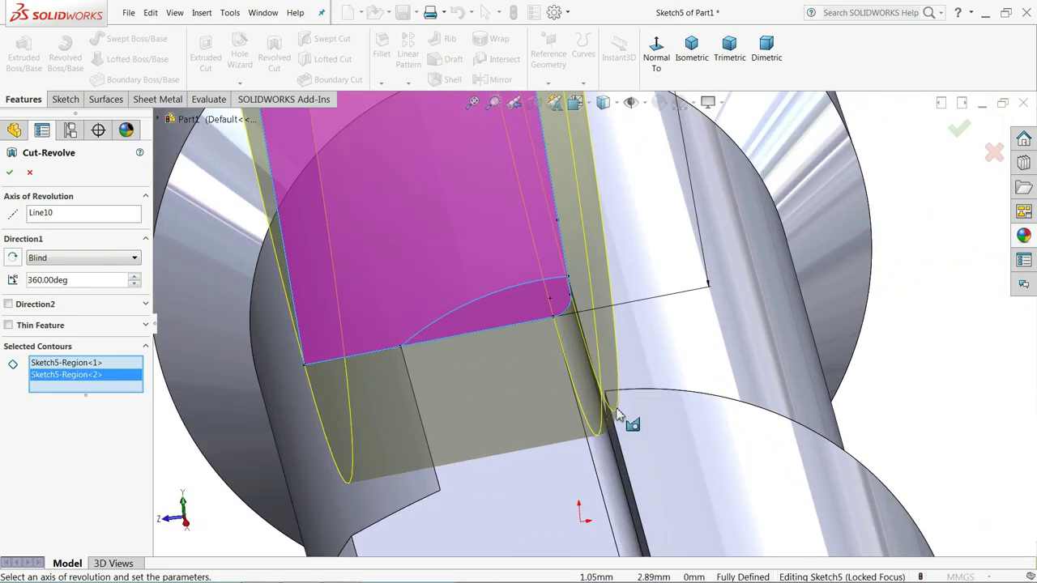
pyautogui.scroll(-3, 621, 419)
# Step: Accept the 360° revolved cut as Cut-Revolve2 and inspect the carved groove
pyautogui.press('Right')
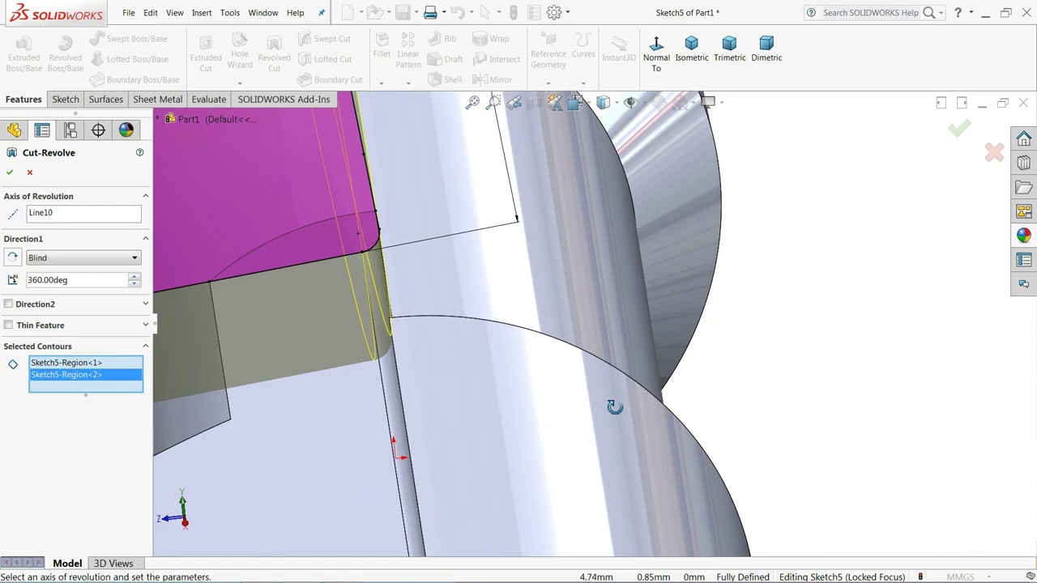
pyautogui.scroll(2, 613, 399)
pyautogui.scroll(3, 567, 370)
pyautogui.scroll(3, 586, 339)
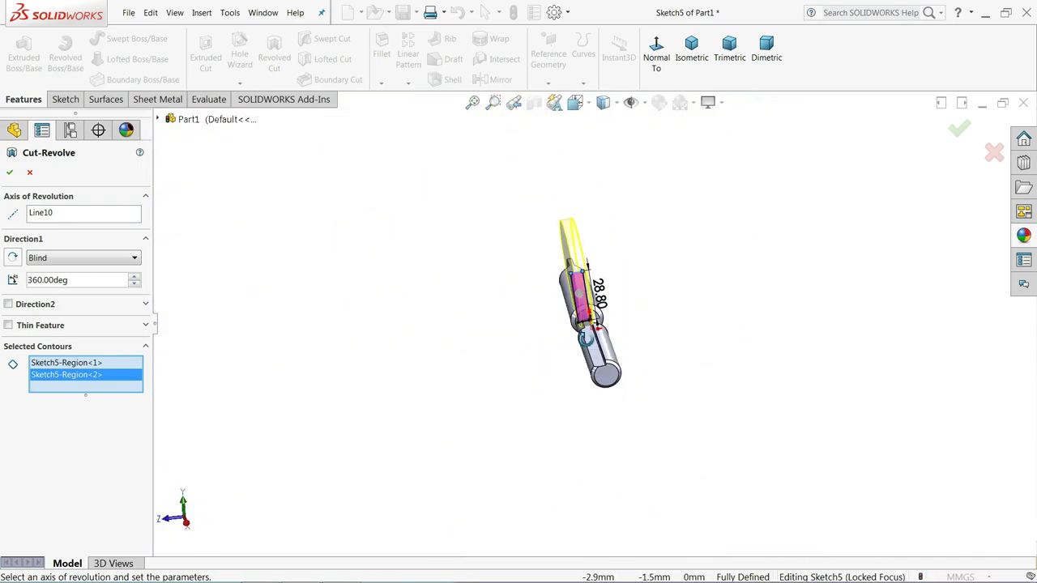
pyautogui.moveTo(585, 338); pyautogui.dragTo(585, 302, button='middle')
pyautogui.scroll(-3, 584, 303)
pyautogui.scroll(-3, 434, 308)
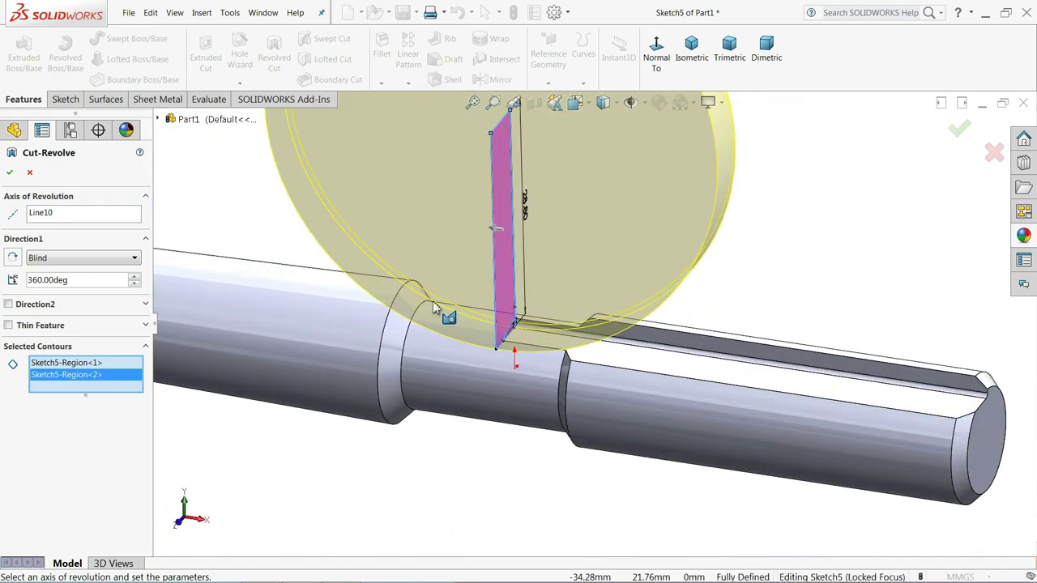
pyautogui.click(10, 174)
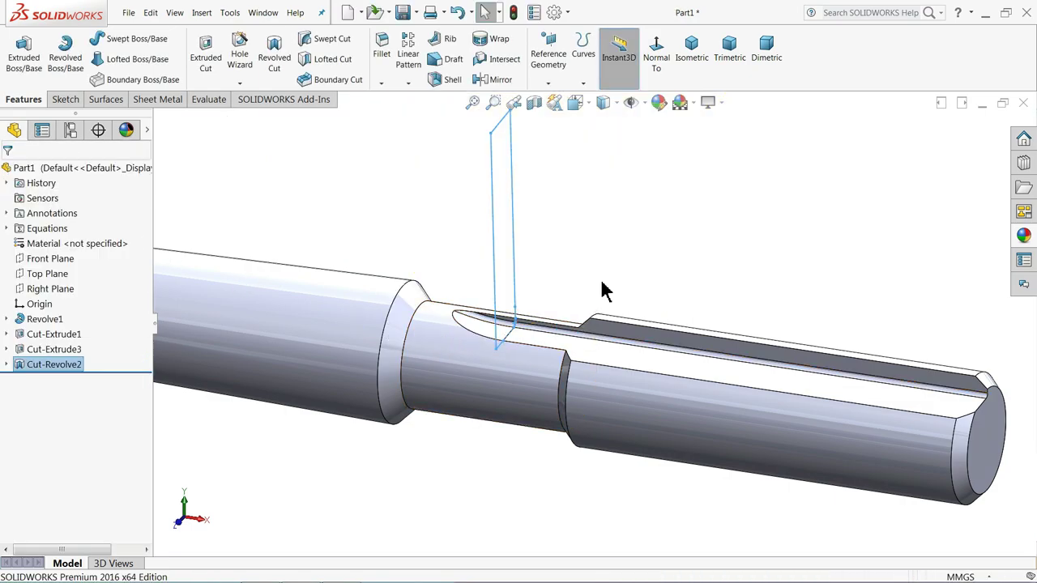
pyautogui.scroll(-2, 541, 319)
pyautogui.moveTo(543, 330)
pyautogui.mouseDown(button='middle')
pyautogui.moveTo(551, 278)
pyautogui.moveTo(488, 359)
pyautogui.mouseUp(button='middle')
pyautogui.scroll(5, 437, 349)
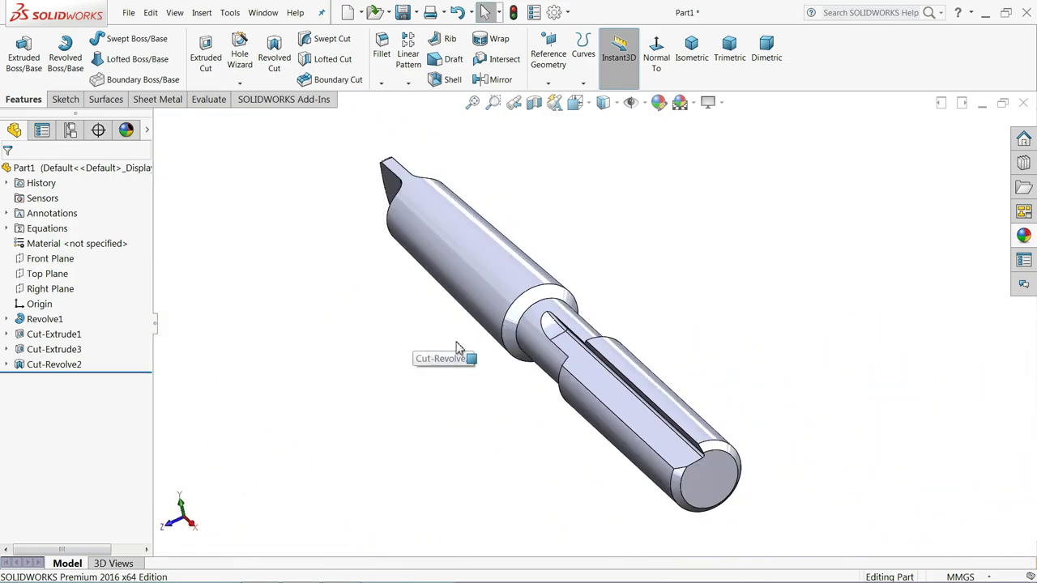
pyautogui.scroll(-3, 625, 382)
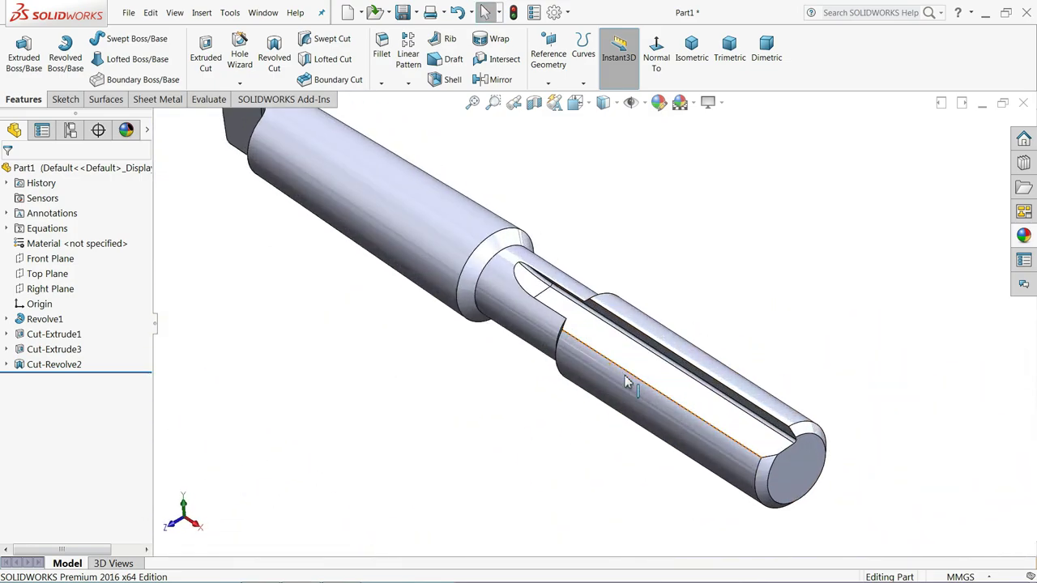
pyautogui.scroll(2, 680, 409)
pyautogui.scroll(-2, 720, 411)
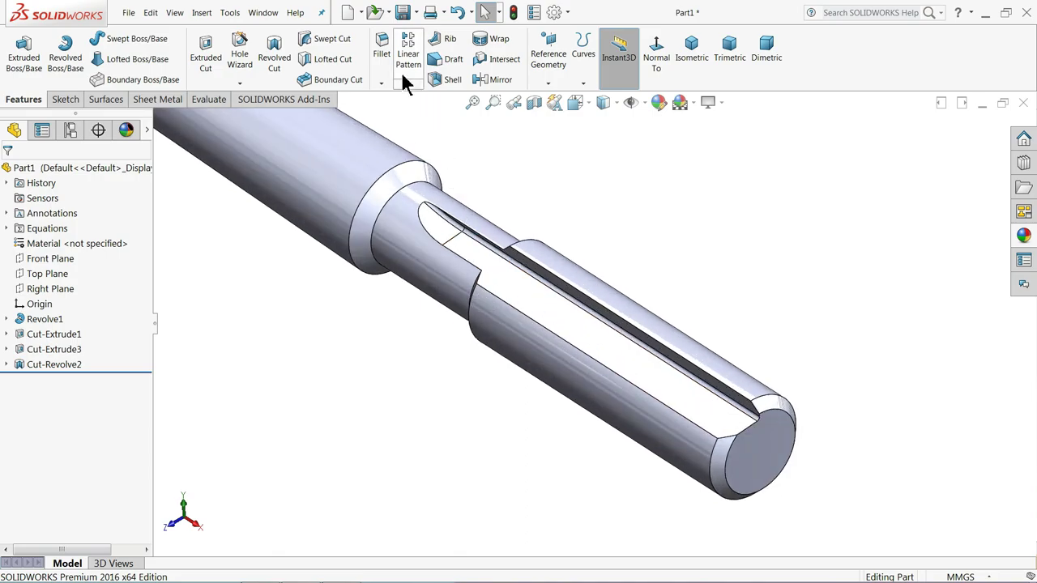
# Step: Circular-pattern Cut-Extrude3 and Cut-Revolve2 six times over 360° around the shaft's cylindrical face
pyautogui.click(407, 84)
pyautogui.click(443, 113)
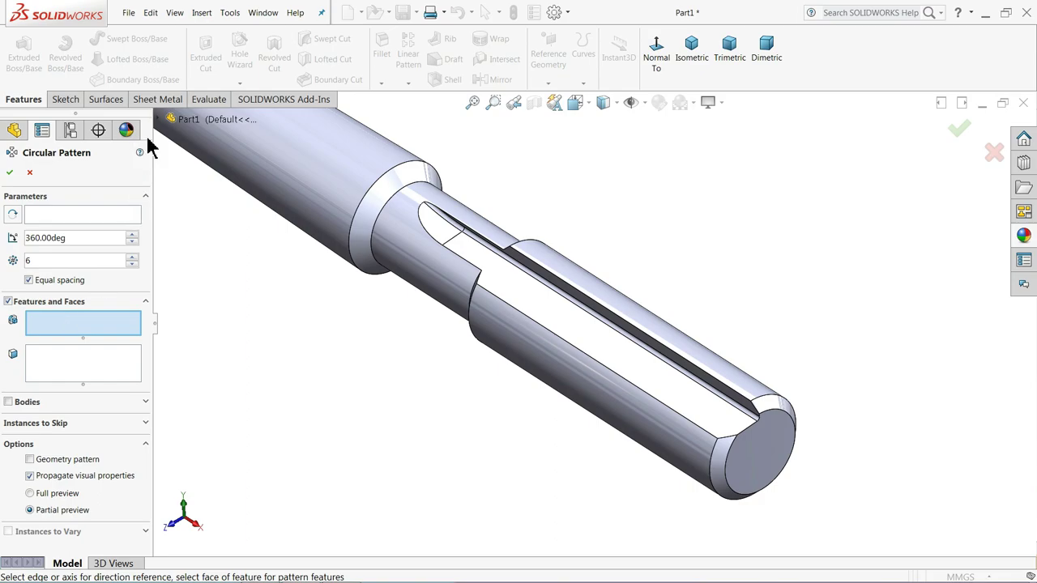
pyautogui.click(170, 119)
pyautogui.click(212, 300)
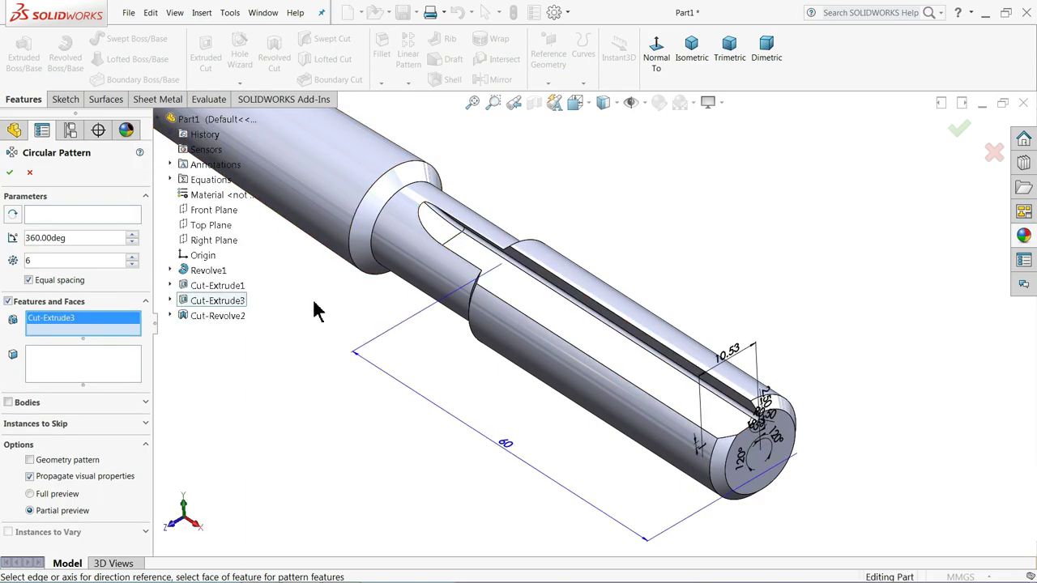
pyautogui.click(220, 318)
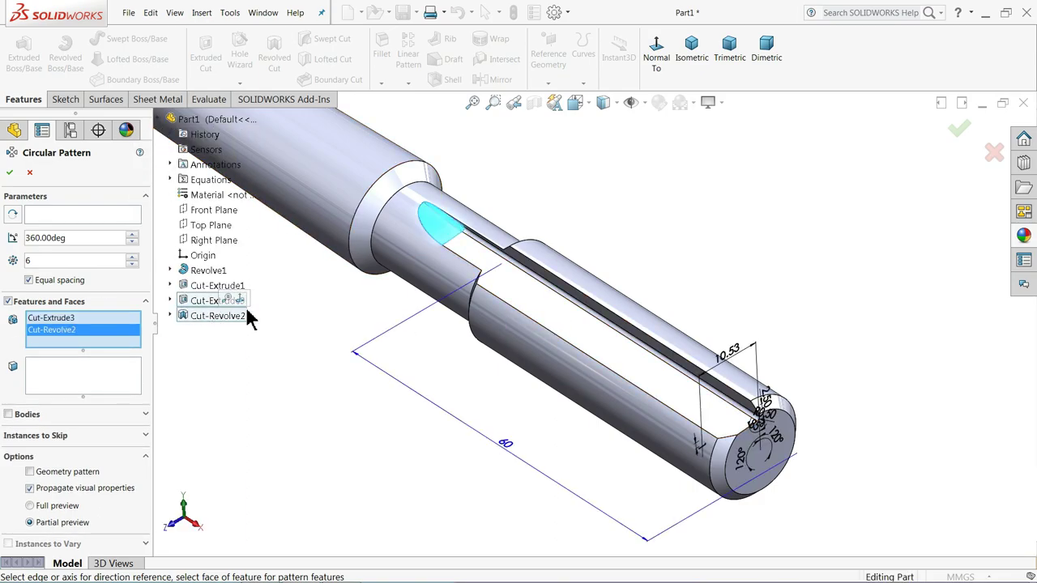
pyautogui.click(63, 215)
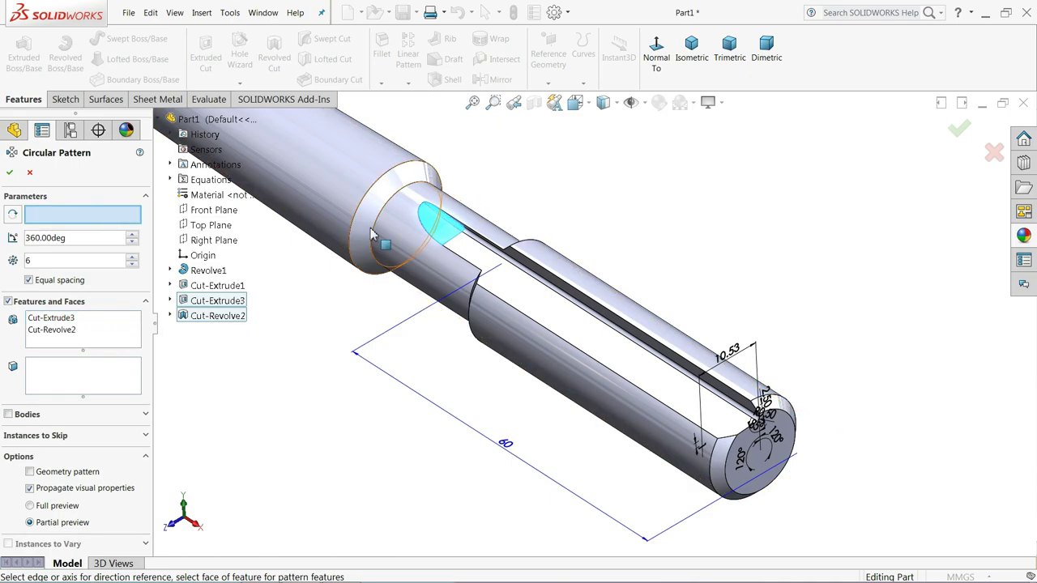
pyautogui.click(413, 232)
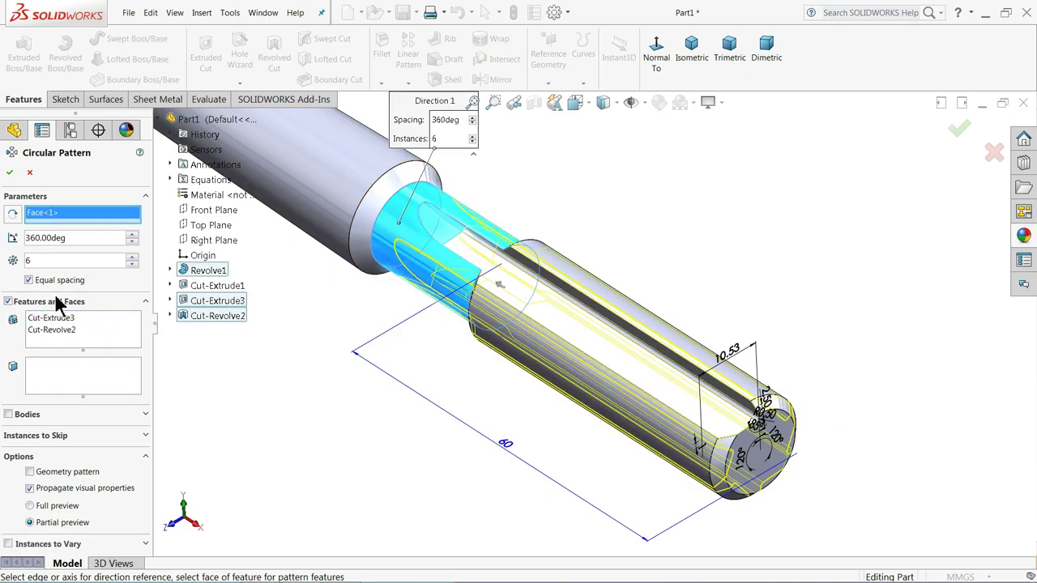
pyautogui.moveTo(357, 345); pyautogui.dragTo(343, 319, button='middle')
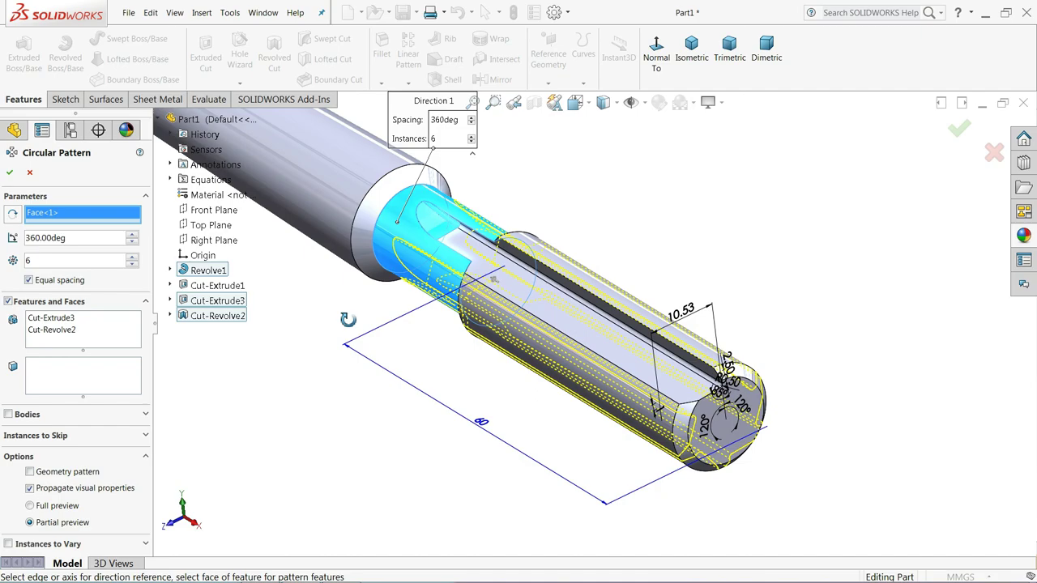
pyautogui.scroll(-5, 753, 431)
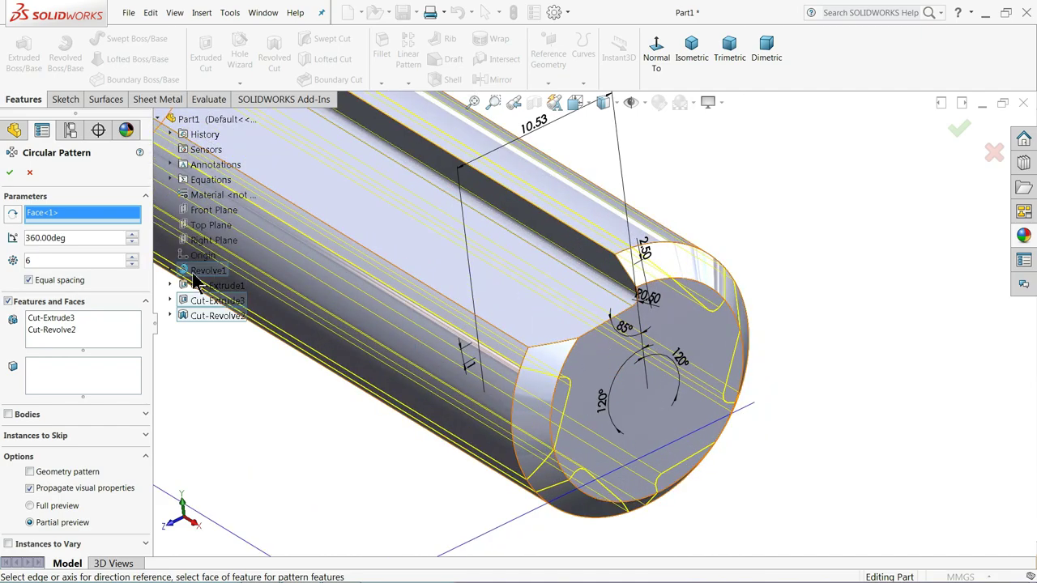
pyautogui.click(8, 172)
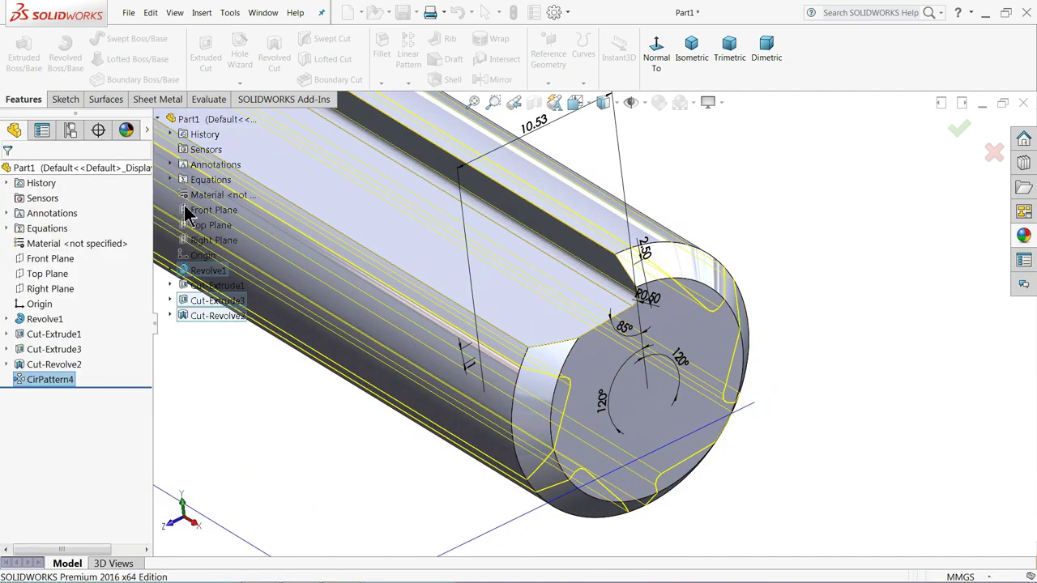
# Step: Start Sketch6 on the fluted shaft's end face and view it head-on
pyautogui.scroll(5, 616, 259)
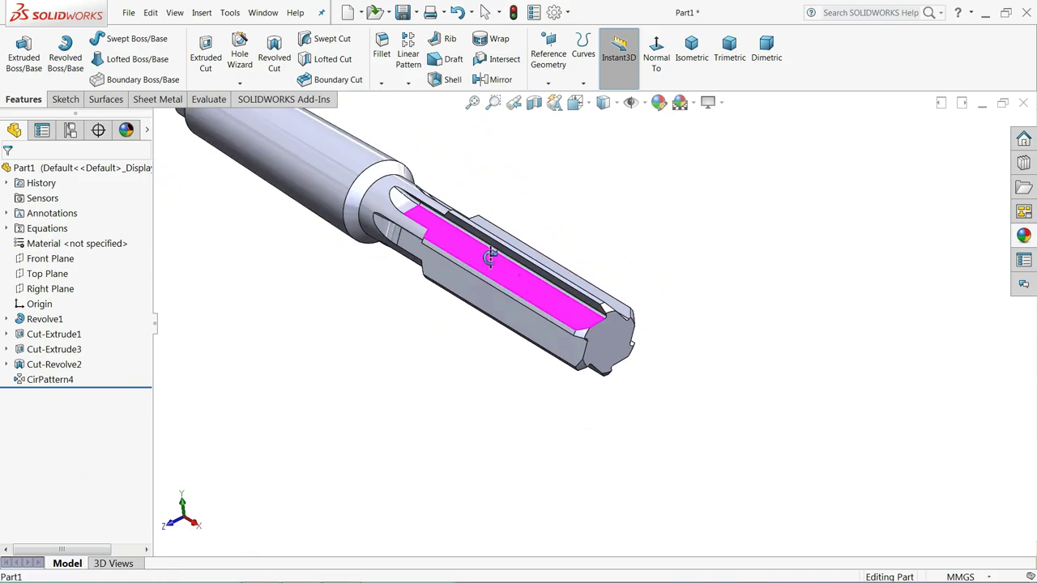
pyautogui.moveTo(537, 215)
pyautogui.mouseDown(button='middle')
pyautogui.moveTo(509, 259)
pyautogui.moveTo(537, 262)
pyautogui.moveTo(560, 143)
pyautogui.moveTo(539, 171)
pyautogui.mouseUp(button='middle')
pyautogui.scroll(-5, 487, 217)
pyautogui.moveTo(486, 217)
pyautogui.mouseDown(button='middle')
pyautogui.moveTo(528, 157)
pyautogui.moveTo(537, 90)
pyautogui.moveTo(498, 153)
pyautogui.moveTo(437, 155)
pyautogui.moveTo(598, 241)
pyautogui.moveTo(594, 162)
pyautogui.moveTo(527, 224)
pyautogui.mouseUp(button='middle')
pyautogui.scroll(3, 435, 148)
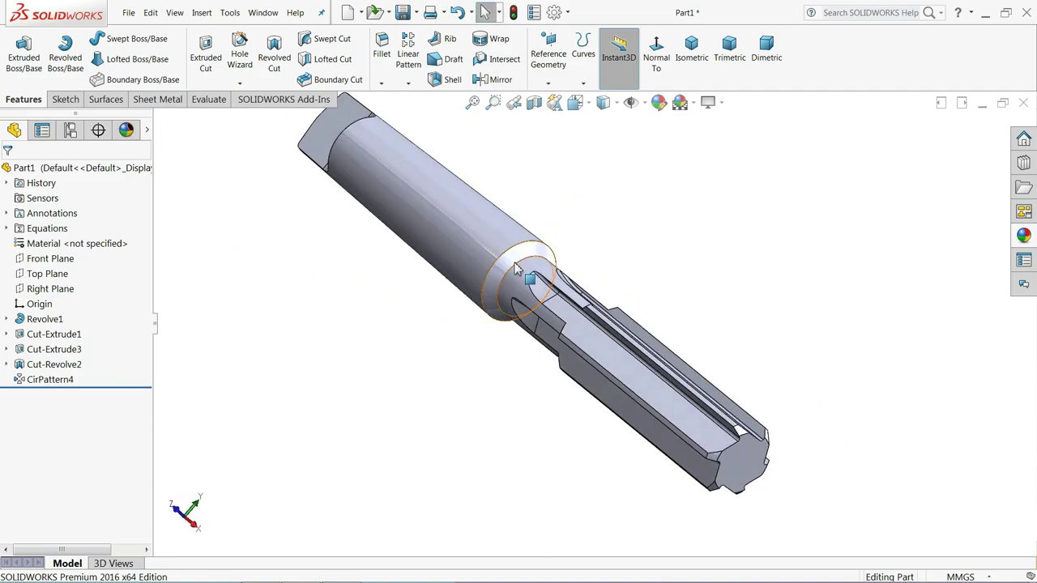
pyautogui.scroll(2, 692, 415)
pyautogui.scroll(-3, 693, 416)
pyautogui.scroll(3, 588, 354)
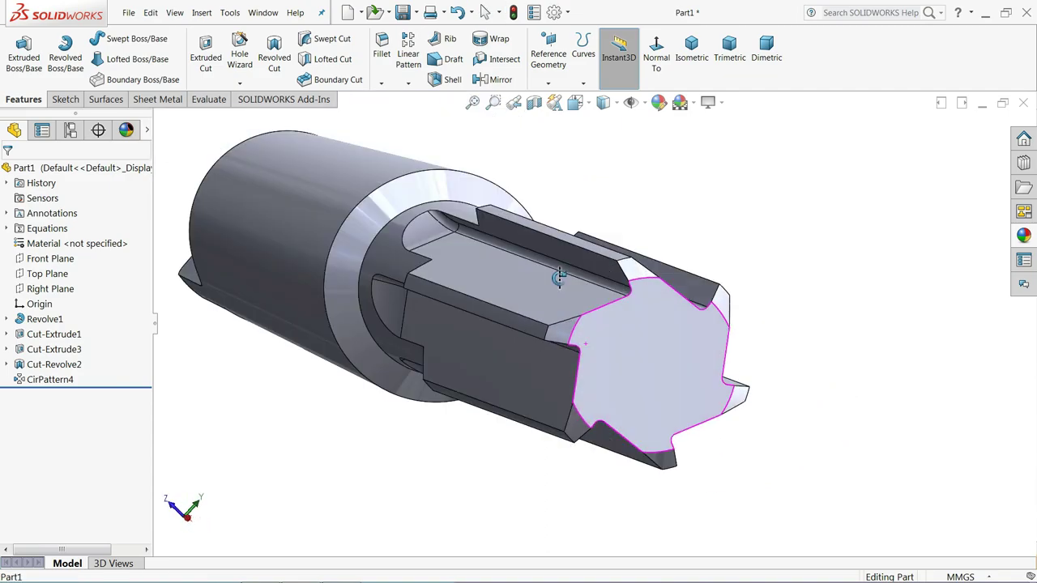
pyautogui.moveTo(555, 273)
pyautogui.mouseDown(button='middle')
pyautogui.moveTo(577, 333)
pyautogui.moveTo(606, 357)
pyautogui.moveTo(572, 331)
pyautogui.mouseUp(button='middle')
pyautogui.scroll(3, 577, 333)
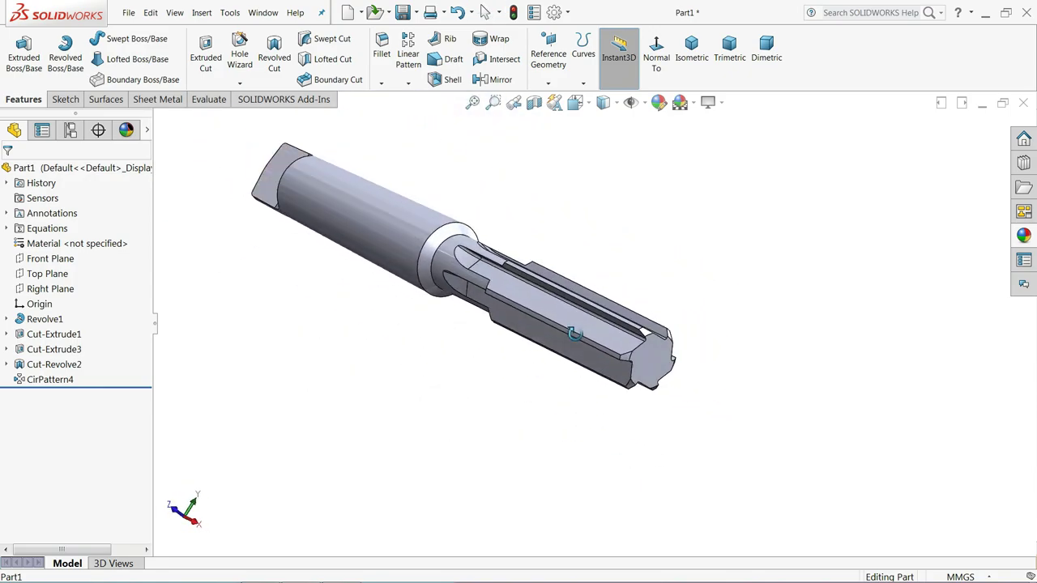
pyautogui.scroll(-2, 664, 372)
pyautogui.click(631, 355)
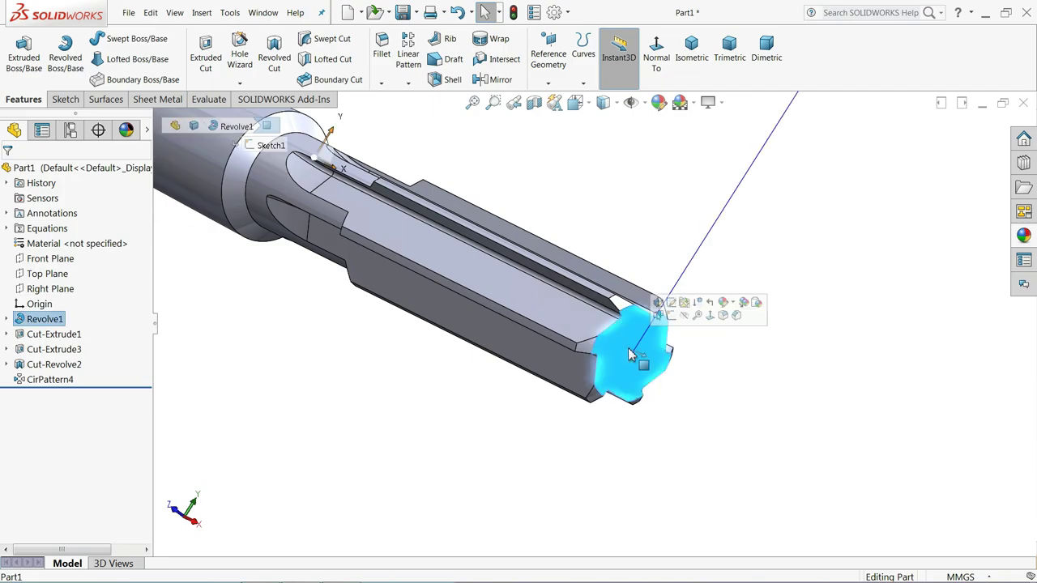
pyautogui.click(671, 316)
pyautogui.click(599, 73)
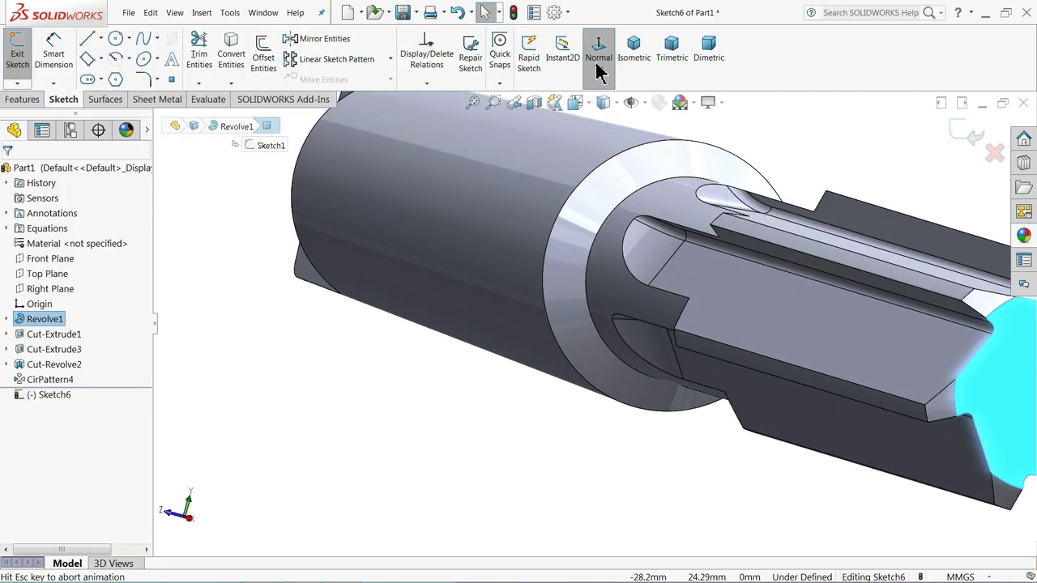
pyautogui.click(230, 284)
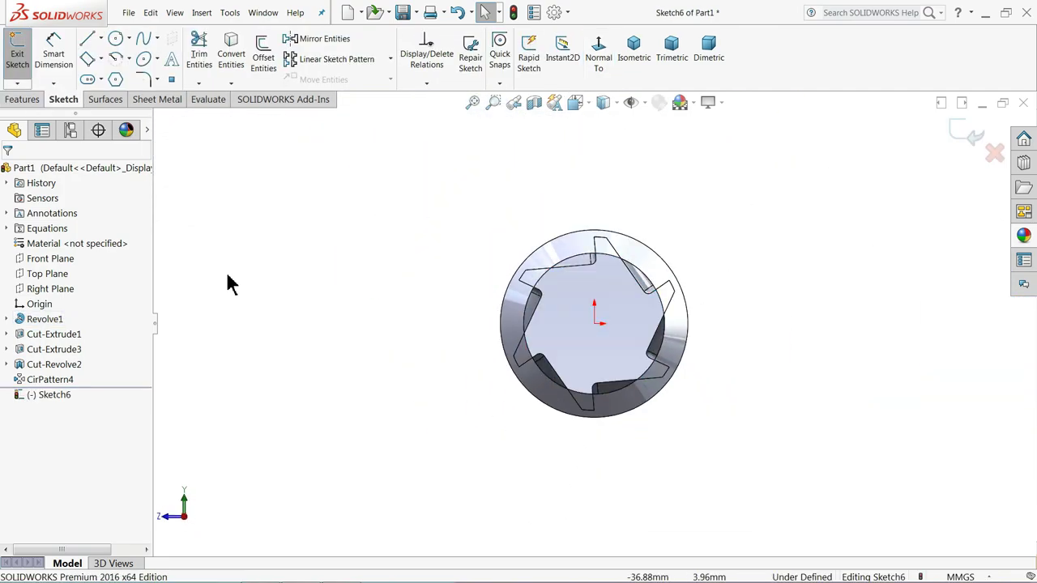
pyautogui.click(7, 333)
# Step: Display Sketch2 of Cut-Extrude1 and Sketch3 of Cut-Extrude3 for reference
pyautogui.click(34, 351)
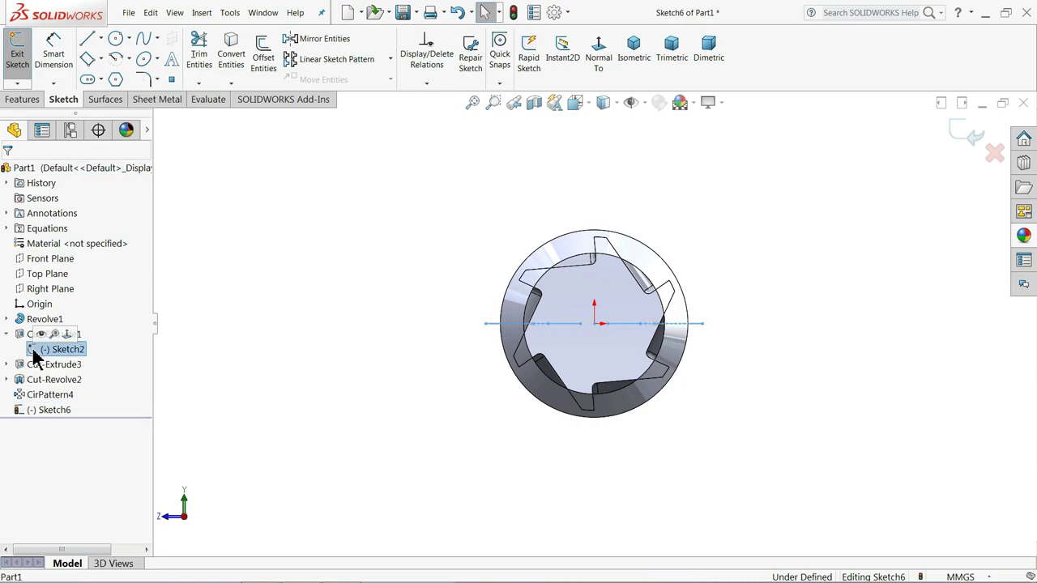
pyautogui.click(7, 333)
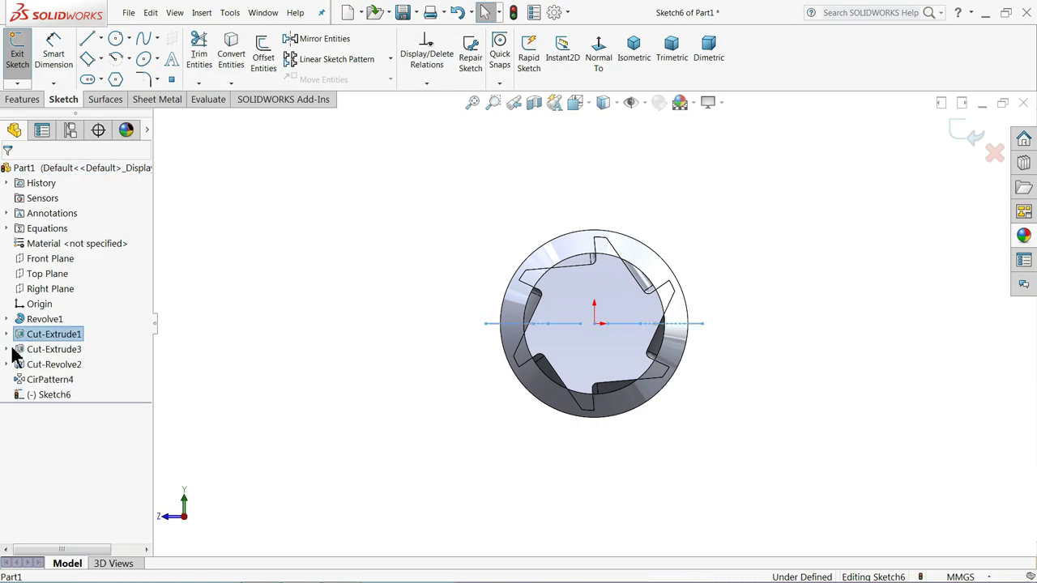
pyautogui.click(6, 349)
pyautogui.click(36, 365)
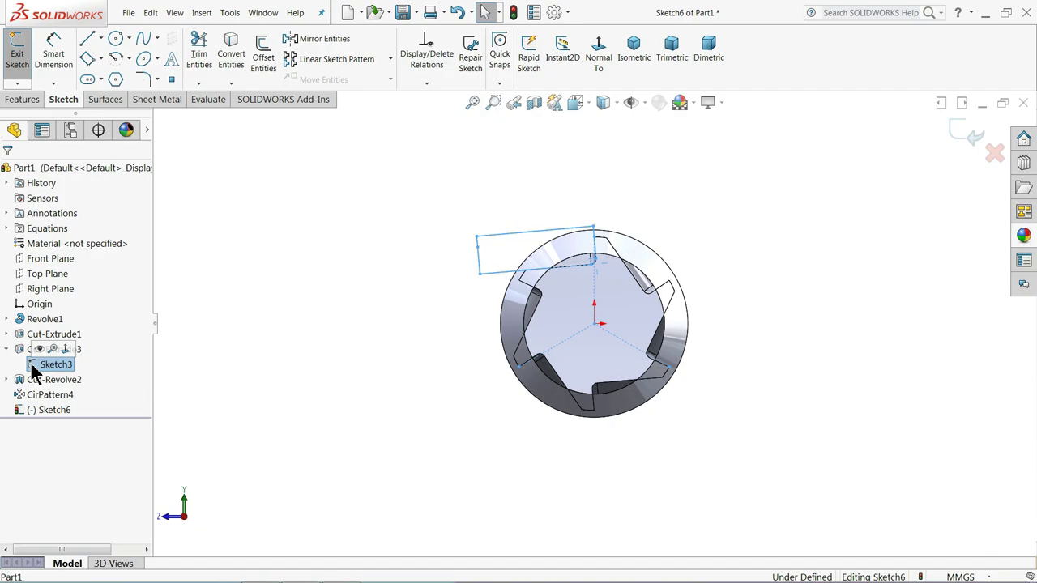
pyautogui.click(38, 350)
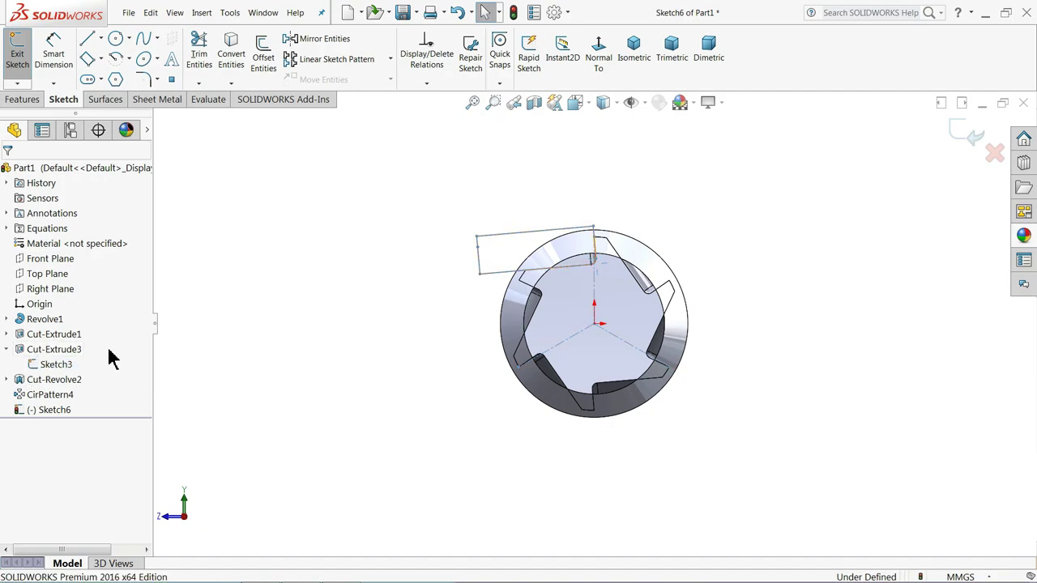
pyautogui.scroll(-3, 648, 288)
pyautogui.scroll(-2, 571, 203)
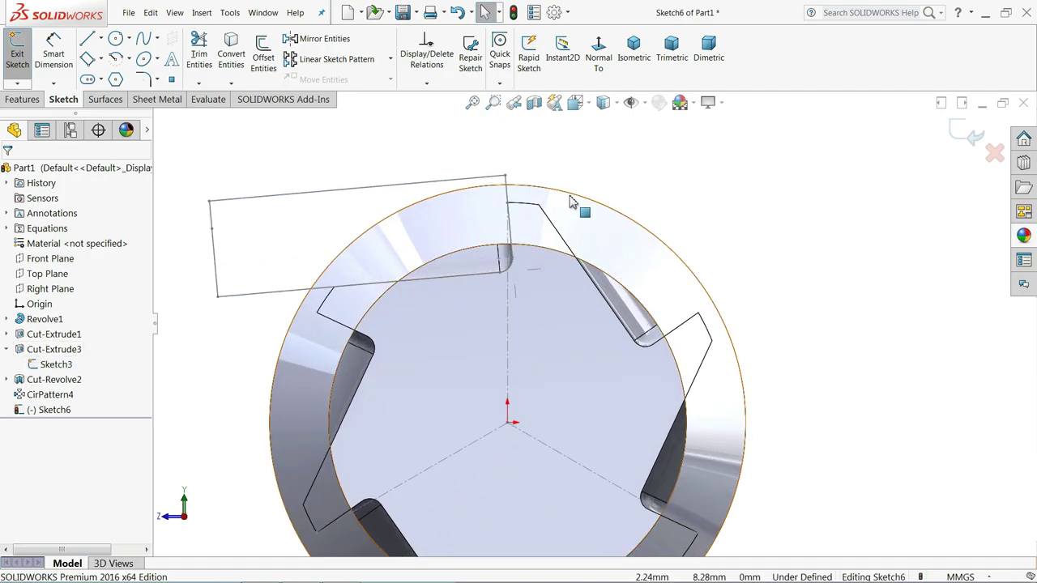
# Step: Convert the shaft end's outer edge into a 17.31 mm circle in Sketch6
pyautogui.click(574, 200)
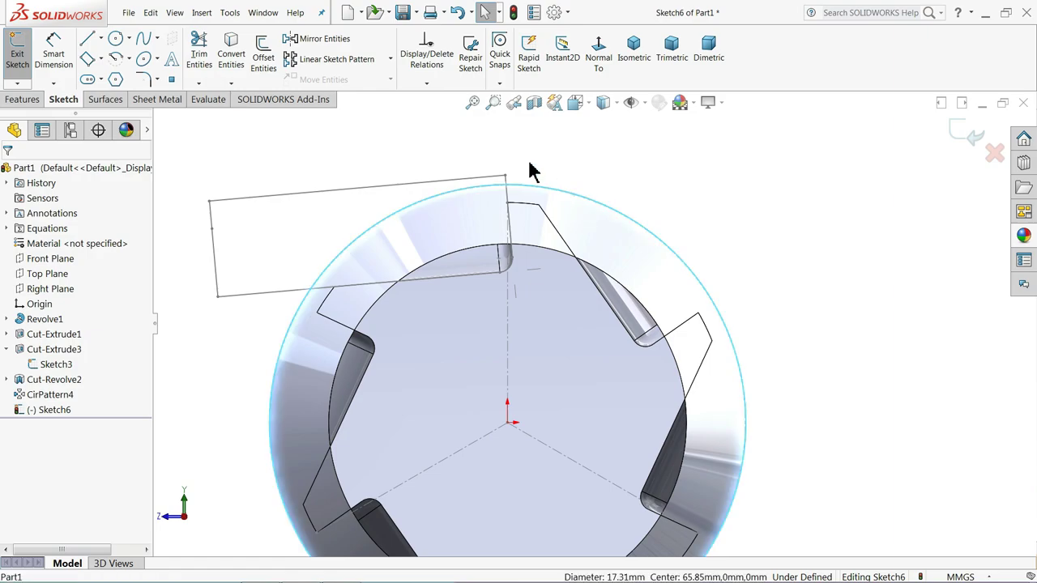
pyautogui.click(234, 60)
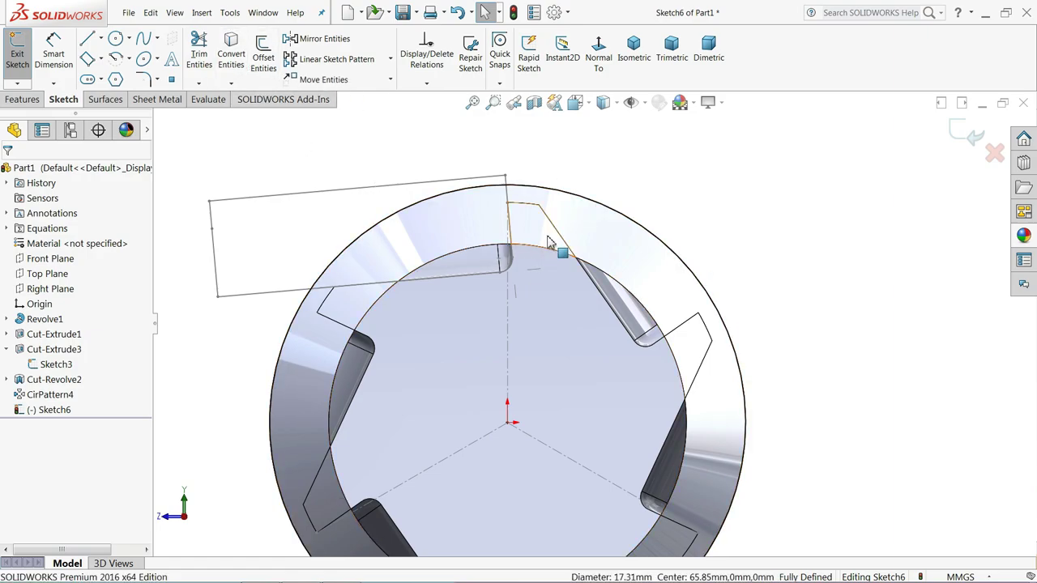
pyautogui.scroll(1, 542, 293)
pyautogui.scroll(3, 539, 301)
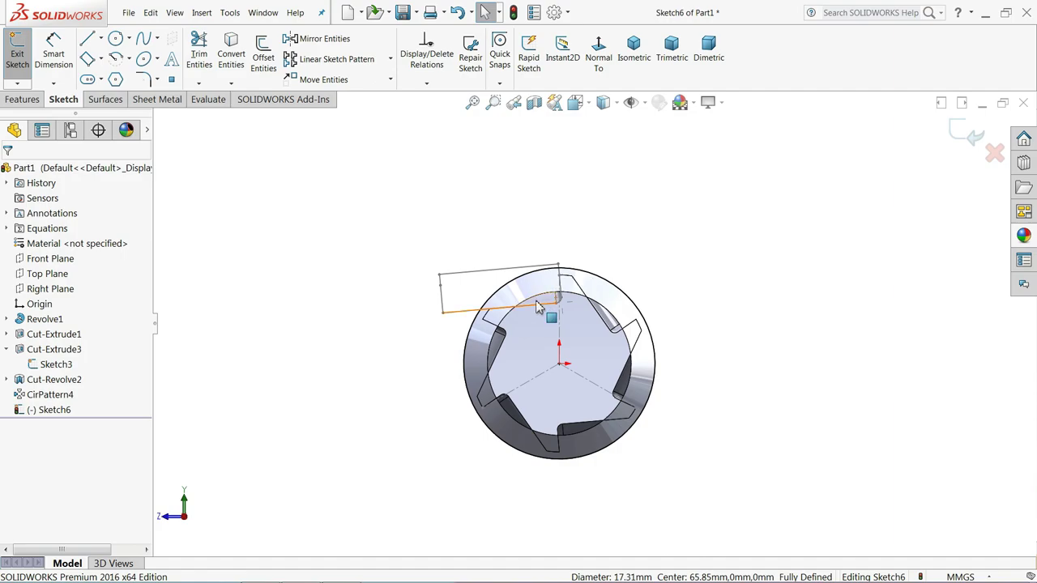
pyautogui.moveTo(554, 307); pyautogui.dragTo(567, 243, button='middle')
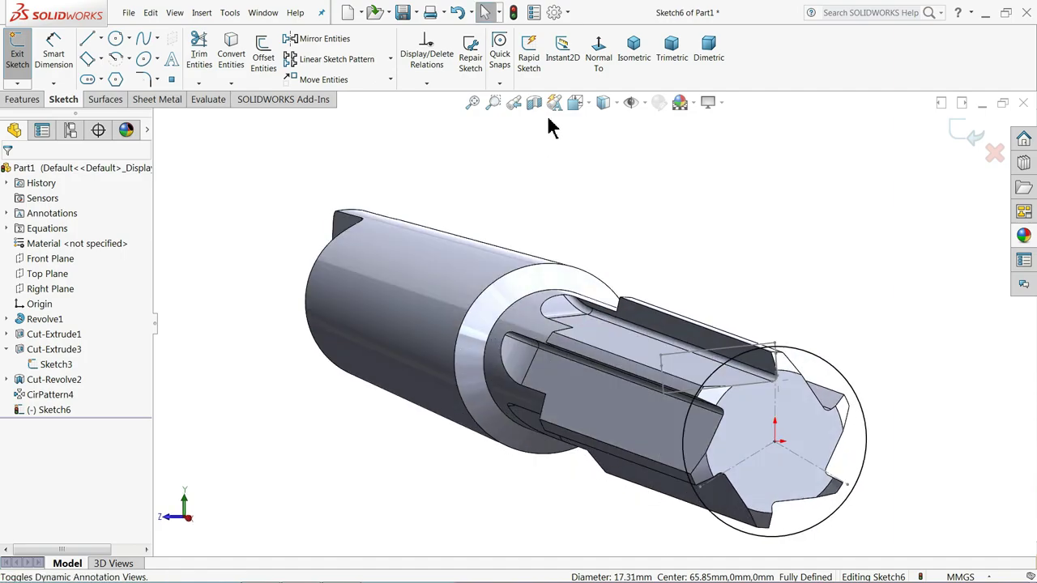
pyautogui.click(600, 73)
pyautogui.scroll(-3, 697, 169)
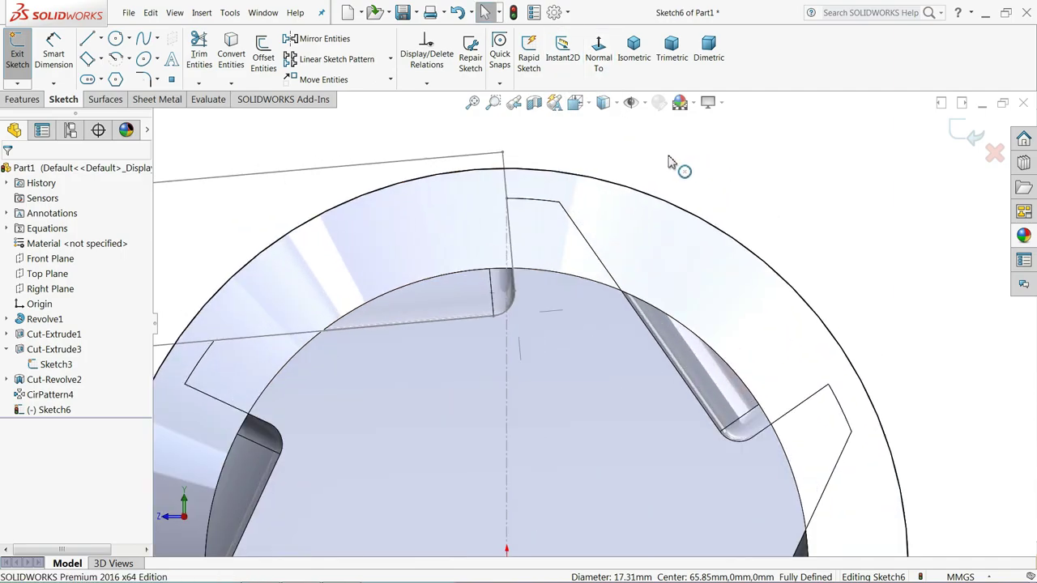
# Step: Draw a 6.99 mm chord line across Sketch6's outer circle
pyautogui.click(90, 39)
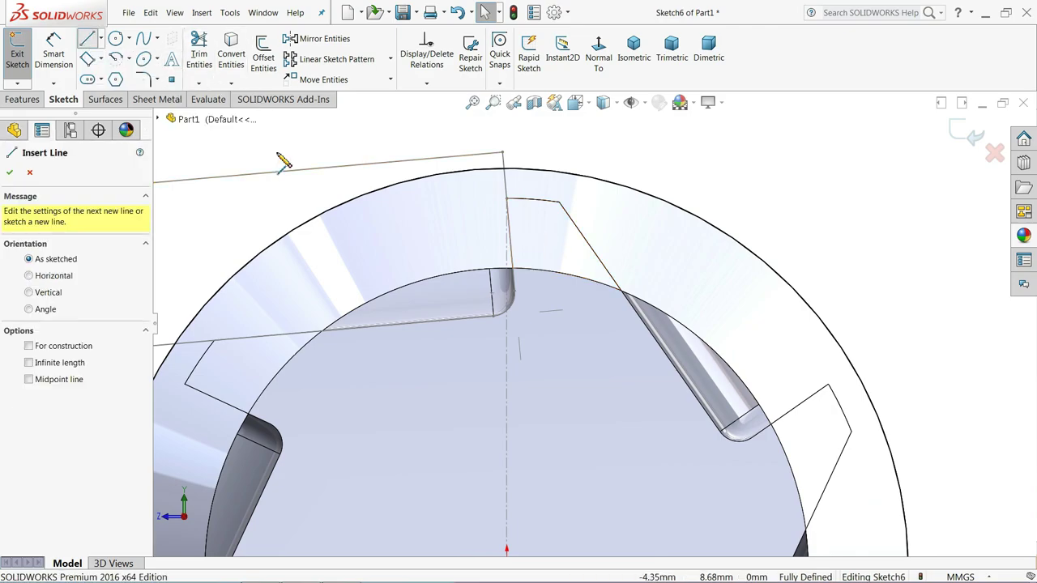
pyautogui.click(398, 184)
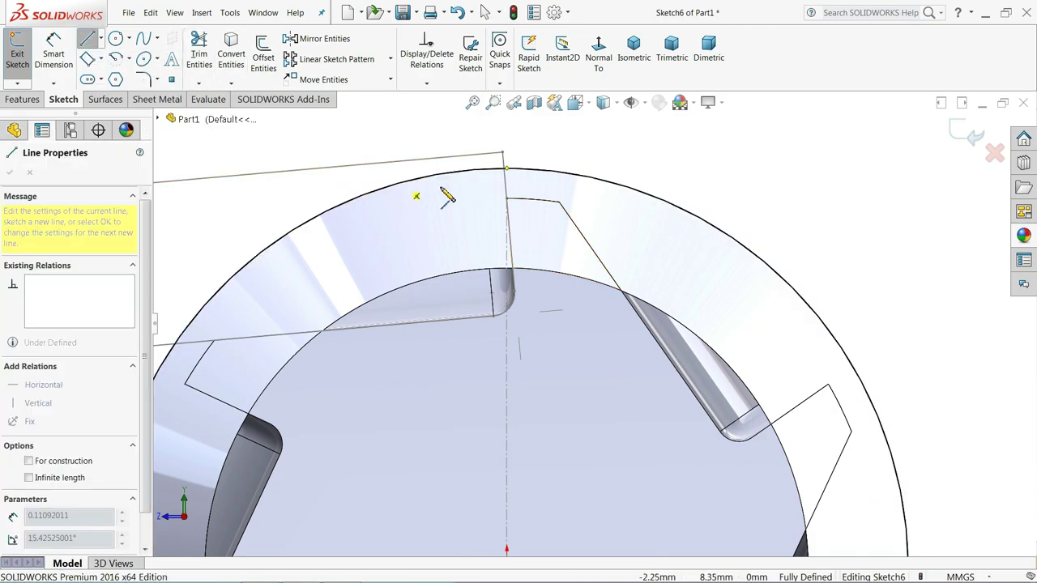
pyautogui.click(719, 228)
pyautogui.rightClick(737, 168)
pyautogui.click(775, 185)
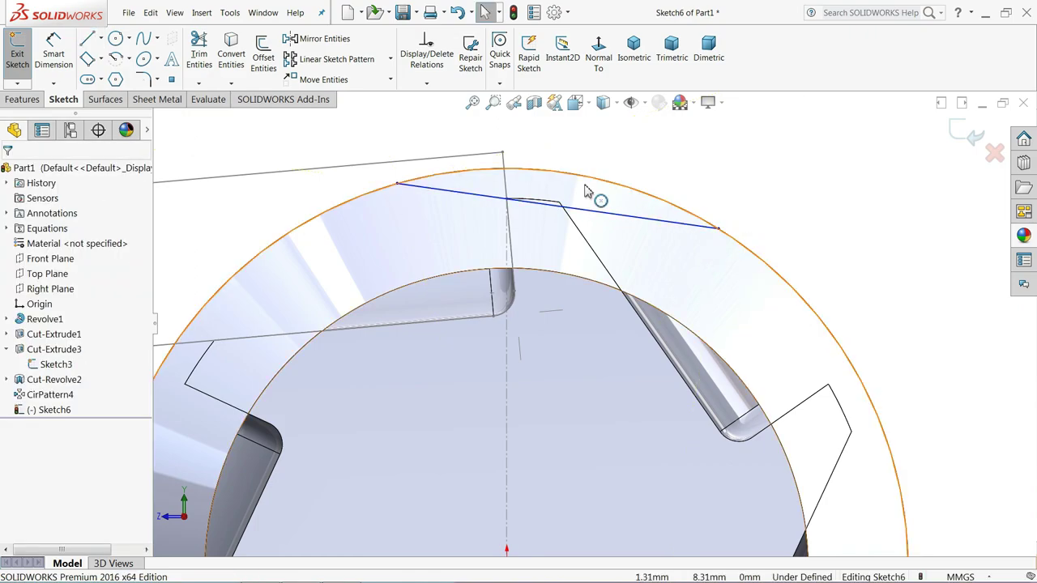
# Step: Add a construction centerline starting at the intersection with the steep flute edge
pyautogui.click(101, 38)
pyautogui.click(122, 76)
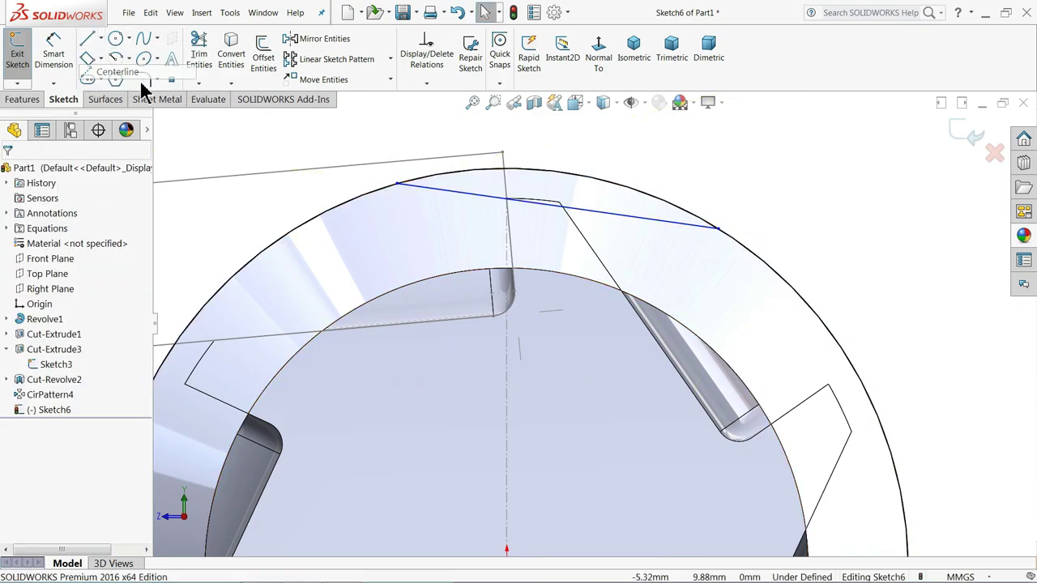
pyautogui.scroll(-5, 528, 240)
pyautogui.scroll(-3, 528, 206)
pyautogui.click(508, 195)
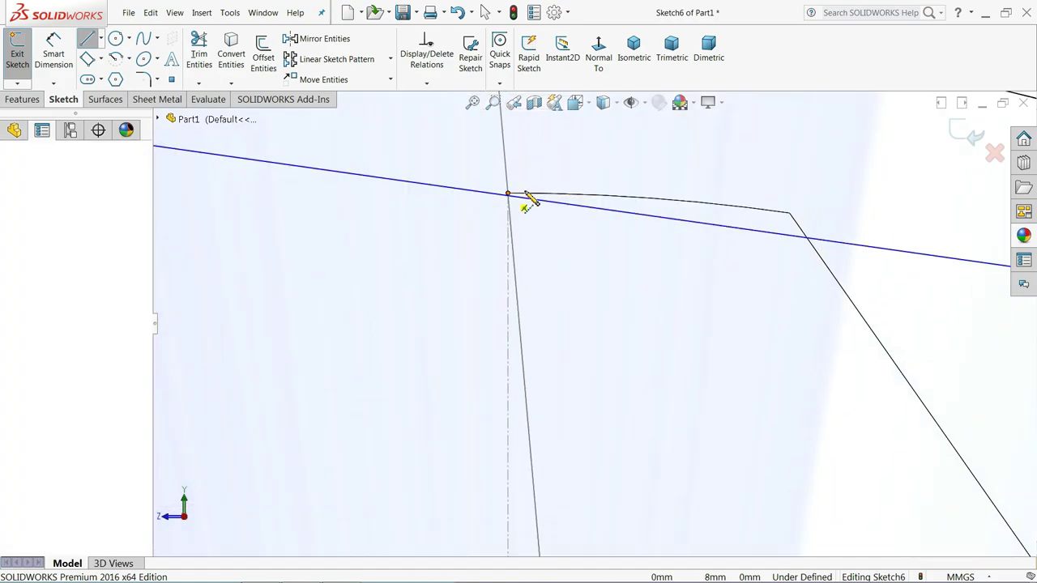
pyautogui.rightClick(905, 209)
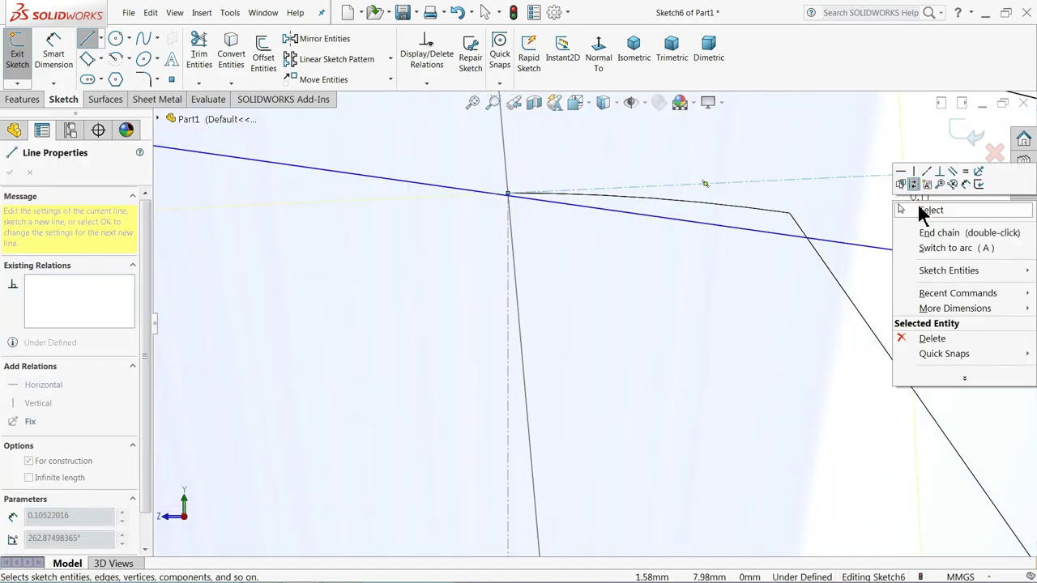
pyautogui.click(923, 206)
pyautogui.click(54, 50)
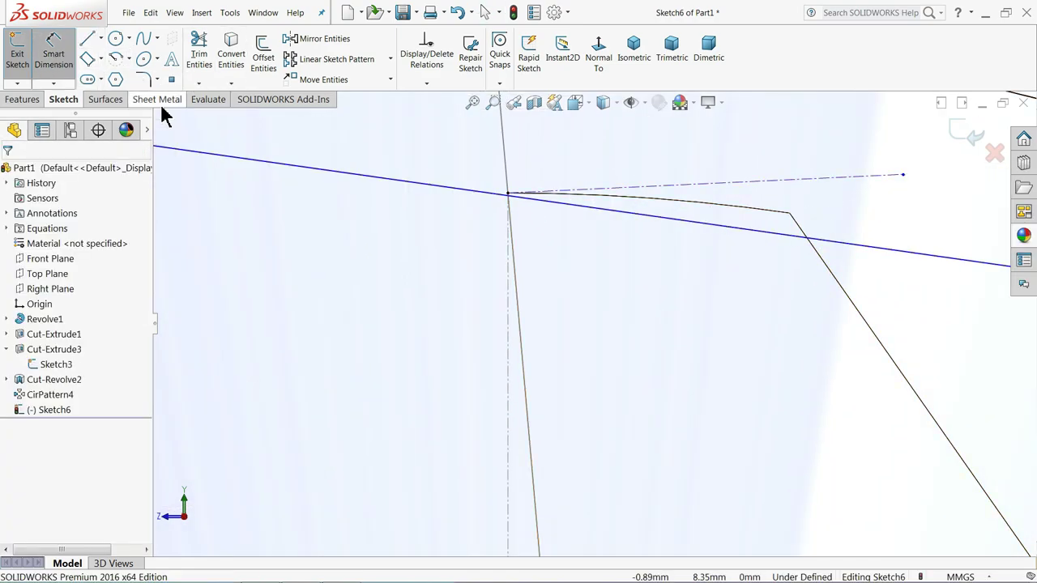
# Step: Dimension the centerline at 90° to the steep flute edge
pyautogui.click(612, 200)
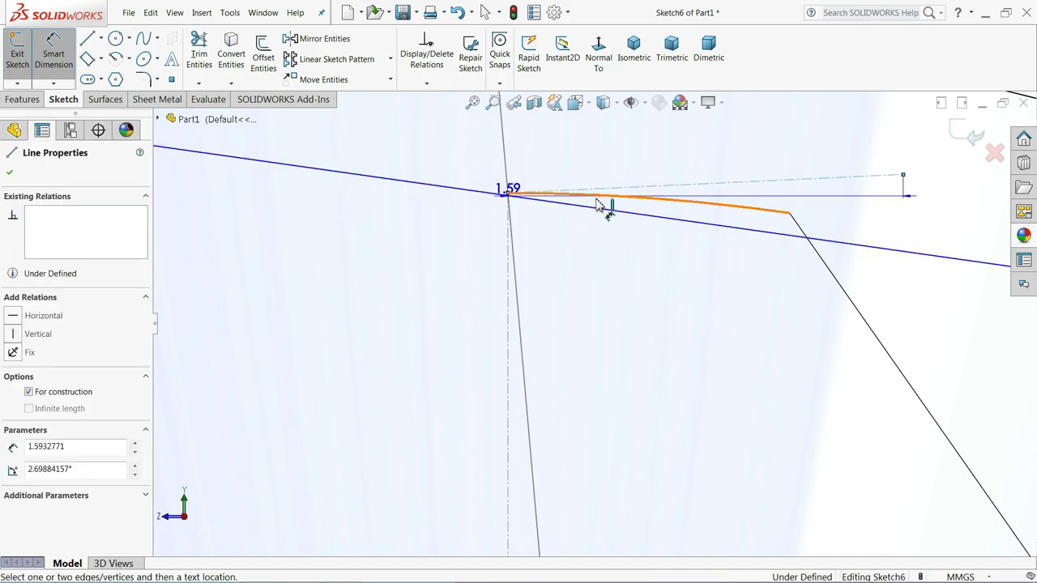
pyautogui.click(515, 260)
pyautogui.click(591, 266)
pyautogui.write('90')
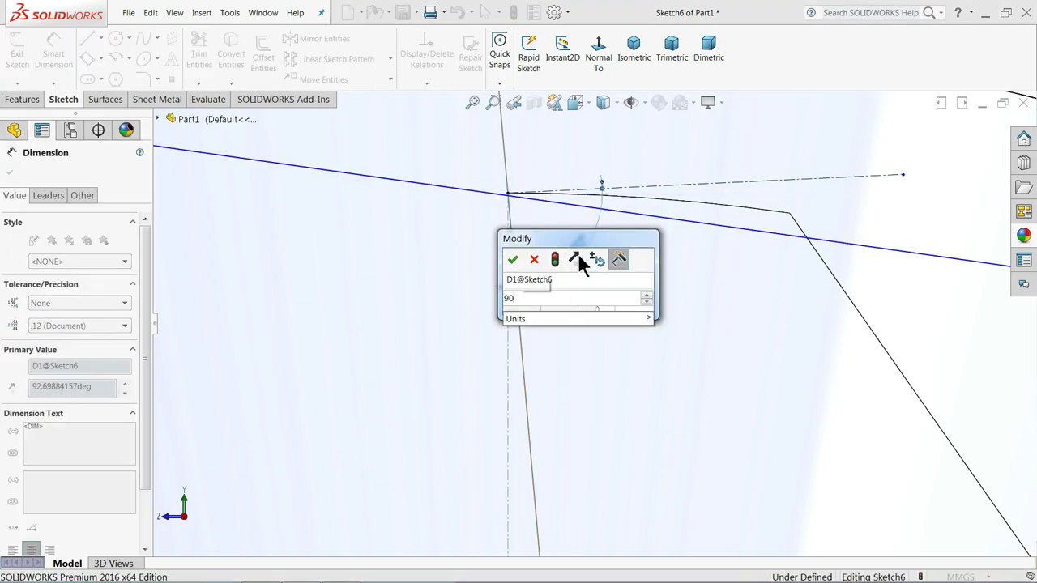
pyautogui.press('Return')
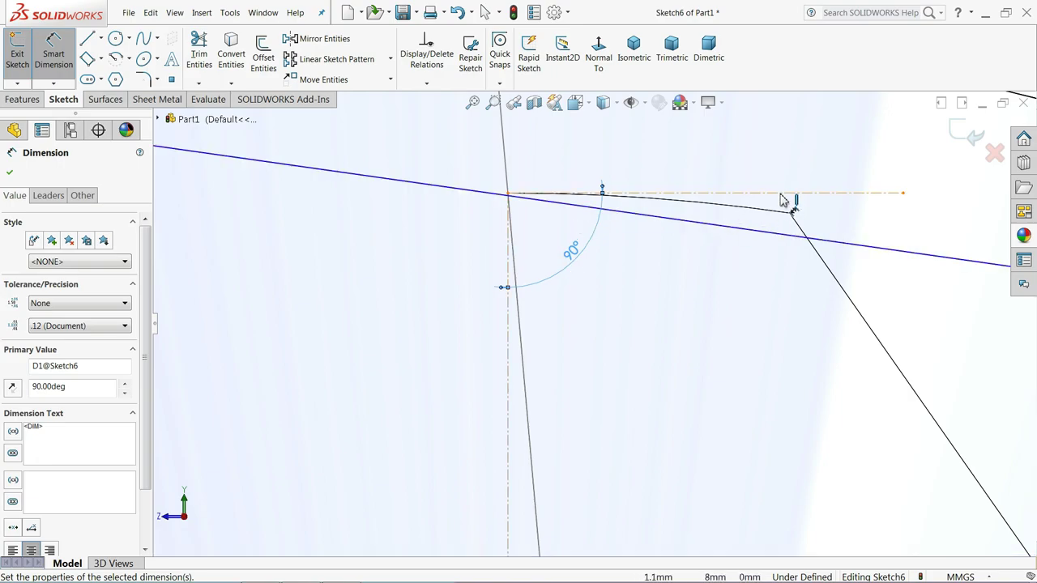
# Step: Set the chord line at 15° to the centerline
pyautogui.click(784, 210)
pyautogui.click(795, 235)
pyautogui.click(826, 215)
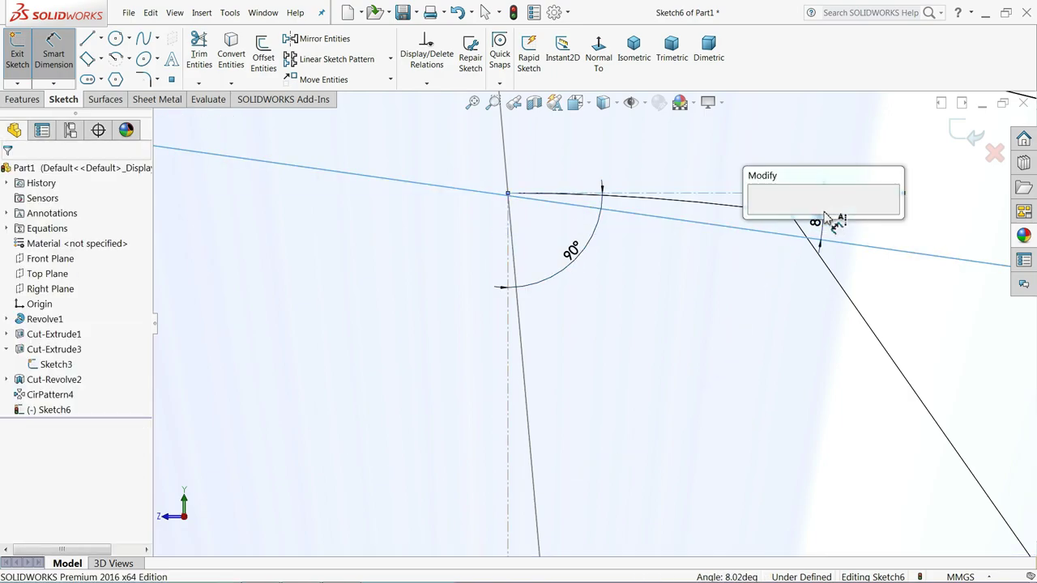
pyautogui.write('15')
pyautogui.click(756, 213)
pyautogui.scroll(3, 567, 259)
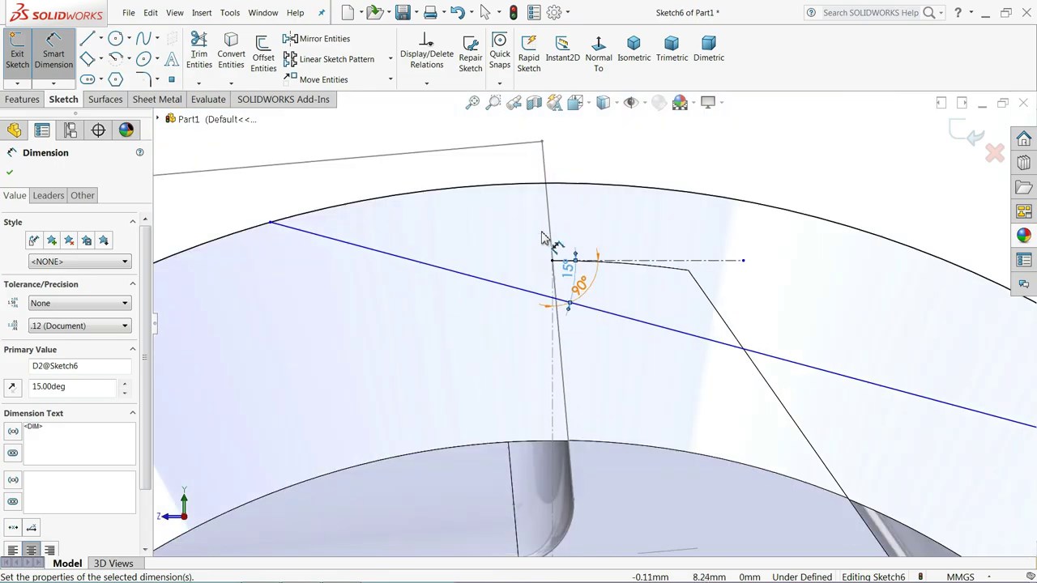
pyautogui.click(10, 172)
pyautogui.press('Escape')
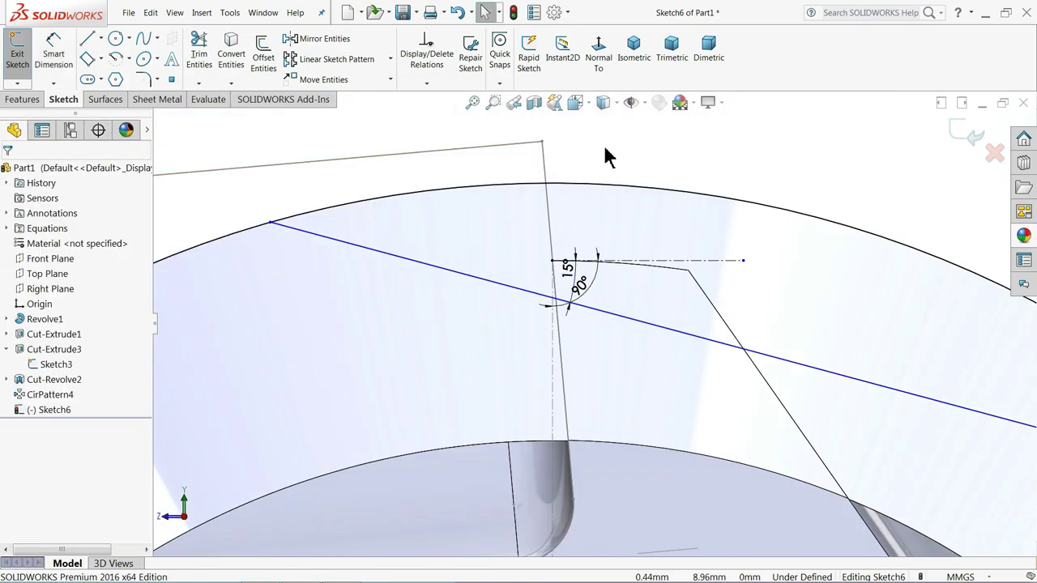
# Step: Make the chord line coincident with the flute corner point
pyautogui.click(589, 306)
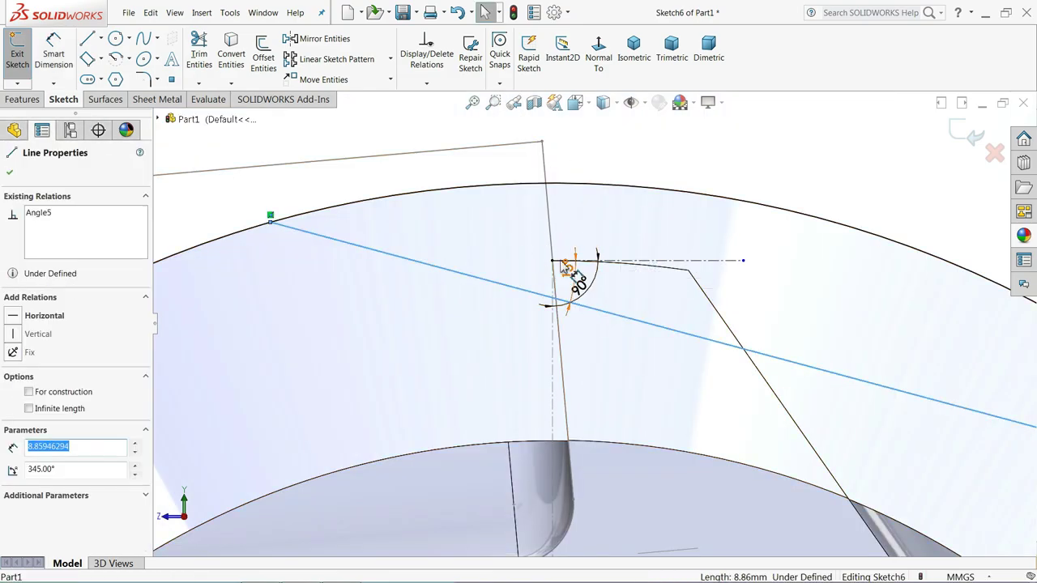
pyautogui.keyDown('ctrl'); pyautogui.click(552, 261); pyautogui.keyUp('ctrl')
pyautogui.click(600, 223)
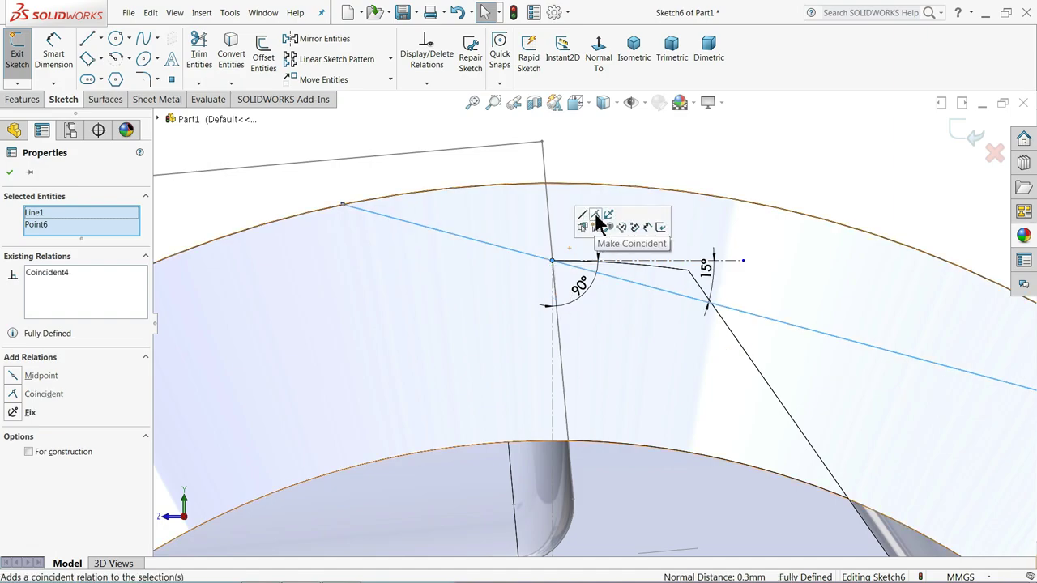
pyautogui.click(620, 157)
pyautogui.scroll(2, 608, 203)
pyautogui.scroll(2, 634, 271)
pyautogui.scroll(1, 615, 291)
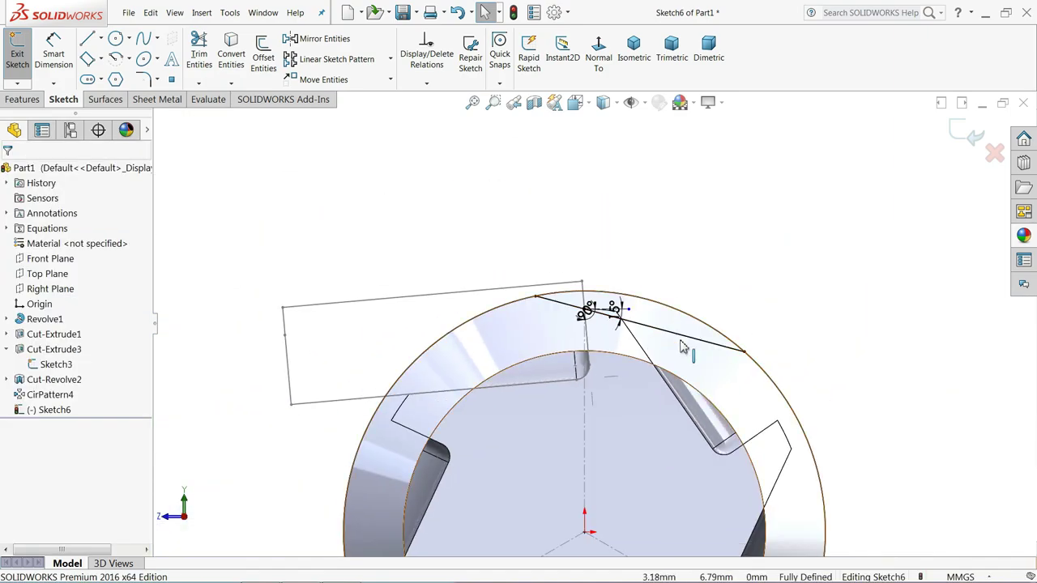
pyautogui.scroll(3, 600, 308)
pyautogui.scroll(1, 591, 316)
pyautogui.scroll(-3, 559, 337)
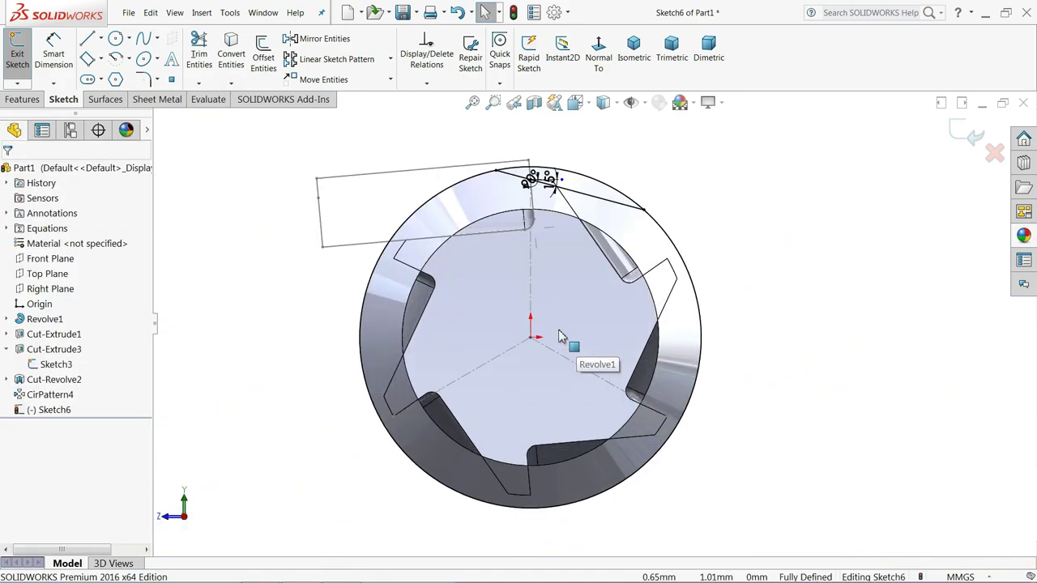
# Step: Circular-pattern the chord line about the origin into 3 equally spaced copies
pyautogui.click(389, 63)
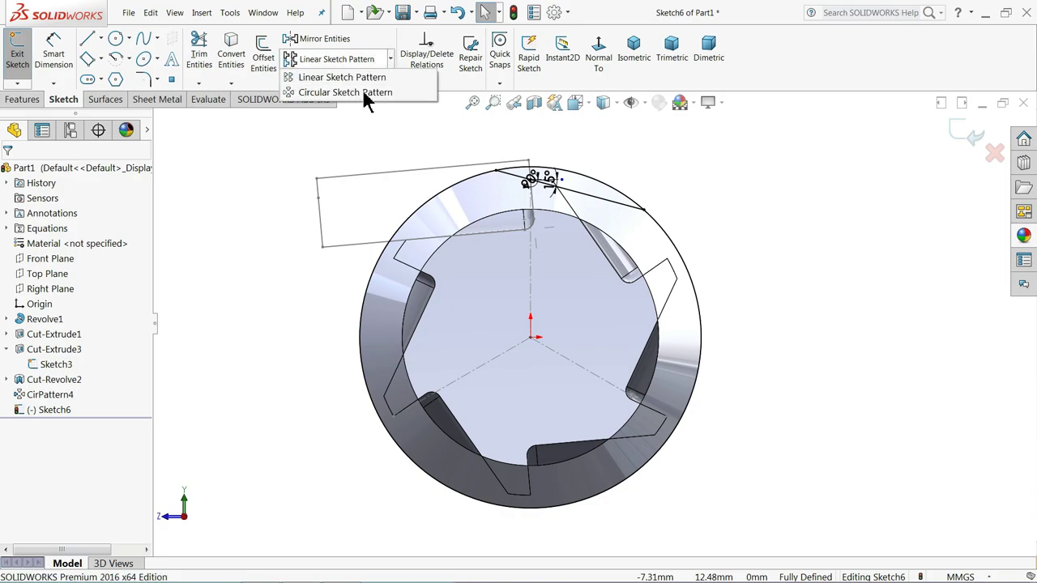
pyautogui.click(362, 91)
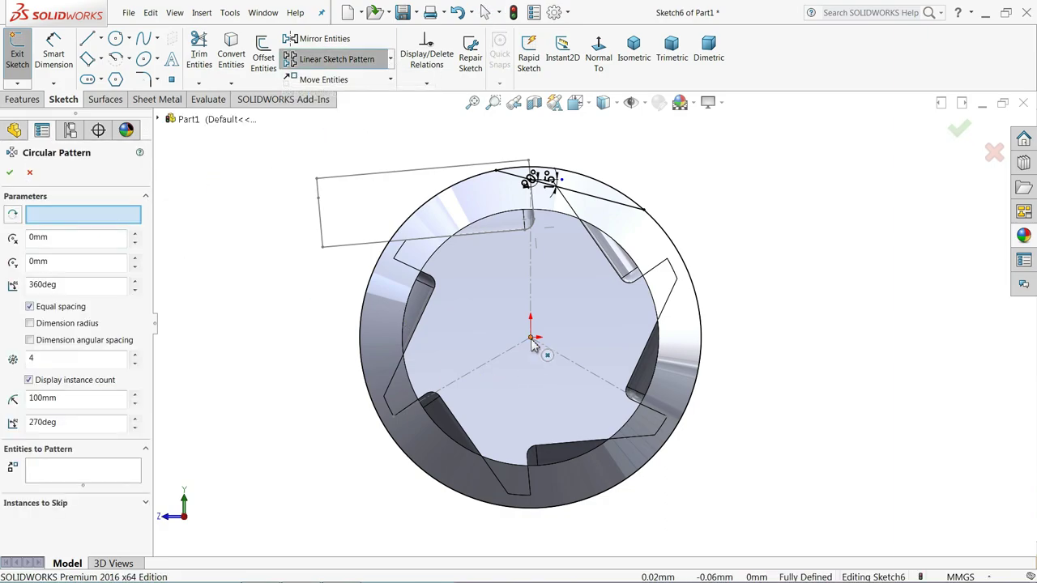
pyautogui.click(136, 468)
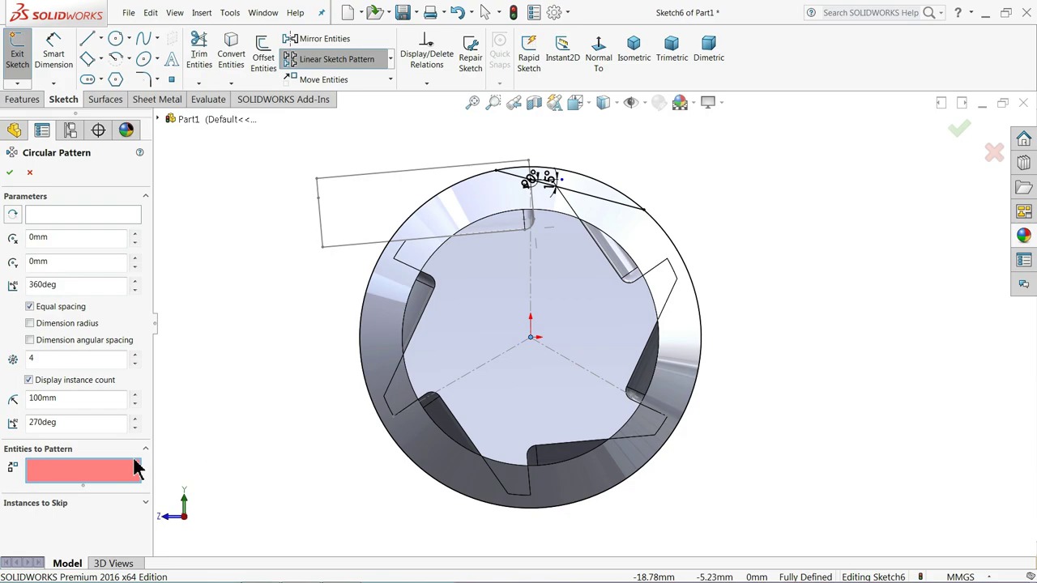
pyautogui.click(591, 200)
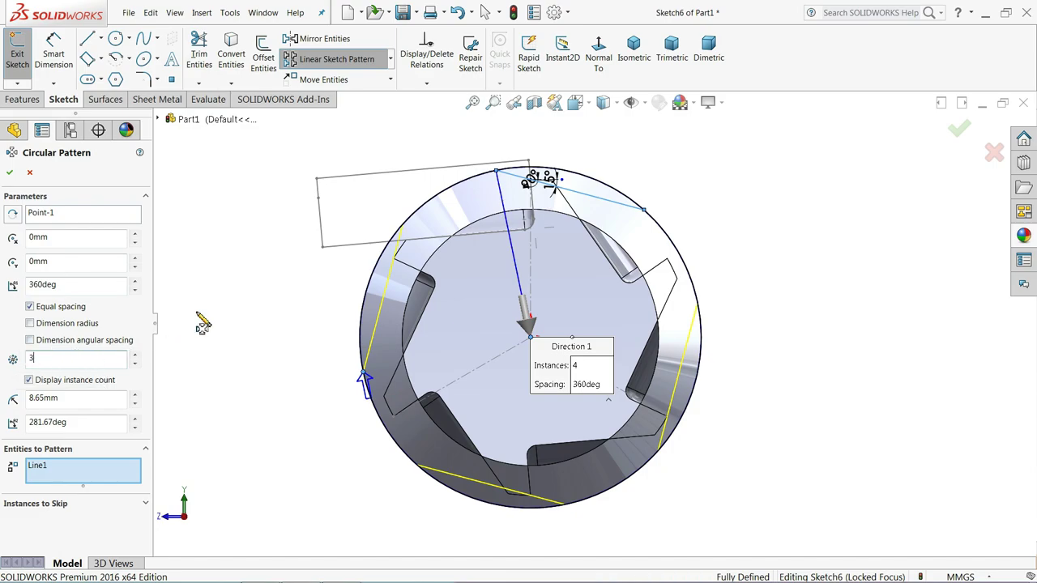
pyautogui.write('3')
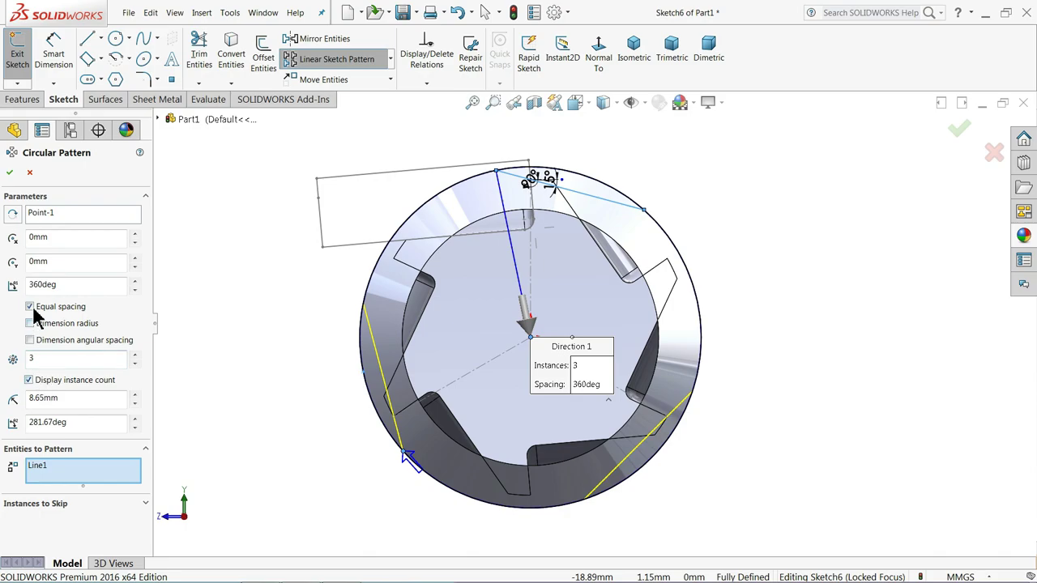
pyautogui.click(9, 172)
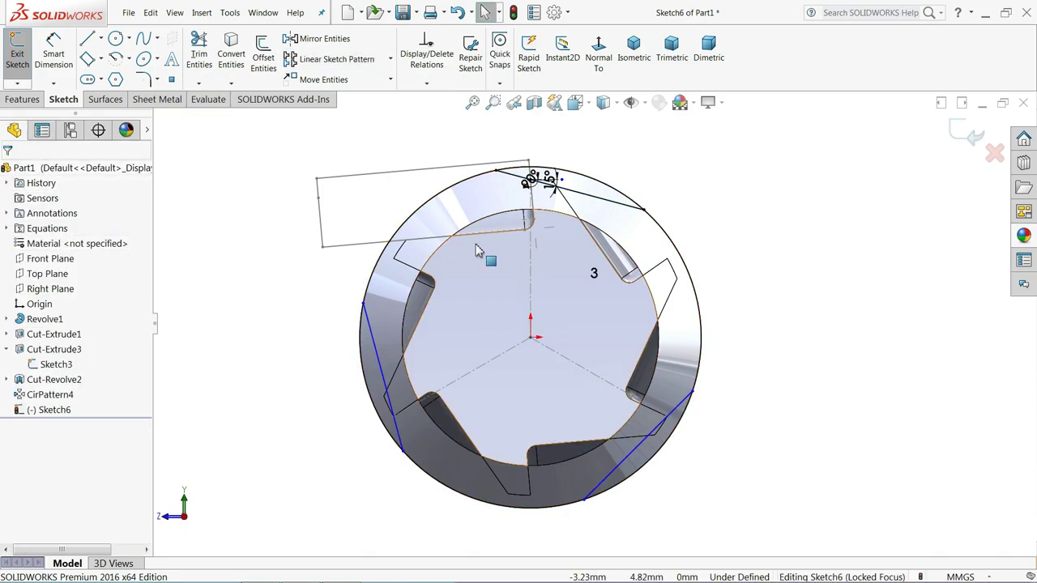
# Step: Power-trim the excess segments off the patterned chord lines
pyautogui.click(198, 55)
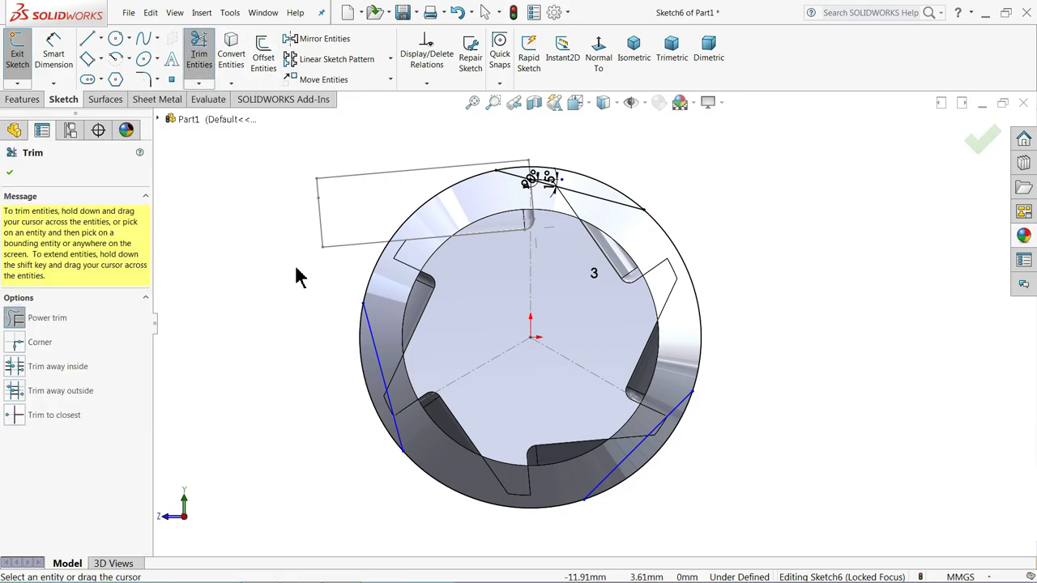
pyautogui.moveTo(346, 275); pyautogui.dragTo(394, 273)
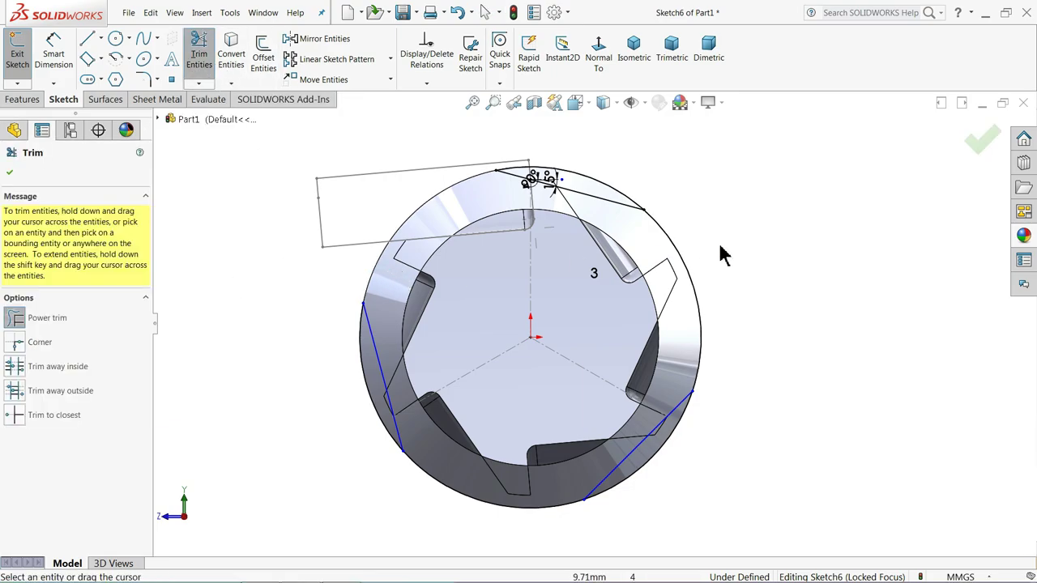
pyautogui.moveTo(437, 533); pyautogui.dragTo(467, 466)
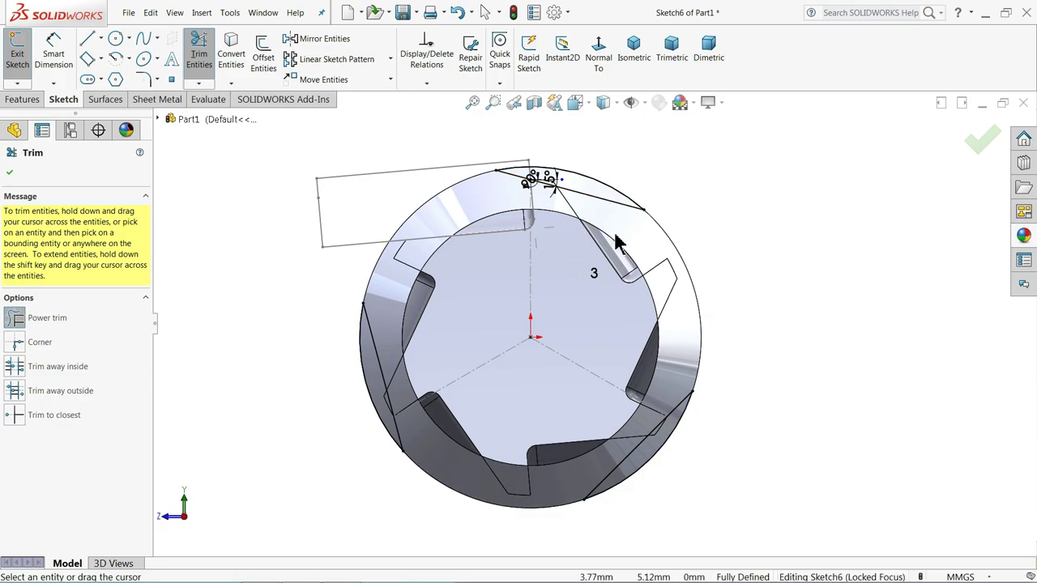
pyautogui.click(7, 176)
# Step: Extrude-cut Sketch6 blind 60 mm to flatten the fluted shaft end
pyautogui.click(21, 99)
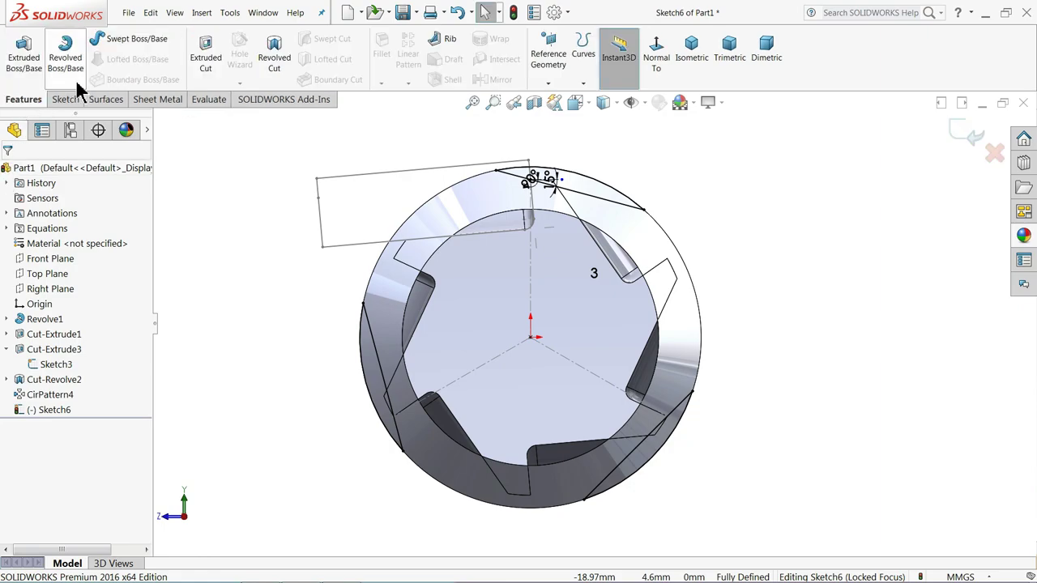
pyautogui.click(212, 63)
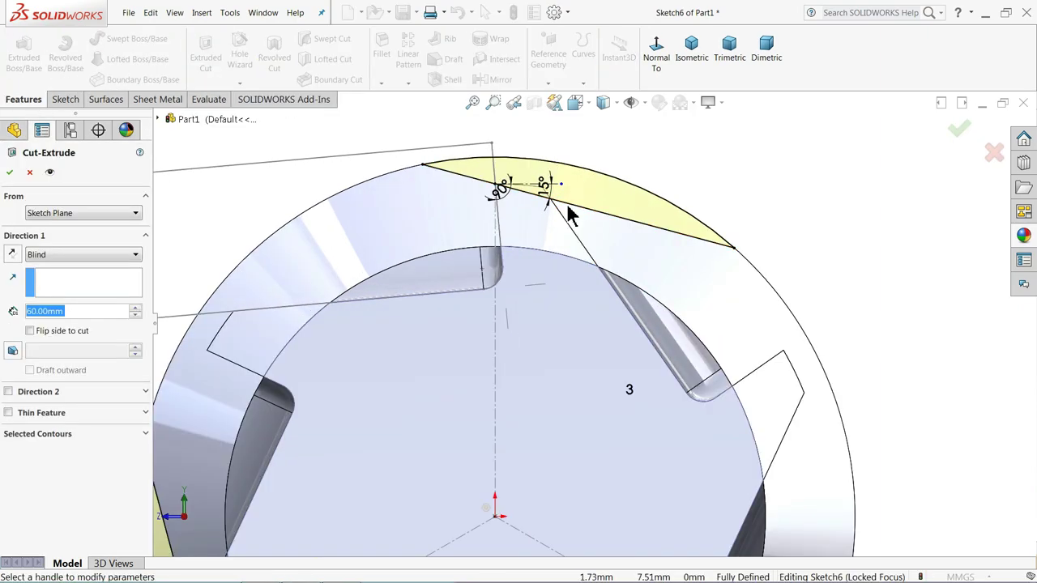
pyautogui.scroll(-4, 566, 213)
pyautogui.scroll(3, 458, 233)
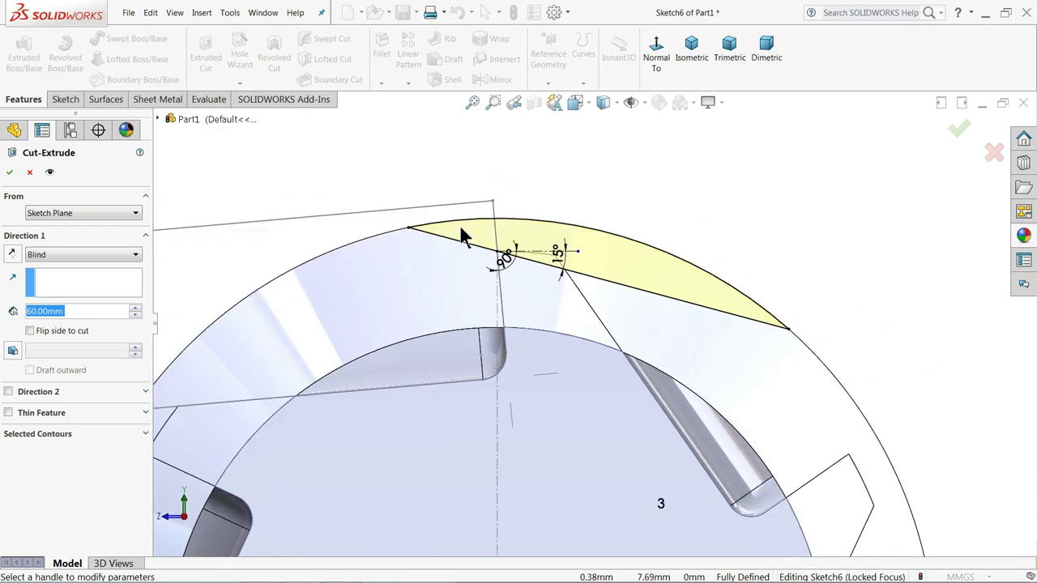
pyautogui.scroll(3, 467, 254)
pyautogui.scroll(2, 440, 264)
pyautogui.moveTo(439, 264); pyautogui.dragTo(498, 300, button='middle')
pyautogui.scroll(-3, 502, 338)
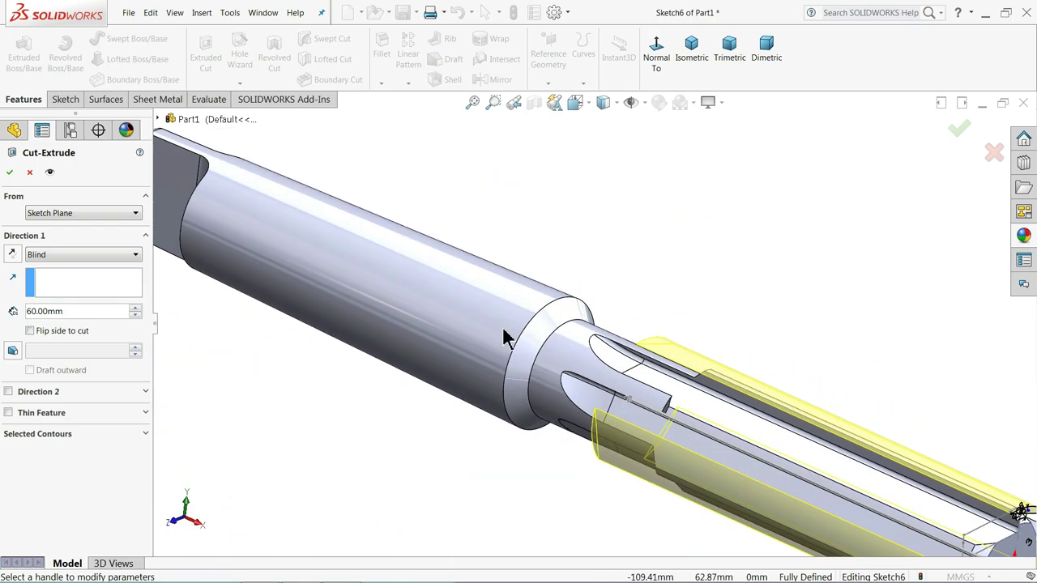
pyautogui.scroll(3, 646, 394)
pyautogui.scroll(-3, 560, 365)
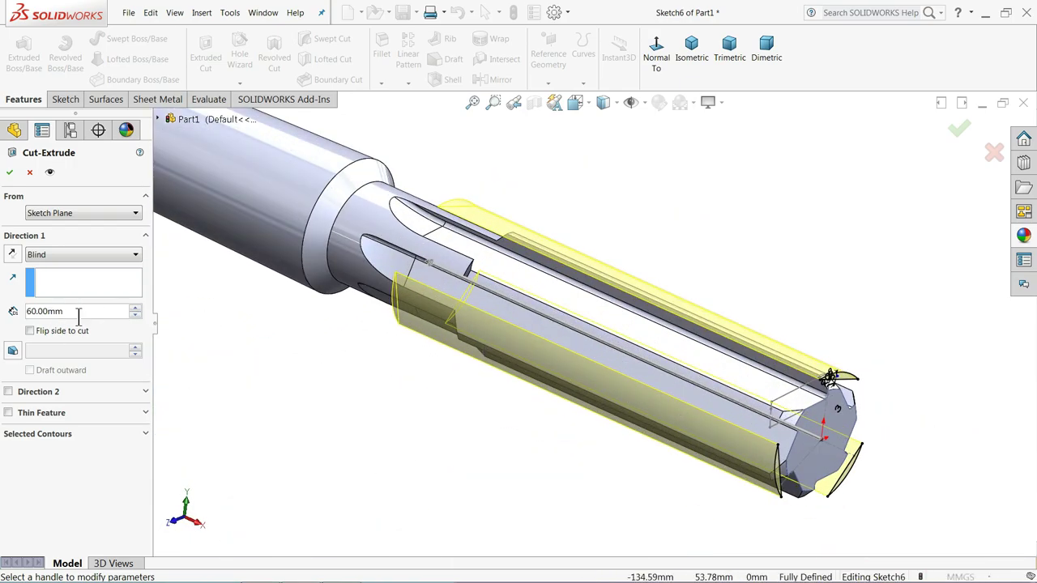
pyautogui.click(9, 173)
# Step: Hide Sketch3 so the reamer shows cleanly, then pull down the Insert menu
pyautogui.moveTo(312, 361)
pyautogui.mouseDown(button='middle')
pyautogui.moveTo(348, 321)
pyautogui.moveTo(347, 210)
pyautogui.moveTo(389, 178)
pyautogui.moveTo(347, 260)
pyautogui.moveTo(362, 297)
pyautogui.mouseUp(button='middle')
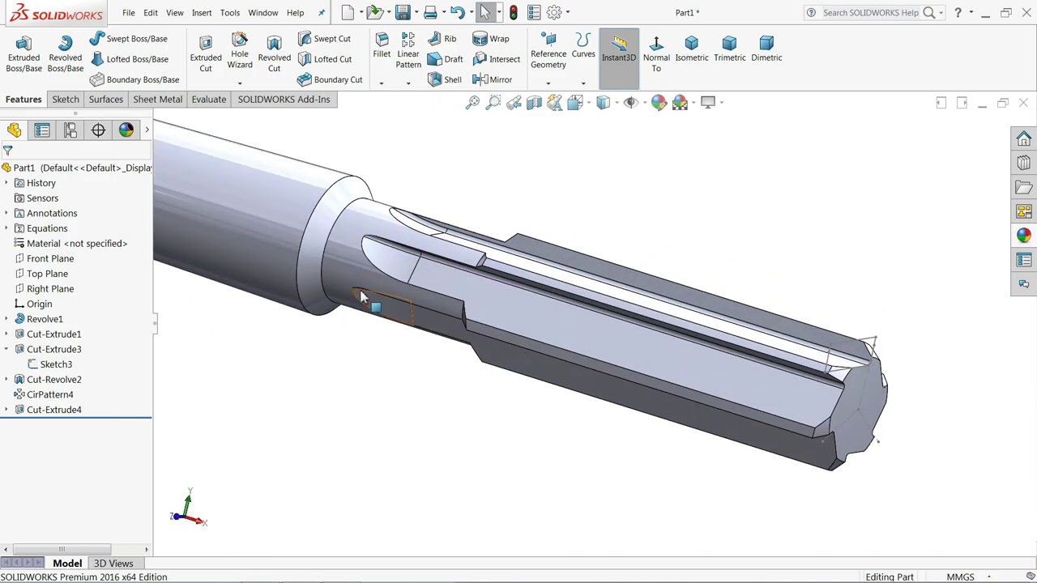
pyautogui.click(53, 364)
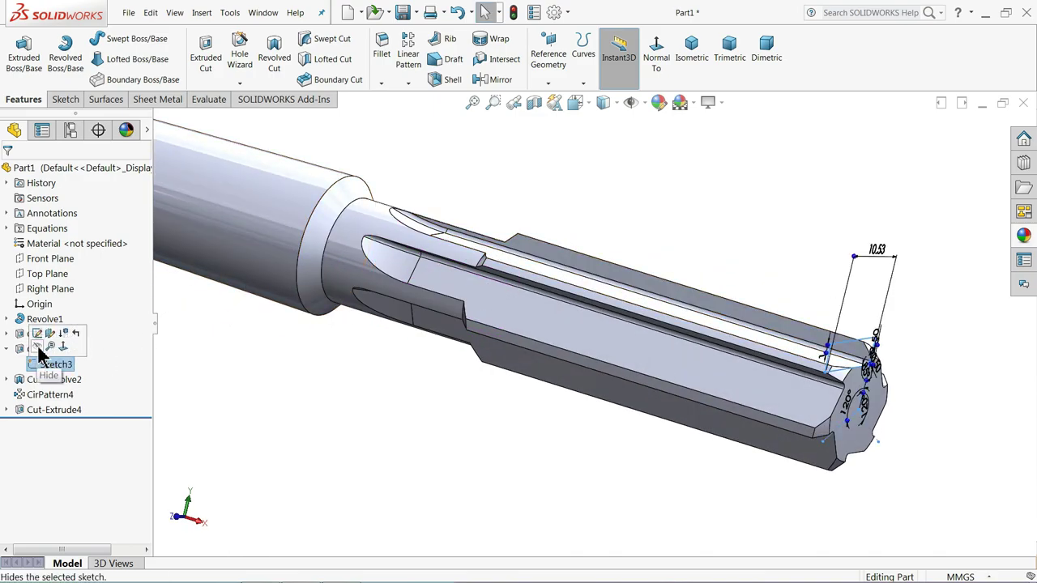
pyautogui.click(38, 347)
pyautogui.scroll(2, 267, 354)
pyautogui.moveTo(269, 354)
pyautogui.mouseDown(button='middle')
pyautogui.moveTo(330, 349)
pyautogui.moveTo(310, 363)
pyautogui.mouseUp(button='middle')
pyautogui.scroll(3, 316, 368)
pyautogui.scroll(-3, 494, 324)
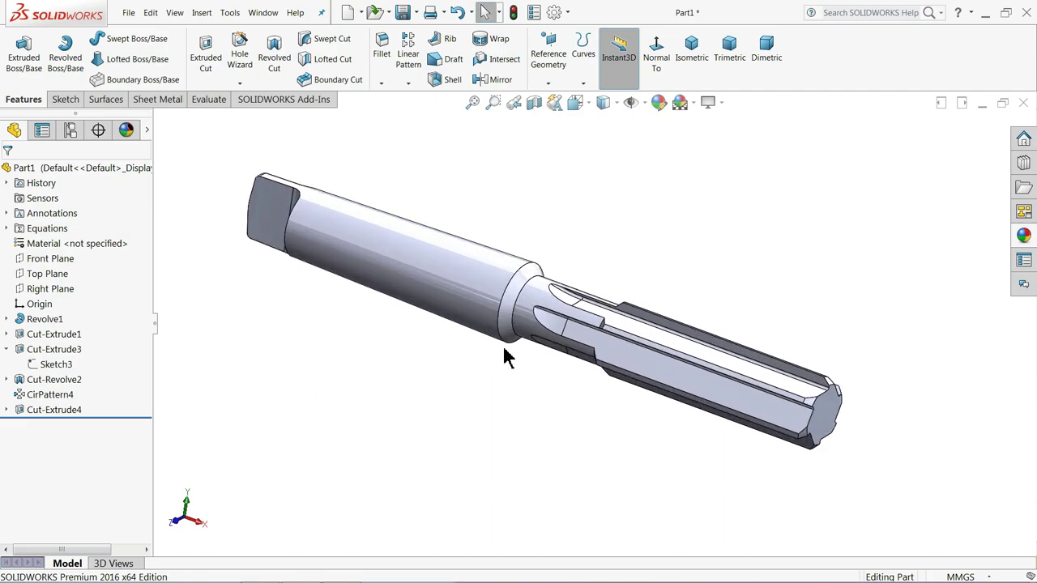
pyautogui.scroll(-1, 567, 308)
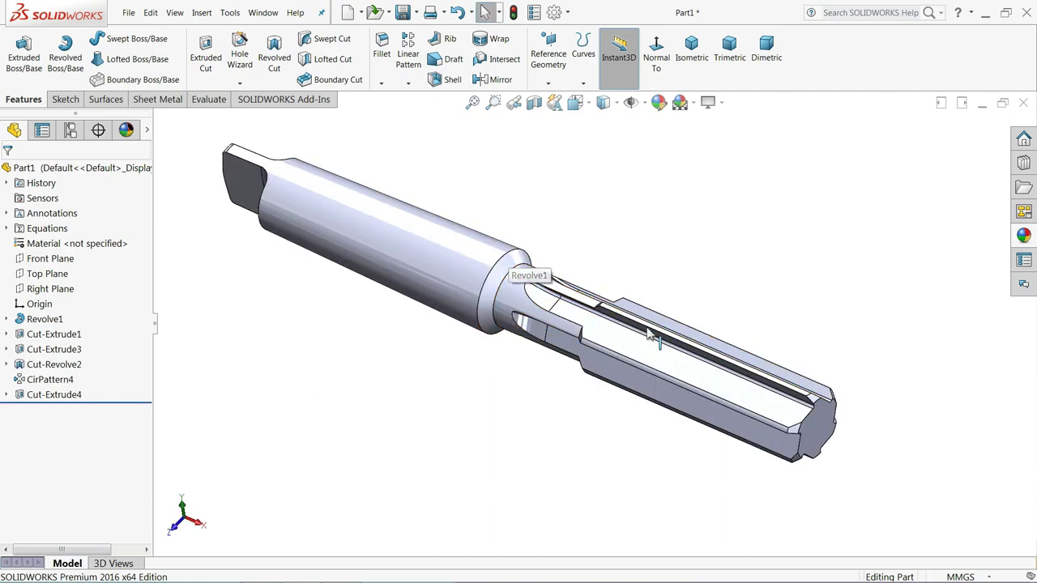
pyautogui.moveTo(679, 366); pyautogui.dragTo(684, 367, button='middle')
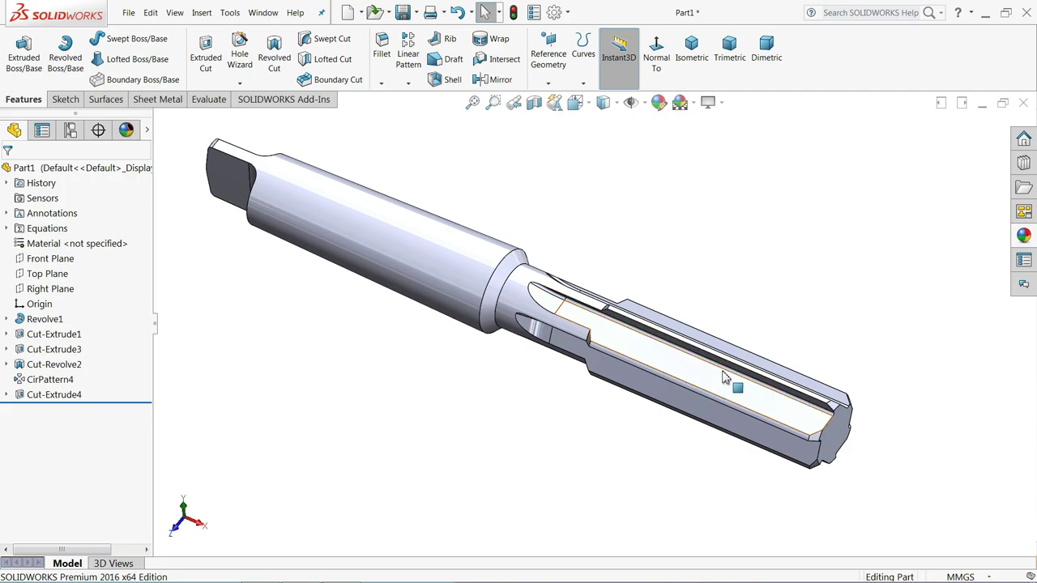
pyautogui.click(204, 18)
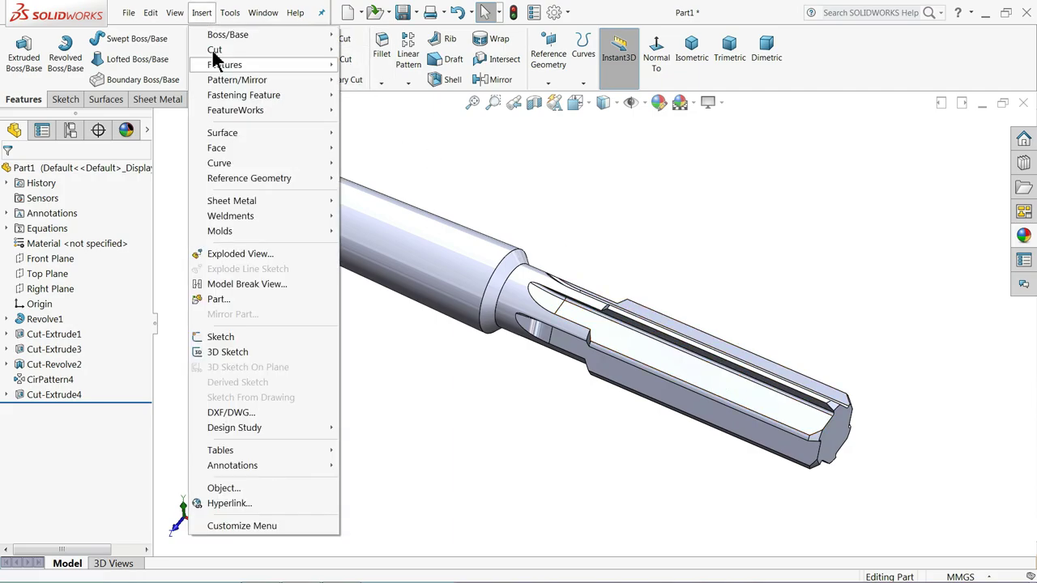
pyautogui.moveTo(225, 65)
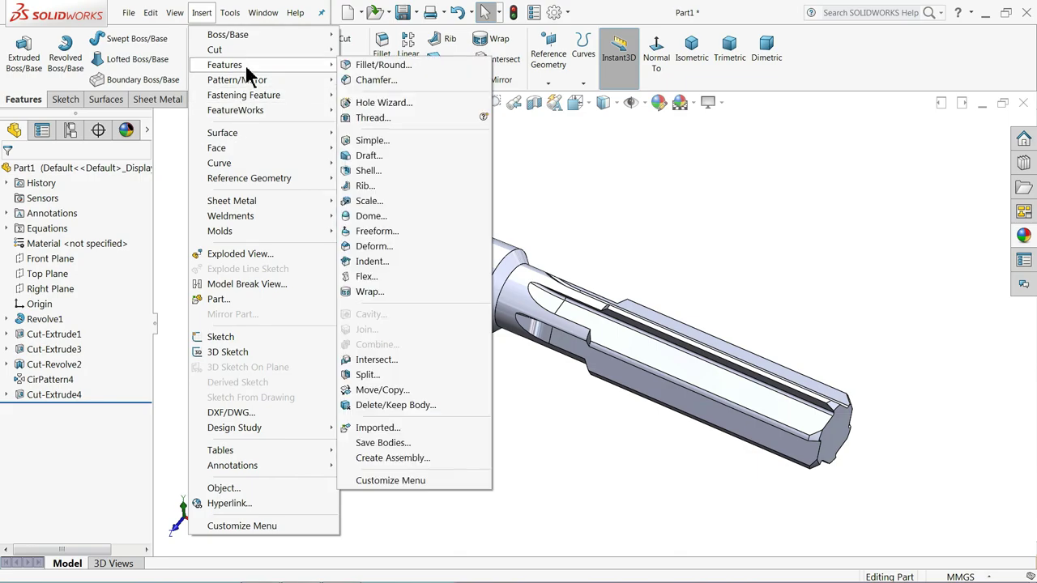
# Step: Start a Flex on the reamer body in Twisting mode with a -30° angle
pyautogui.click(366, 279)
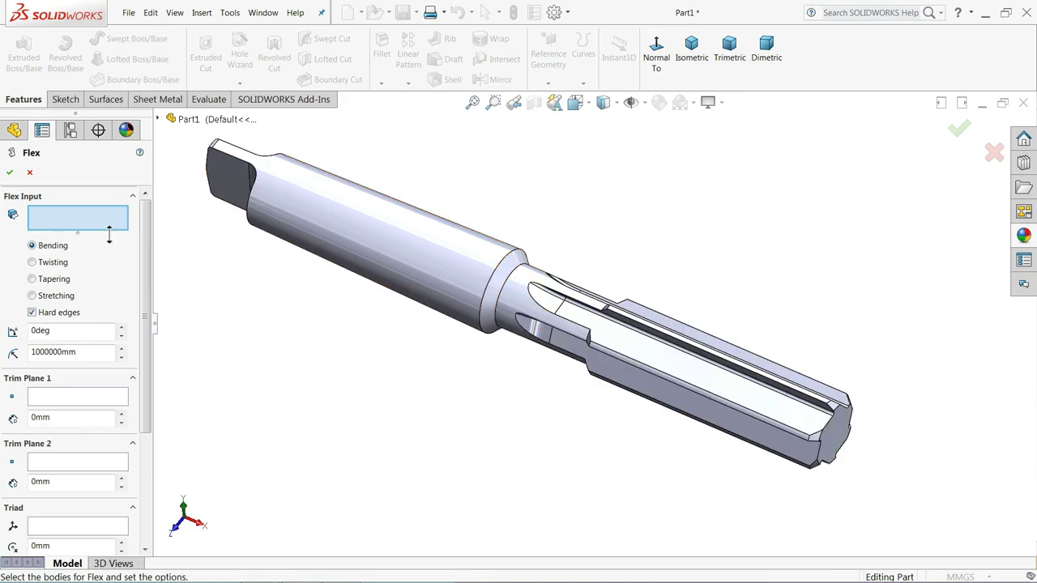
pyautogui.click(424, 248)
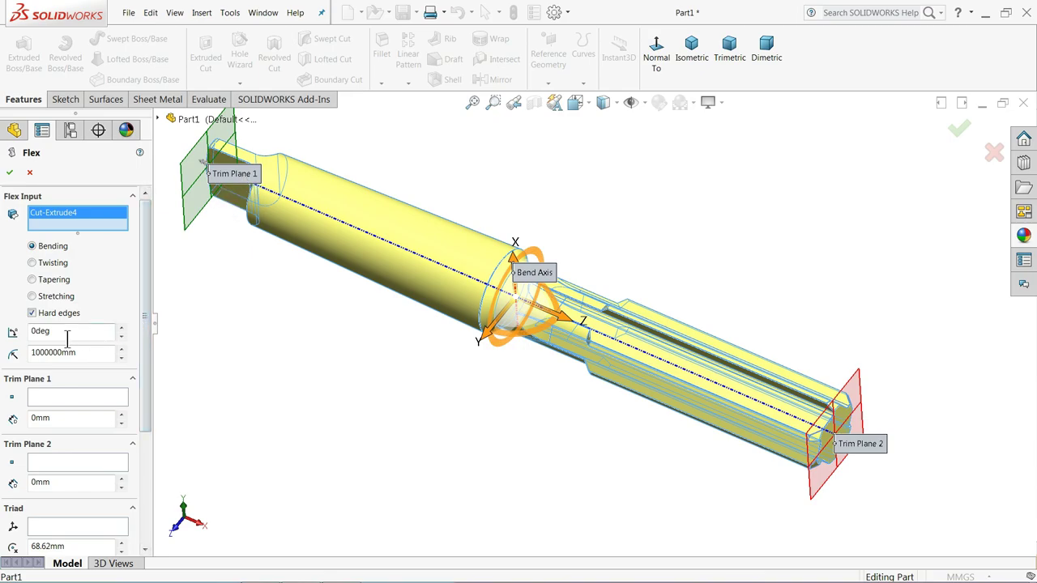
pyautogui.moveTo(67, 339); pyautogui.dragTo(29, 339)
pyautogui.click(33, 264)
pyautogui.write('-30')
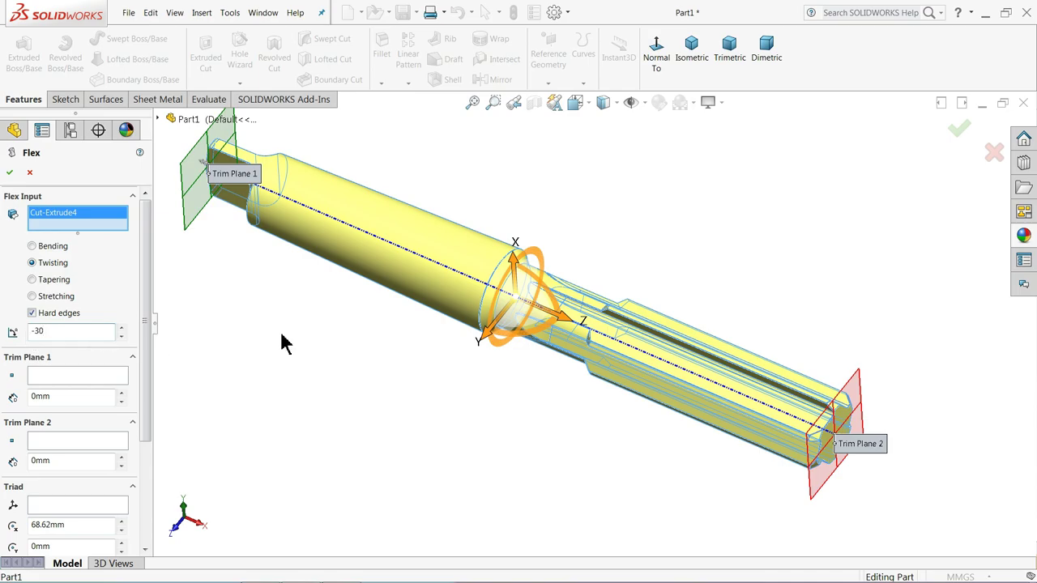
# Step: Confirm the -30° twist and offset Trim Plane 1 by 70 mm
pyautogui.press('Return')
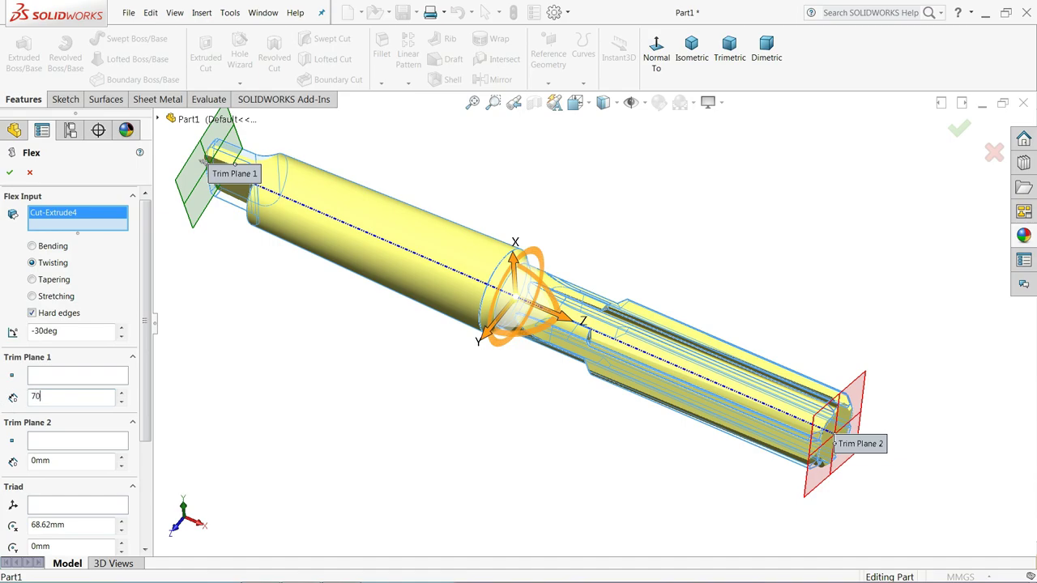
pyautogui.press('Return')
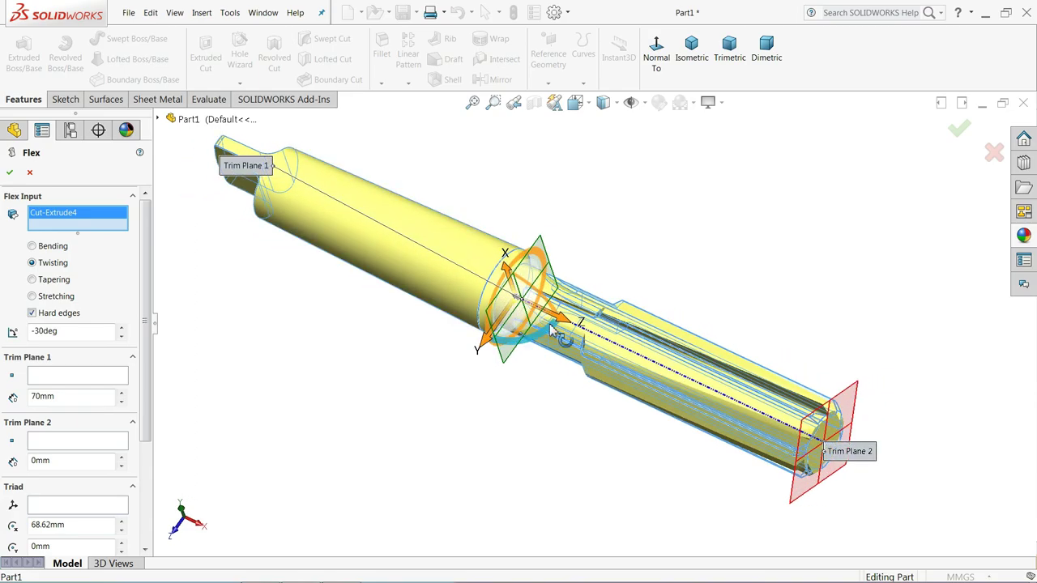
pyautogui.scroll(-3, 563, 317)
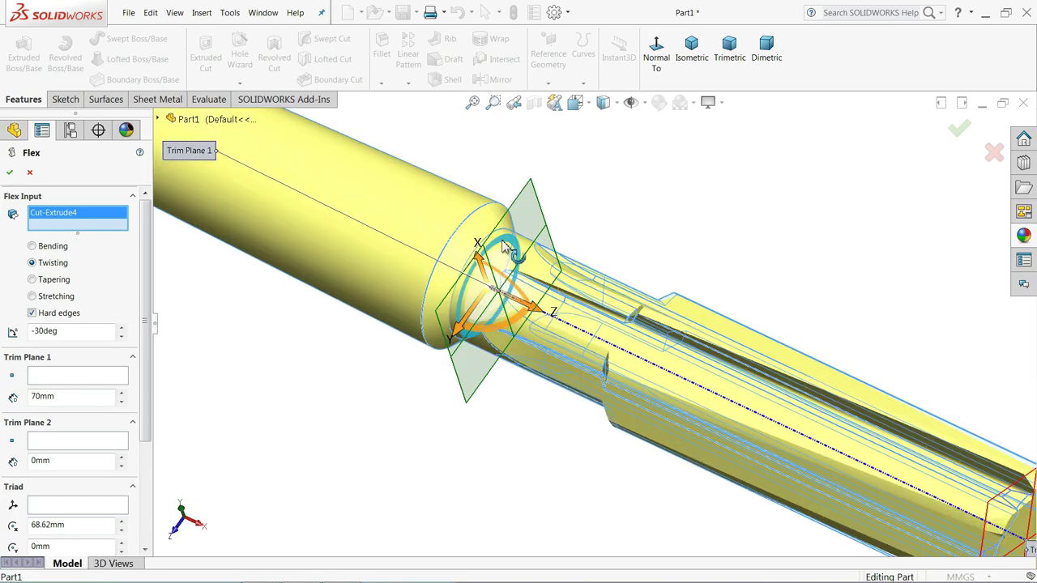
pyautogui.moveTo(514, 227); pyautogui.dragTo(571, 316, button='middle')
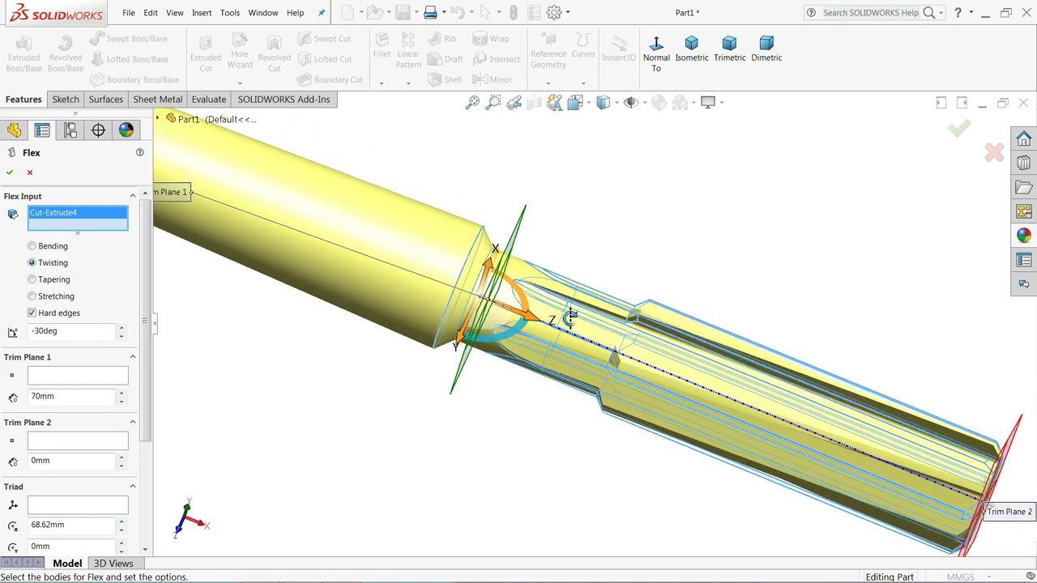
pyautogui.scroll(3, 490, 304)
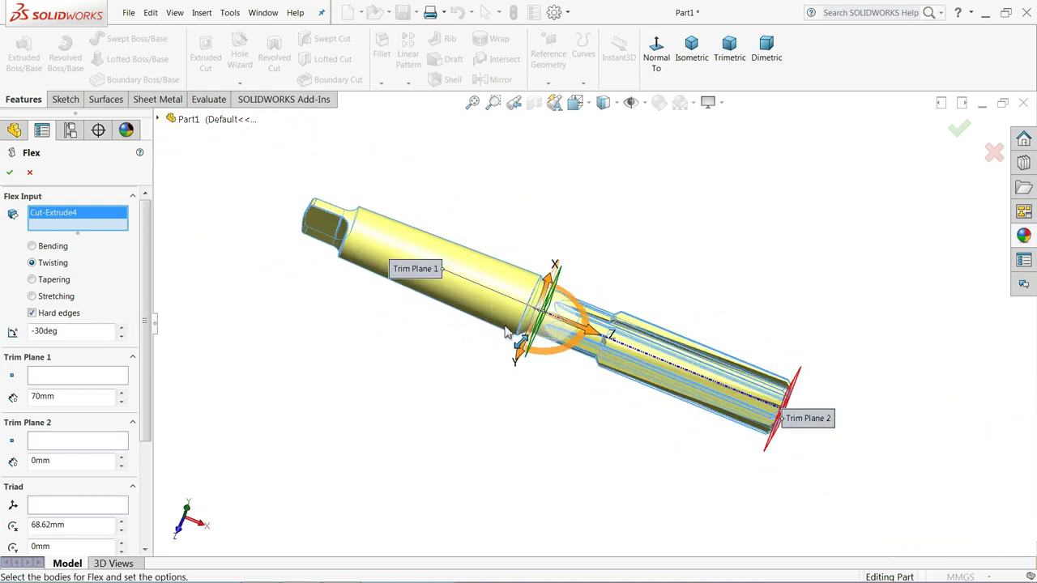
pyautogui.moveTo(429, 275)
pyautogui.mouseDown()
pyautogui.moveTo(662, 241)
pyautogui.moveTo(673, 270)
pyautogui.mouseUp()
pyautogui.scroll(-3, 680, 324)
pyautogui.moveTo(680, 324); pyautogui.dragTo(613, 296, button='middle')
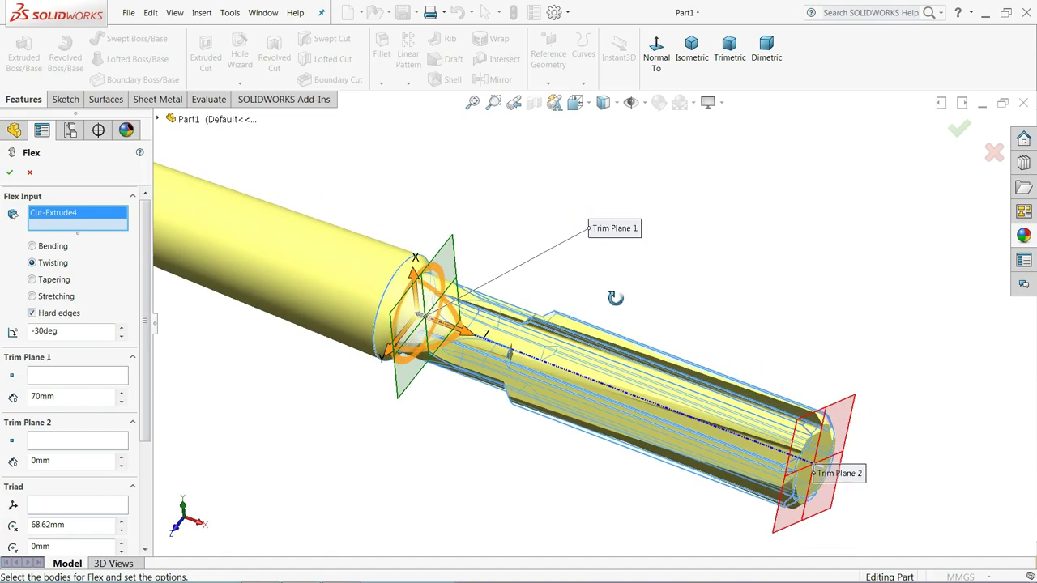
pyautogui.scroll(-2, 749, 477)
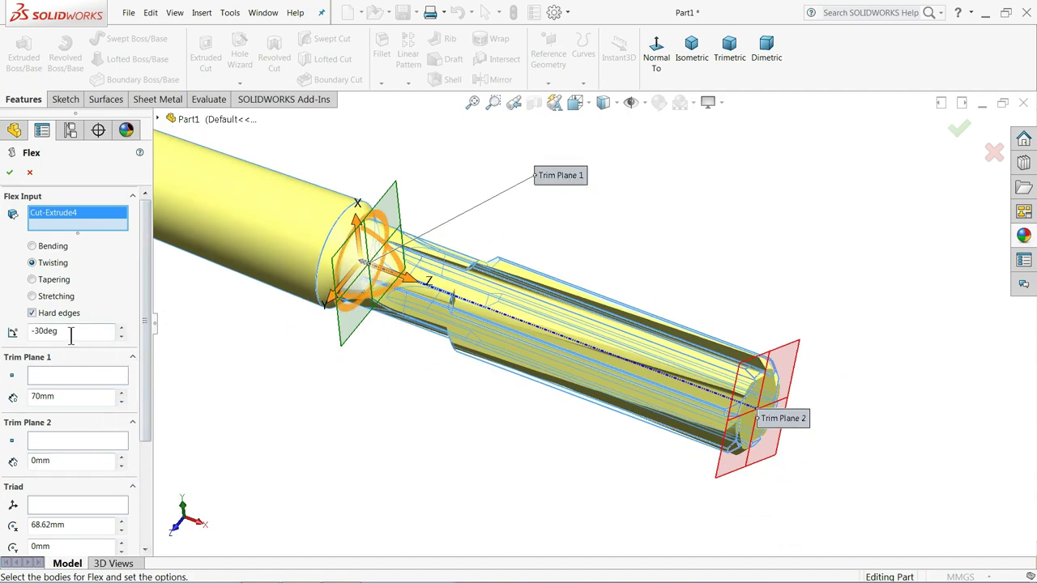
# Step: Change the twist angle to -40°
pyautogui.write('-40')
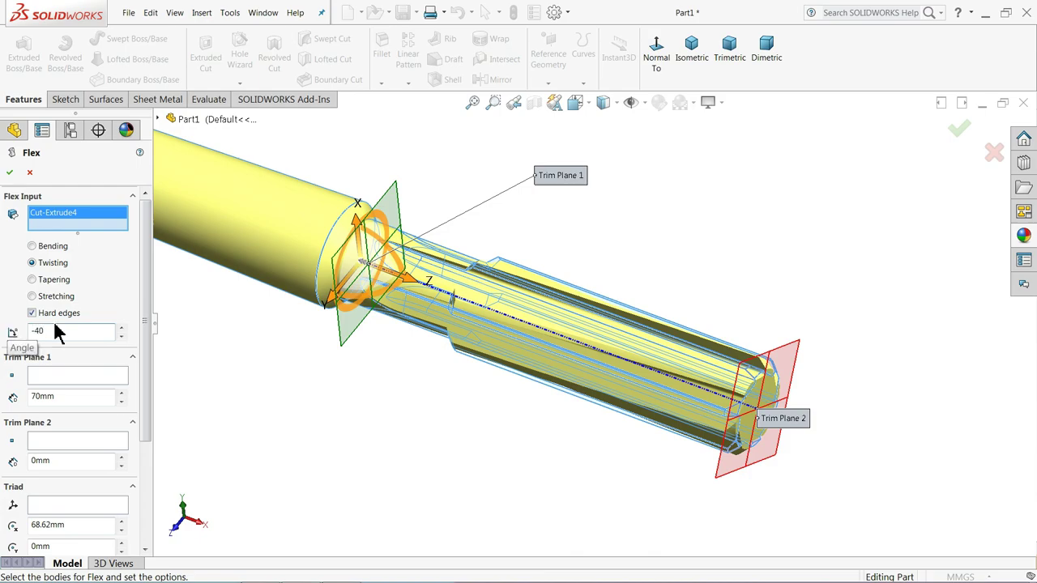
pyautogui.press('Return')
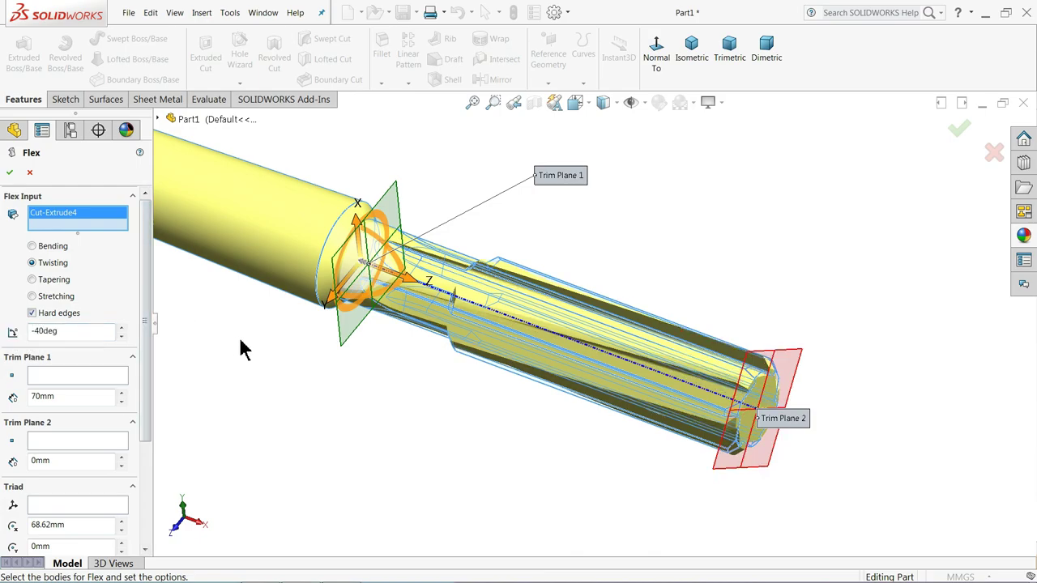
pyautogui.moveTo(264, 359)
pyautogui.mouseDown(button='middle')
pyautogui.moveTo(292, 331)
pyautogui.moveTo(275, 377)
pyautogui.mouseUp(button='middle')
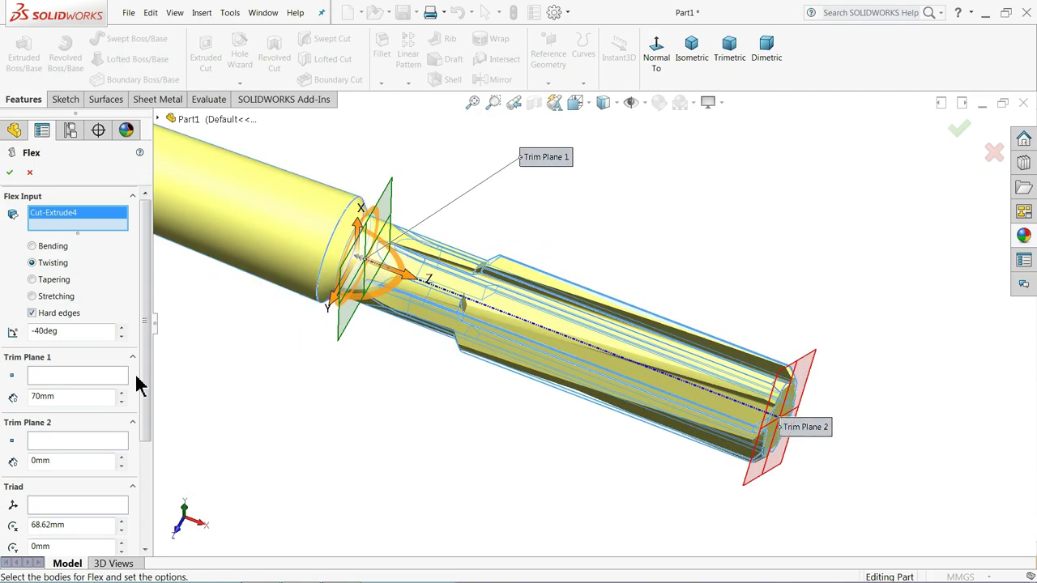
# Step: Accept Flex2 and orbit around the helical flutes, dismissing the save notification
pyautogui.click(10, 173)
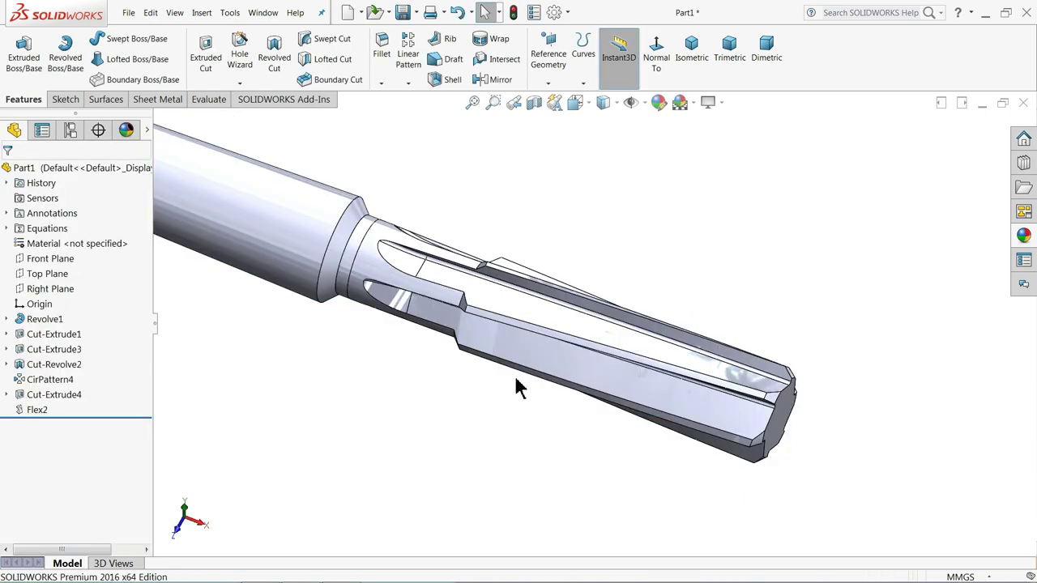
pyautogui.moveTo(516, 379)
pyautogui.mouseDown(button='middle')
pyautogui.moveTo(521, 393)
pyautogui.moveTo(546, 273)
pyautogui.moveTo(474, 416)
pyautogui.moveTo(432, 331)
pyautogui.moveTo(594, 375)
pyautogui.moveTo(575, 383)
pyautogui.moveTo(571, 349)
pyautogui.moveTo(621, 388)
pyautogui.mouseUp(button='middle')
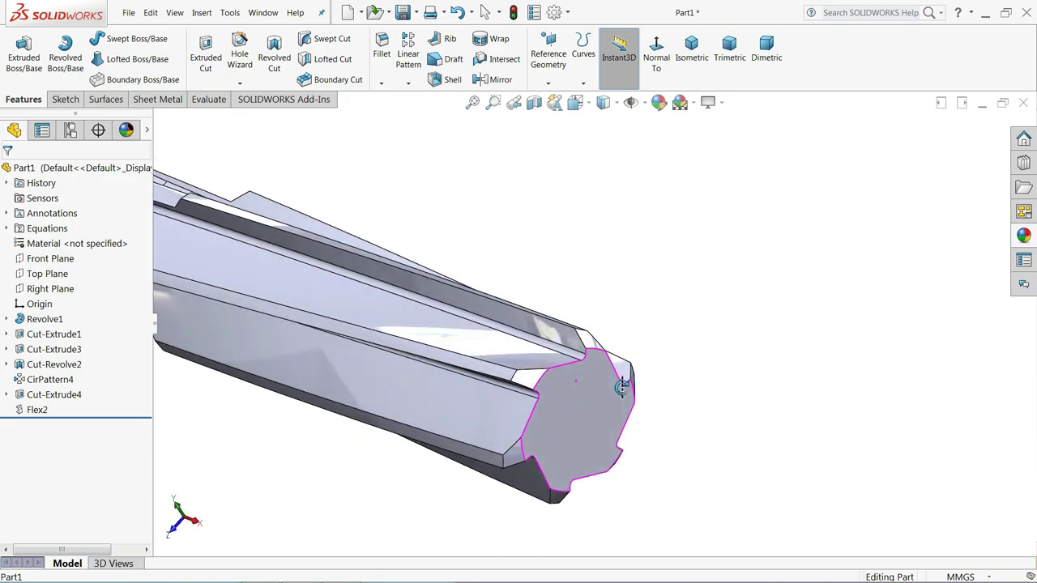
pyautogui.press('f')
pyautogui.moveTo(532, 405)
pyautogui.mouseDown(button='middle')
pyautogui.moveTo(427, 354)
pyautogui.moveTo(403, 394)
pyautogui.moveTo(394, 304)
pyautogui.moveTo(475, 267)
pyautogui.moveTo(572, 346)
pyautogui.mouseUp(button='middle')
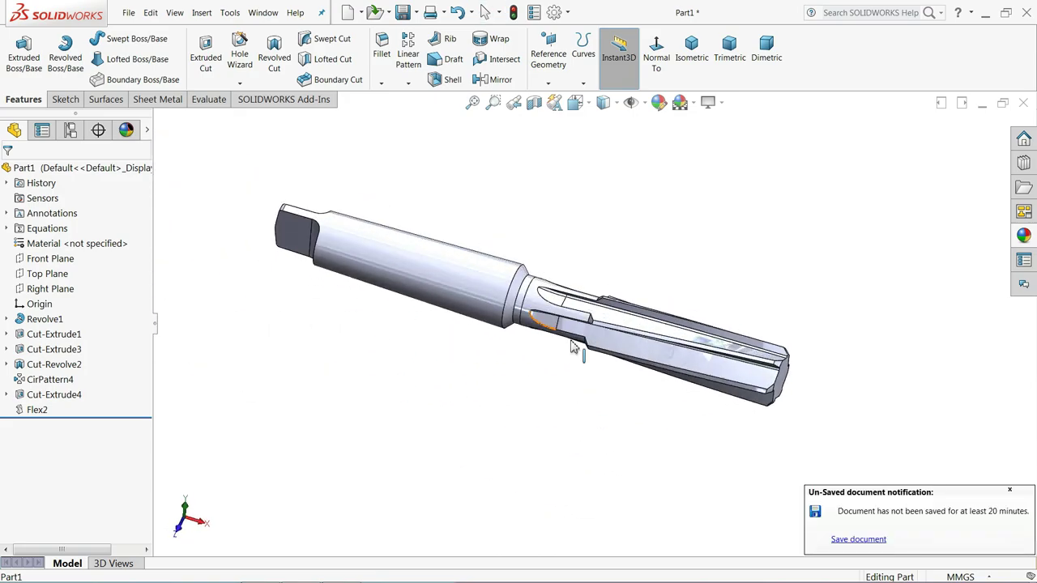
pyautogui.click(1008, 492)
pyautogui.scroll(-2, 533, 364)
pyautogui.scroll(-2, 511, 317)
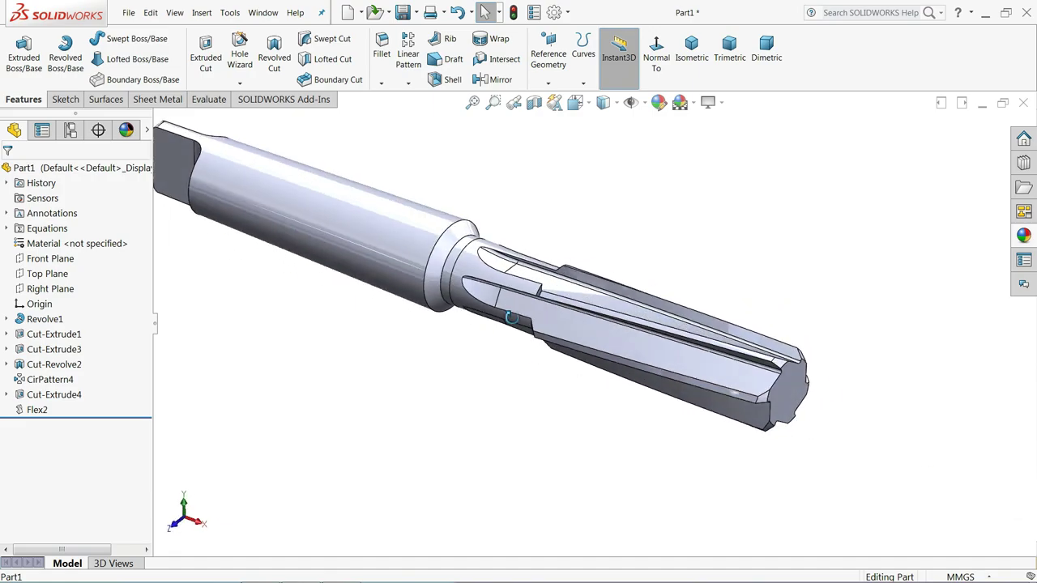
pyautogui.moveTo(511, 318); pyautogui.dragTo(512, 343, button='middle')
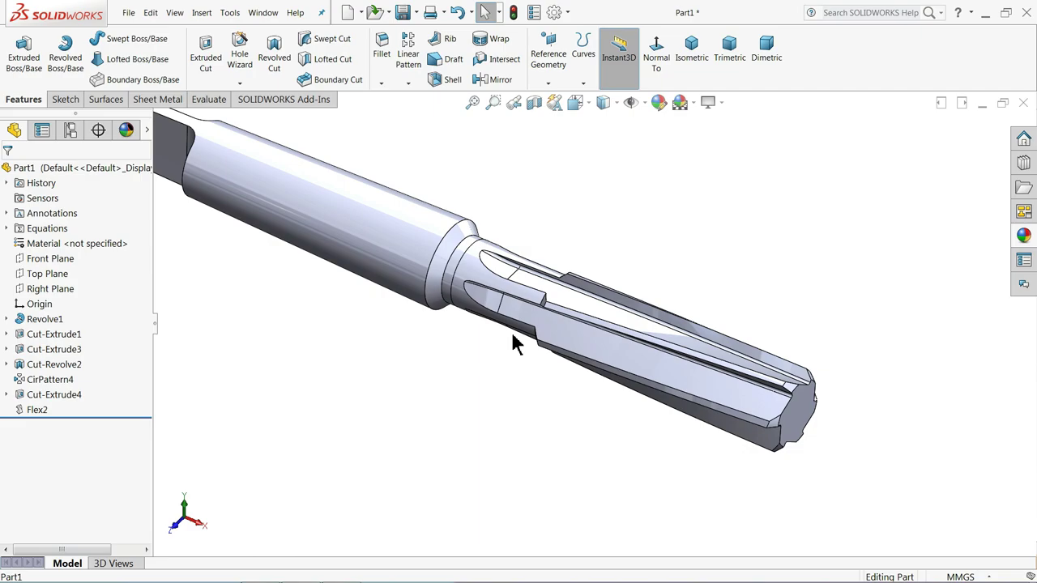
pyautogui.moveTo(512, 343)
pyautogui.mouseDown(button='middle')
pyautogui.moveTo(327, 306)
pyautogui.moveTo(363, 310)
pyautogui.moveTo(363, 291)
pyautogui.moveTo(434, 308)
pyautogui.mouseUp(button='middle')
pyautogui.scroll(-3, 472, 312)
# Step: Try the polished steel appearance on the reamer
pyautogui.moveTo(549, 283); pyautogui.dragTo(554, 285, button='middle')
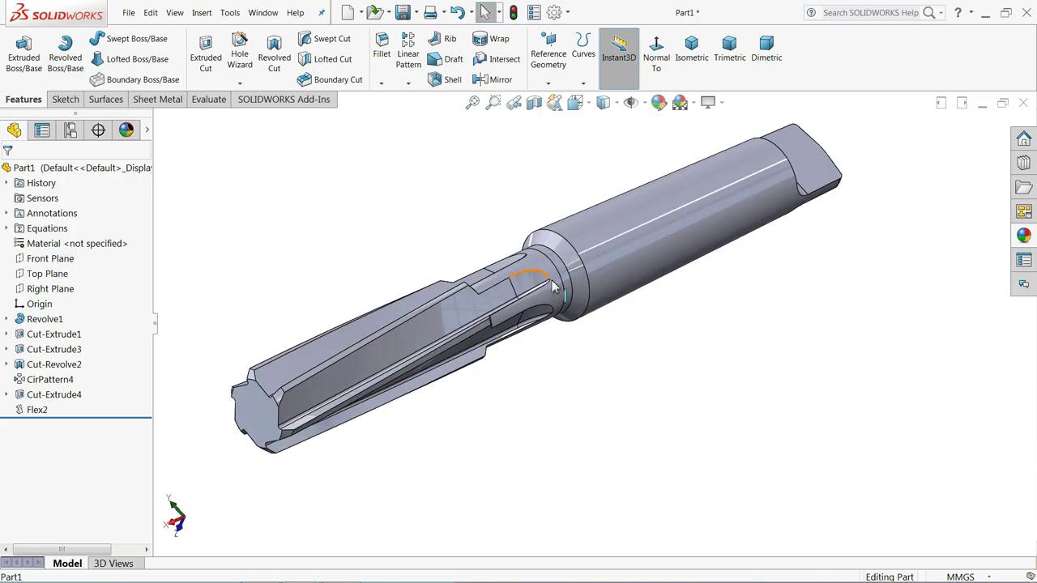
pyautogui.click(1023, 236)
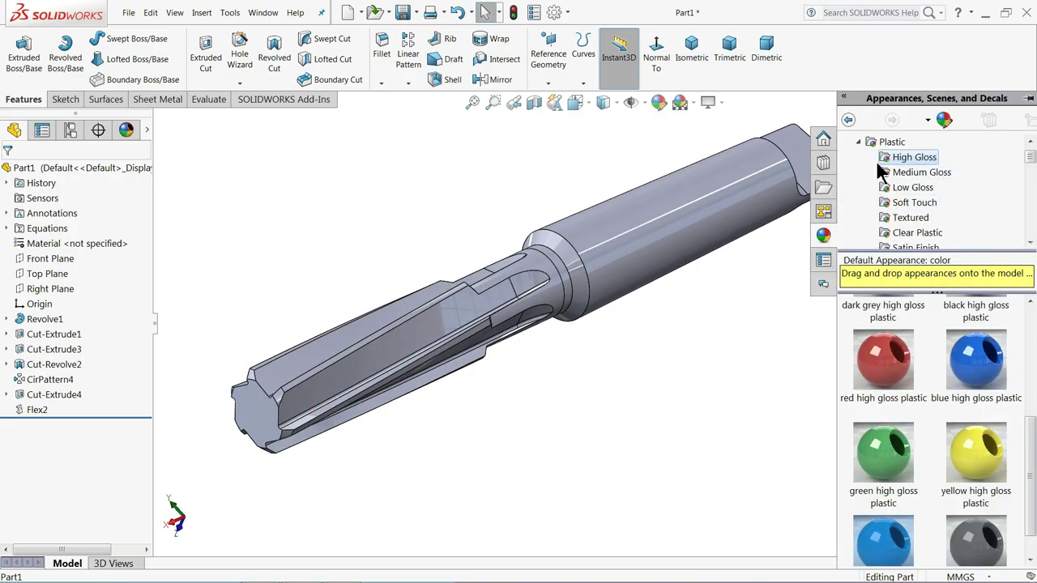
pyautogui.click(860, 144)
pyautogui.click(899, 180)
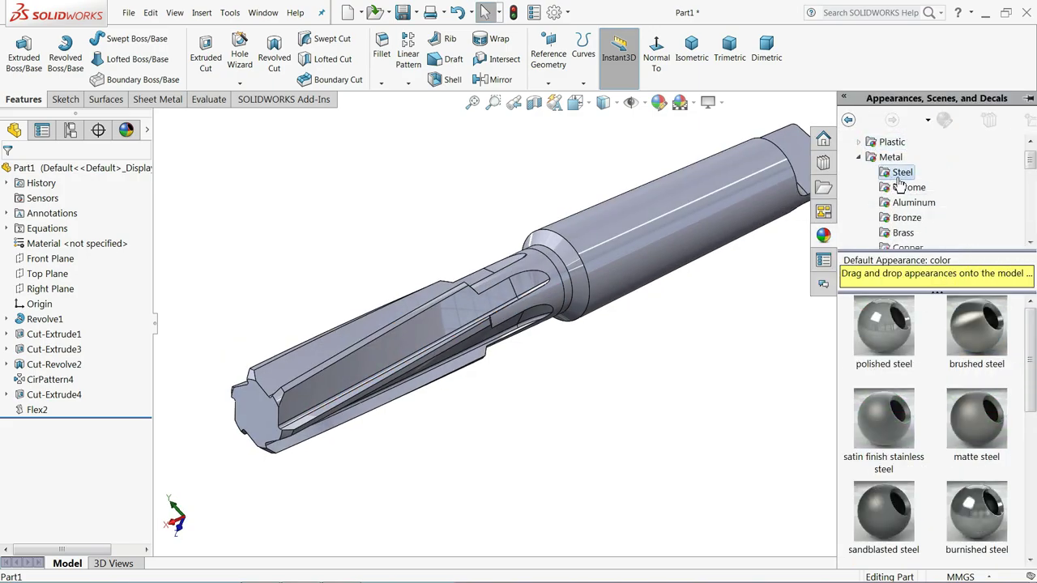
pyautogui.doubleClick(883, 328)
pyautogui.moveTo(712, 357)
pyautogui.mouseDown(button='middle')
pyautogui.moveTo(653, 366)
pyautogui.moveTo(702, 328)
pyautogui.mouseUp(button='middle')
# Step: Try chromium plate, then apply satin finish chrome to the reamer
pyautogui.click(910, 189)
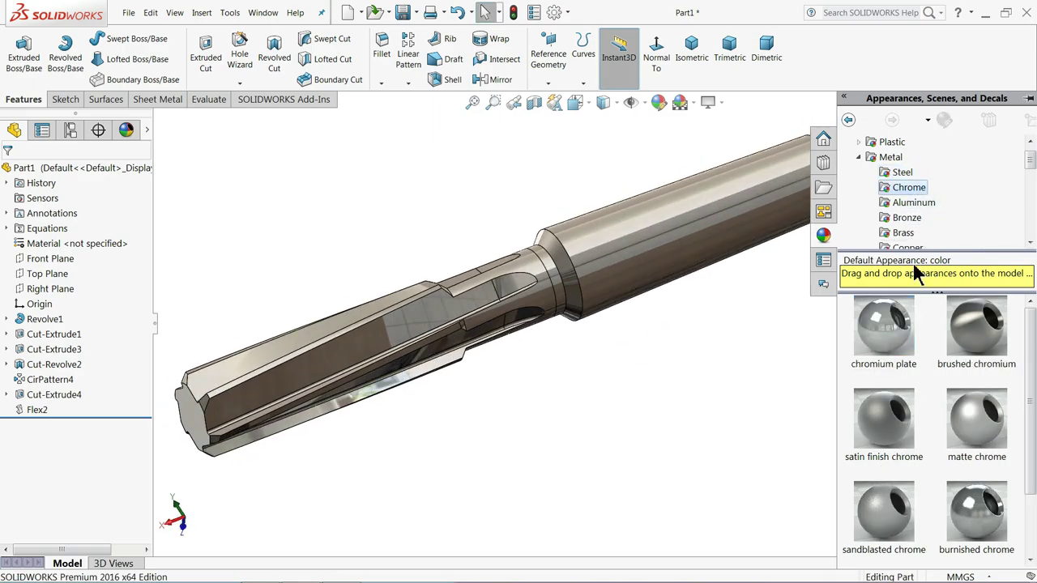
pyautogui.doubleClick(886, 332)
pyautogui.moveTo(639, 313)
pyautogui.mouseDown(button='middle')
pyautogui.moveTo(660, 324)
pyautogui.moveTo(666, 311)
pyautogui.mouseUp(button='middle')
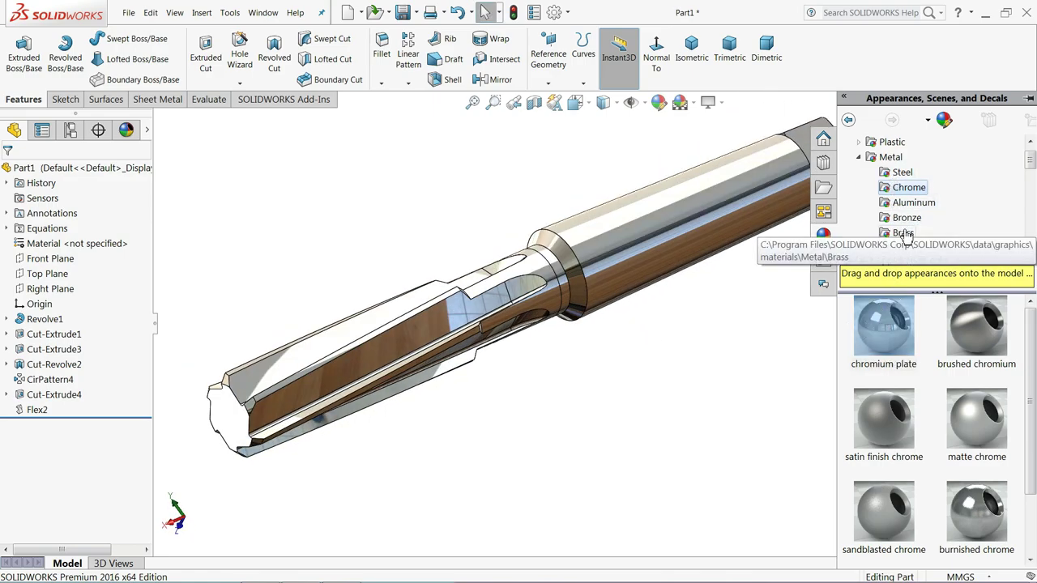
pyautogui.scroll(2, 622, 294)
pyautogui.moveTo(620, 289)
pyautogui.mouseDown(button='middle')
pyautogui.moveTo(605, 316)
pyautogui.moveTo(535, 340)
pyautogui.moveTo(594, 262)
pyautogui.moveTo(564, 130)
pyautogui.moveTo(567, 270)
pyautogui.moveTo(595, 364)
pyautogui.moveTo(644, 361)
pyautogui.moveTo(723, 259)
pyautogui.moveTo(810, 354)
pyautogui.moveTo(752, 338)
pyautogui.moveTo(735, 267)
pyautogui.moveTo(689, 388)
pyautogui.moveTo(615, 449)
pyautogui.moveTo(550, 365)
pyautogui.moveTo(586, 341)
pyautogui.moveTo(587, 319)
pyautogui.mouseUp(button='middle')
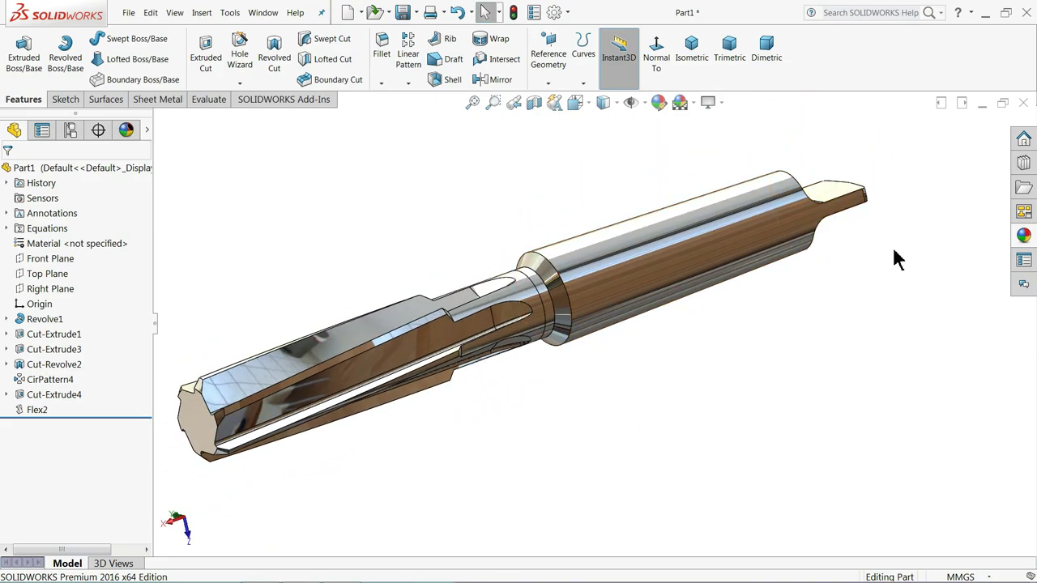
pyautogui.click(1023, 235)
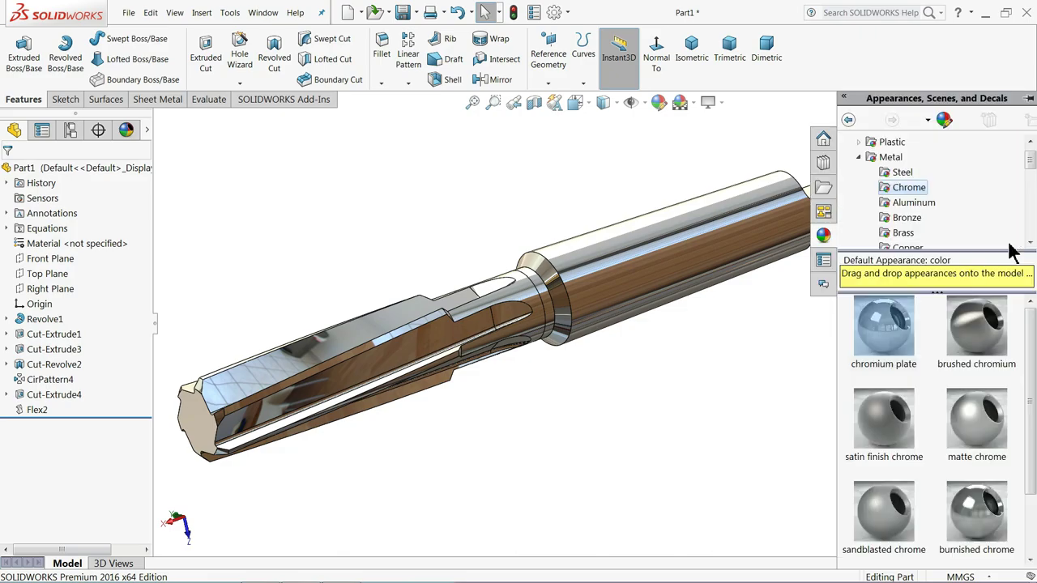
pyautogui.doubleClick(883, 421)
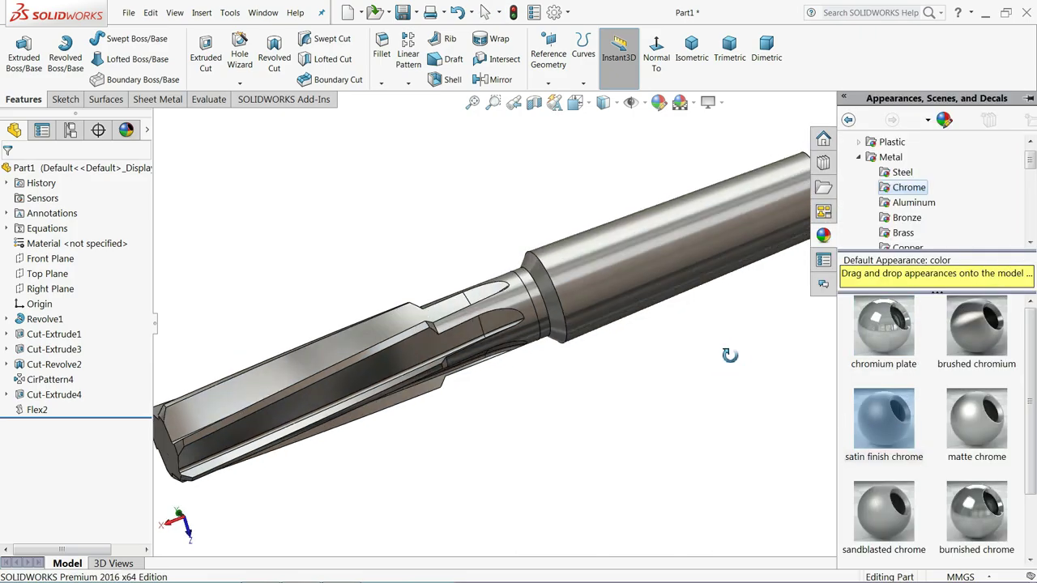